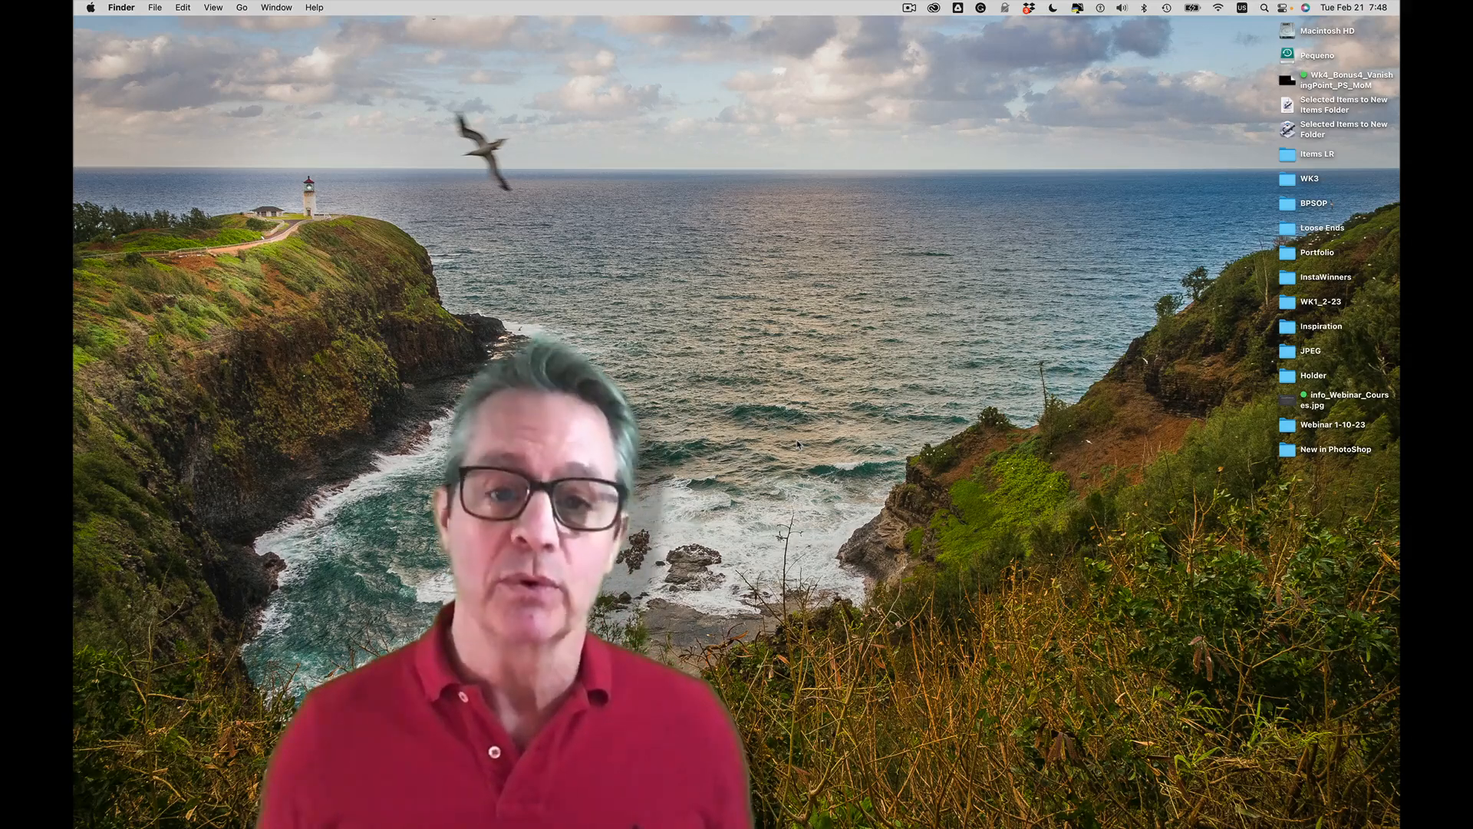
# Switch to Adobe Photoshop, bring up the DeckDog.psd document and reposition its window so the whole photo fits on screen
pyautogui.press('super+Tab')
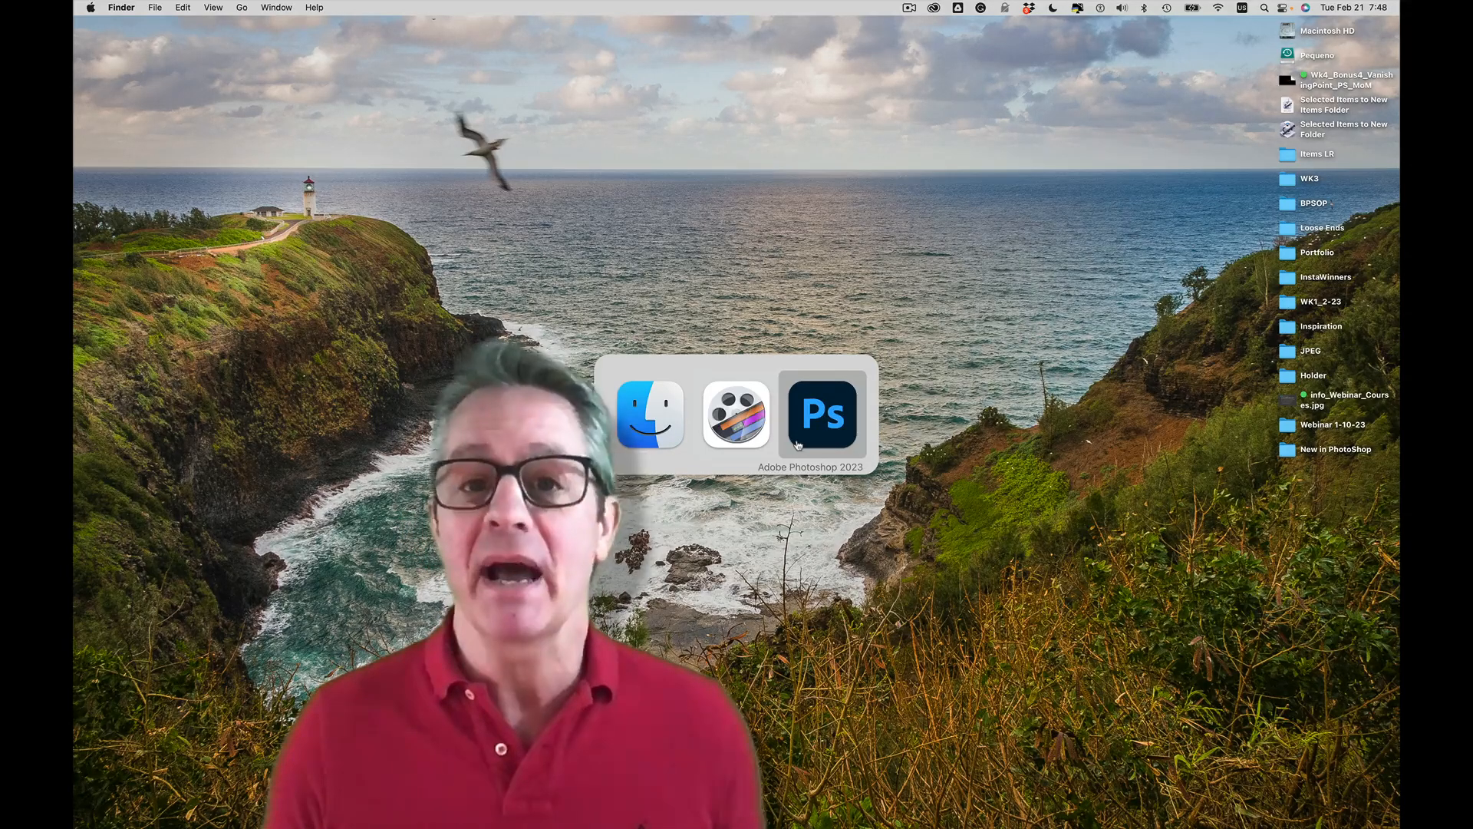
pyautogui.click(798, 445)
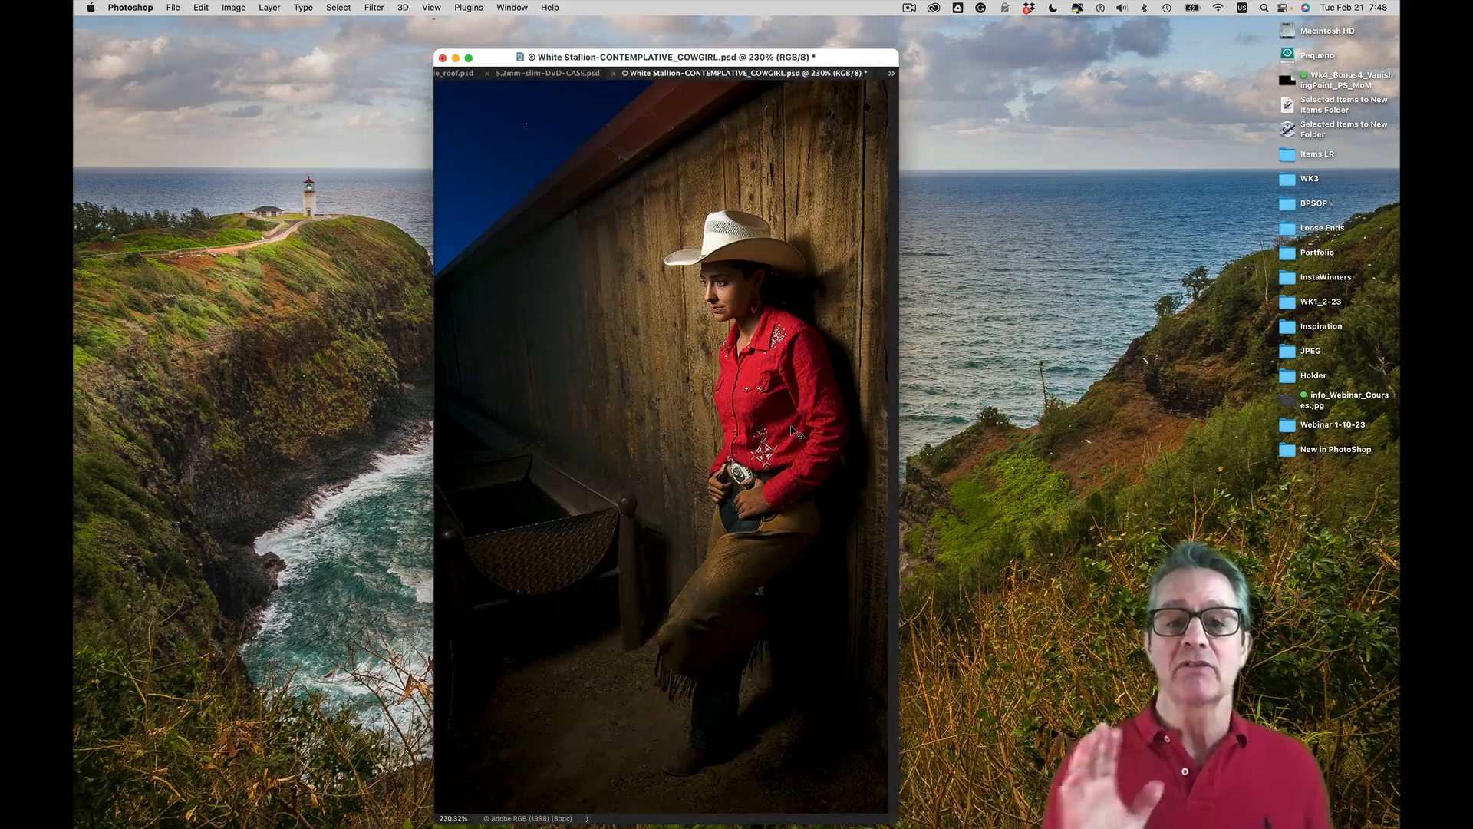
pyautogui.hotkey('ctrl', 'Tab')
pyautogui.hotkey('ctrl', 'Tab')
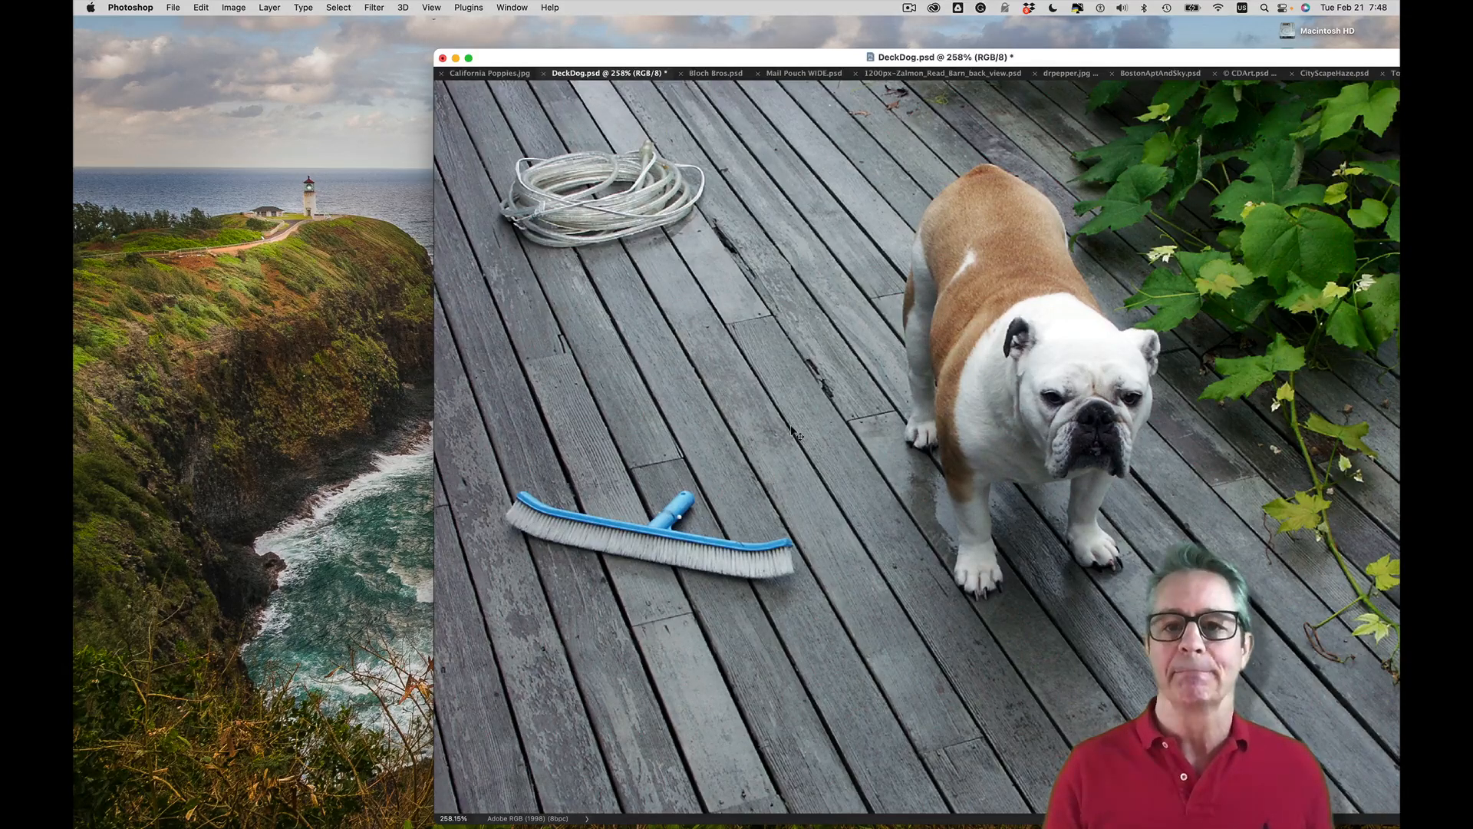
pyautogui.moveTo(743, 71); pyautogui.dragTo(469, 15)
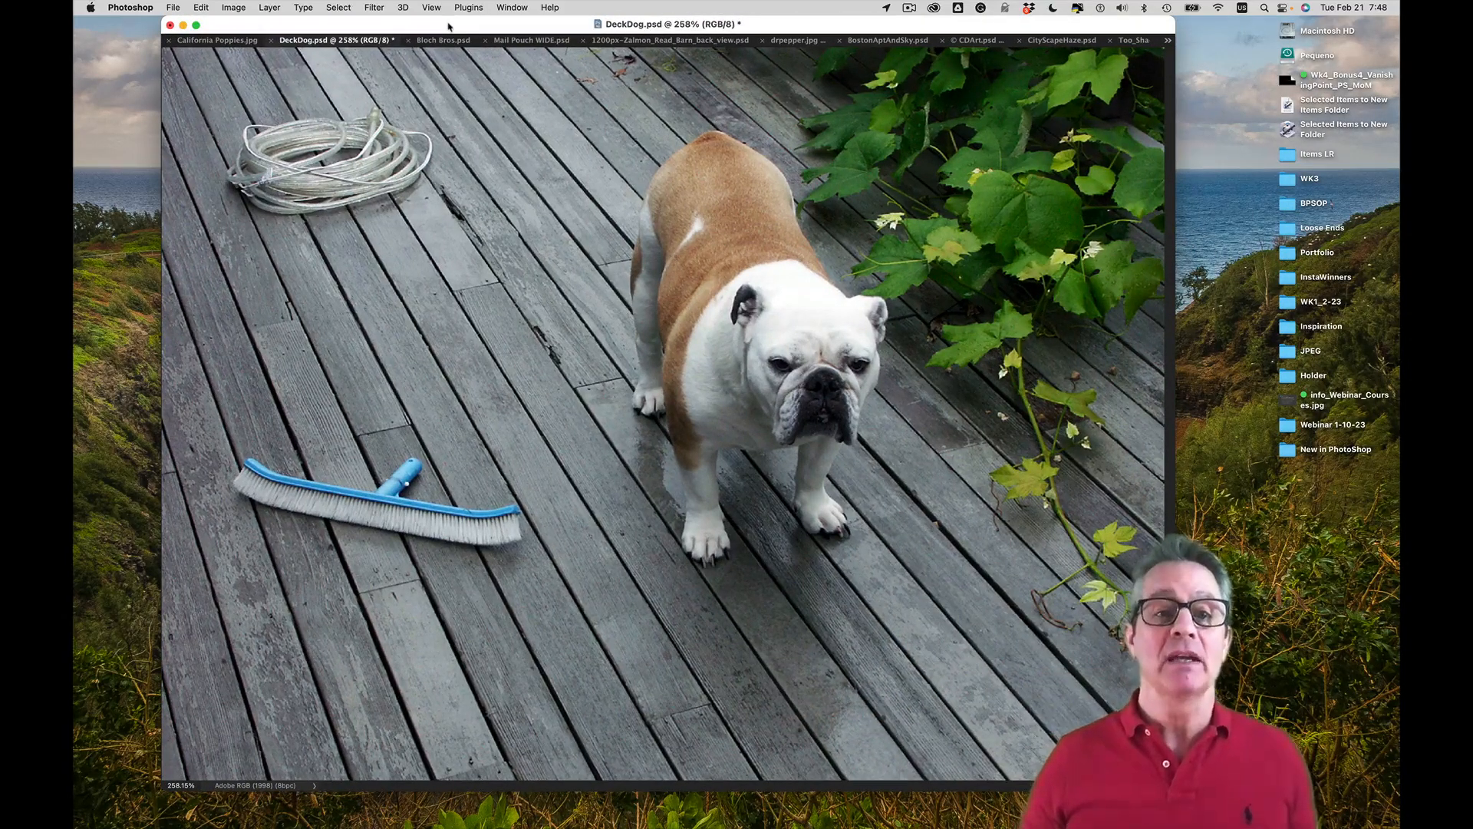
# Show the hidden tools and panels and detach the Layers panel group so it floats over the image
pyautogui.press('Tab')
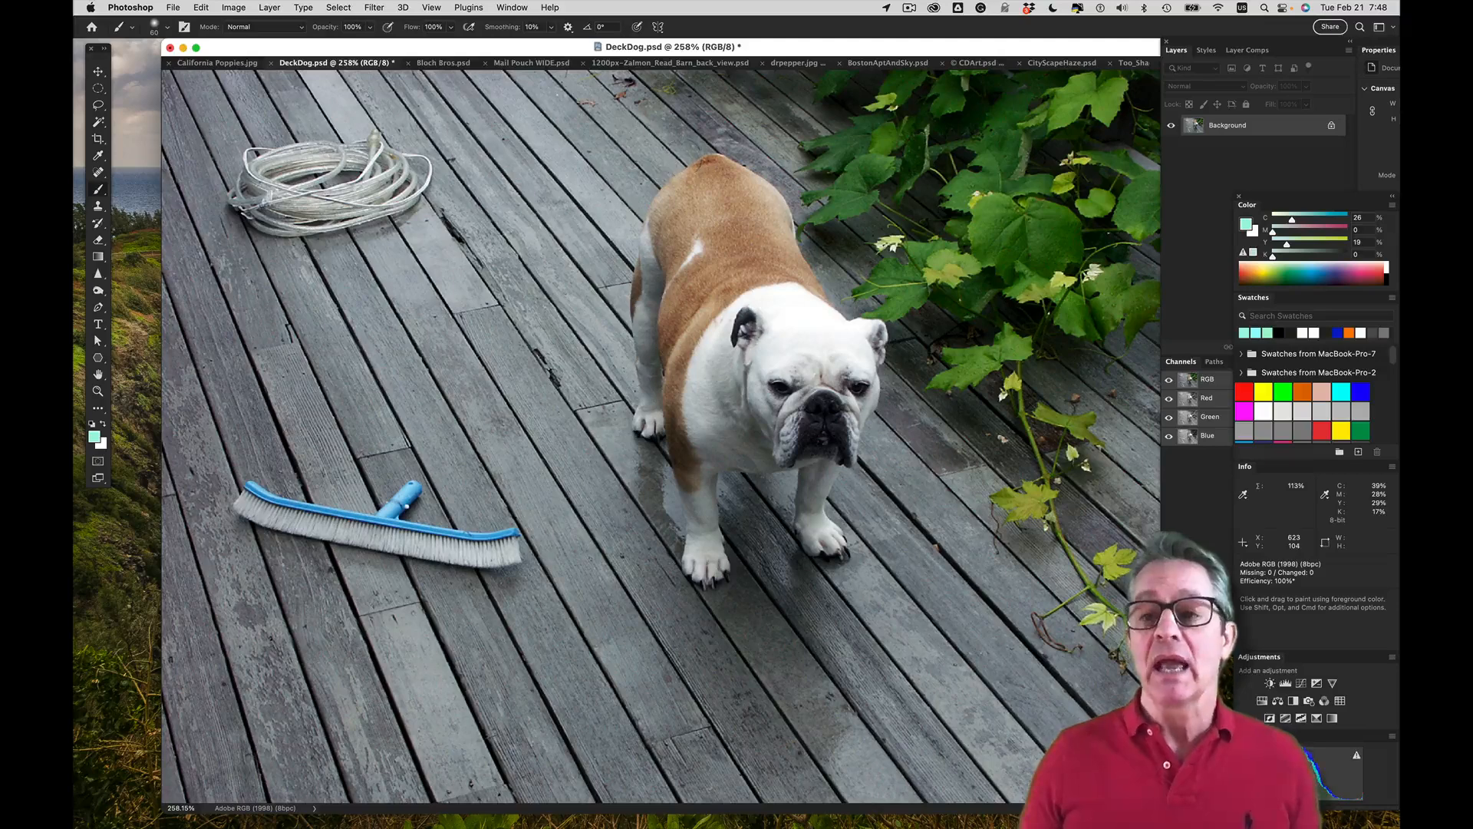
pyautogui.moveTo(1259, 42); pyautogui.dragTo(1127, 59)
pyautogui.click(375, 8)
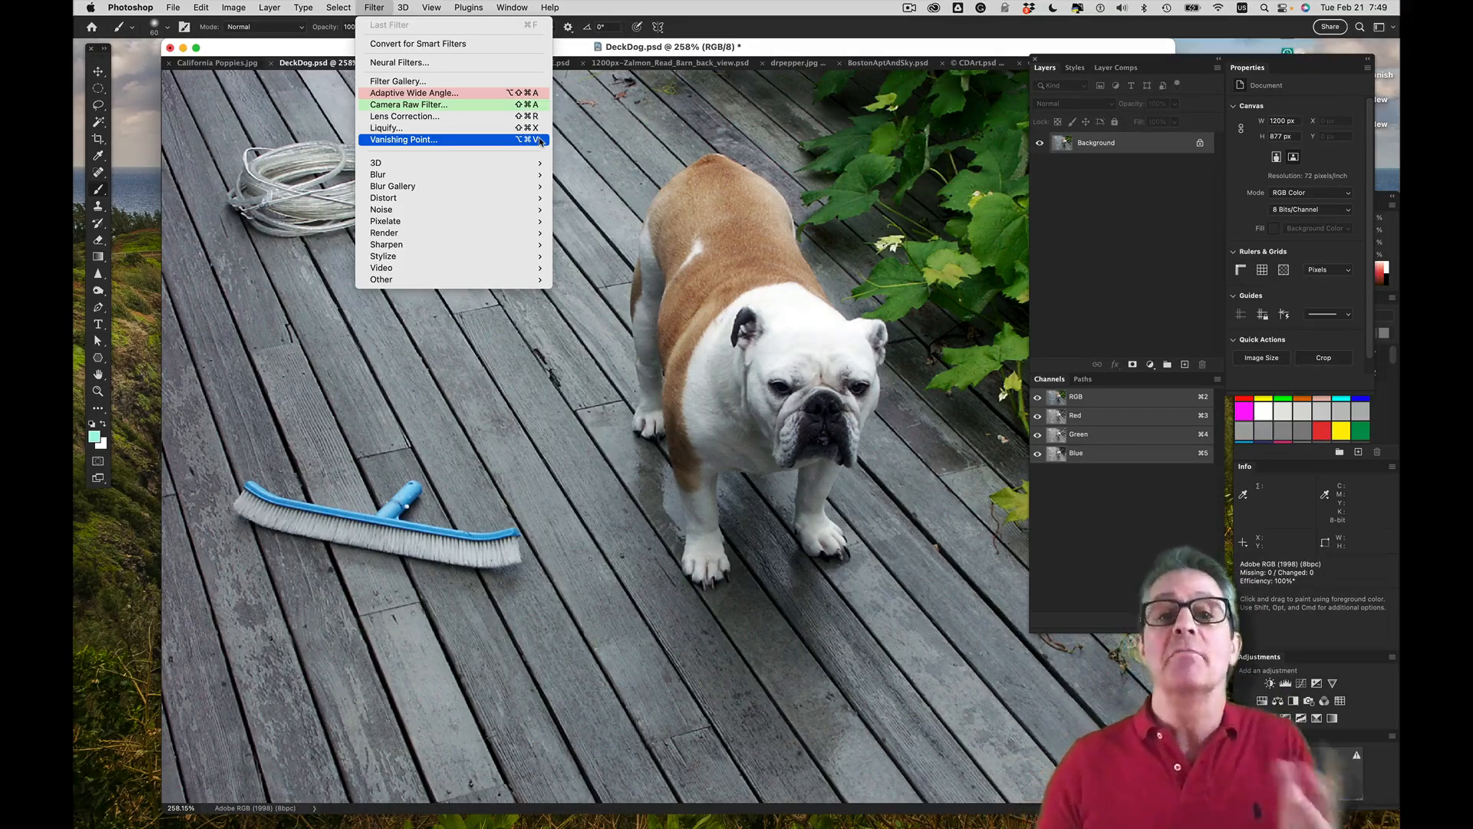
pyautogui.click(569, 171)
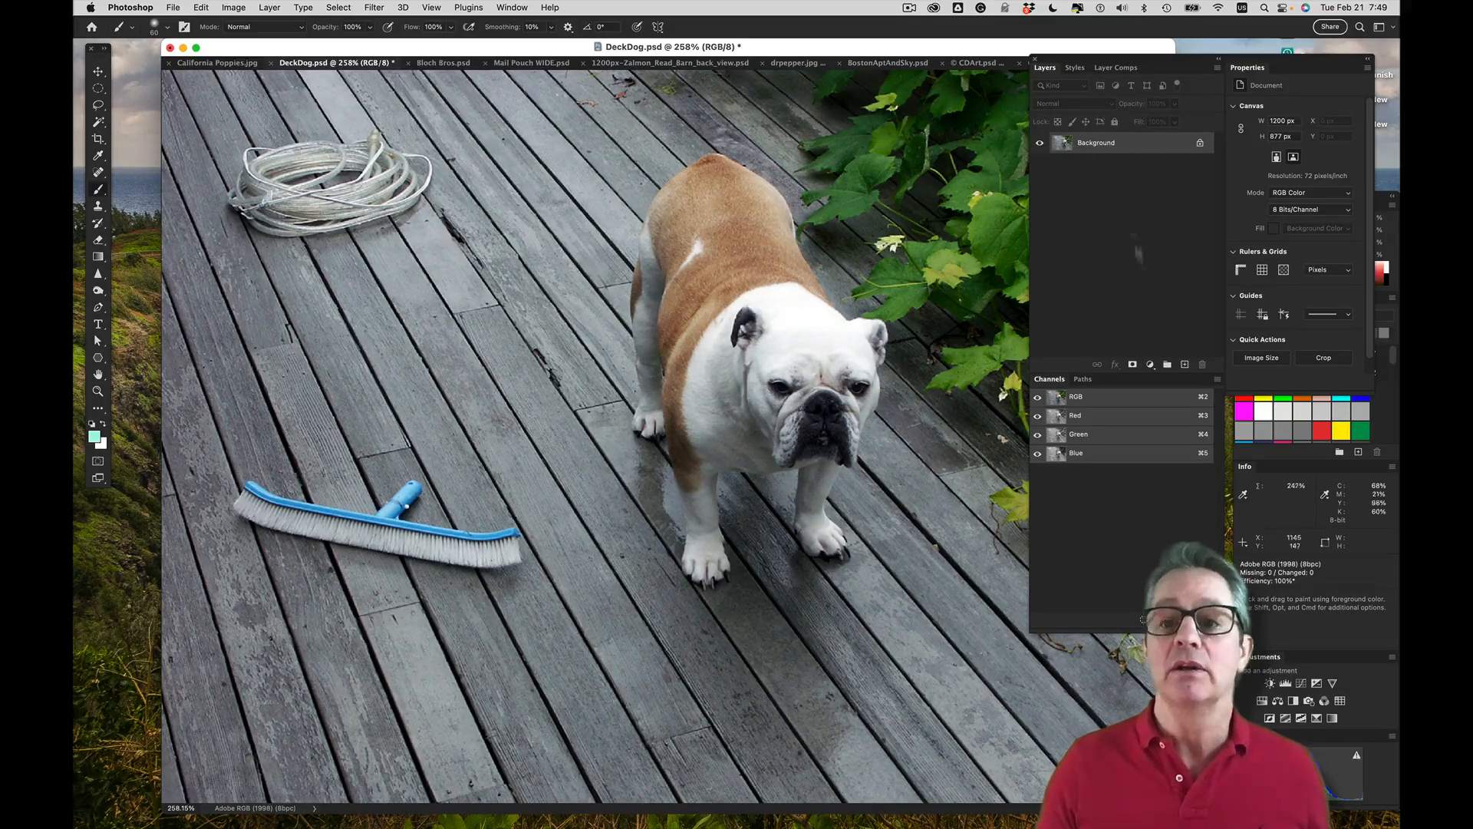
# Add an empty layer above the Background, and delete the existing grid plane in the Vanishing Point filter
pyautogui.click(1186, 365)
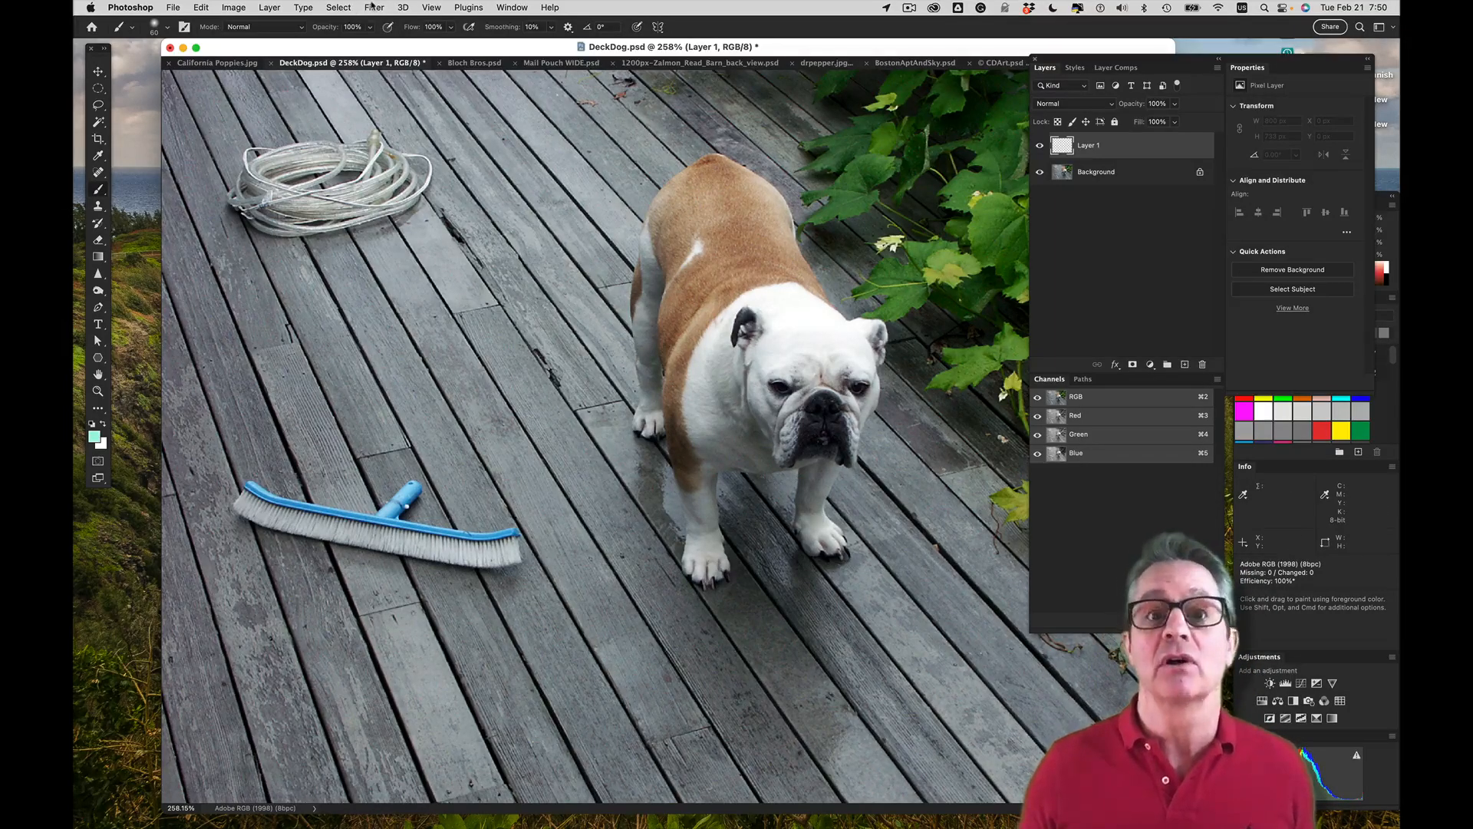
pyautogui.click(373, 8)
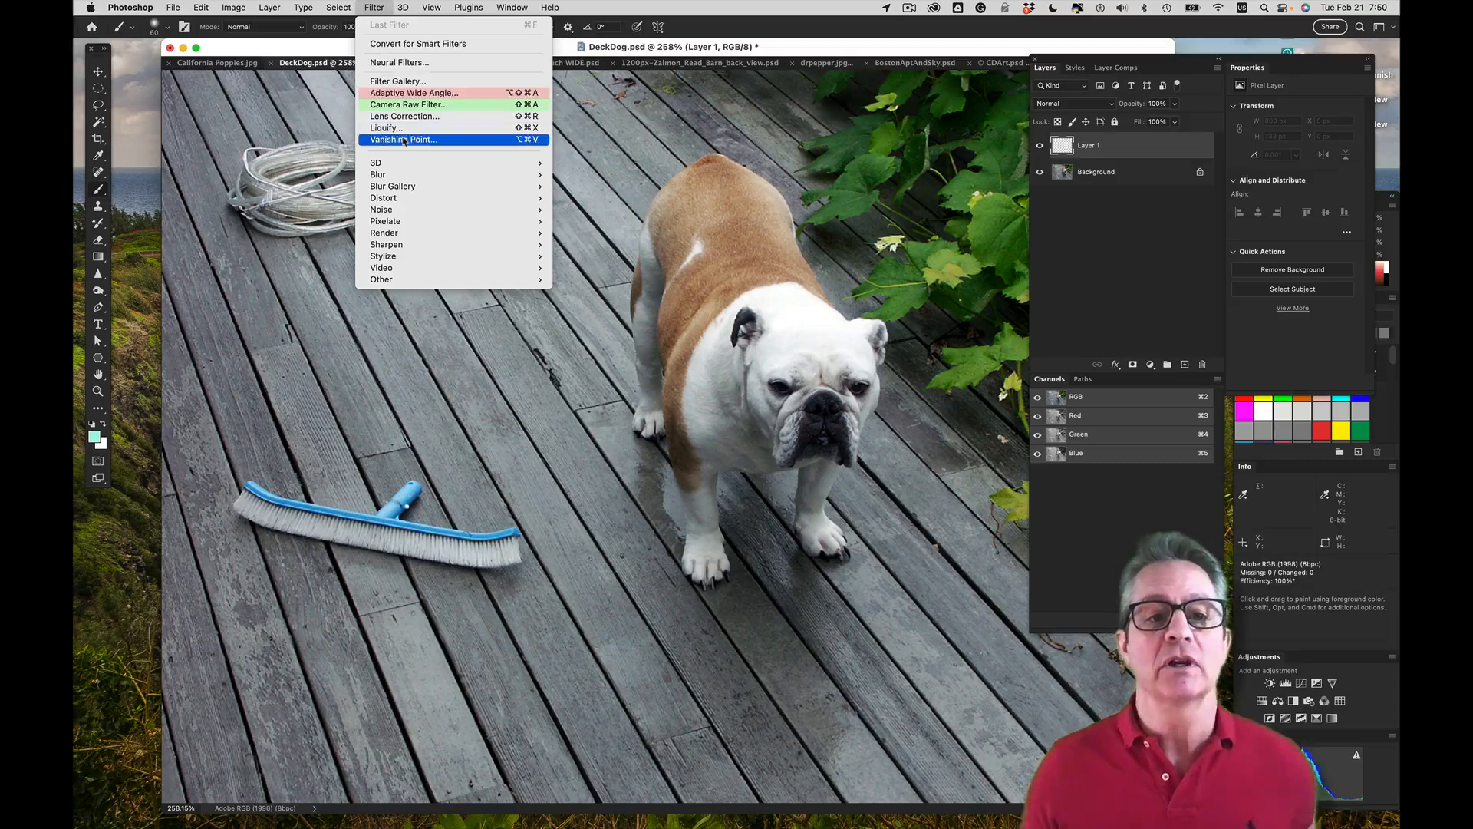
pyautogui.click(432, 140)
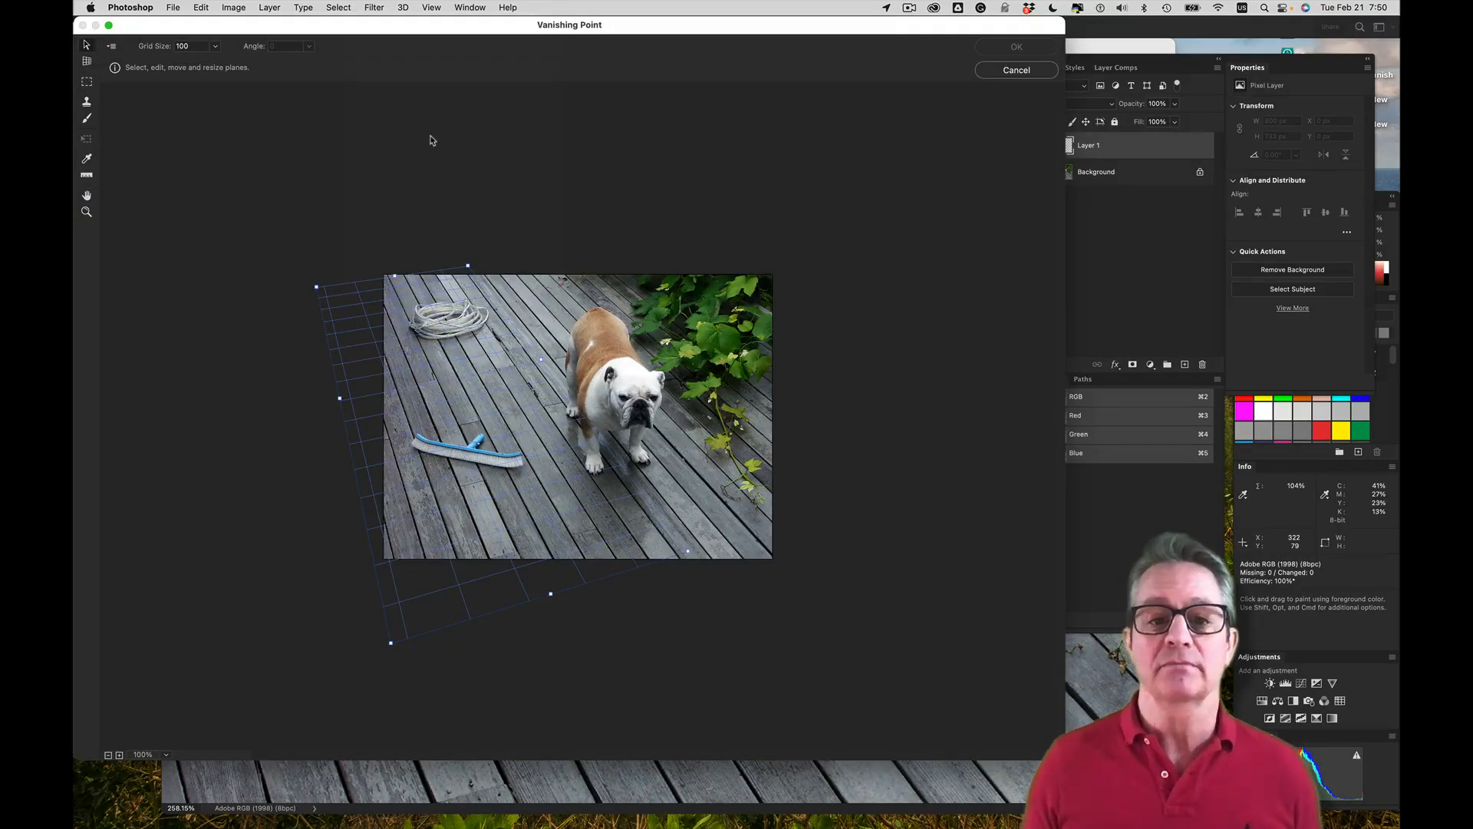
pyautogui.press('BackSpace')
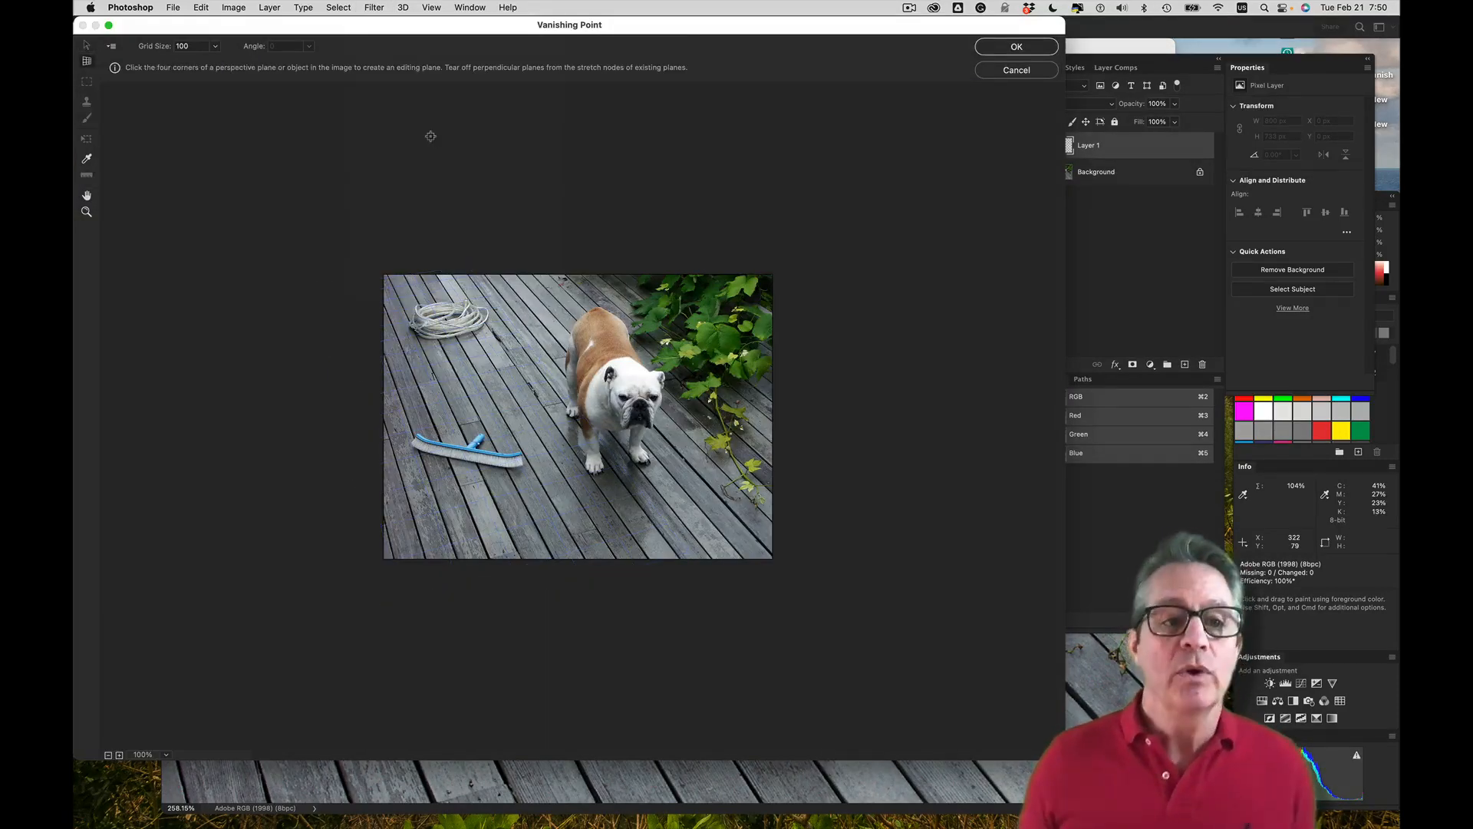
# Create a four-corner perspective plane on the deck around the scrub brush, aligning its edges with the plank gaps and end seams
pyautogui.scroll(1, 430, 136)
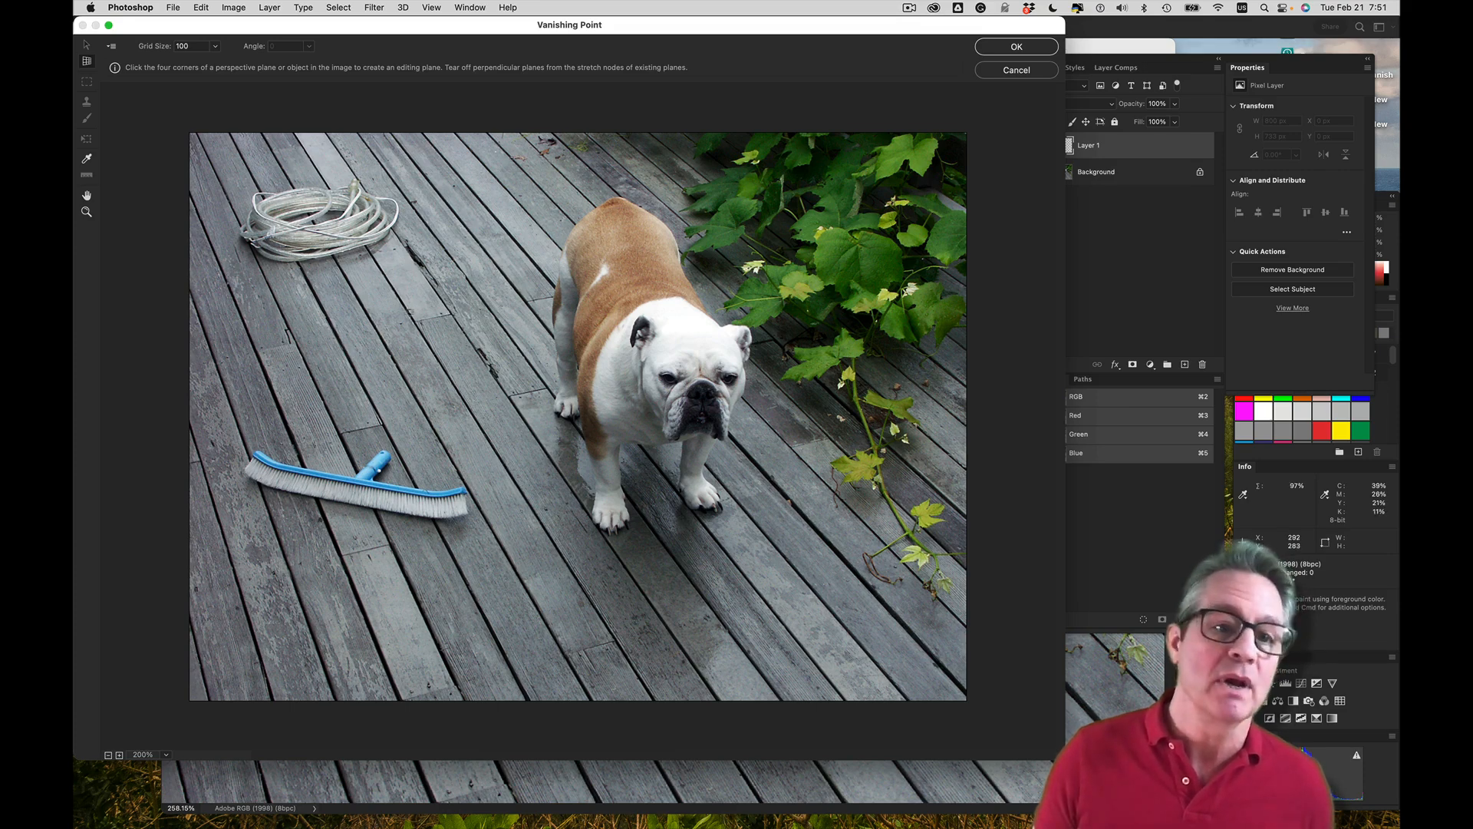
pyautogui.click(452, 315)
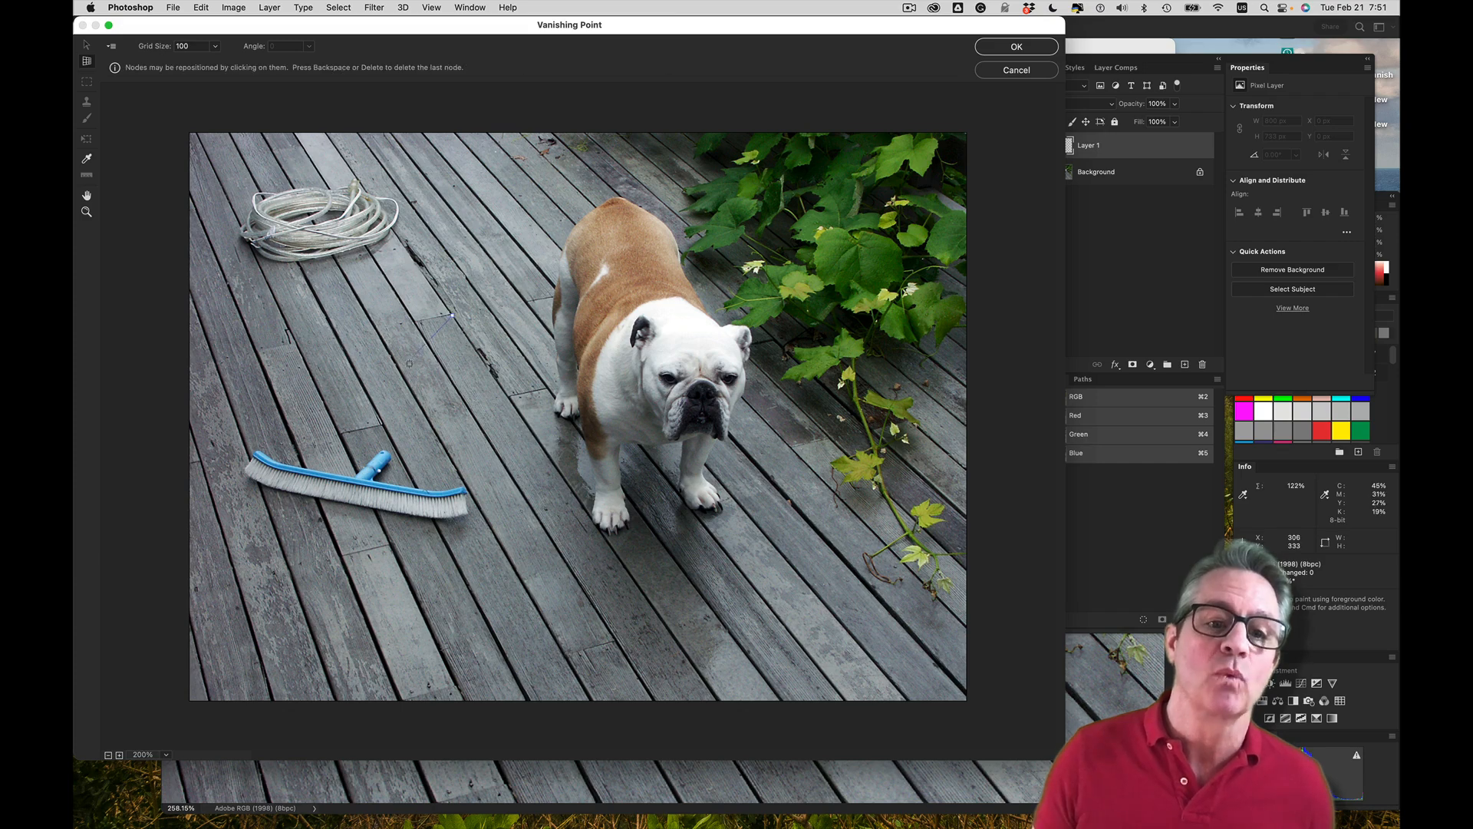
pyautogui.click(260, 351)
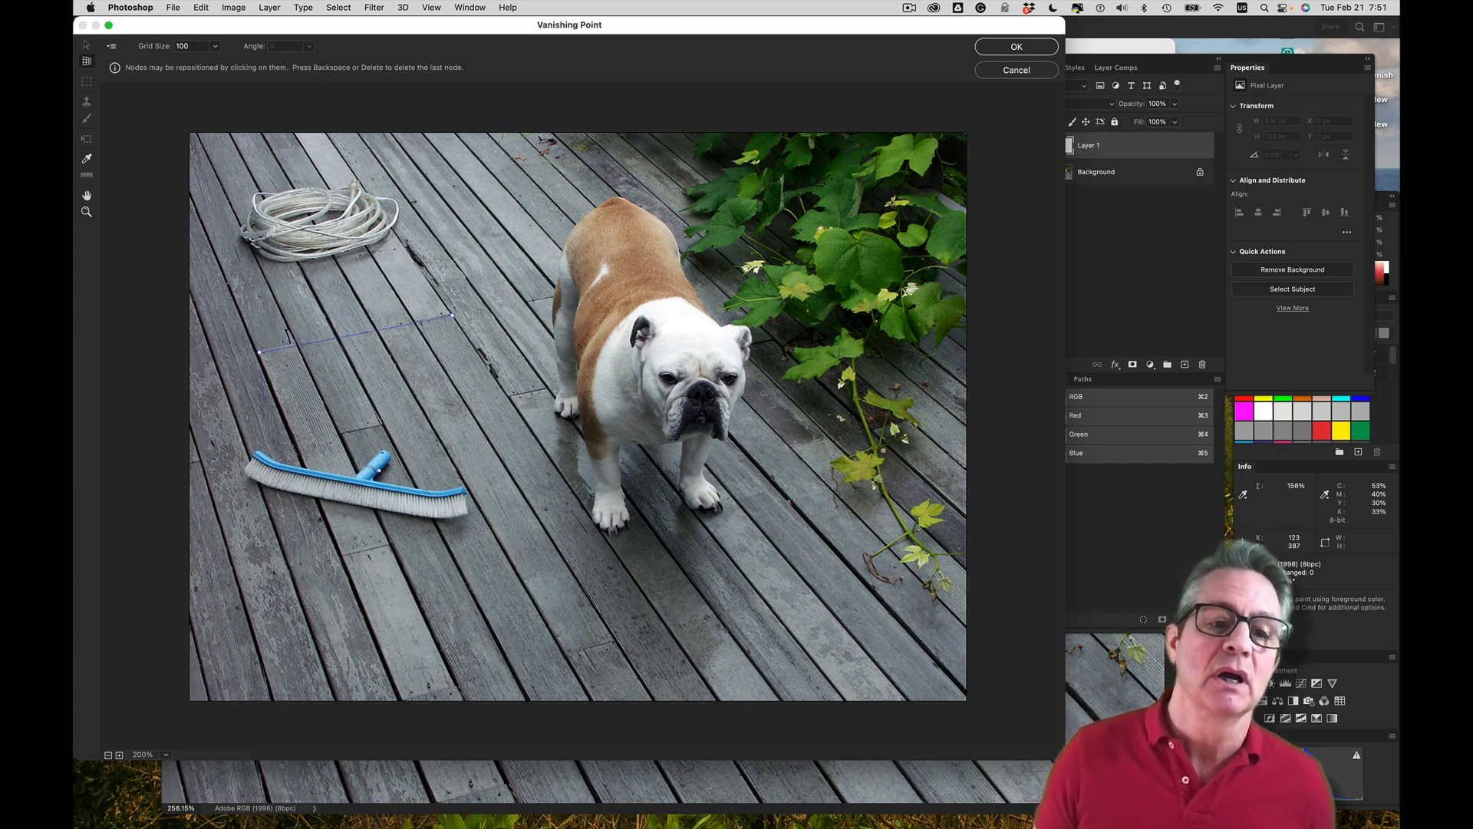
pyautogui.click(343, 556)
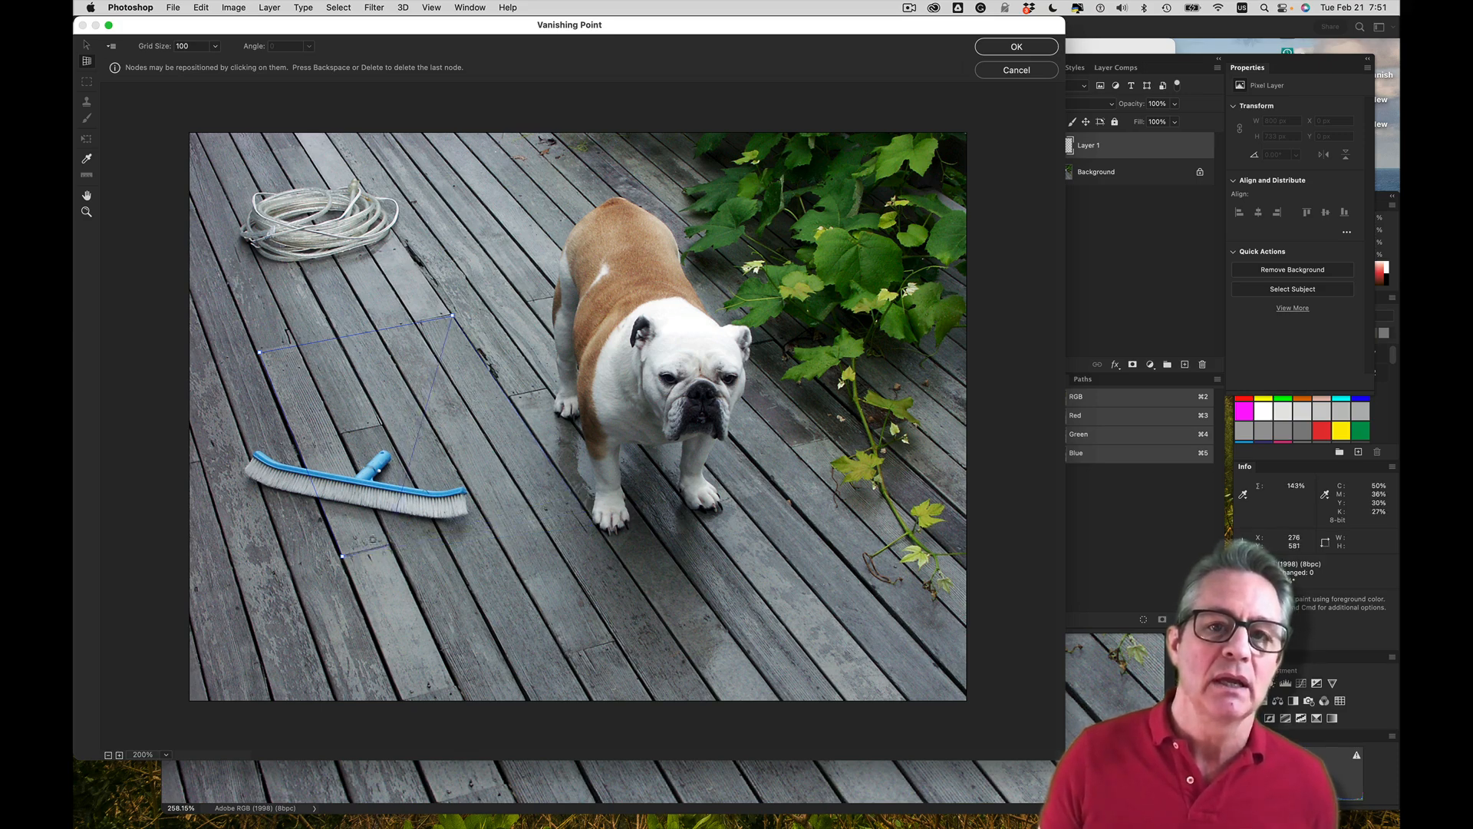
pyautogui.click(575, 495)
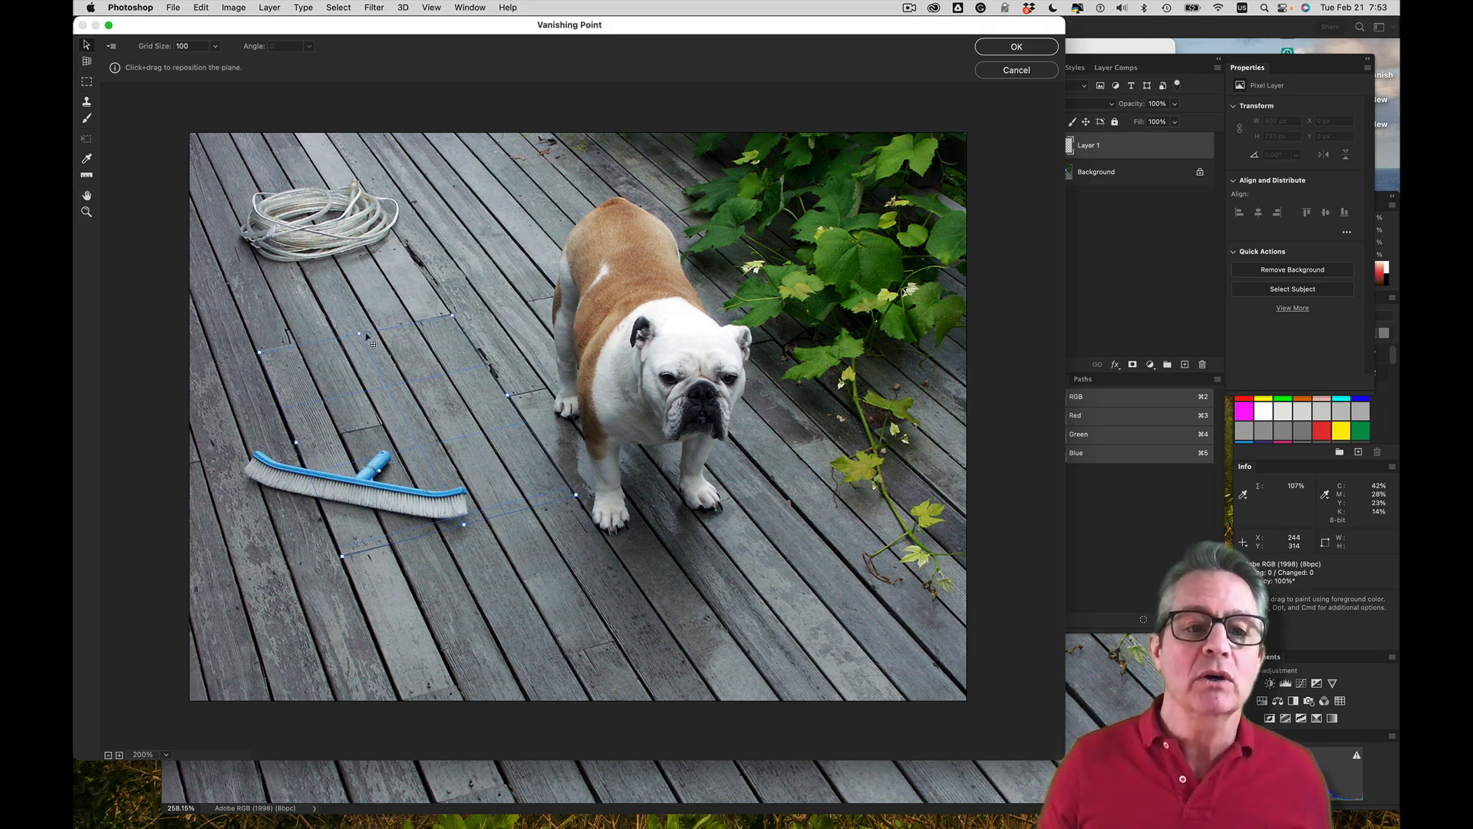
# Stretch the perspective plane past the photo's upper, lower and left edges and slightly toward the dog, covering the rope and scrub brush
pyautogui.moveTo(359, 333); pyautogui.dragTo(319, 262)
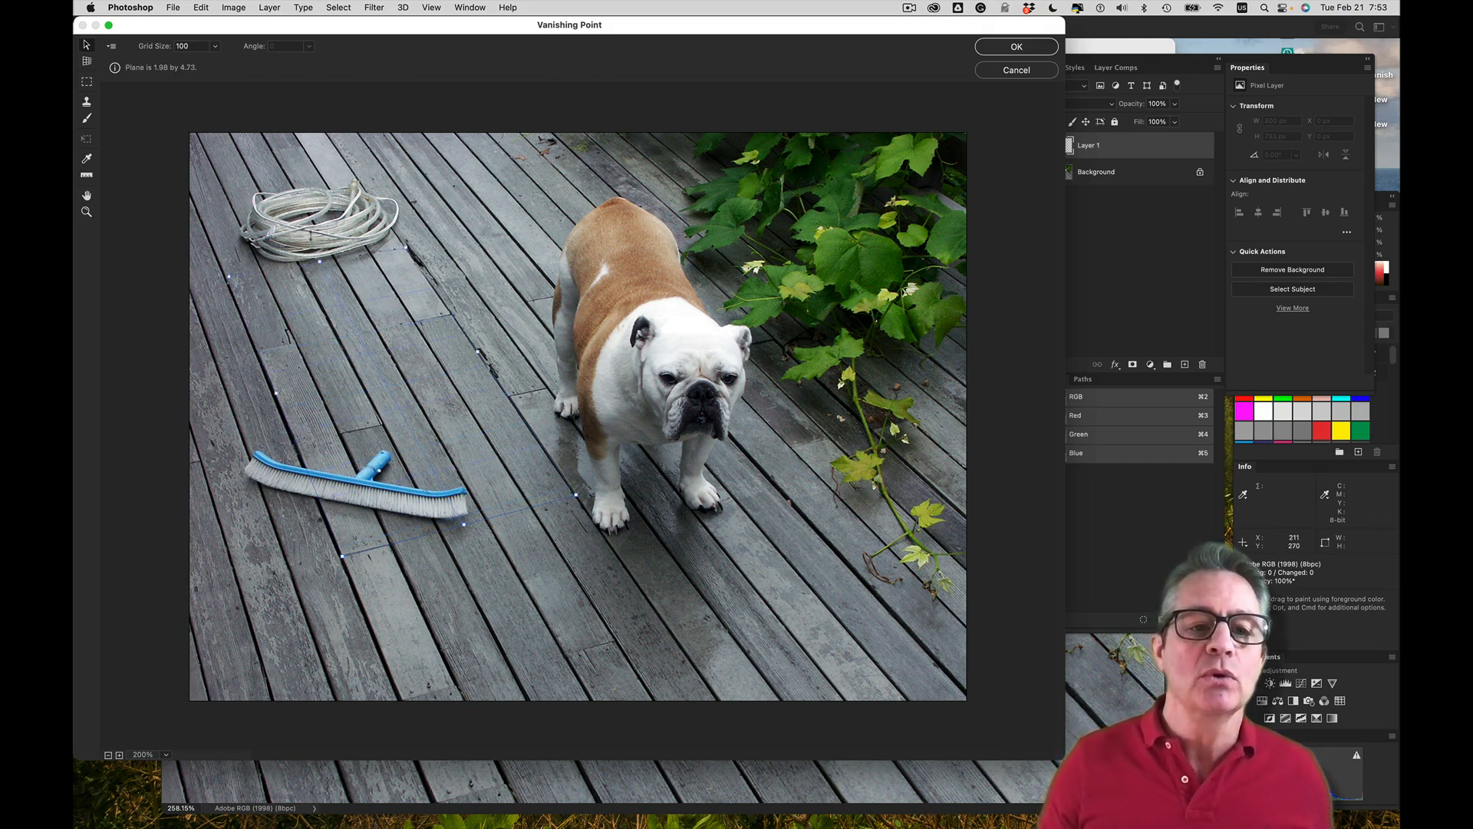
pyautogui.moveTo(281, 197); pyautogui.dragTo(237, 112)
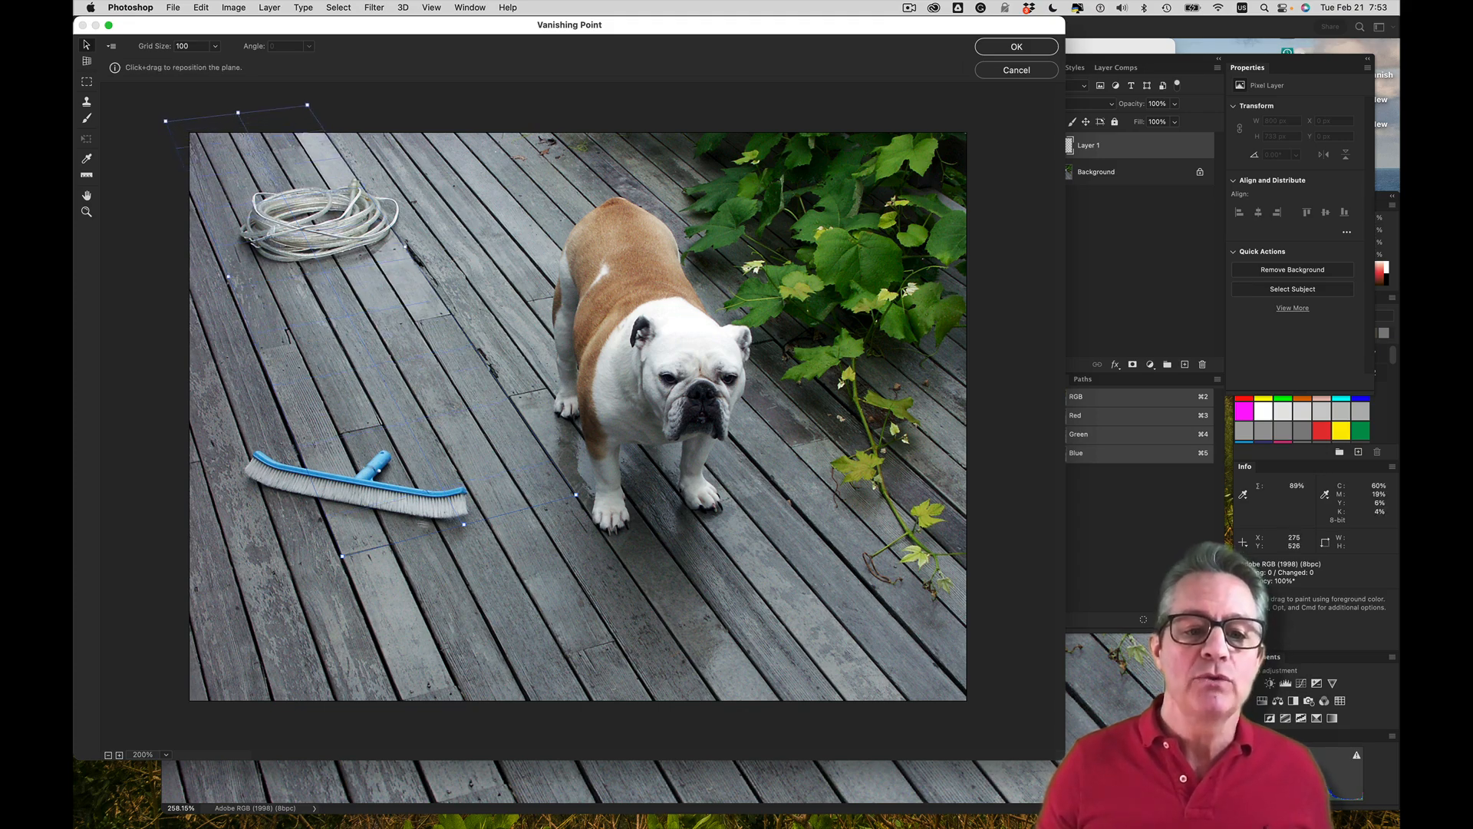
pyautogui.moveTo(466, 525); pyautogui.dragTo(595, 760)
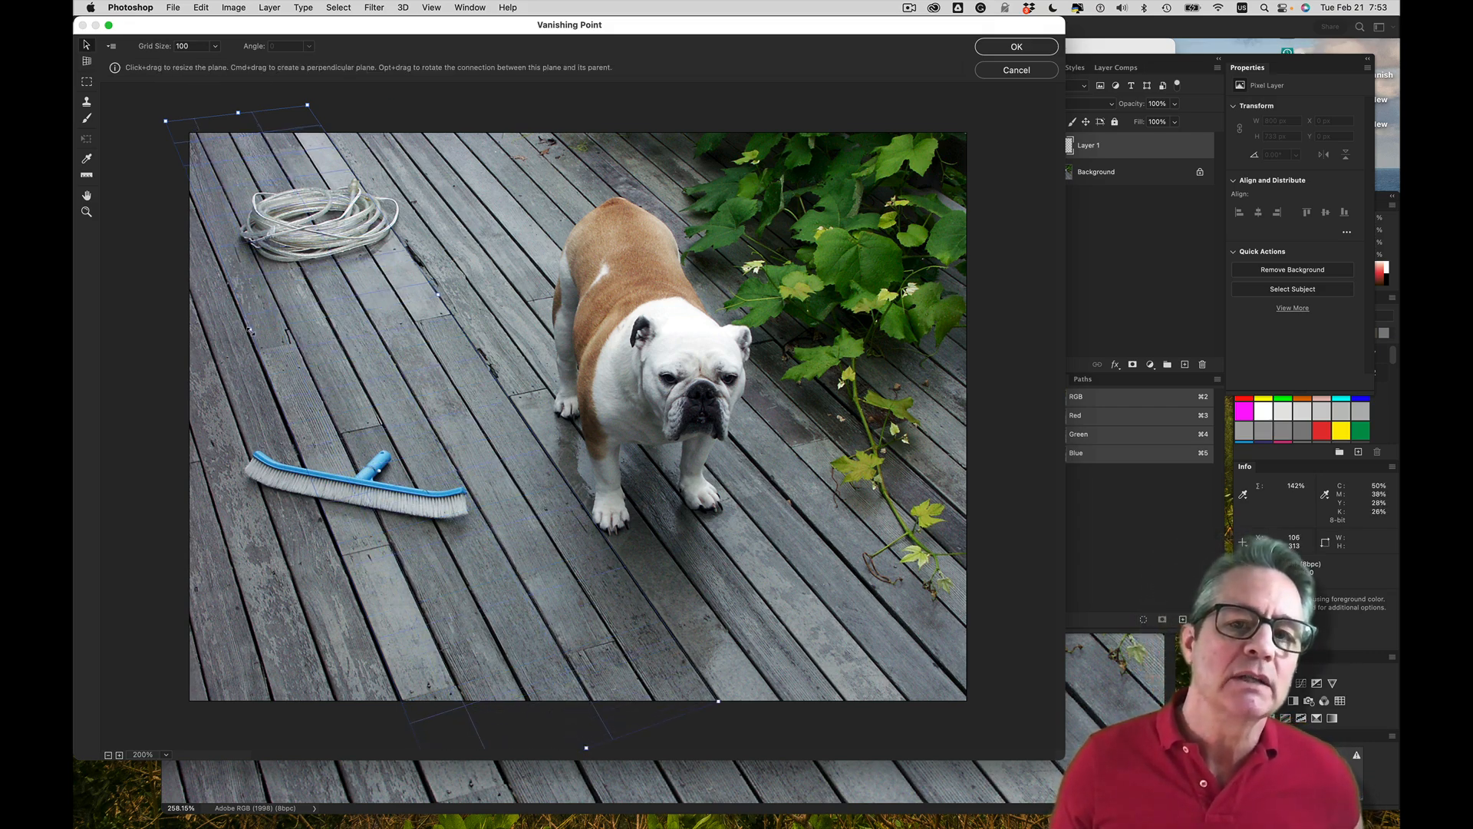
pyautogui.moveTo(250, 331); pyautogui.dragTo(111, 384)
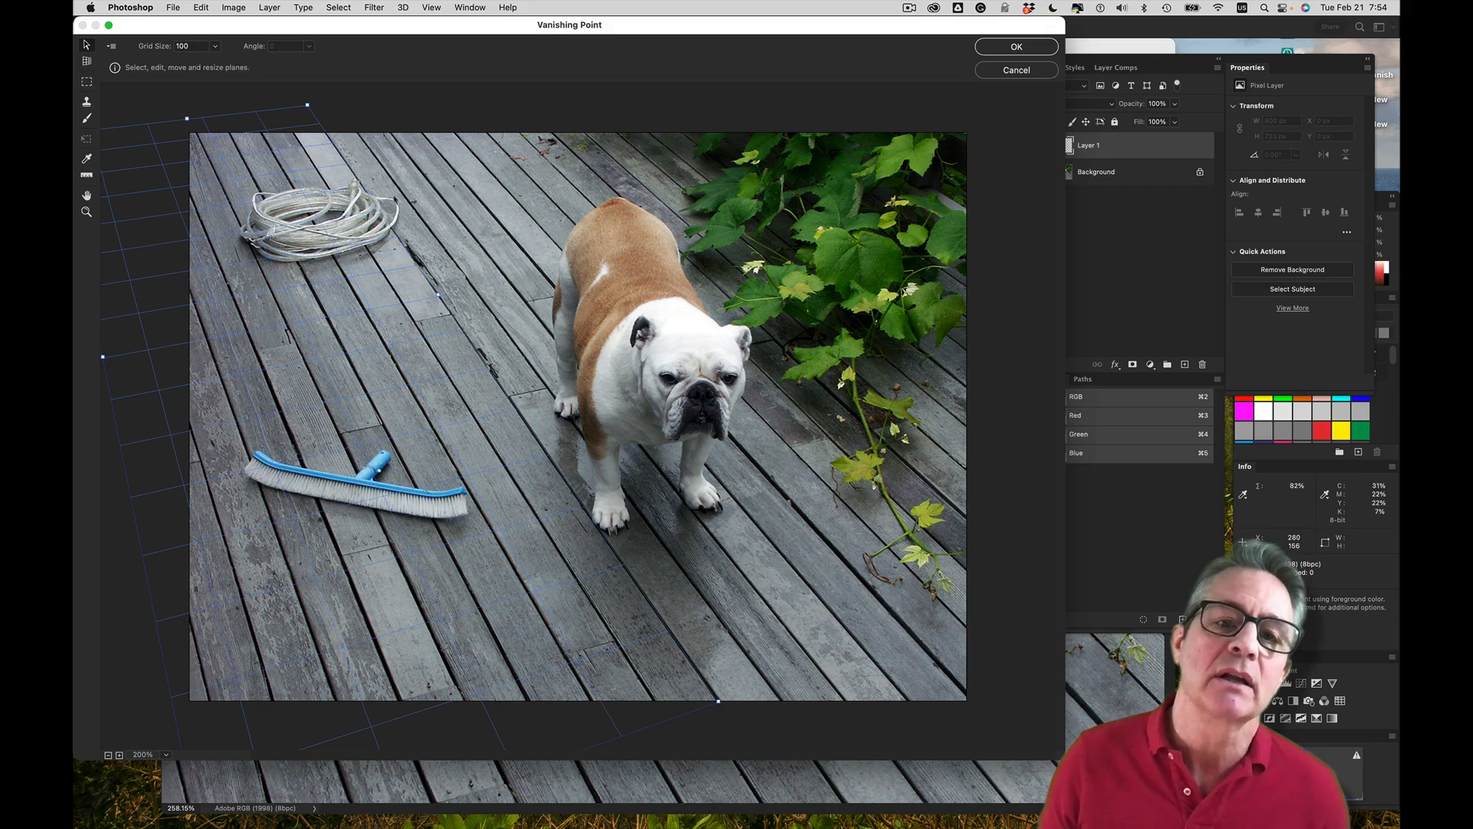
pyautogui.moveTo(439, 293); pyautogui.dragTo(455, 290)
pyautogui.moveTo(463, 290); pyautogui.dragTo(468, 289)
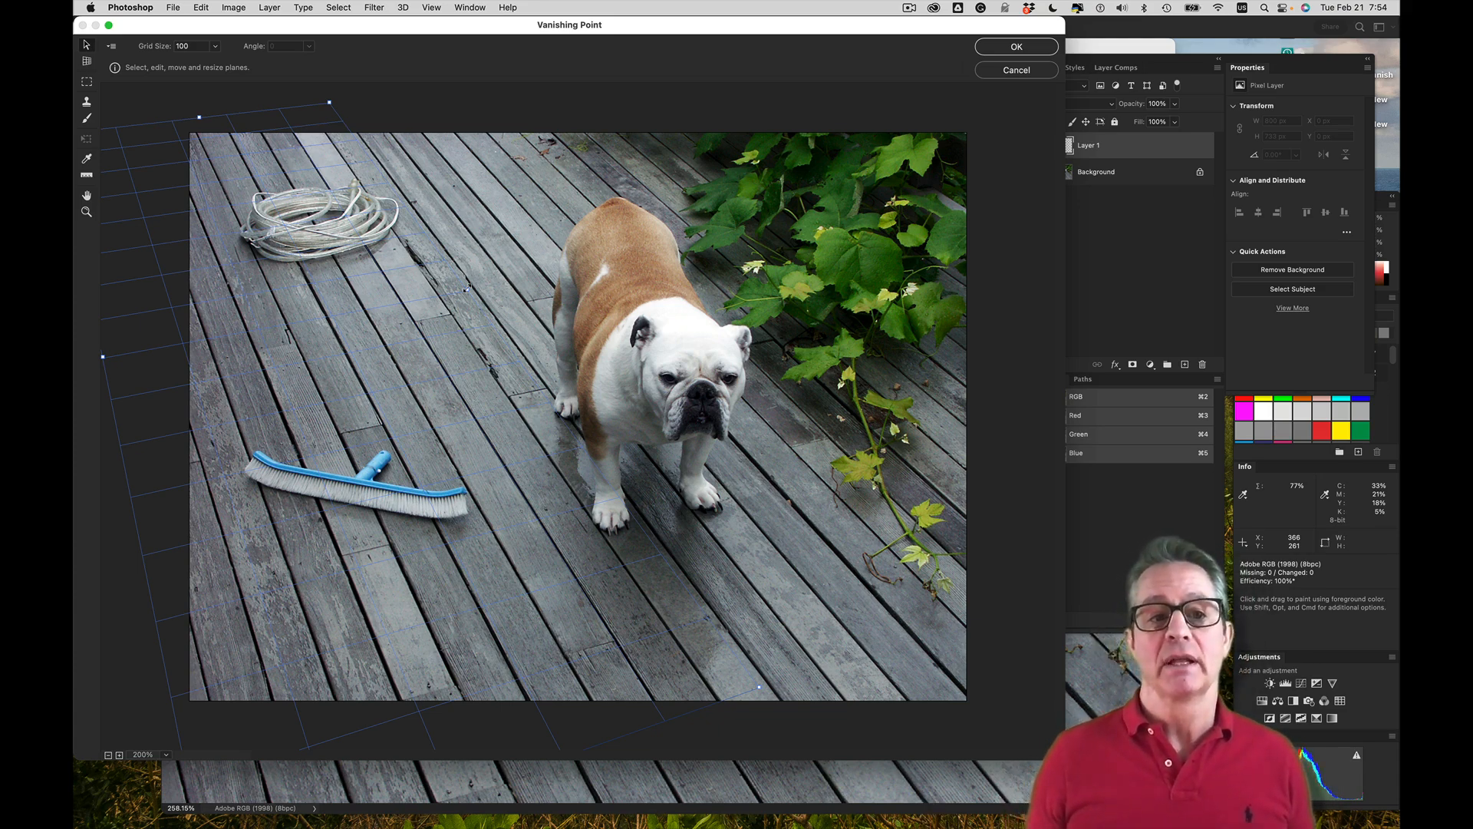
# Sample a plank end seam on the lower deck as the Stamp tool's clone source and set the diameter to 60
pyautogui.click(86, 106)
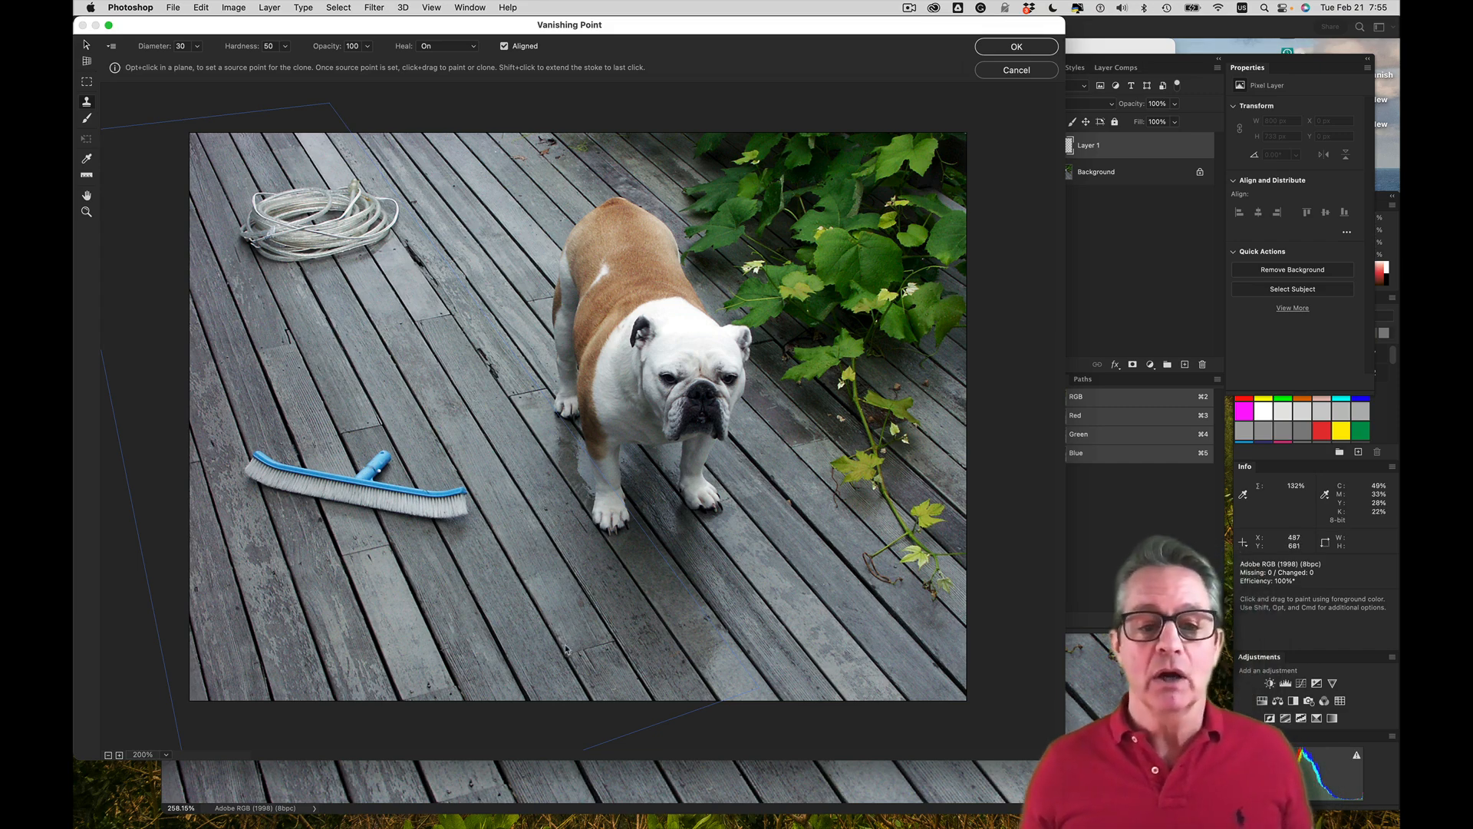
pyautogui.press('alt')
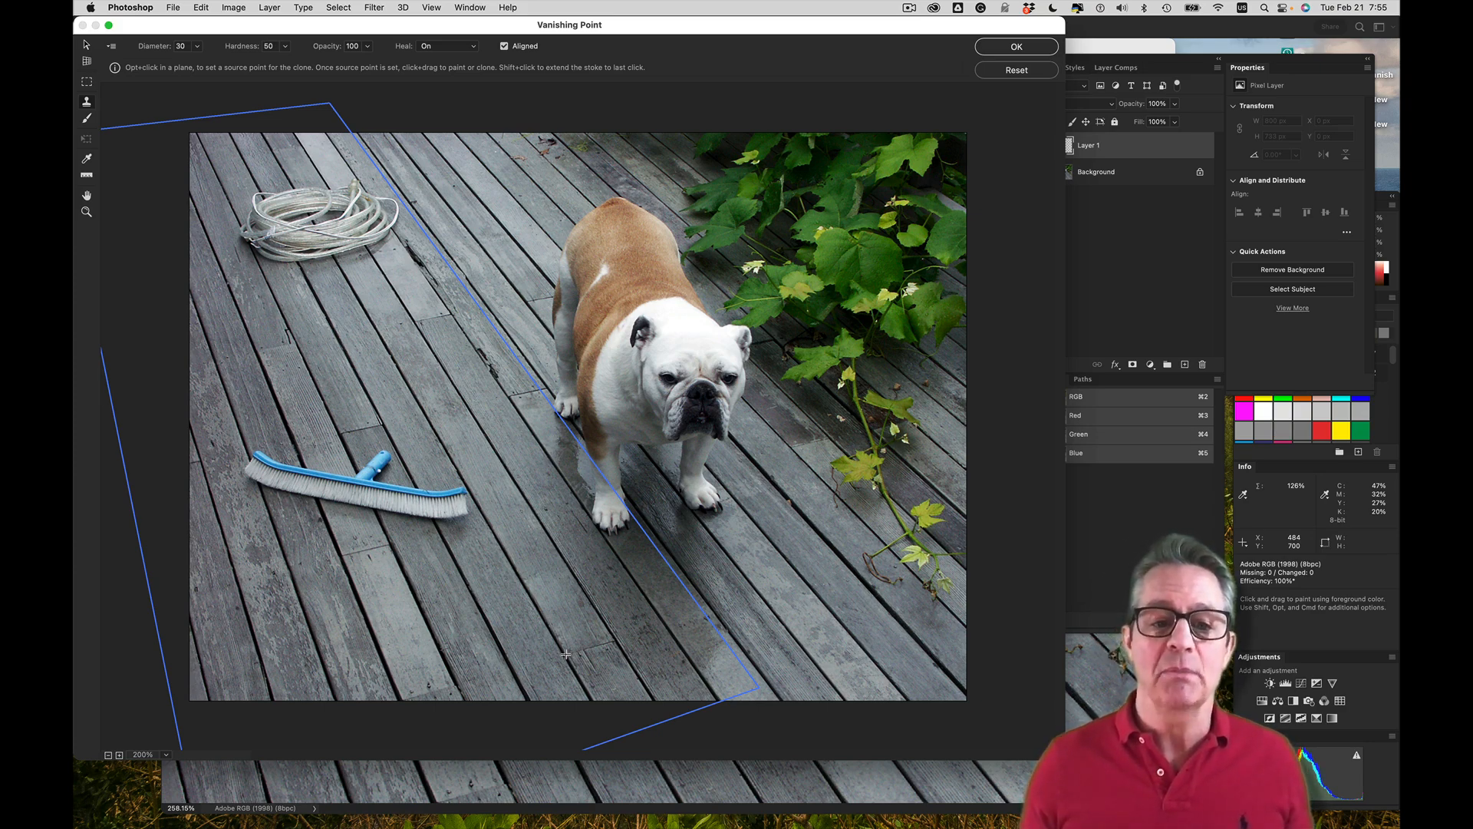
pyautogui.keyDown('alt'); pyautogui.click(565, 654); pyautogui.keyUp('alt')
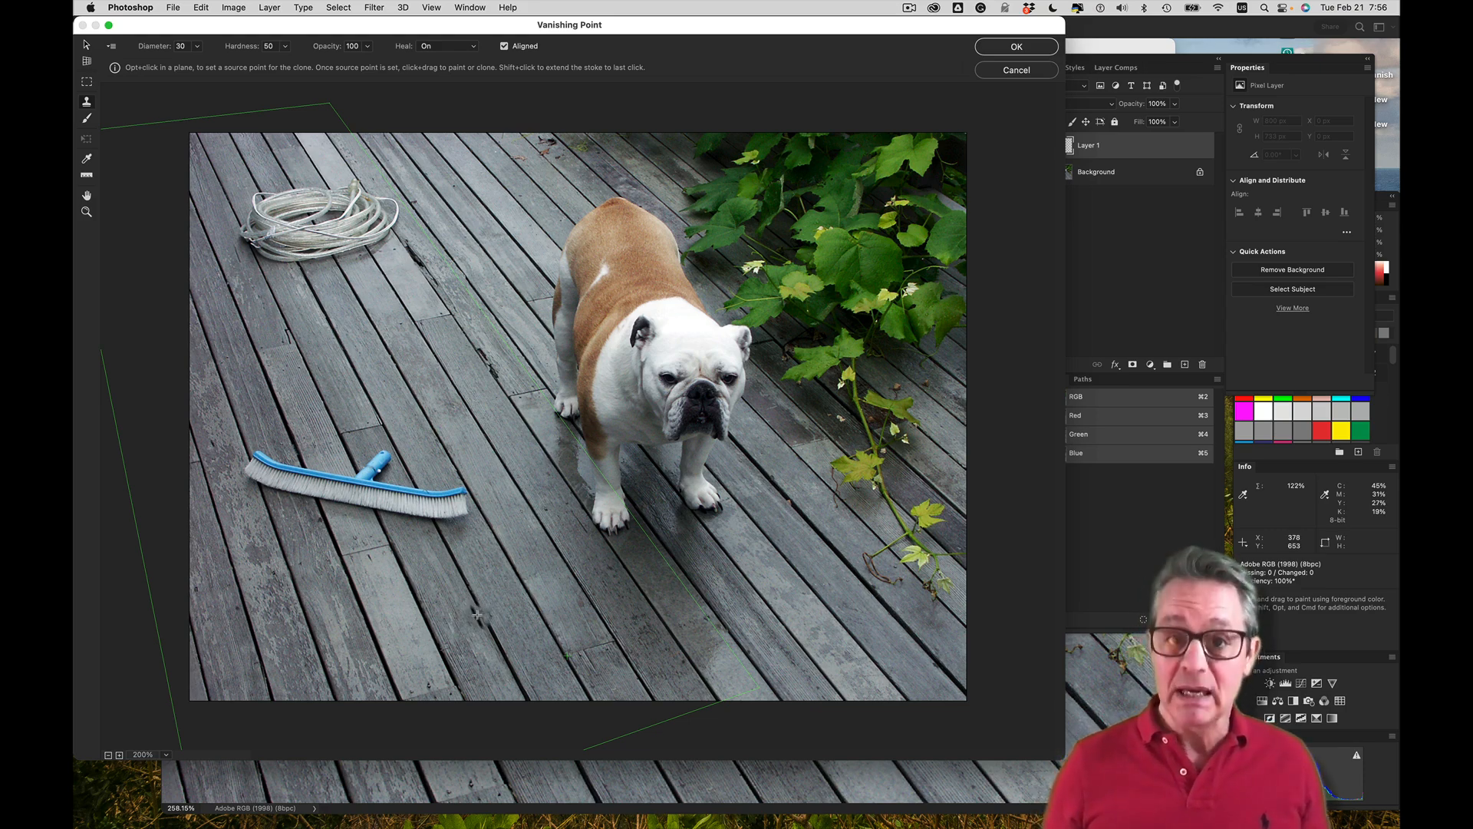
pyautogui.press(']')
pyautogui.press(']')
pyautogui.press(']')
pyautogui.press(']')
pyautogui.press(']')
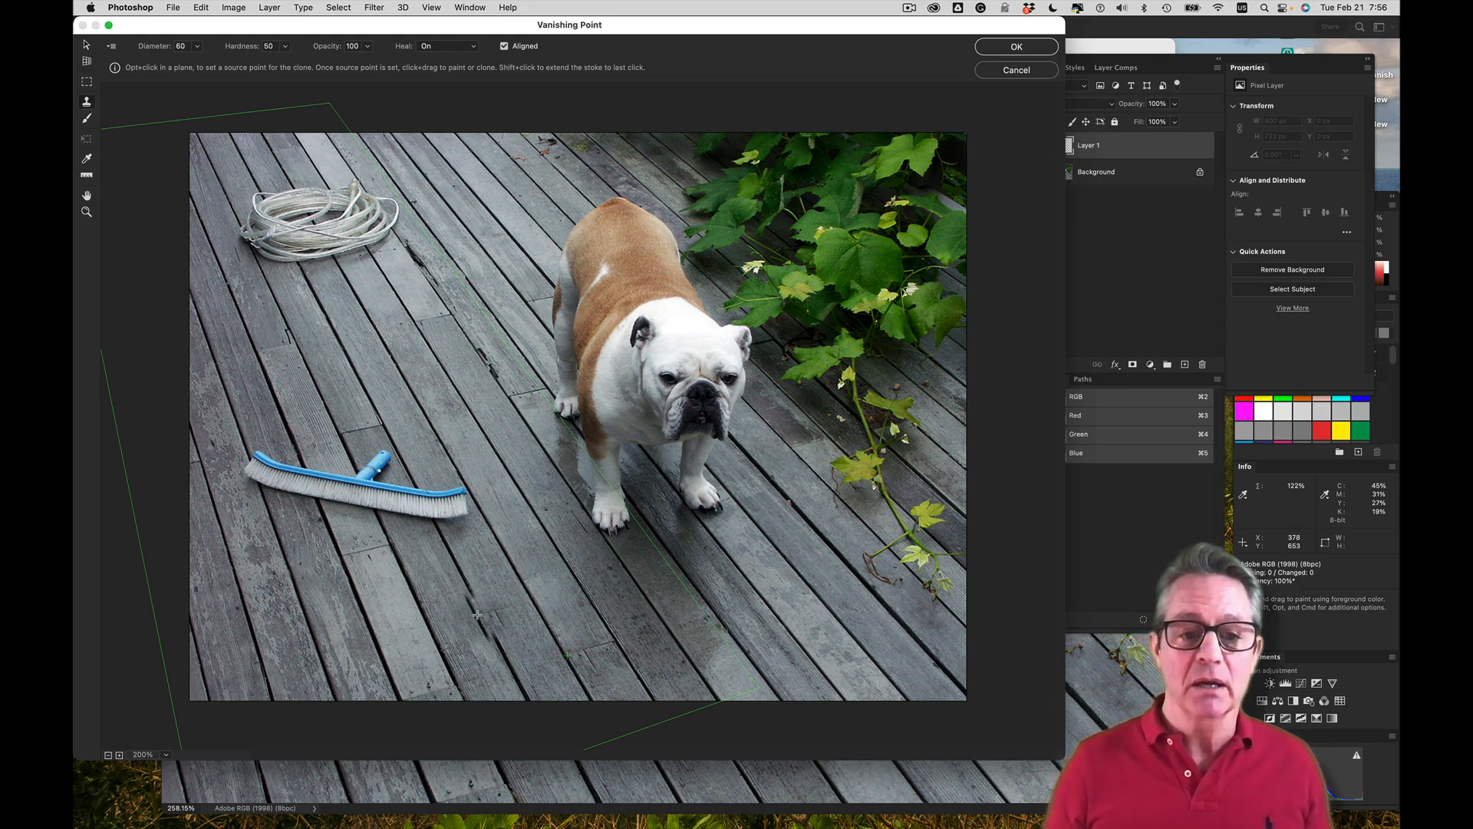
pyautogui.moveTo(477, 613)
pyautogui.mouseDown()
pyautogui.moveTo(523, 573)
pyautogui.moveTo(531, 552)
pyautogui.moveTo(514, 549)
pyautogui.moveTo(557, 631)
pyautogui.moveTo(656, 641)
pyautogui.mouseUp()
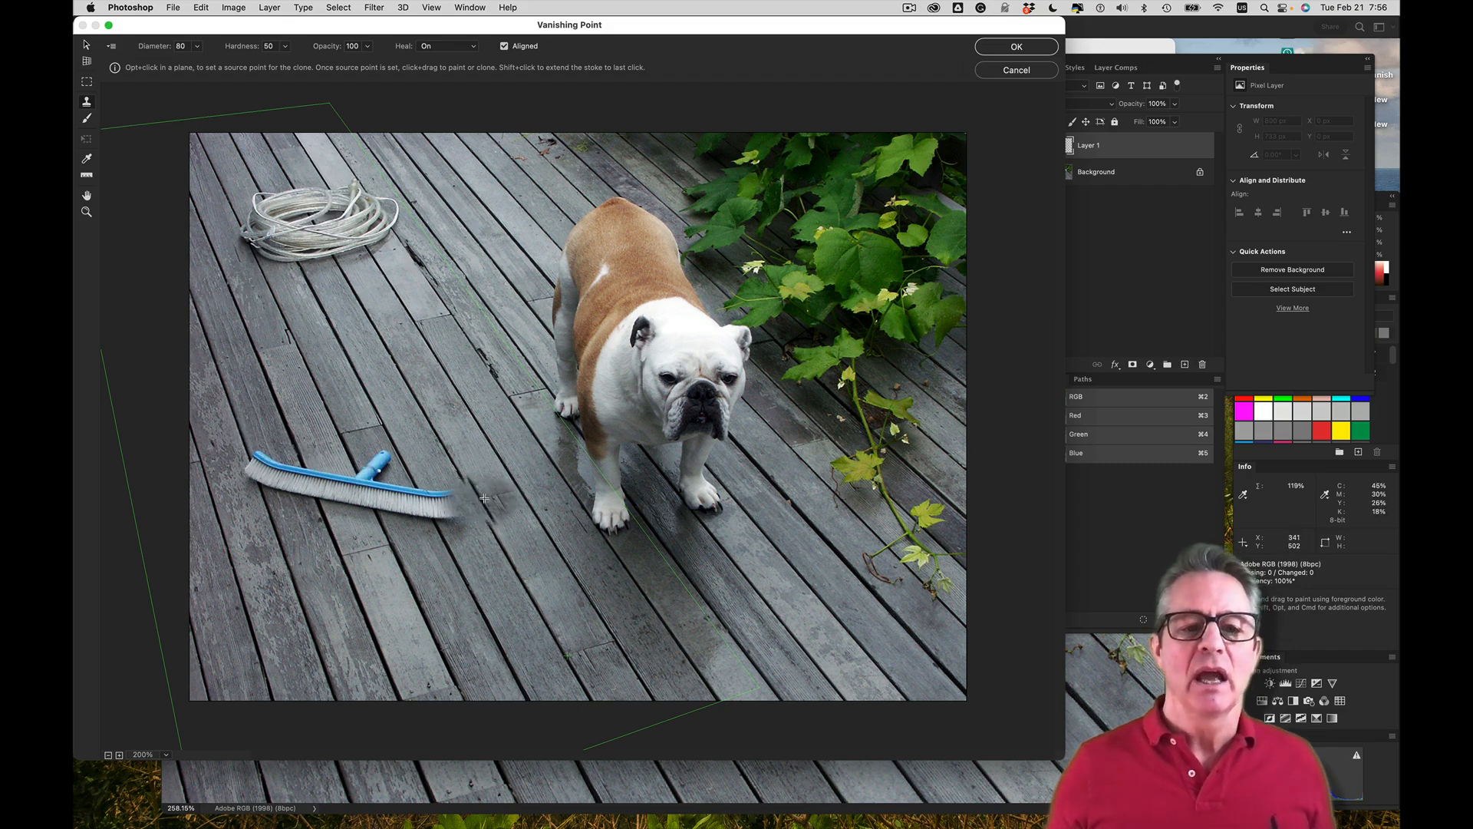
pyautogui.moveTo(211, 651); pyautogui.dragTo(260, 647)
pyautogui.moveTo(406, 537)
pyautogui.mouseDown()
pyautogui.moveTo(461, 498)
pyautogui.moveTo(451, 514)
pyautogui.mouseUp()
pyautogui.press('super+z')
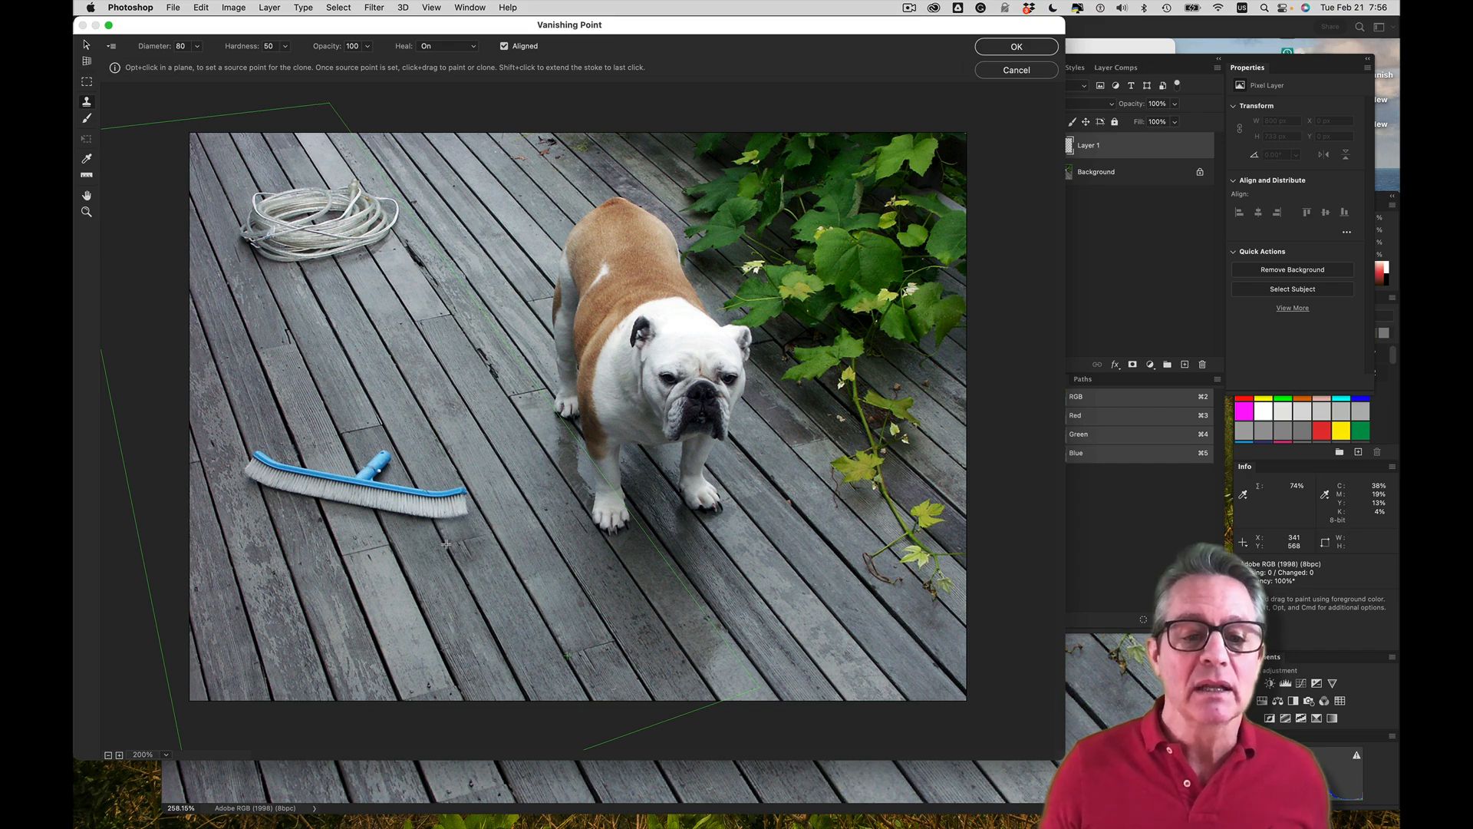
# Clone deck planks over the whole blue scrub brush in perspective with the Stamp tool at diameter 80 and Heal on
pyautogui.moveTo(446, 544)
pyautogui.mouseDown()
pyautogui.moveTo(431, 486)
pyautogui.moveTo(474, 493)
pyautogui.moveTo(388, 505)
pyautogui.moveTo(362, 463)
pyautogui.moveTo(385, 455)
pyautogui.moveTo(326, 507)
pyautogui.moveTo(284, 495)
pyautogui.moveTo(301, 470)
pyautogui.moveTo(253, 453)
pyautogui.moveTo(267, 502)
pyautogui.moveTo(374, 546)
pyautogui.moveTo(384, 572)
pyautogui.mouseUp()
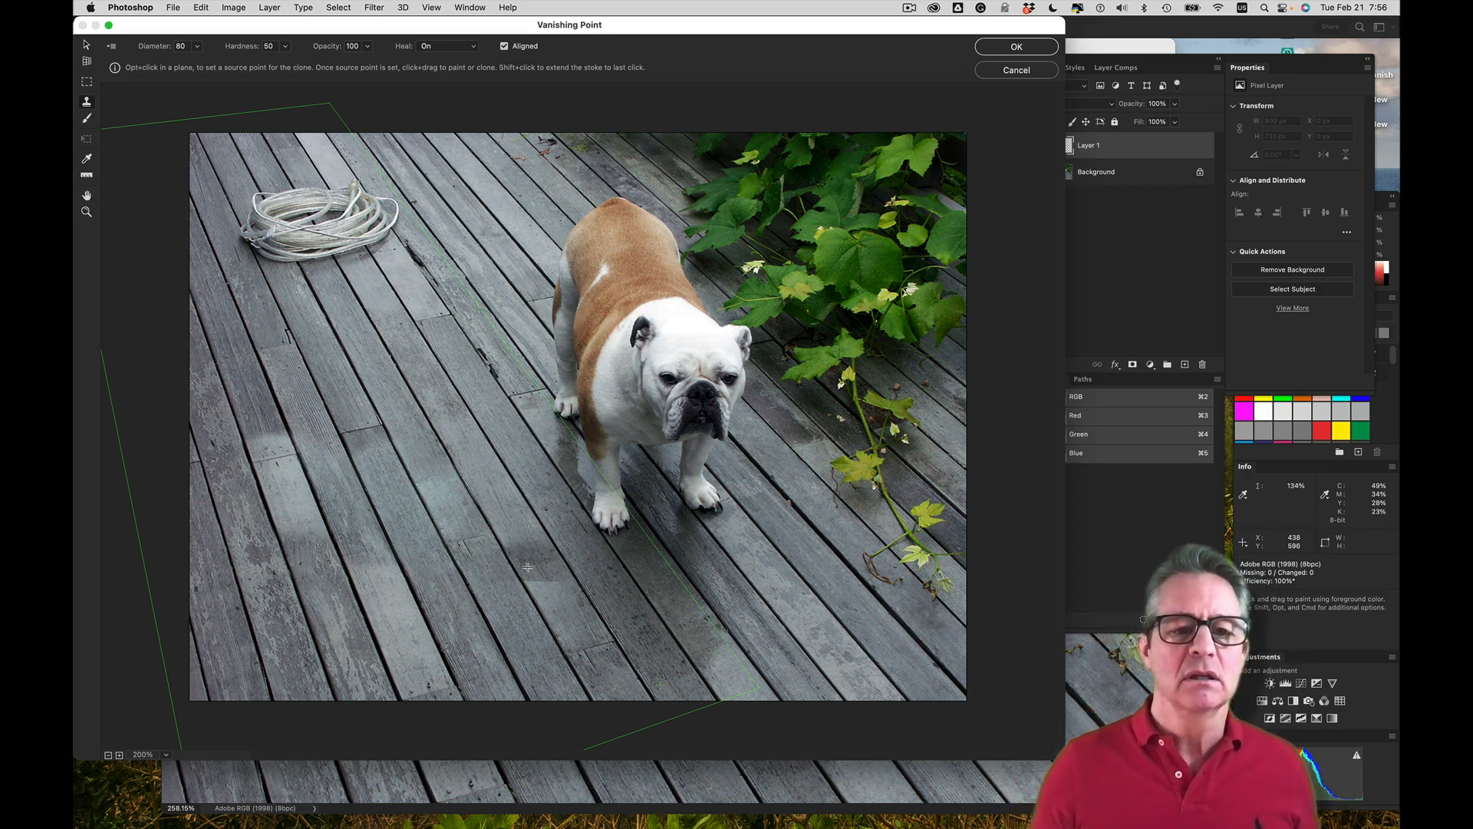
pyautogui.moveTo(528, 561); pyautogui.dragTo(484, 535)
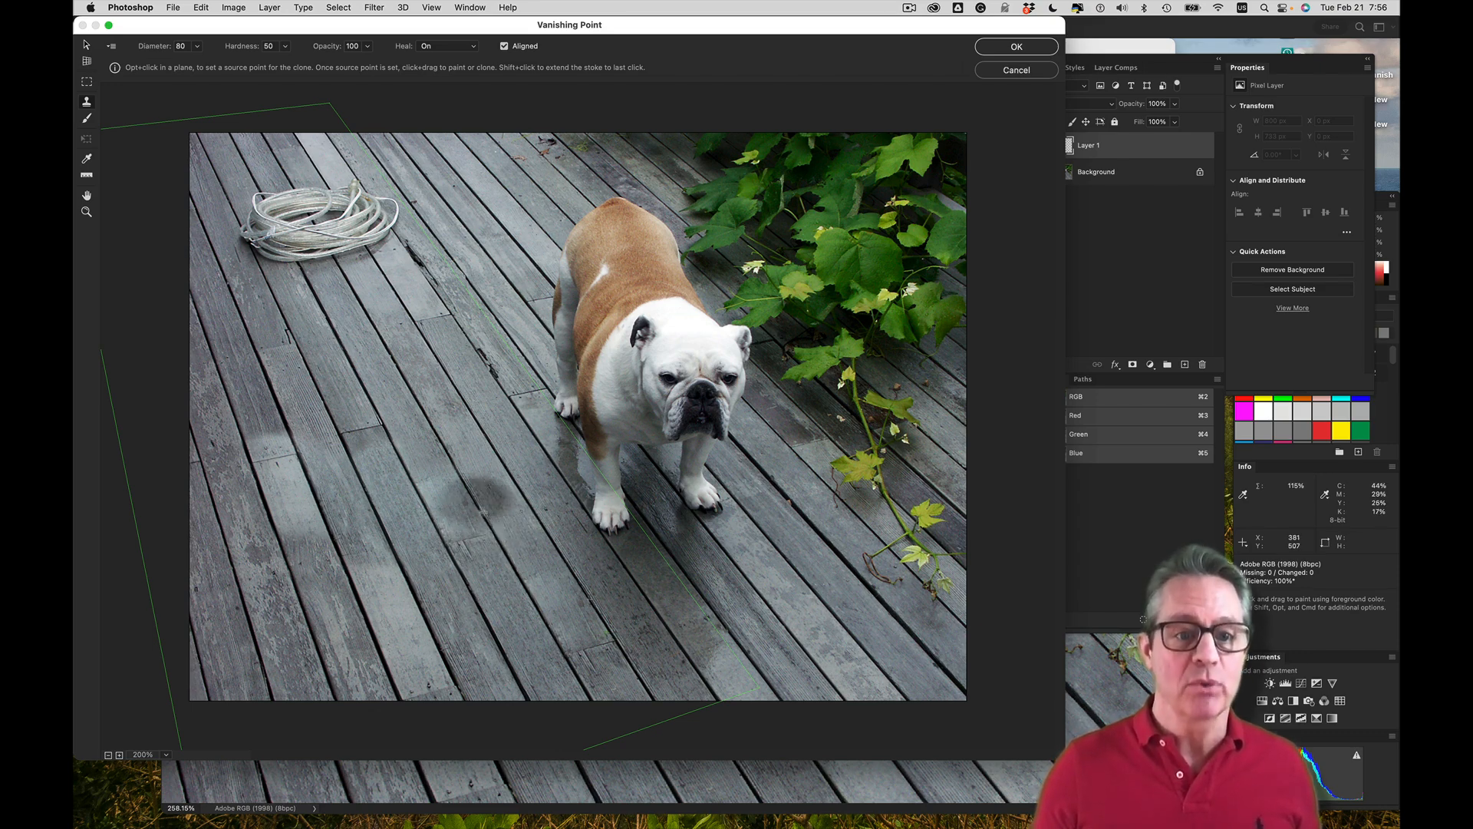
pyautogui.press('alt')
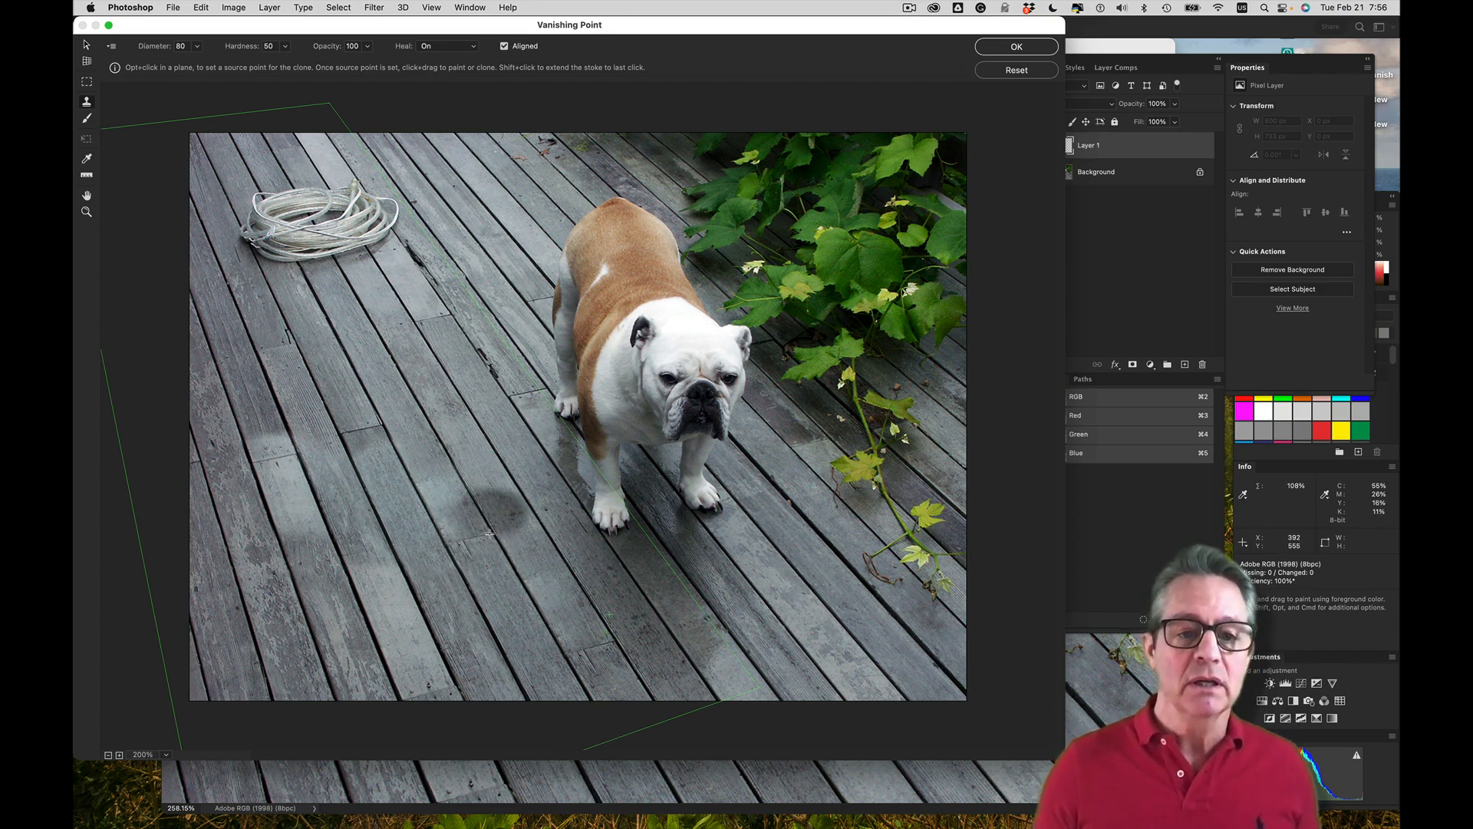
pyautogui.keyDown('alt'); pyautogui.click(489, 533); pyautogui.keyUp('alt')
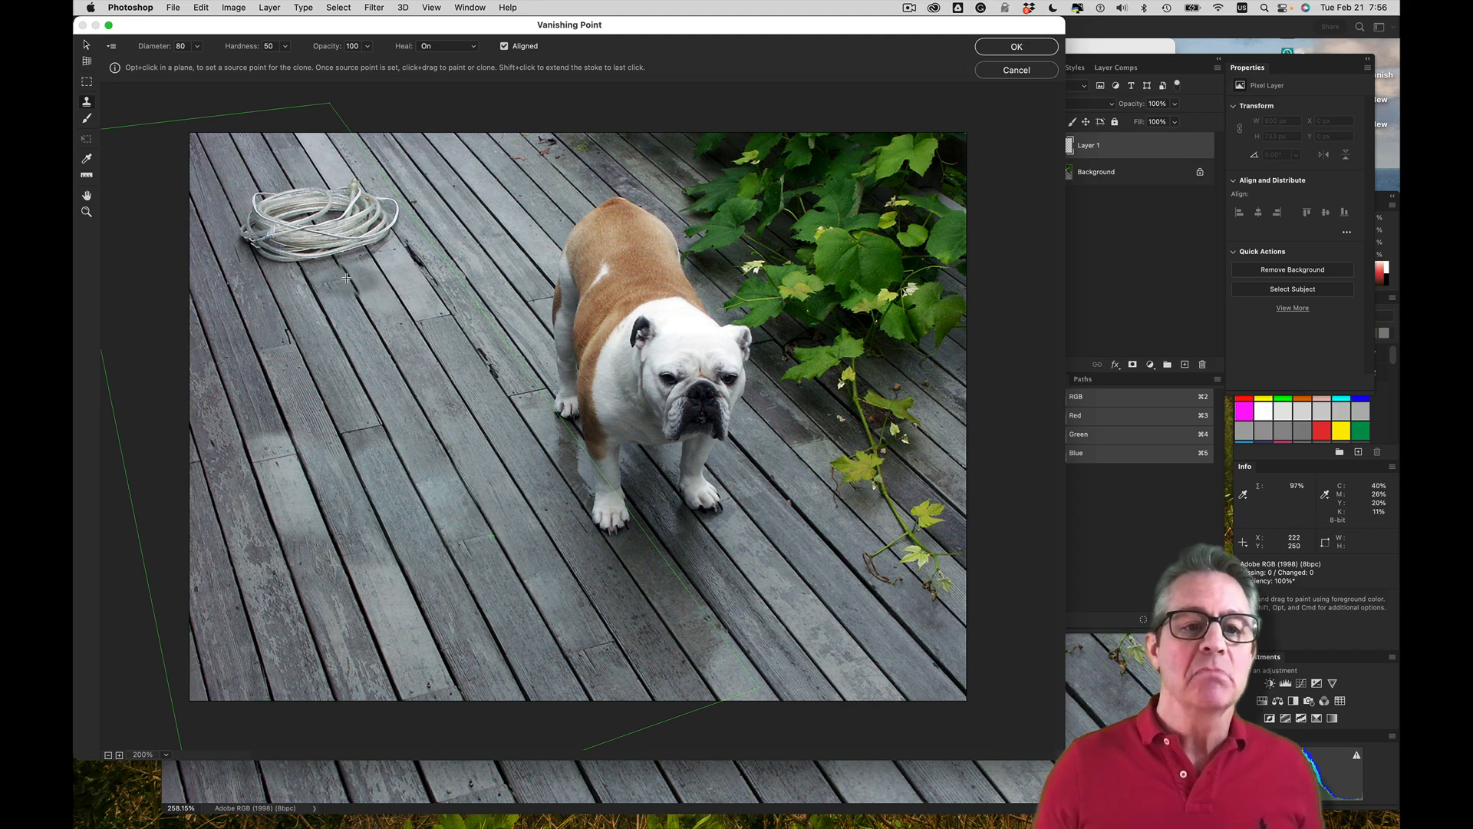
pyautogui.moveTo(332, 259)
pyautogui.mouseDown()
pyautogui.moveTo(265, 193)
pyautogui.moveTo(275, 240)
pyautogui.moveTo(224, 244)
pyautogui.moveTo(296, 250)
pyautogui.moveTo(368, 233)
pyautogui.moveTo(330, 178)
pyautogui.moveTo(376, 188)
pyautogui.moveTo(399, 223)
pyautogui.moveTo(385, 240)
pyautogui.moveTo(444, 213)
pyautogui.mouseUp()
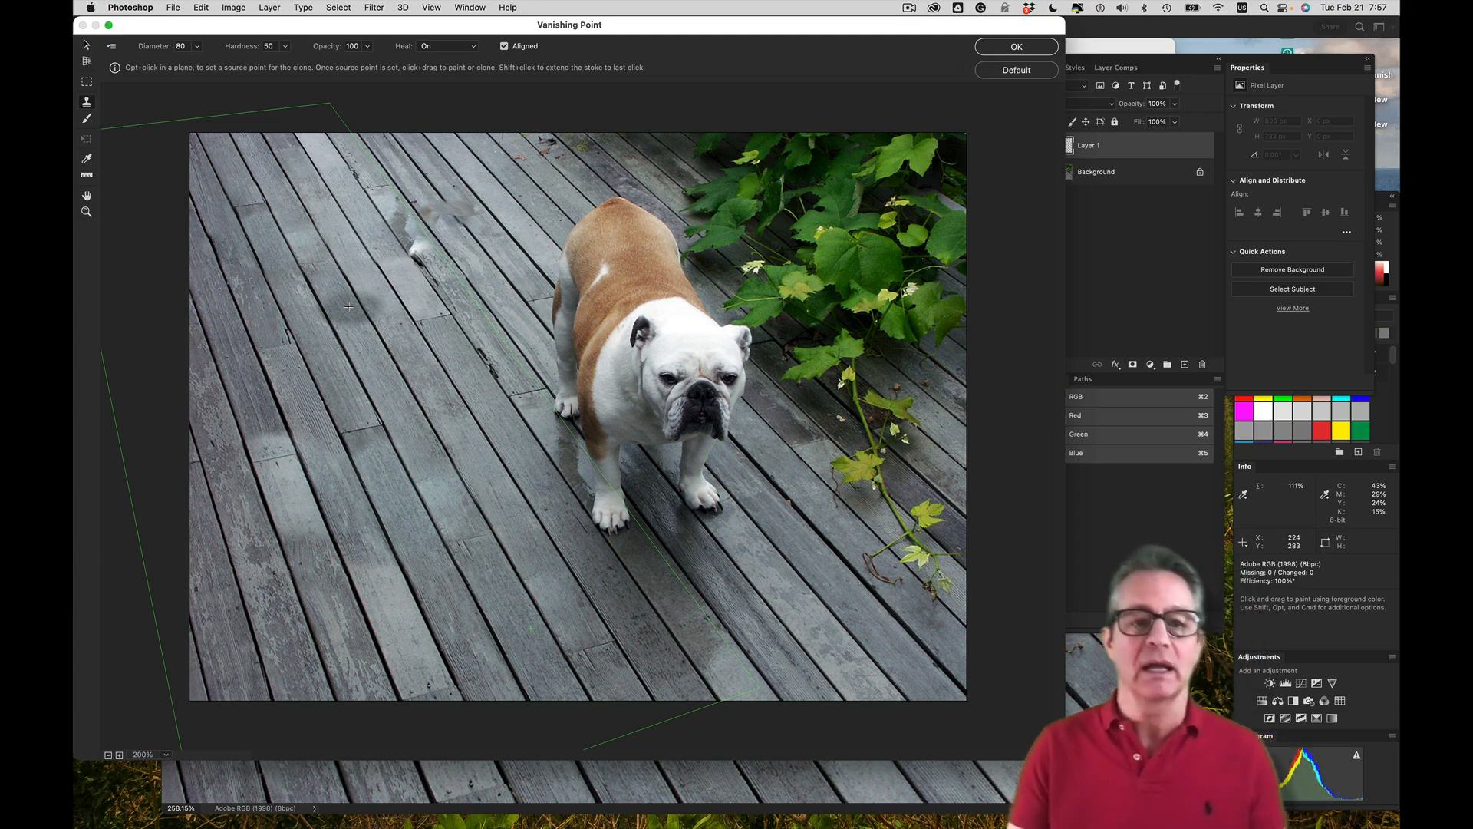
pyautogui.press('super+z')
pyautogui.press('alt')
pyautogui.keyDown('alt'); pyautogui.click(383, 423); pyautogui.keyUp('alt')
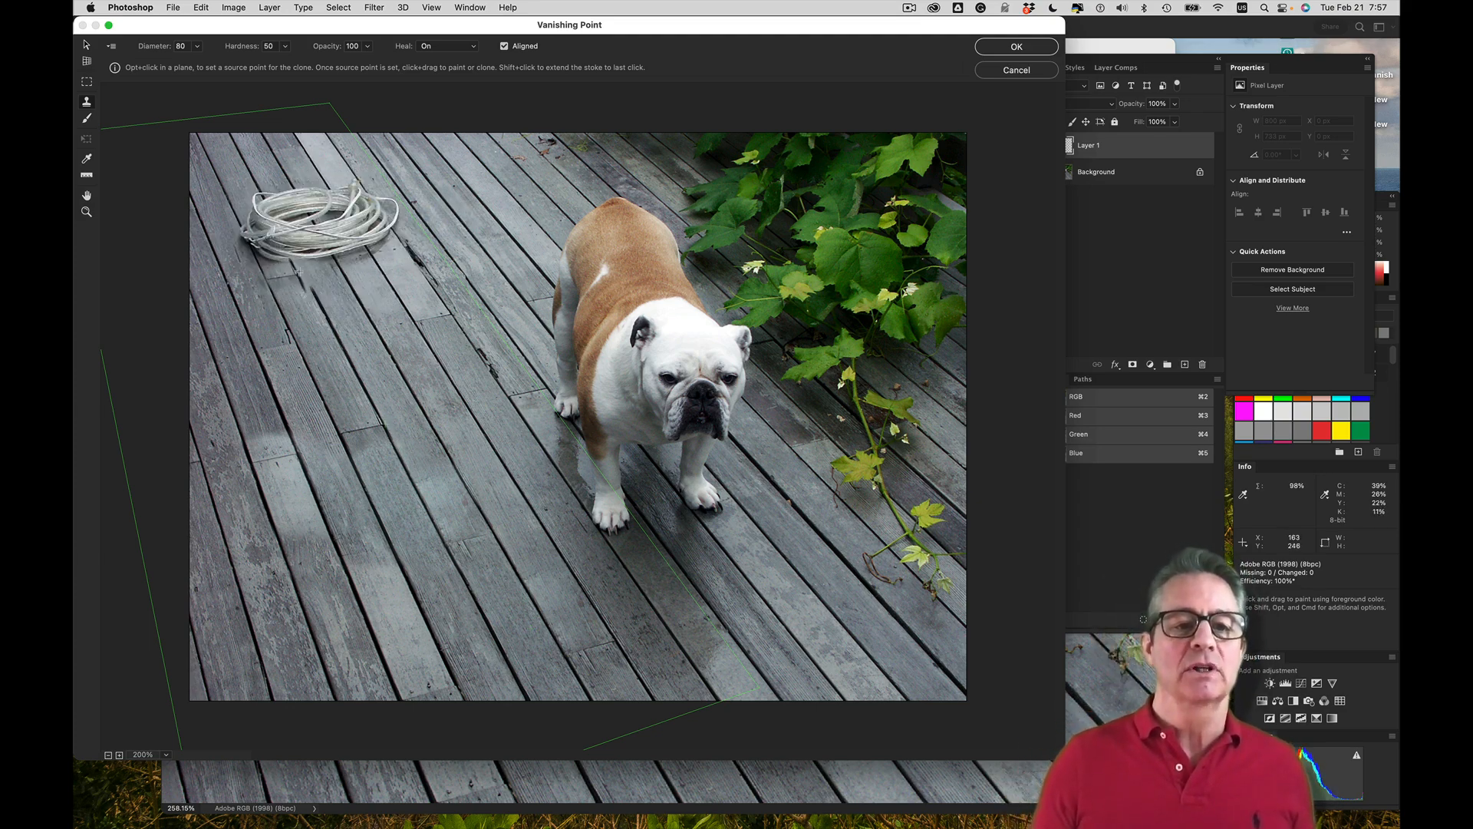
pyautogui.moveTo(300, 263)
pyautogui.mouseDown()
pyautogui.moveTo(255, 181)
pyautogui.moveTo(253, 264)
pyautogui.moveTo(216, 121)
pyautogui.moveTo(313, 128)
pyautogui.mouseUp()
pyautogui.press('super+z')
pyautogui.press('super+z')
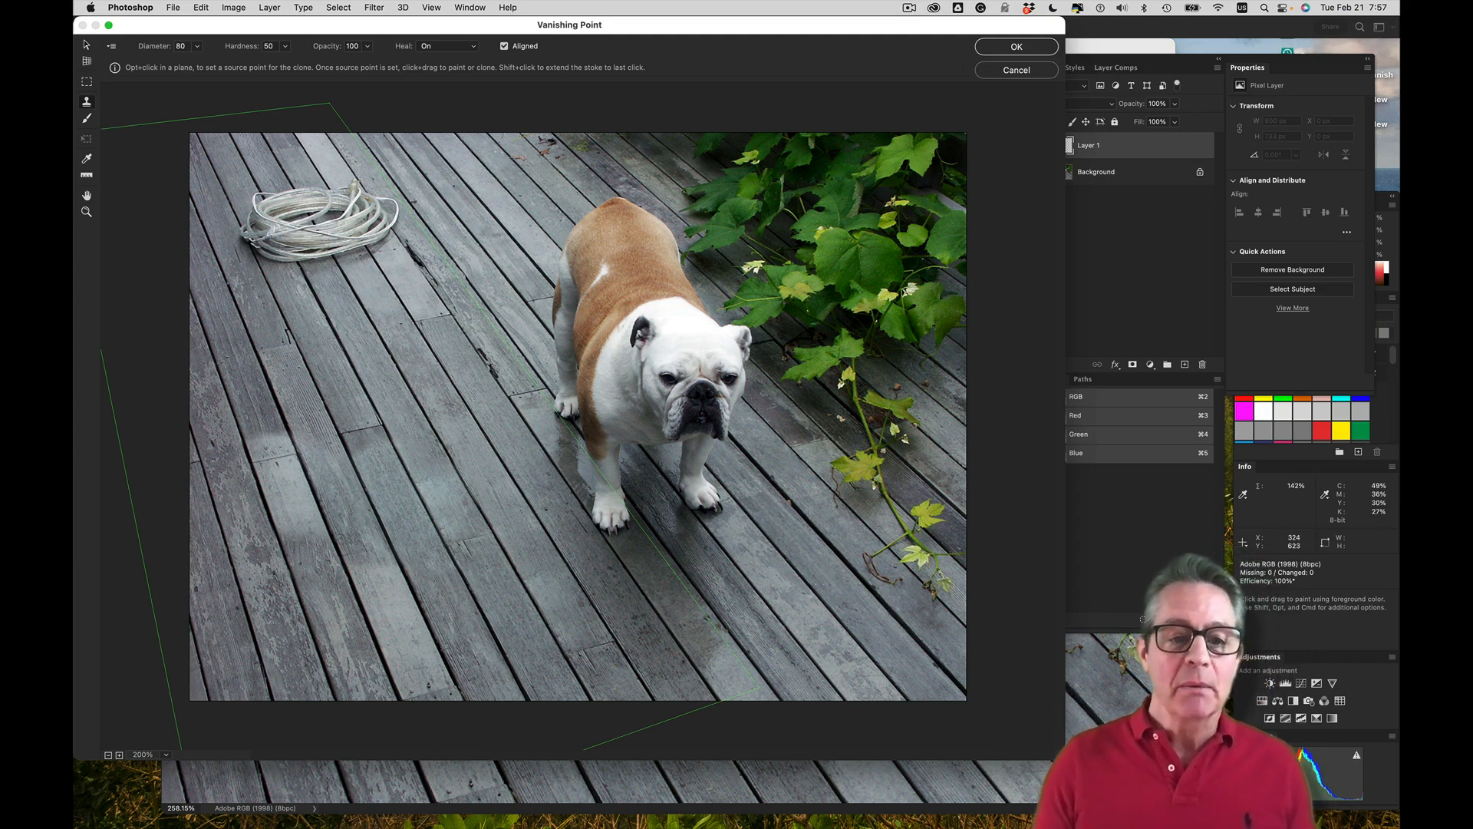
# Sample a plank seam on the lower deck as the clone source and stamp planks over the entire coiled rope
pyautogui.press('alt')
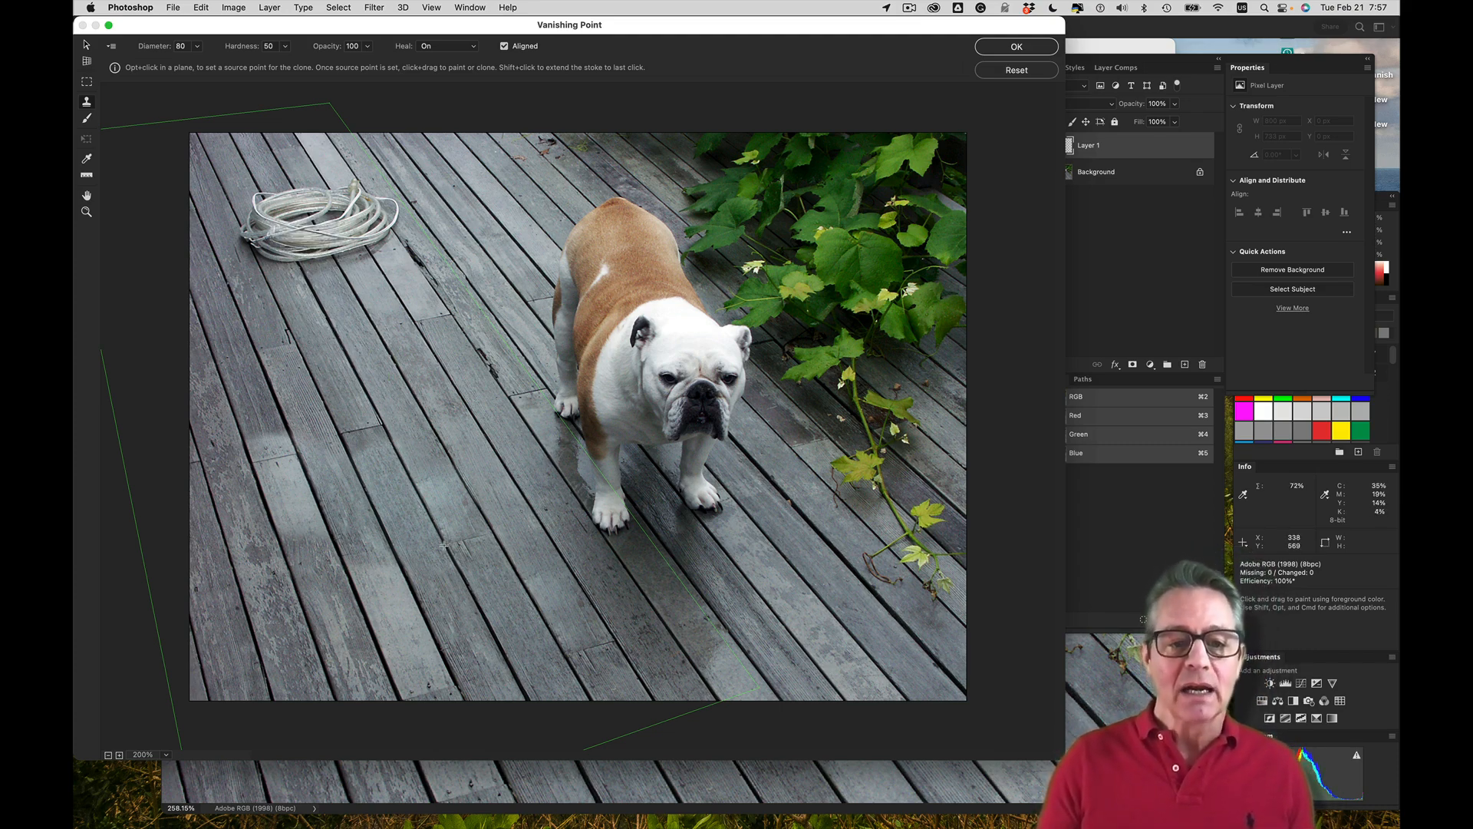
pyautogui.keyDown('alt'); pyautogui.click(443, 545); pyautogui.keyUp('alt')
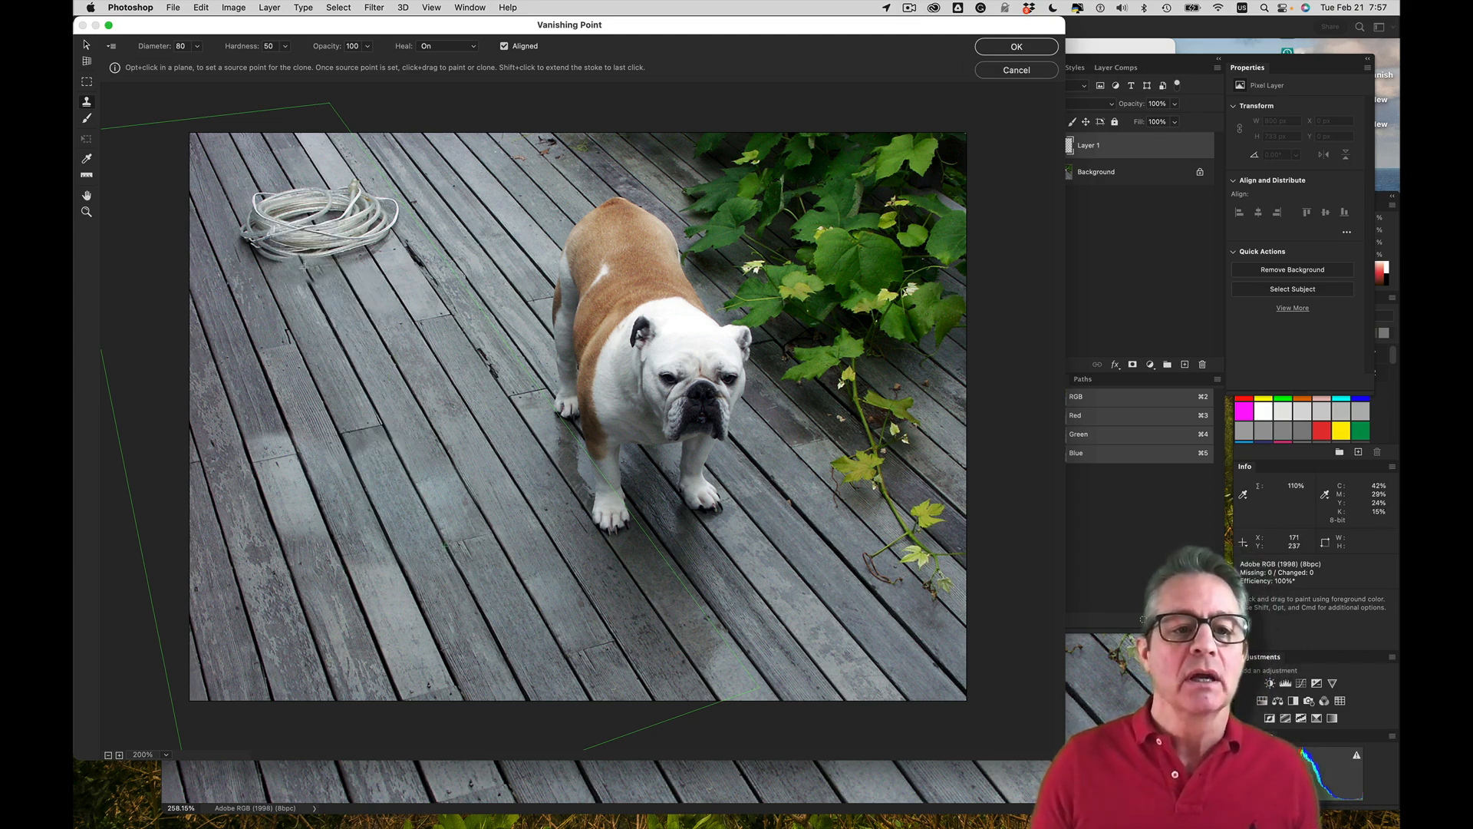
pyautogui.moveTo(299, 267)
pyautogui.mouseDown()
pyautogui.moveTo(257, 247)
pyautogui.moveTo(288, 191)
pyautogui.moveTo(239, 207)
pyautogui.moveTo(318, 190)
pyautogui.moveTo(317, 247)
pyautogui.moveTo(341, 277)
pyautogui.moveTo(332, 196)
pyautogui.moveTo(325, 213)
pyautogui.mouseUp()
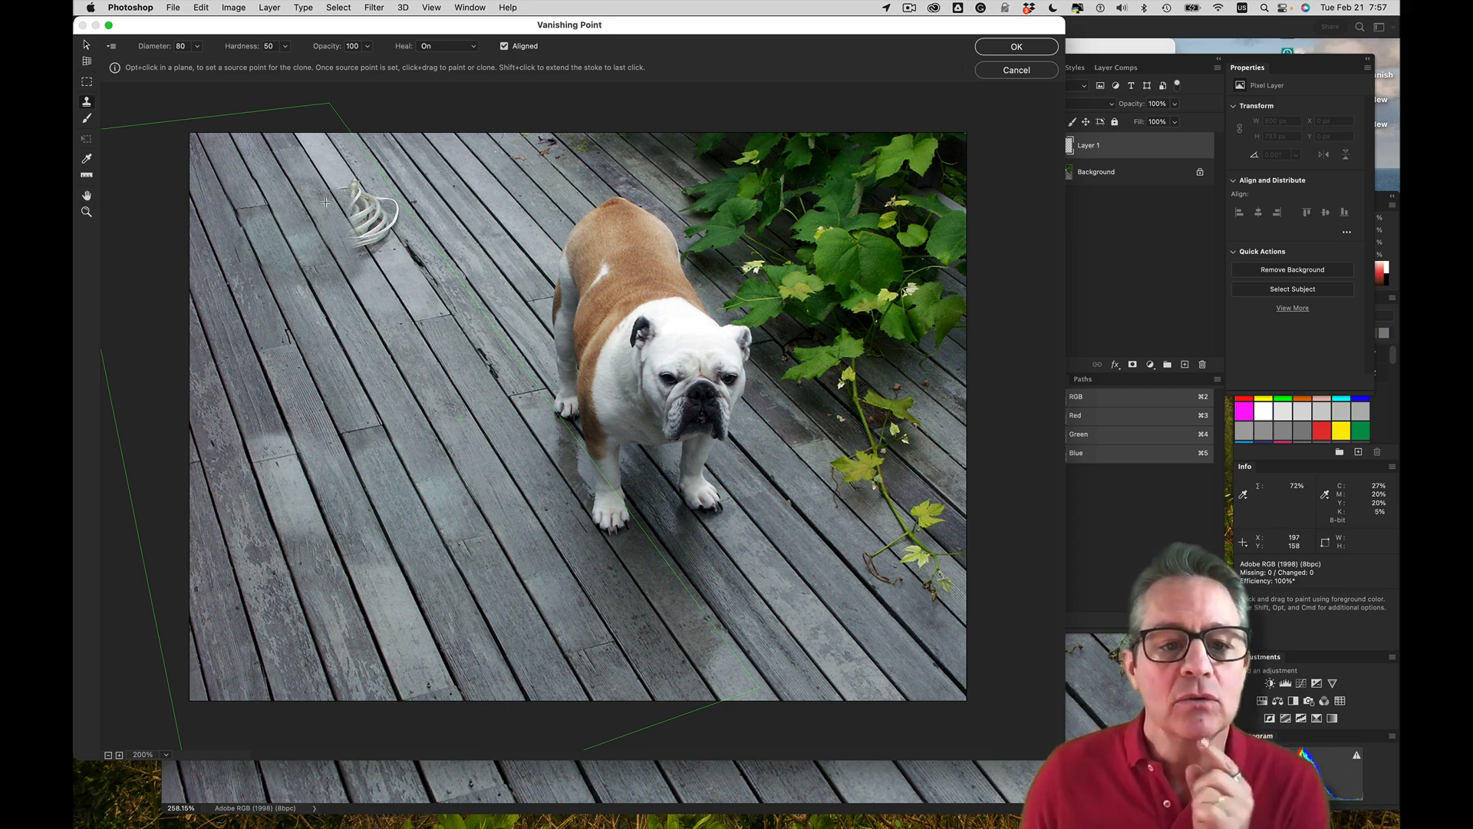
pyautogui.moveTo(331, 201)
pyautogui.mouseDown()
pyautogui.moveTo(342, 181)
pyautogui.moveTo(369, 199)
pyautogui.mouseUp()
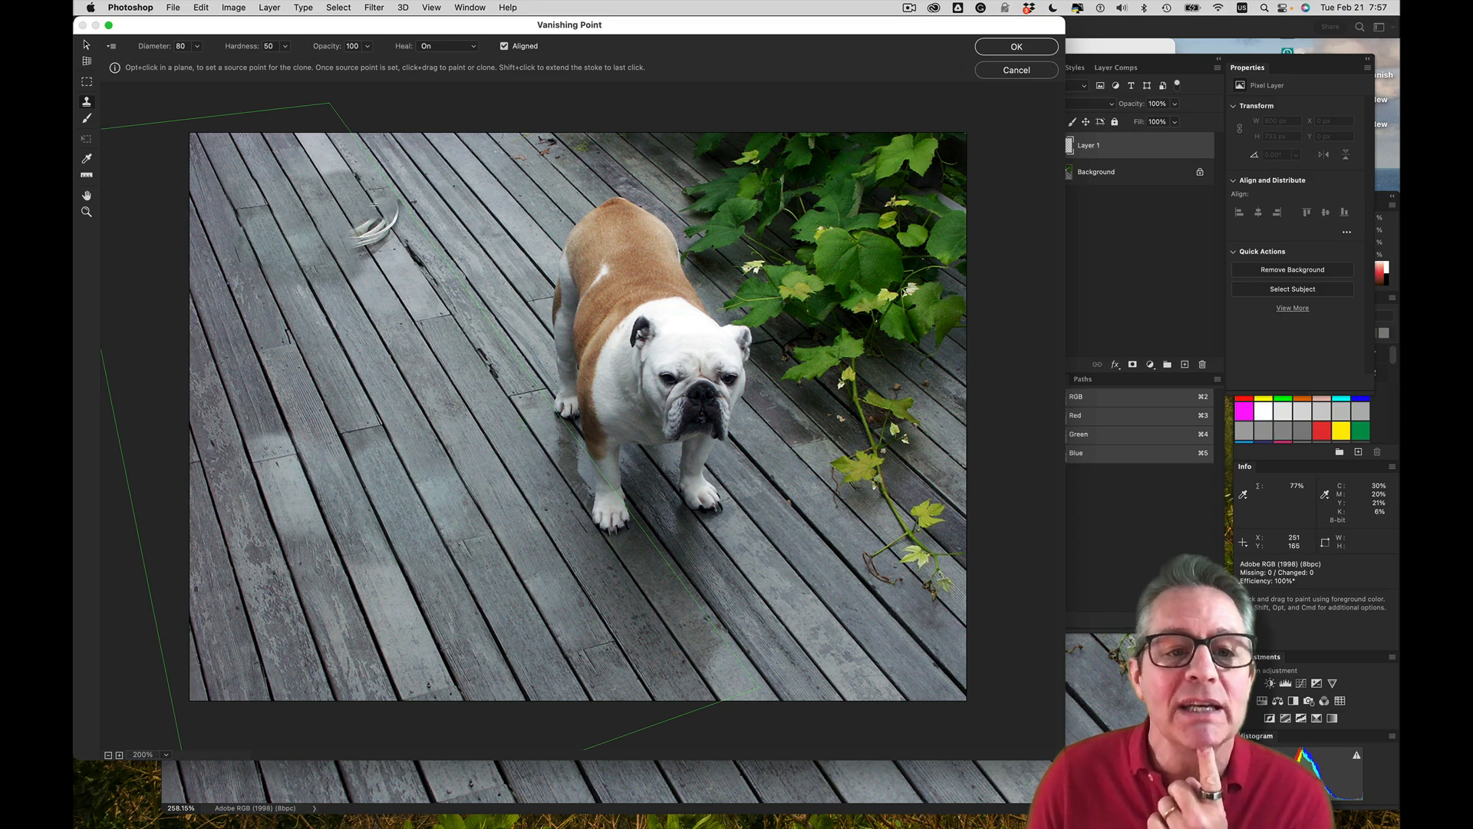
pyautogui.moveTo(377, 204)
pyautogui.mouseDown()
pyautogui.moveTo(360, 255)
pyautogui.moveTo(386, 293)
pyautogui.mouseUp()
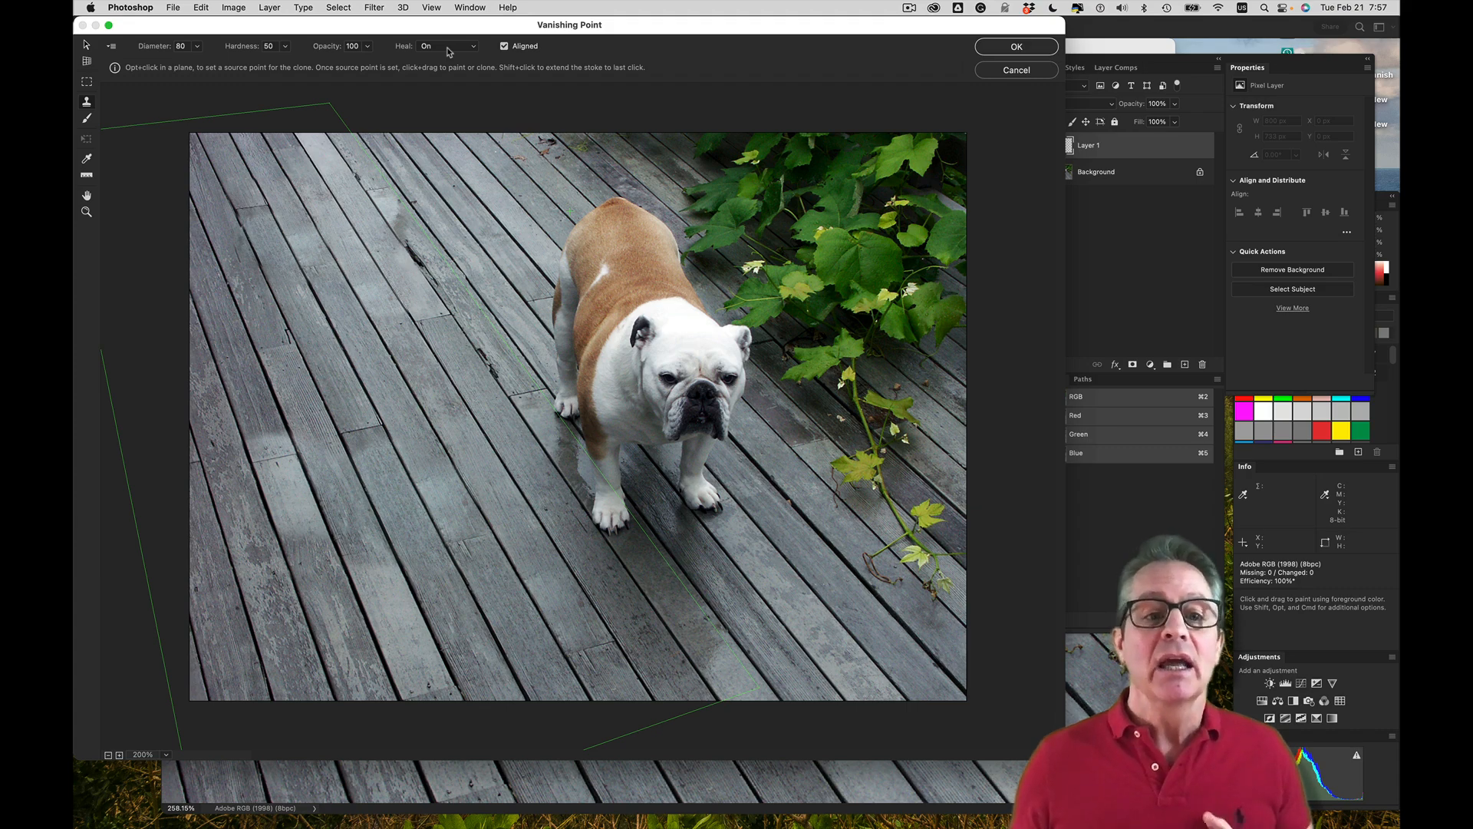
# Try cloning a patch of planks with Heal set to Off from a new source point, and undo the stroke
pyautogui.press('alt')
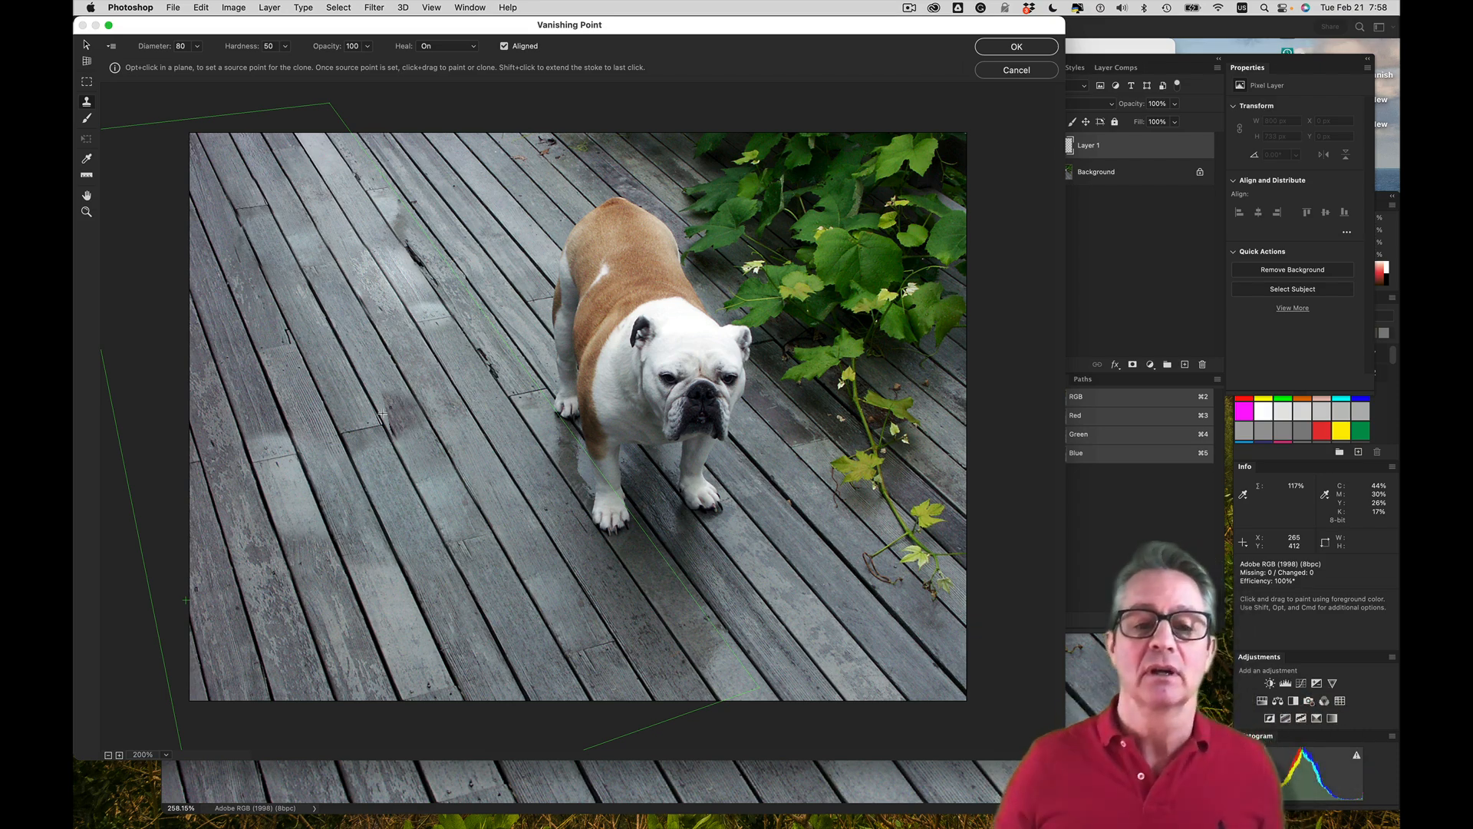
pyautogui.click(444, 46)
pyautogui.click(434, 21)
pyautogui.keyDown('alt'); pyautogui.click(254, 555); pyautogui.keyUp('alt')
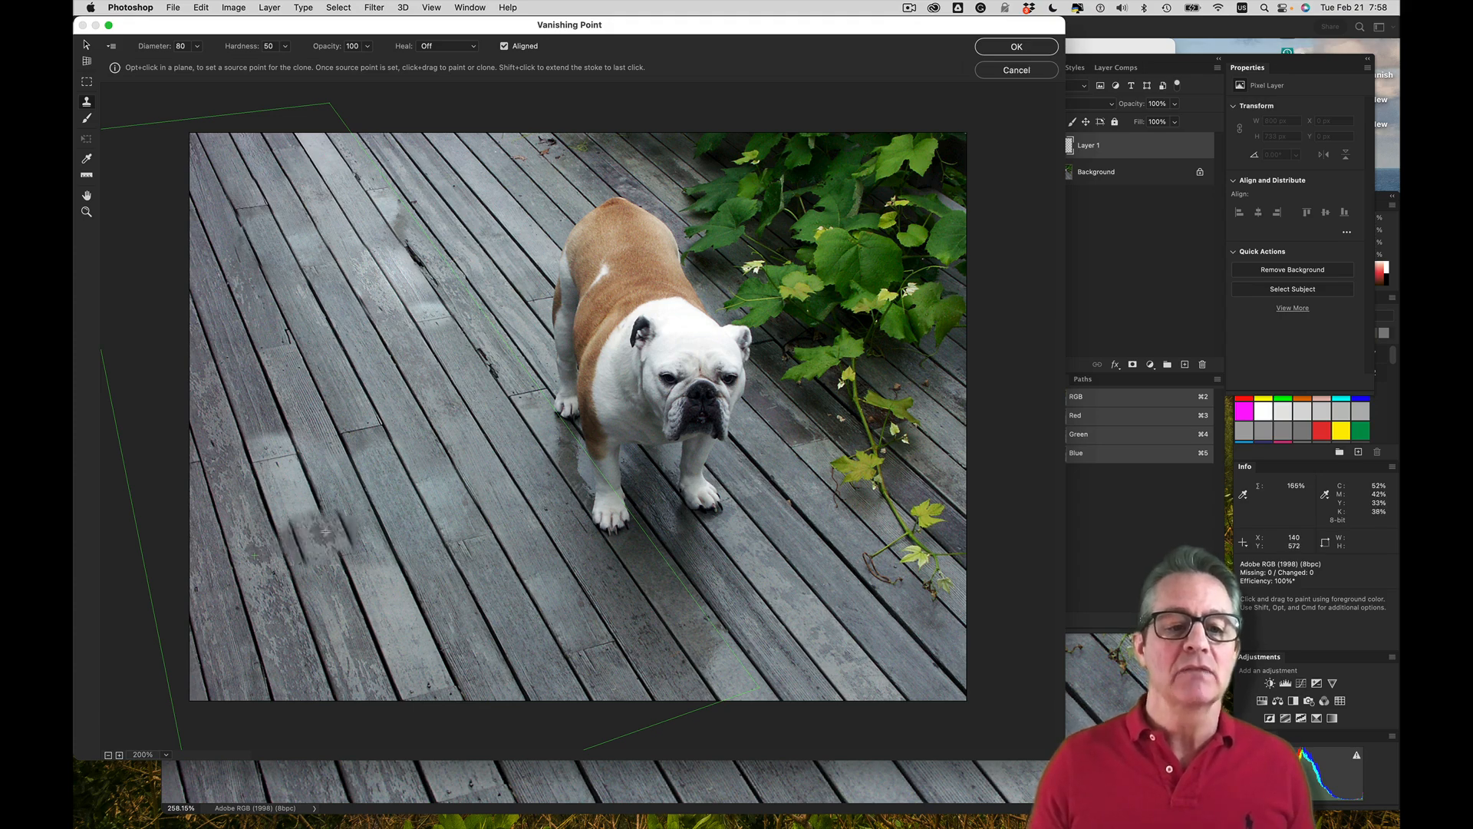
pyautogui.moveTo(442, 499); pyautogui.dragTo(363, 335)
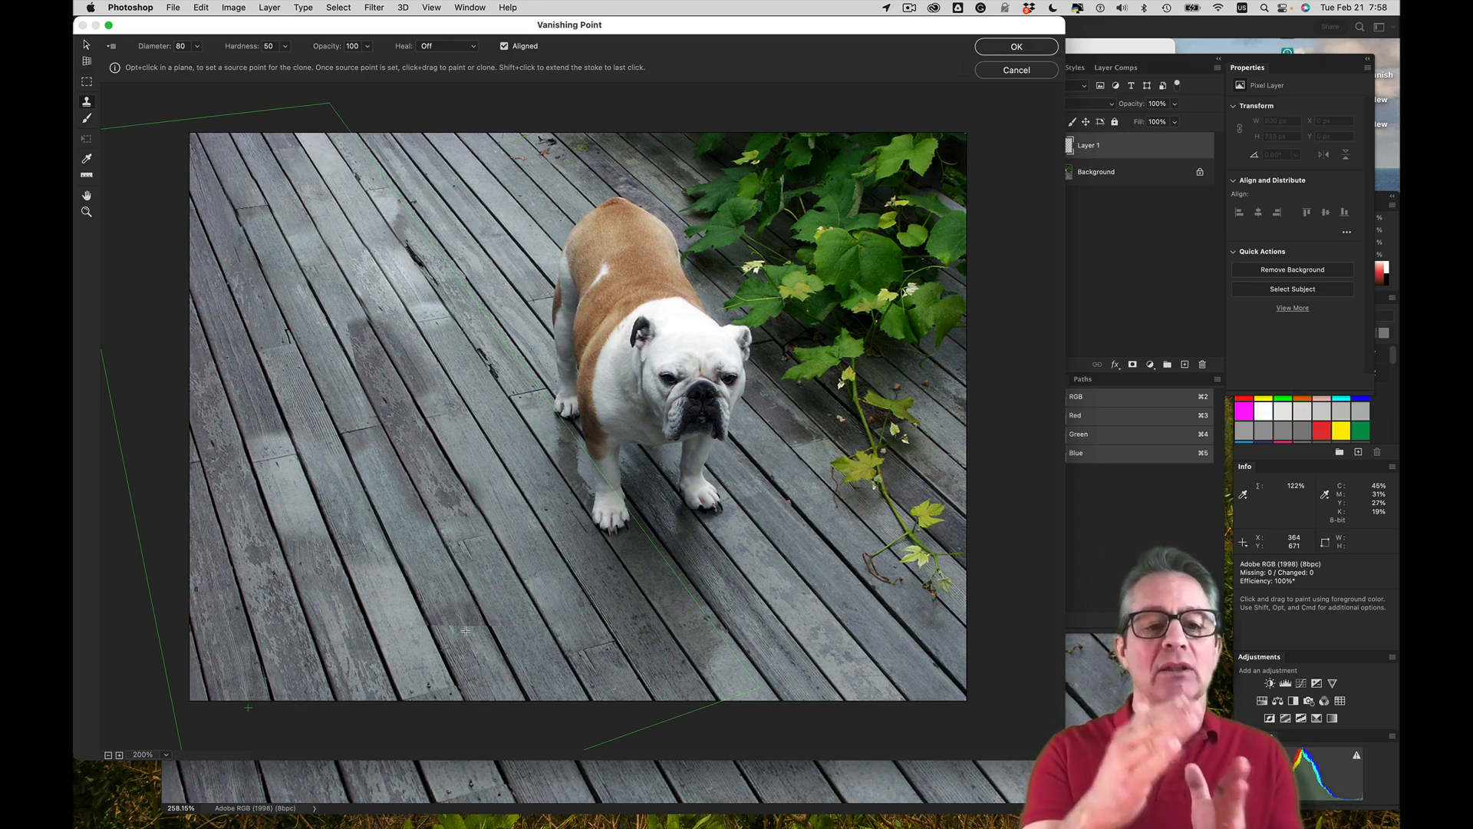
pyautogui.press('super+z')
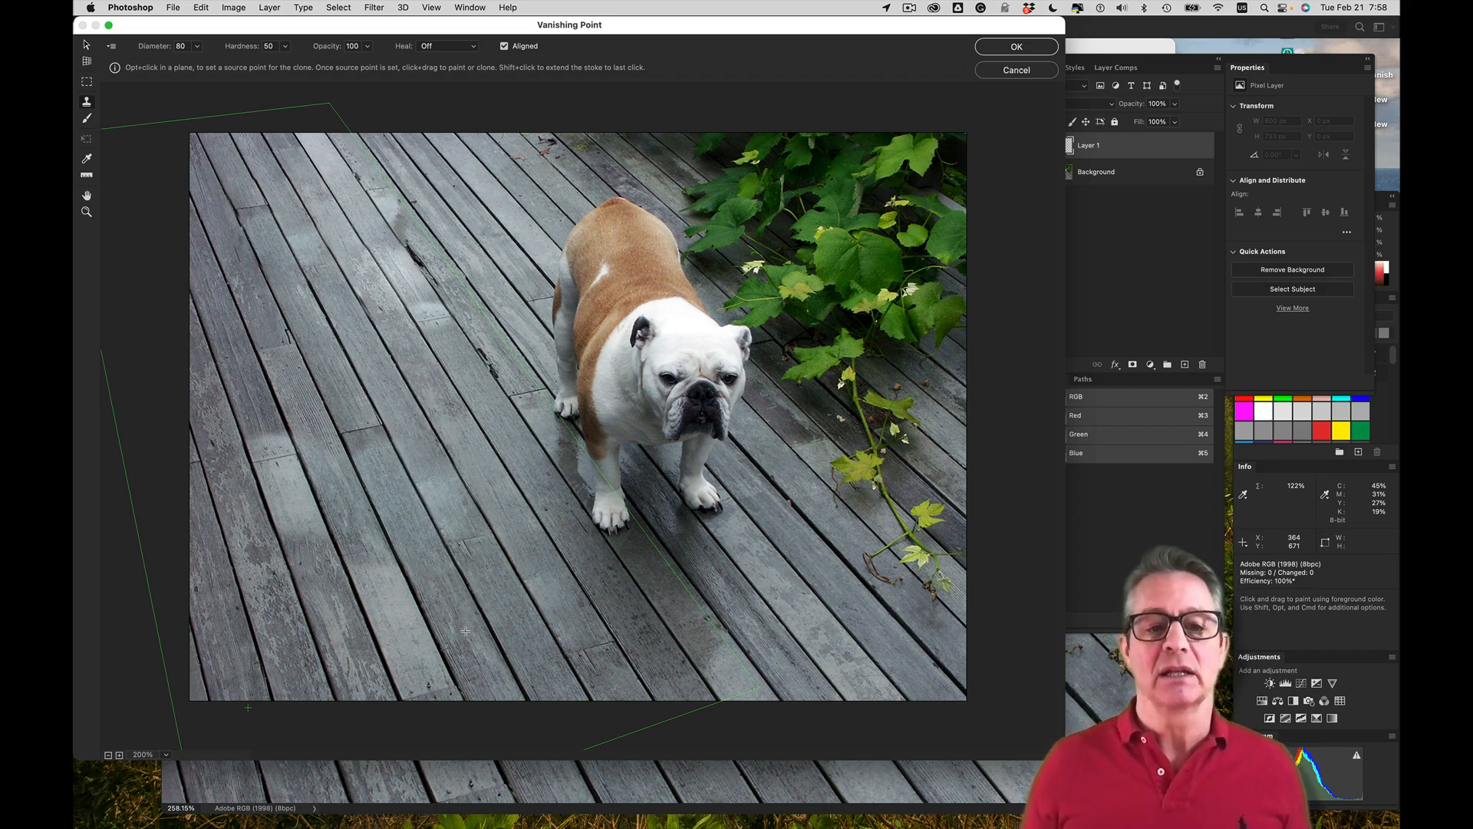
# Apply the Vanishing Point edits and compare the result by toggling the visibility of the Background and Layer 1
pyautogui.click(1017, 47)
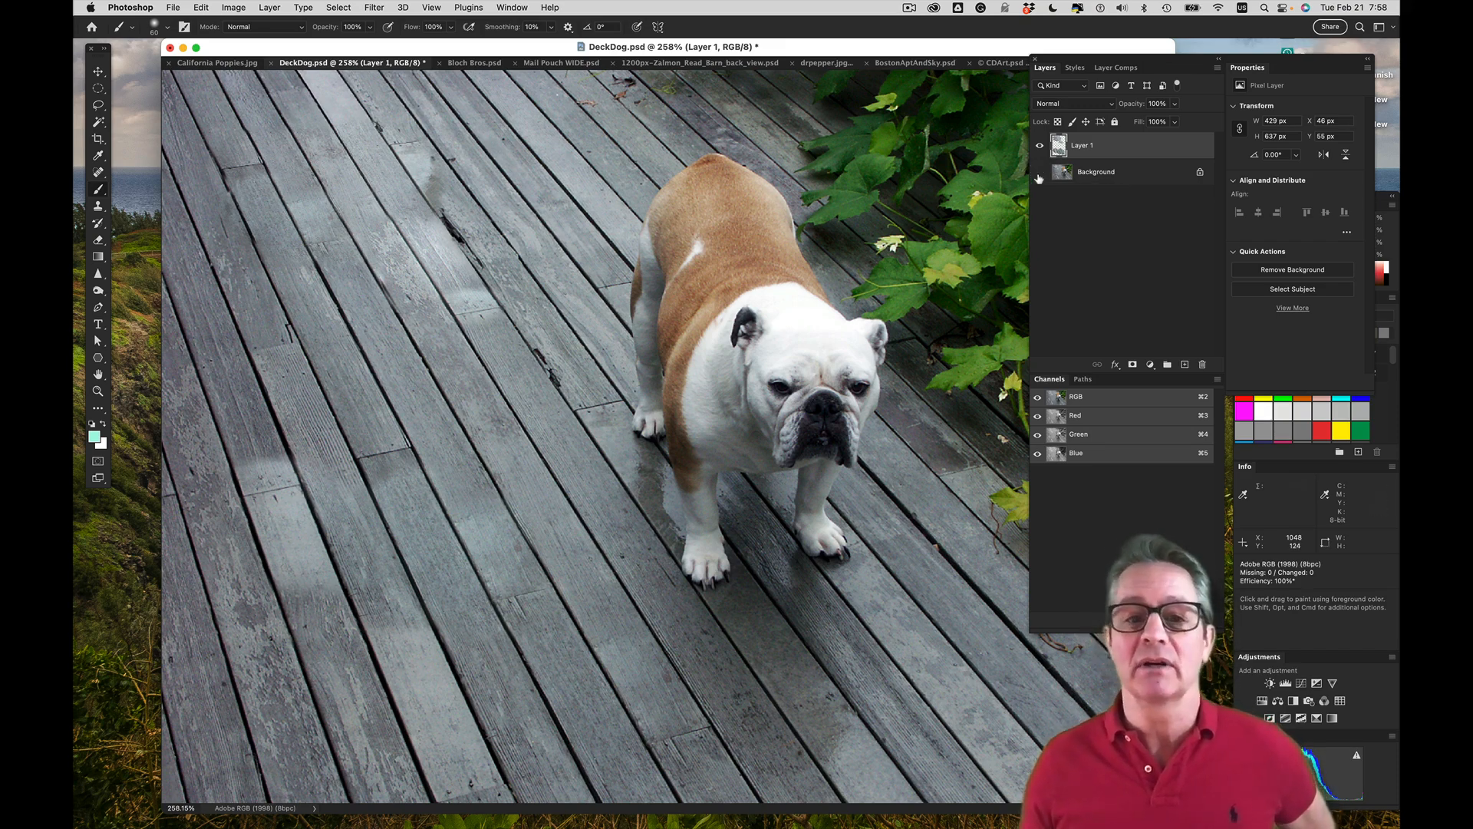
pyautogui.click(1039, 173)
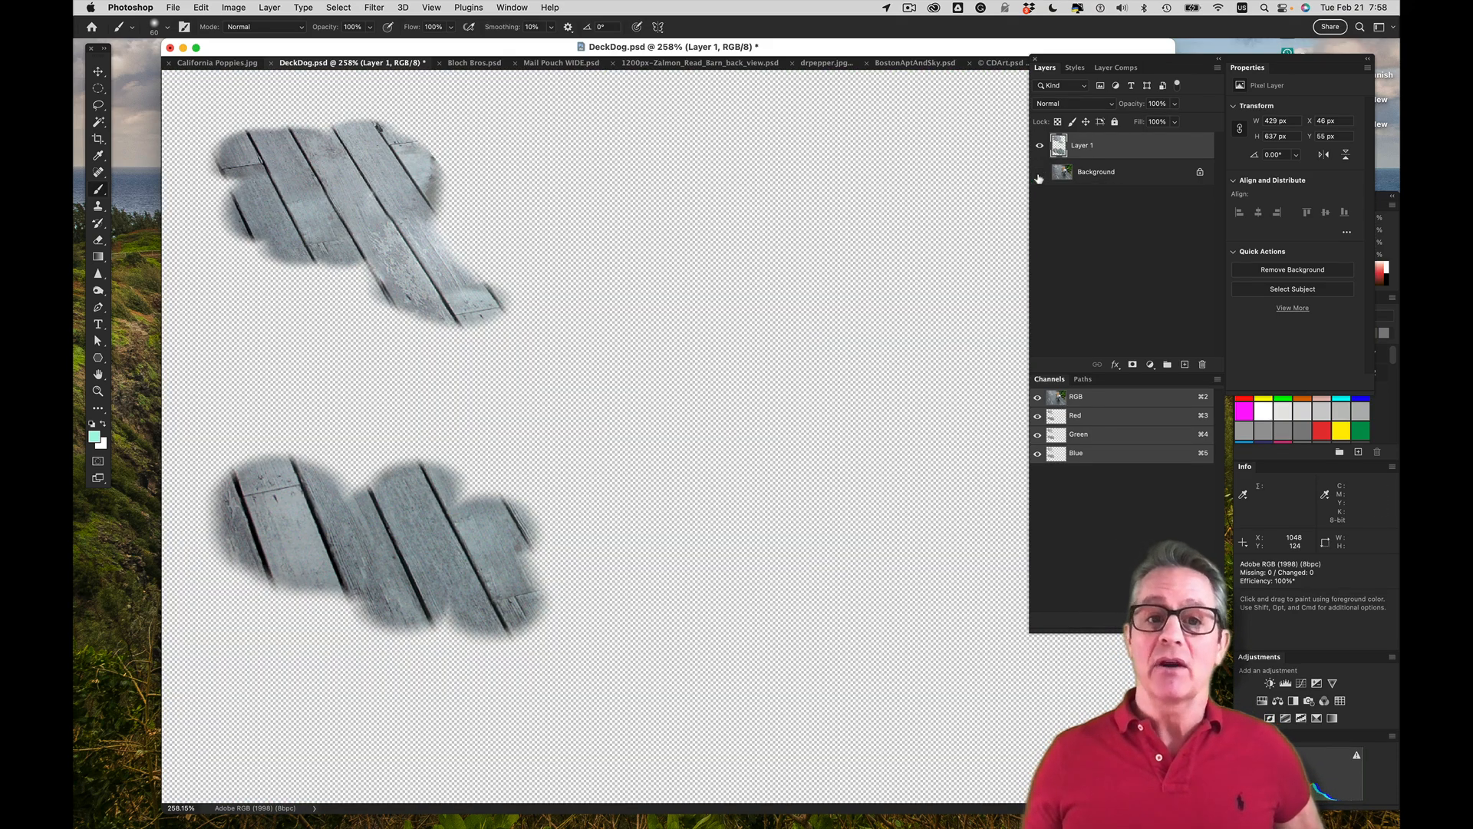
pyautogui.click(1039, 175)
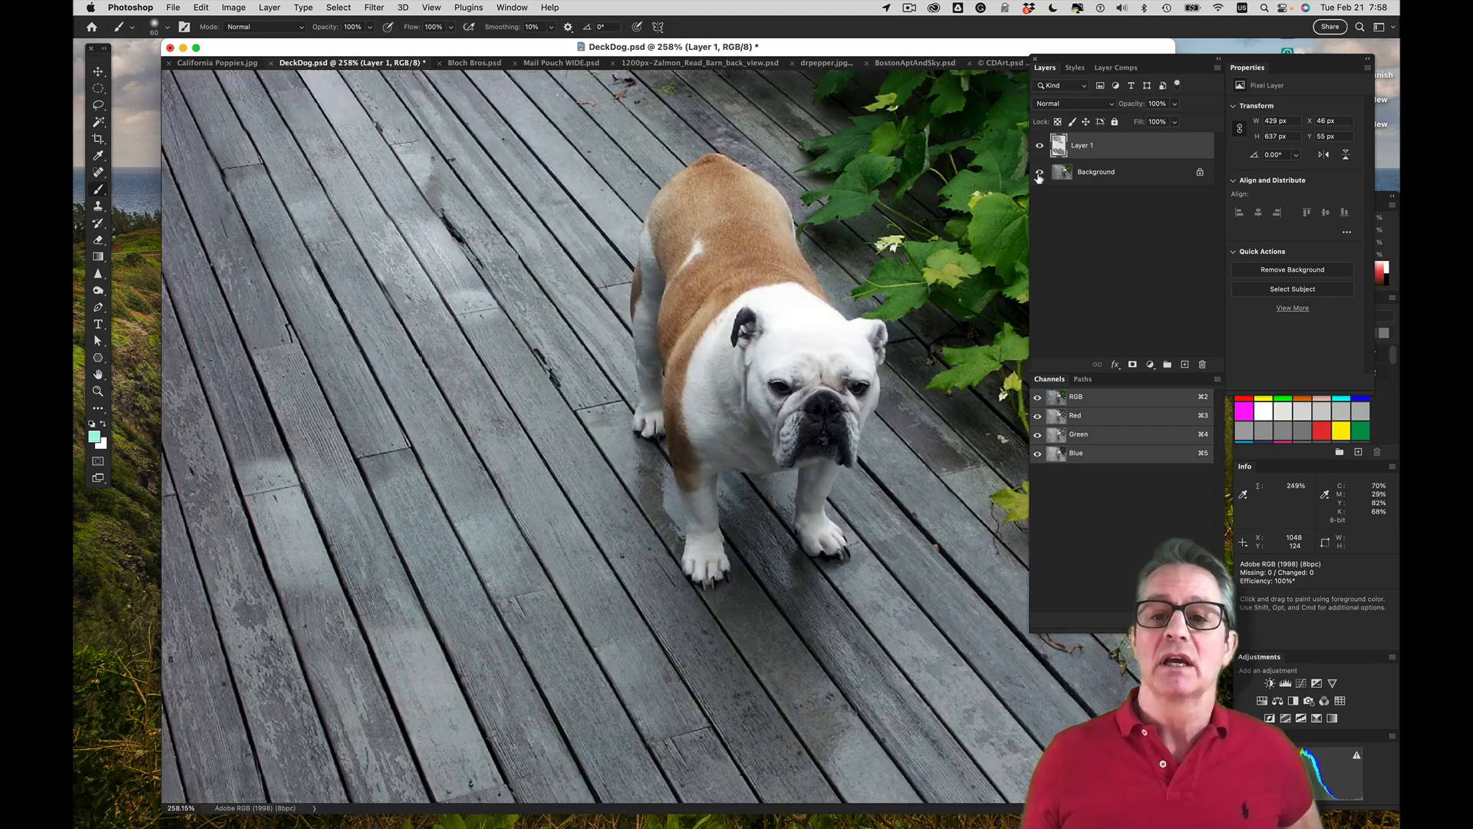
pyautogui.click(1036, 147)
pyautogui.click(1036, 148)
pyautogui.click(1035, 147)
pyautogui.click(1036, 147)
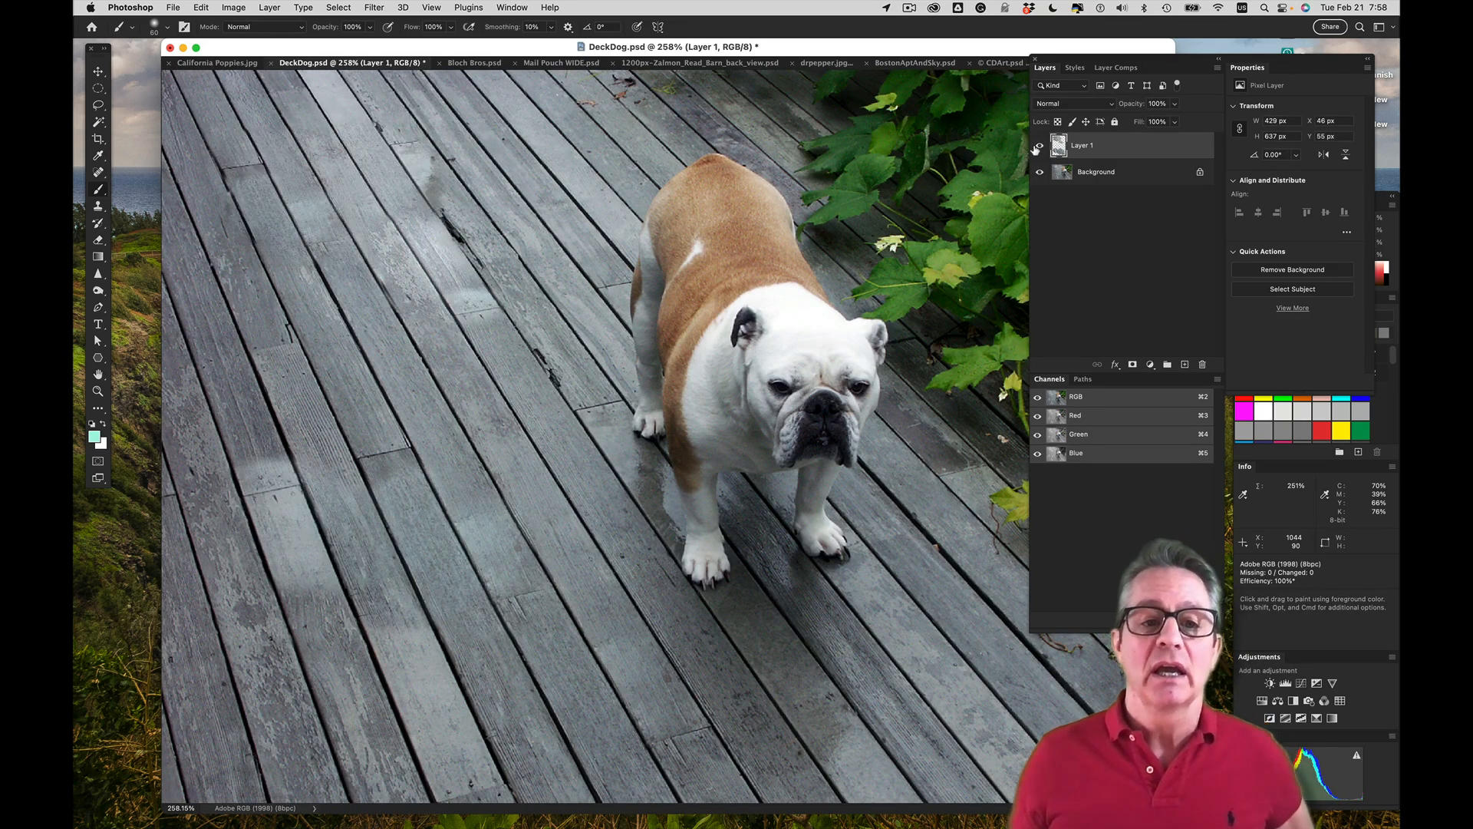
pyautogui.click(1036, 148)
pyautogui.click(1037, 147)
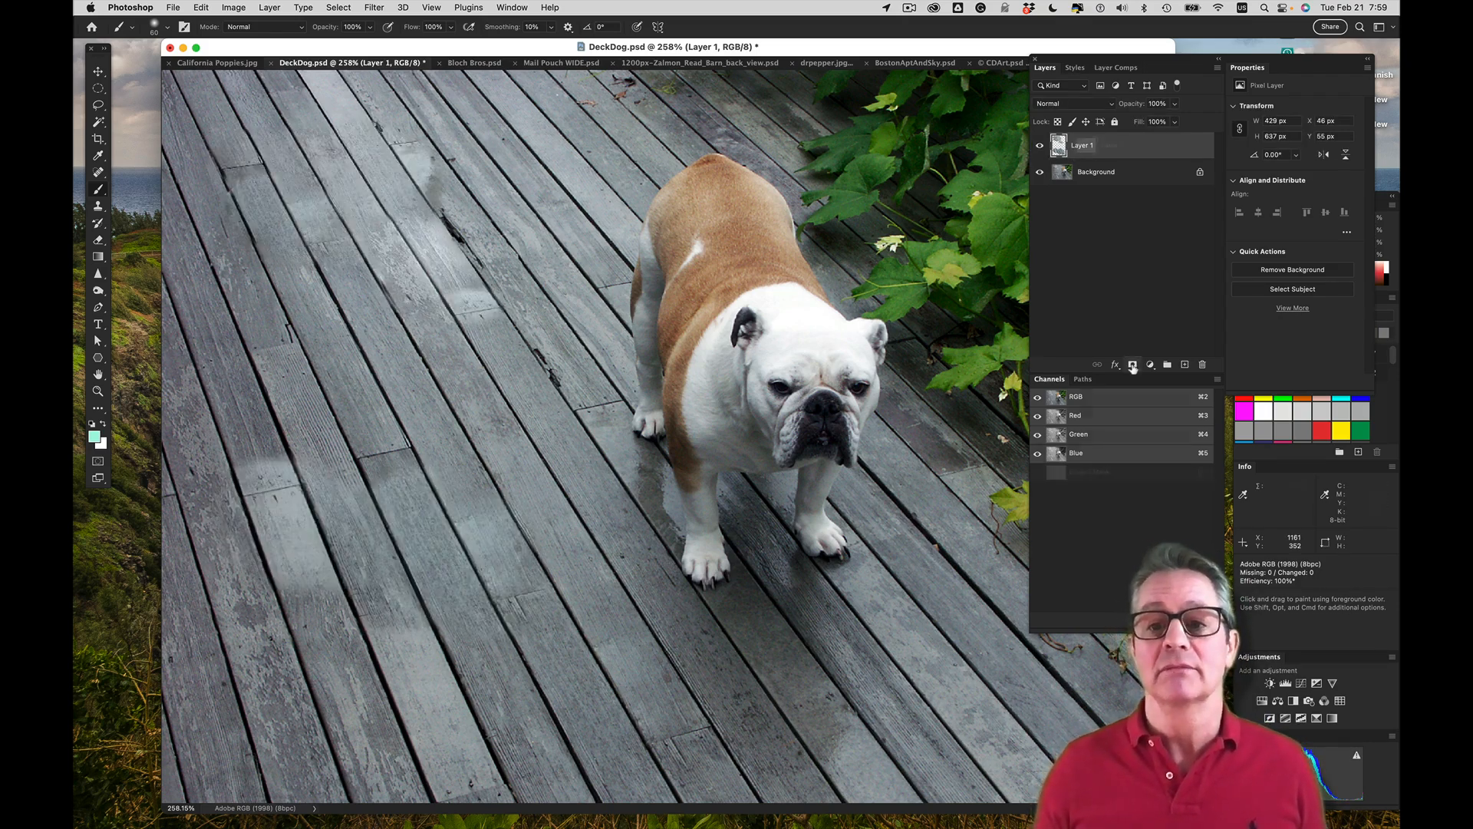
# Add a mask to Layer 1 and touch up the cloned areas, brushing black over mismatched patches and white over the re-exposed blue scrub brush
pyautogui.click(1132, 364)
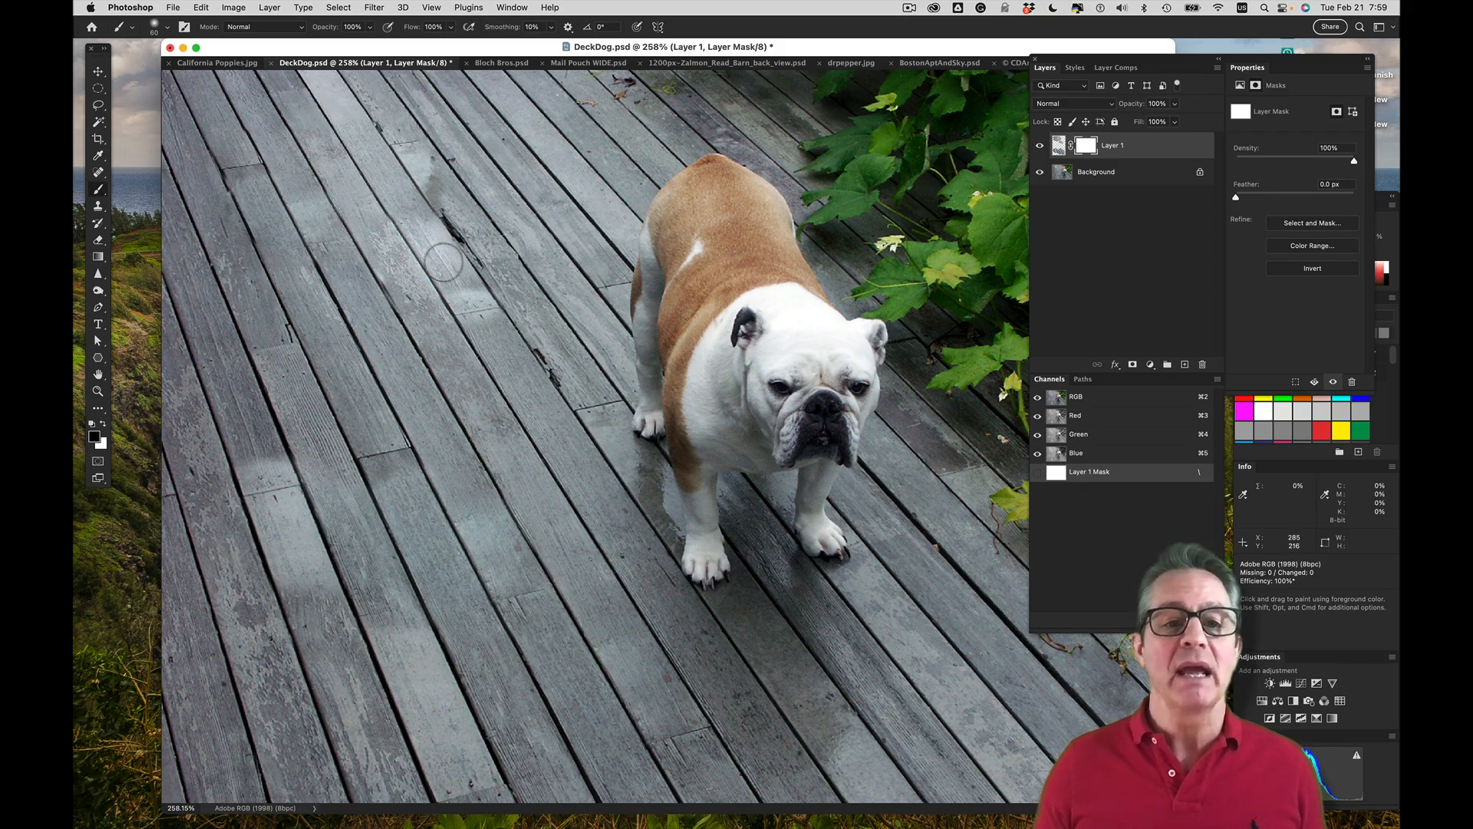
pyautogui.moveTo(464, 304); pyautogui.dragTo(492, 285)
pyautogui.moveTo(348, 459); pyautogui.dragTo(406, 471)
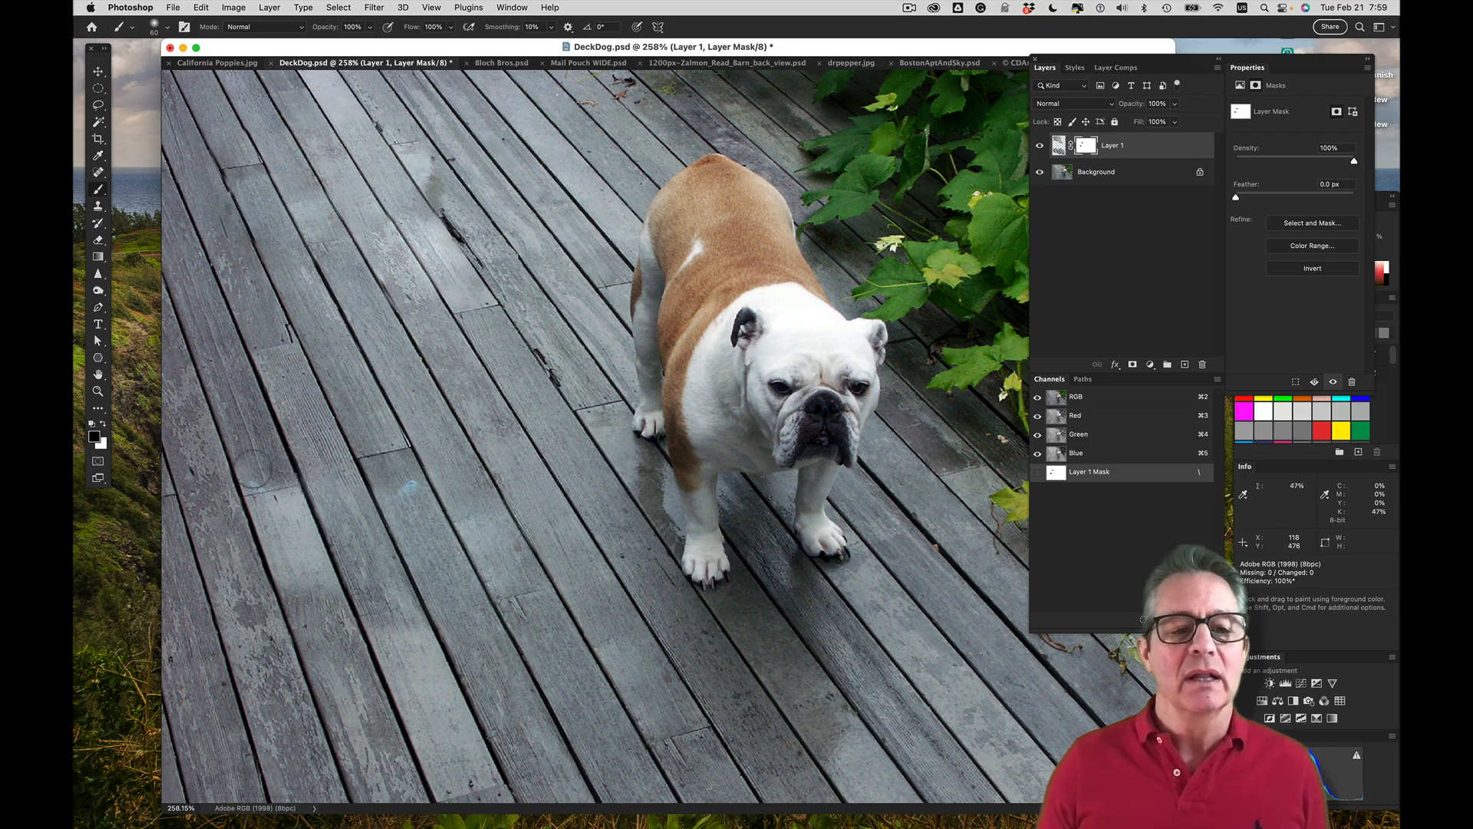
pyautogui.moveTo(244, 480); pyautogui.dragTo(275, 499)
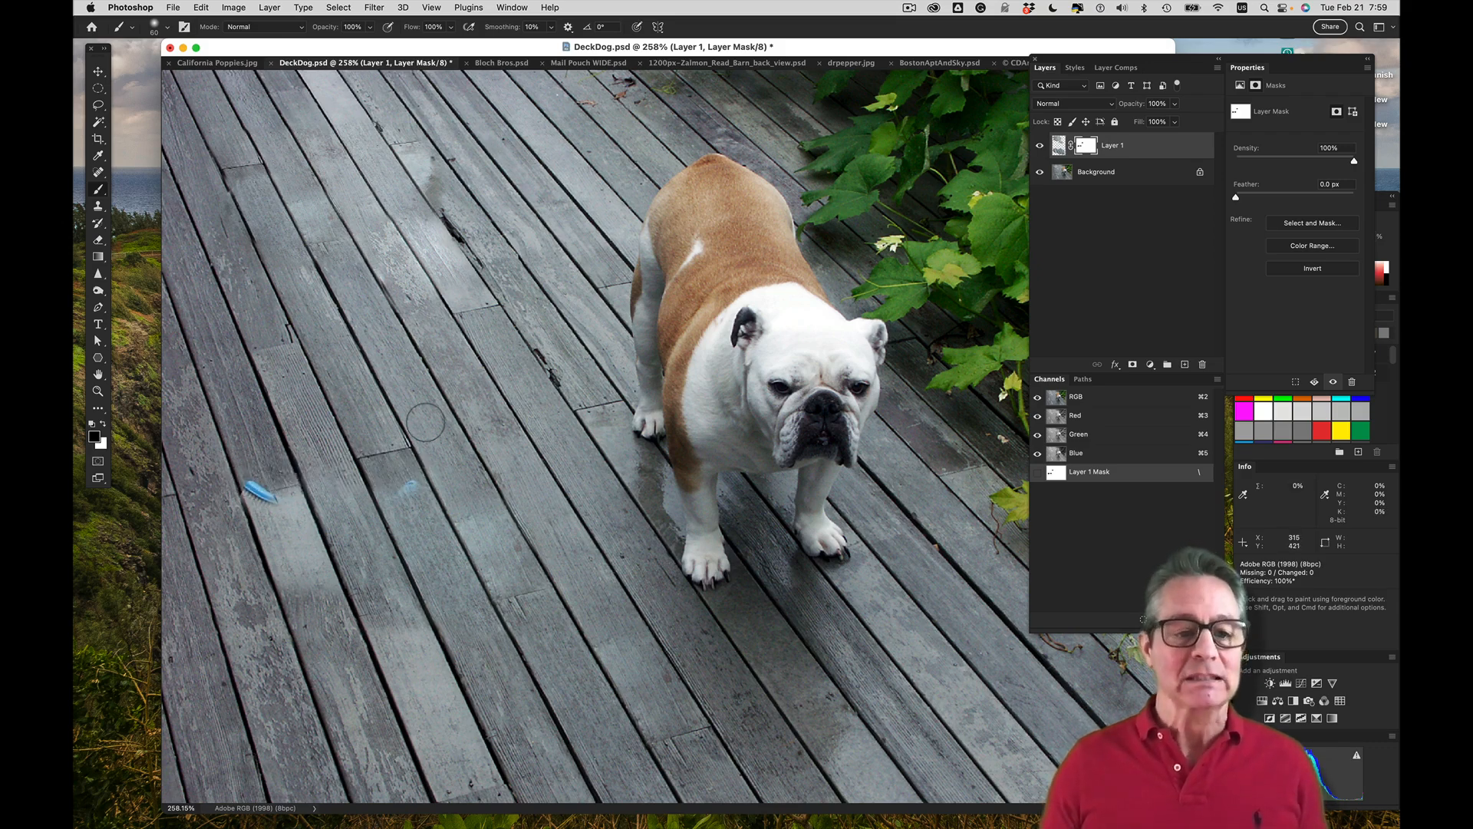
pyautogui.press('x')
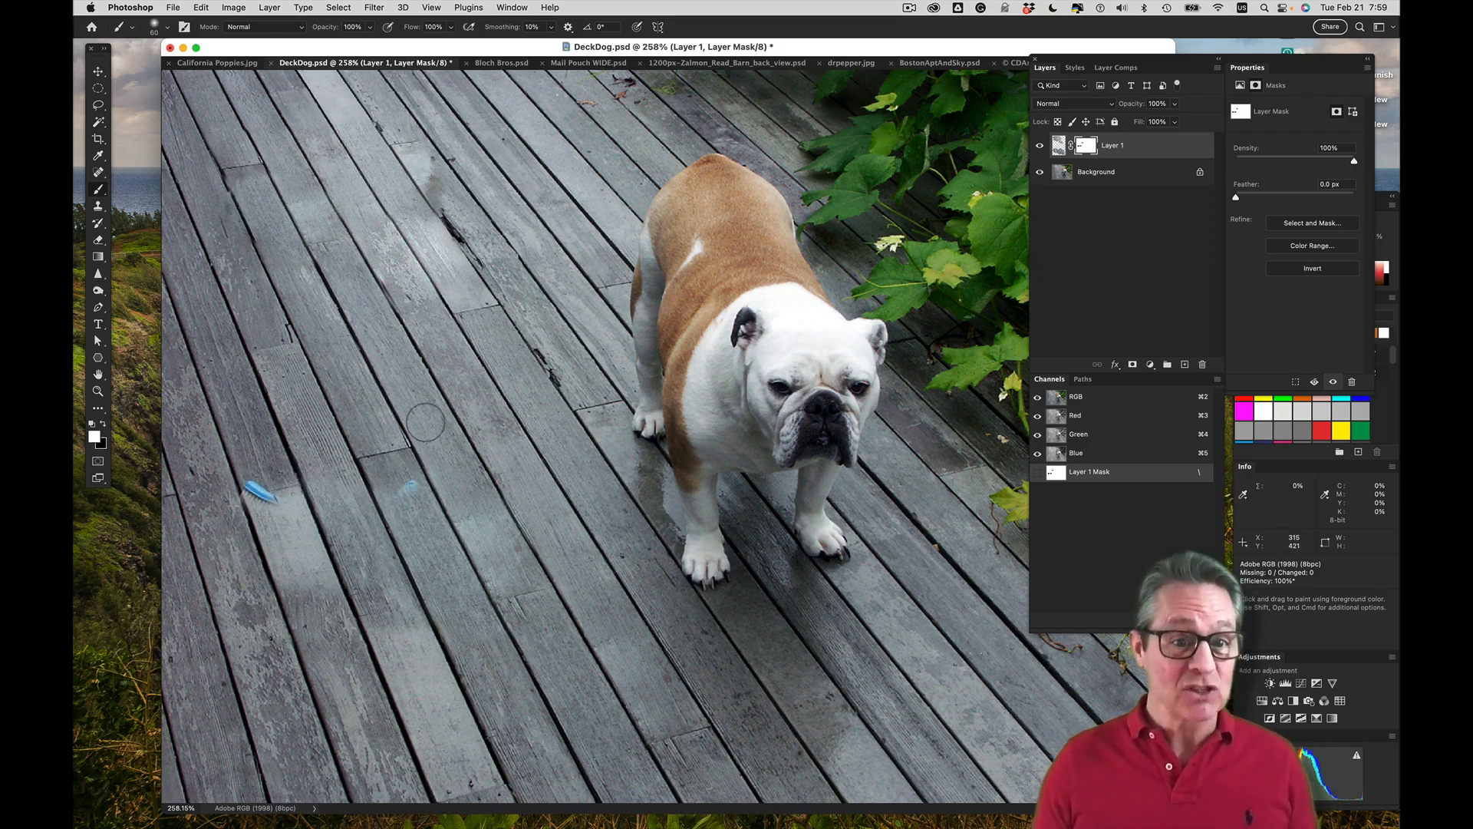
pyautogui.moveTo(286, 500); pyautogui.dragTo(244, 491)
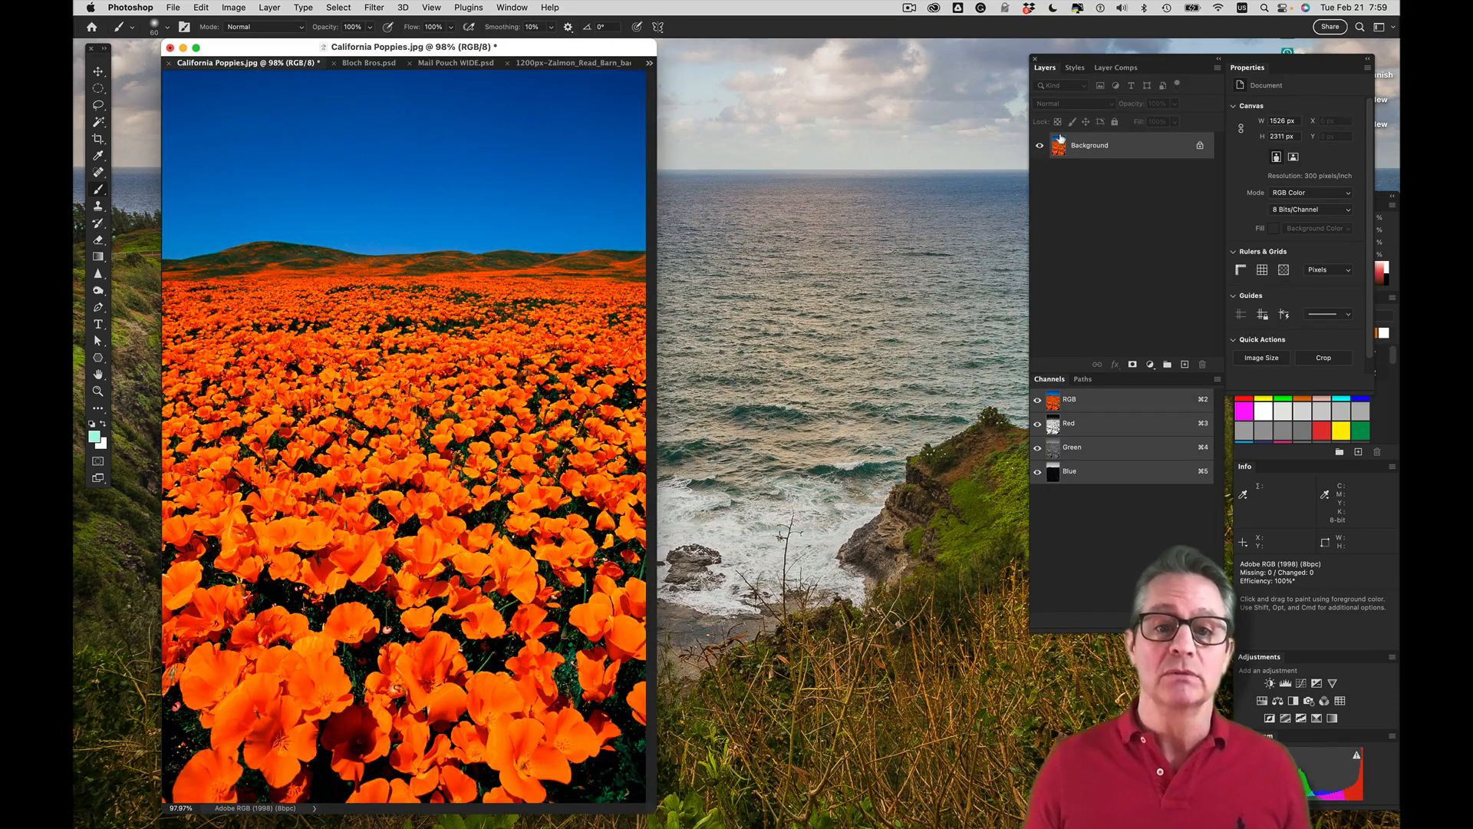
# Show the California Poppies photo in full-screen mode with the menu bar and add a new empty layer above the background
pyautogui.moveTo(499, 48); pyautogui.dragTo(543, 50)
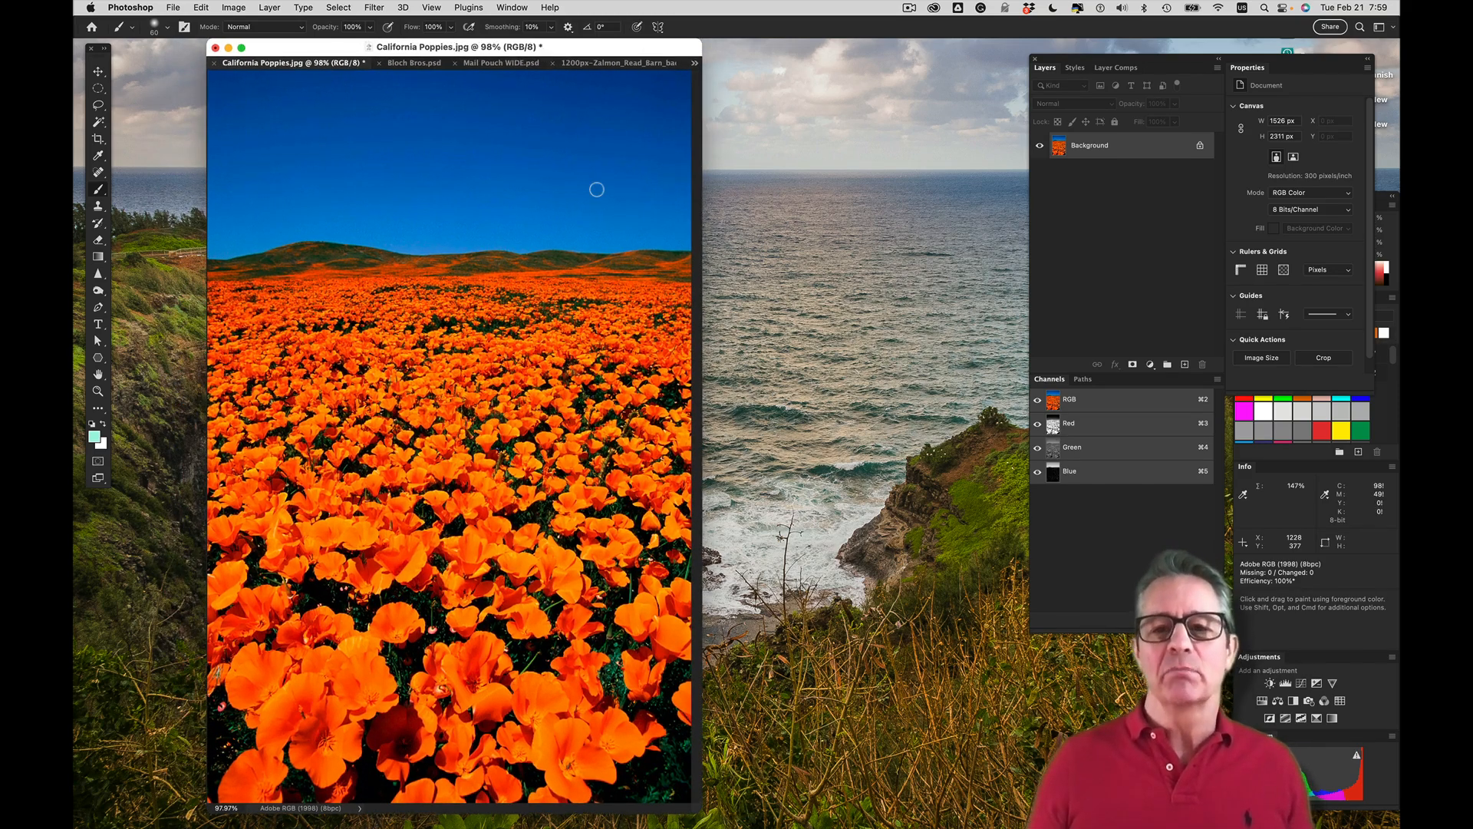
pyautogui.press('f')
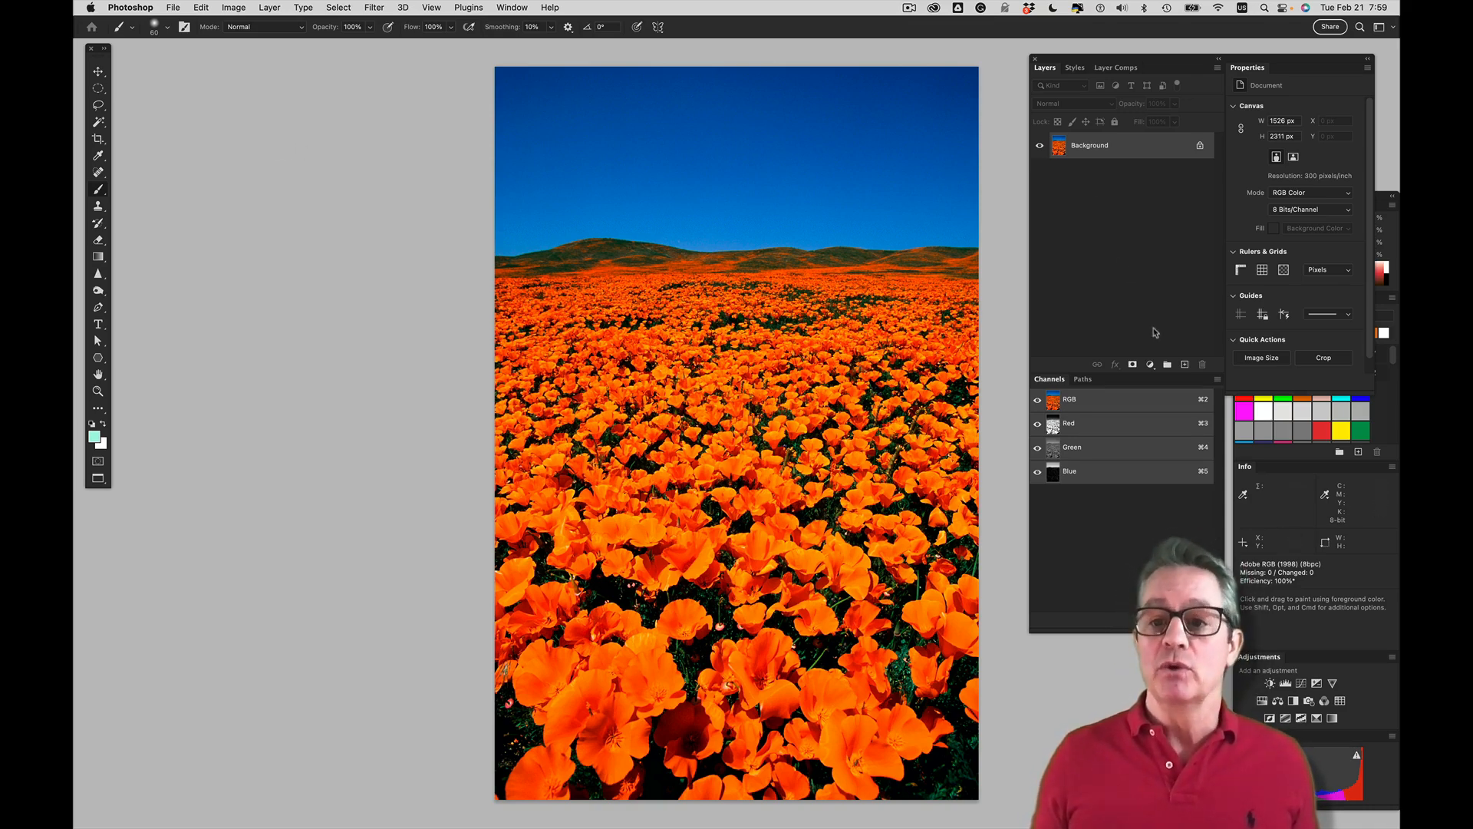
pyautogui.click(1182, 366)
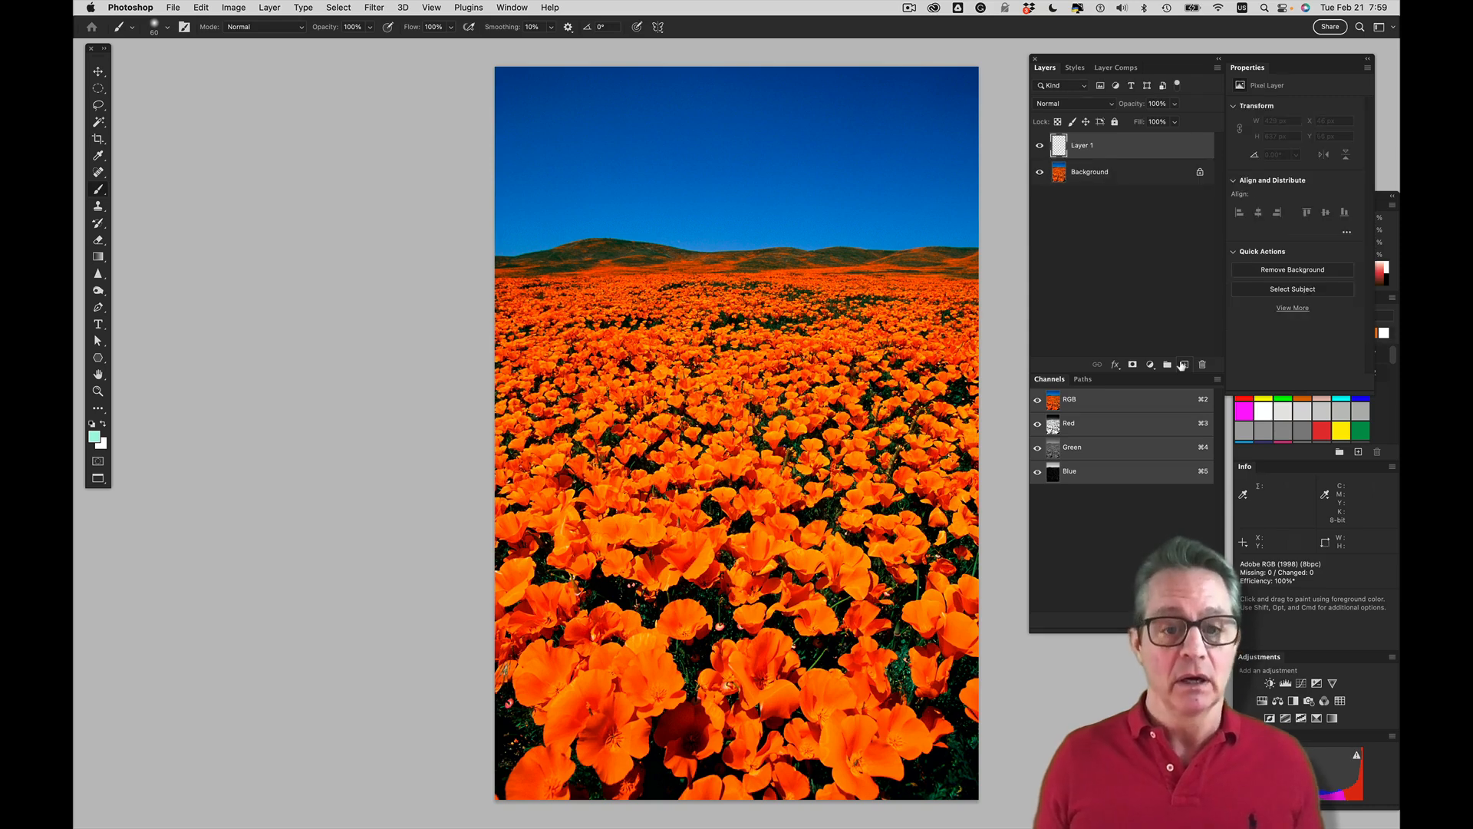
# Open the Vanishing Point filter and delete the existing perspective plane from the poppy field
pyautogui.press('alt+super+v')
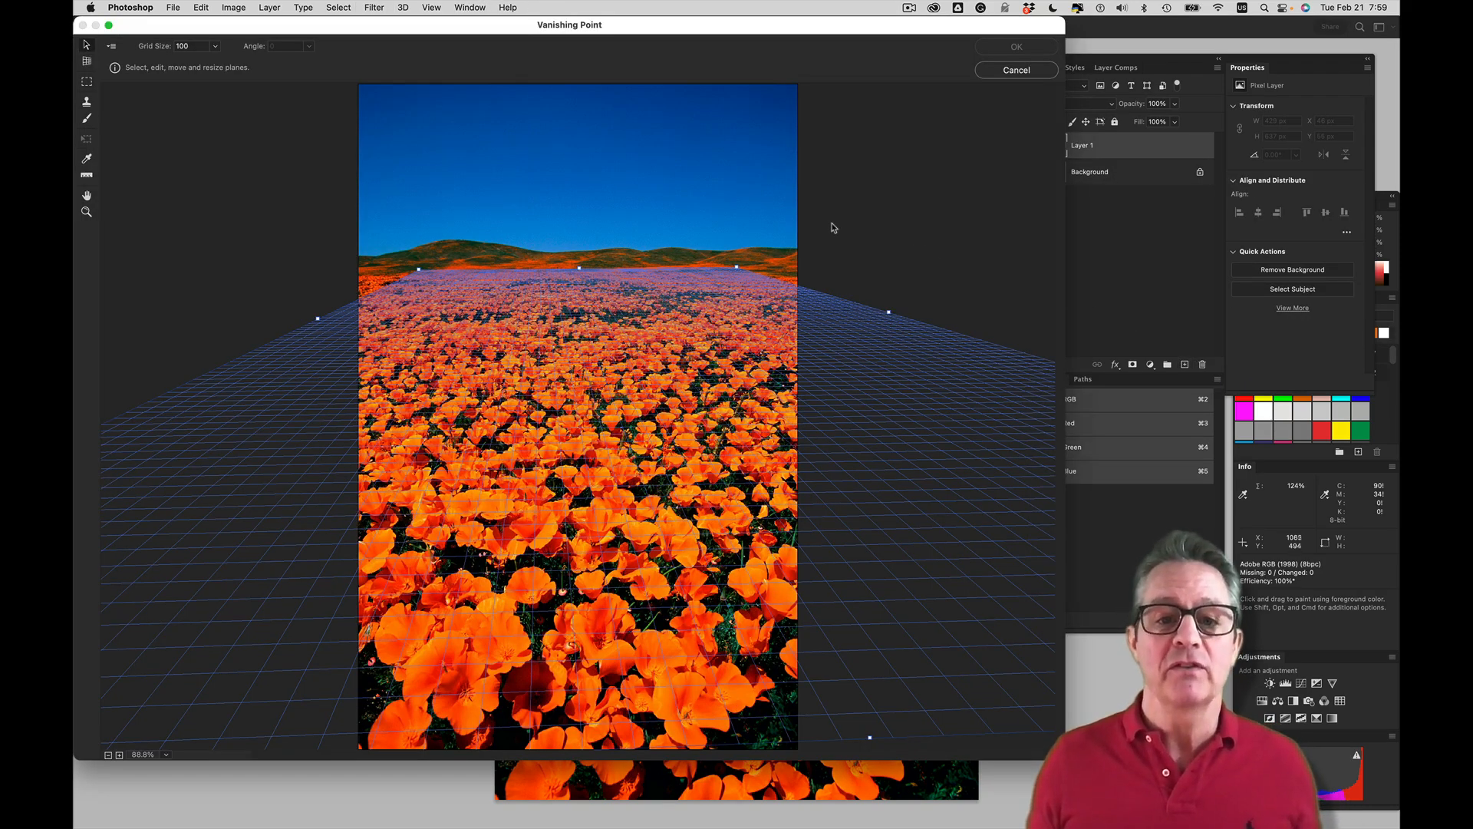
pyautogui.press('BackSpace')
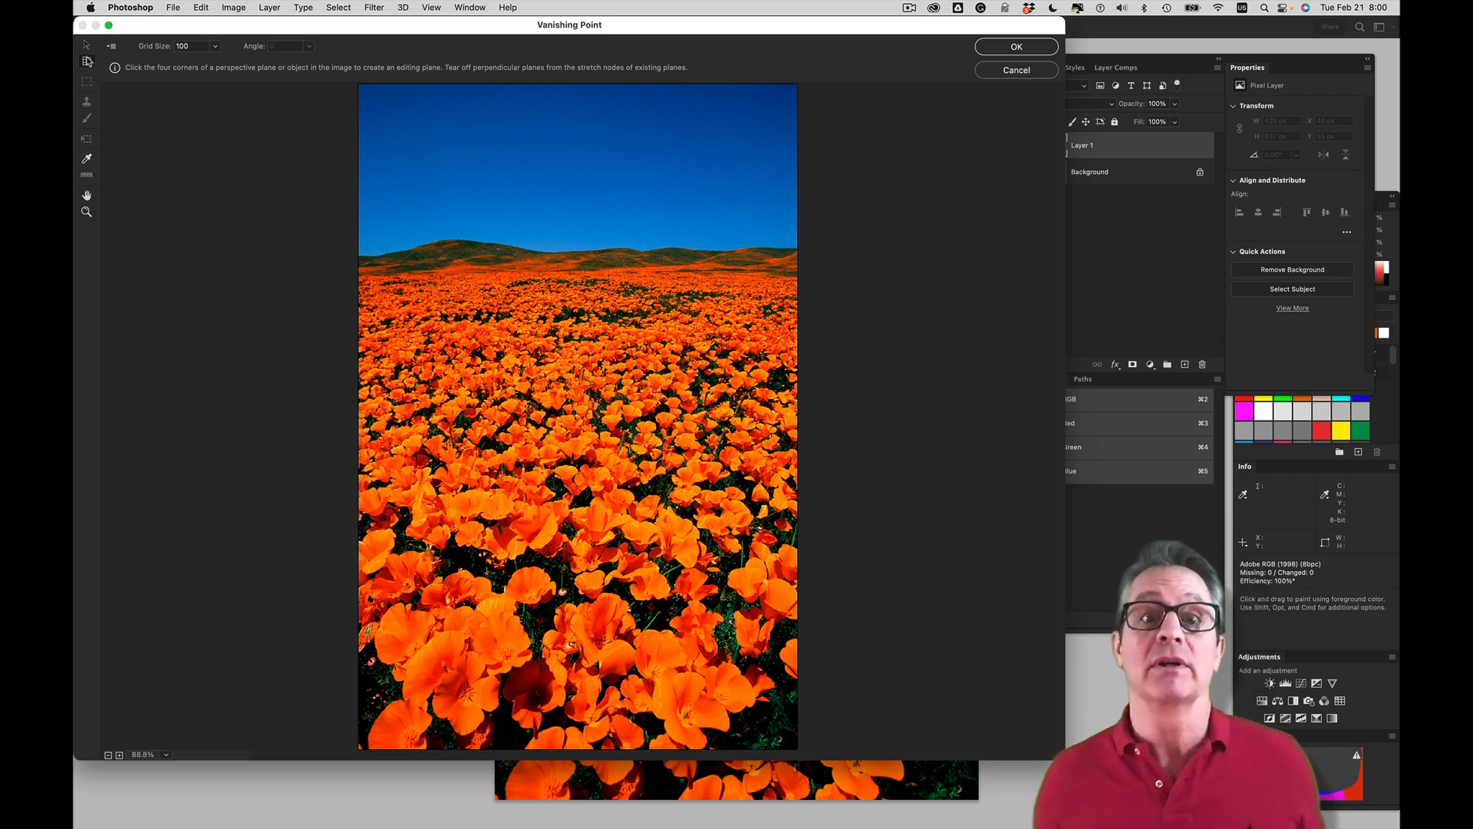
pyautogui.click(87, 60)
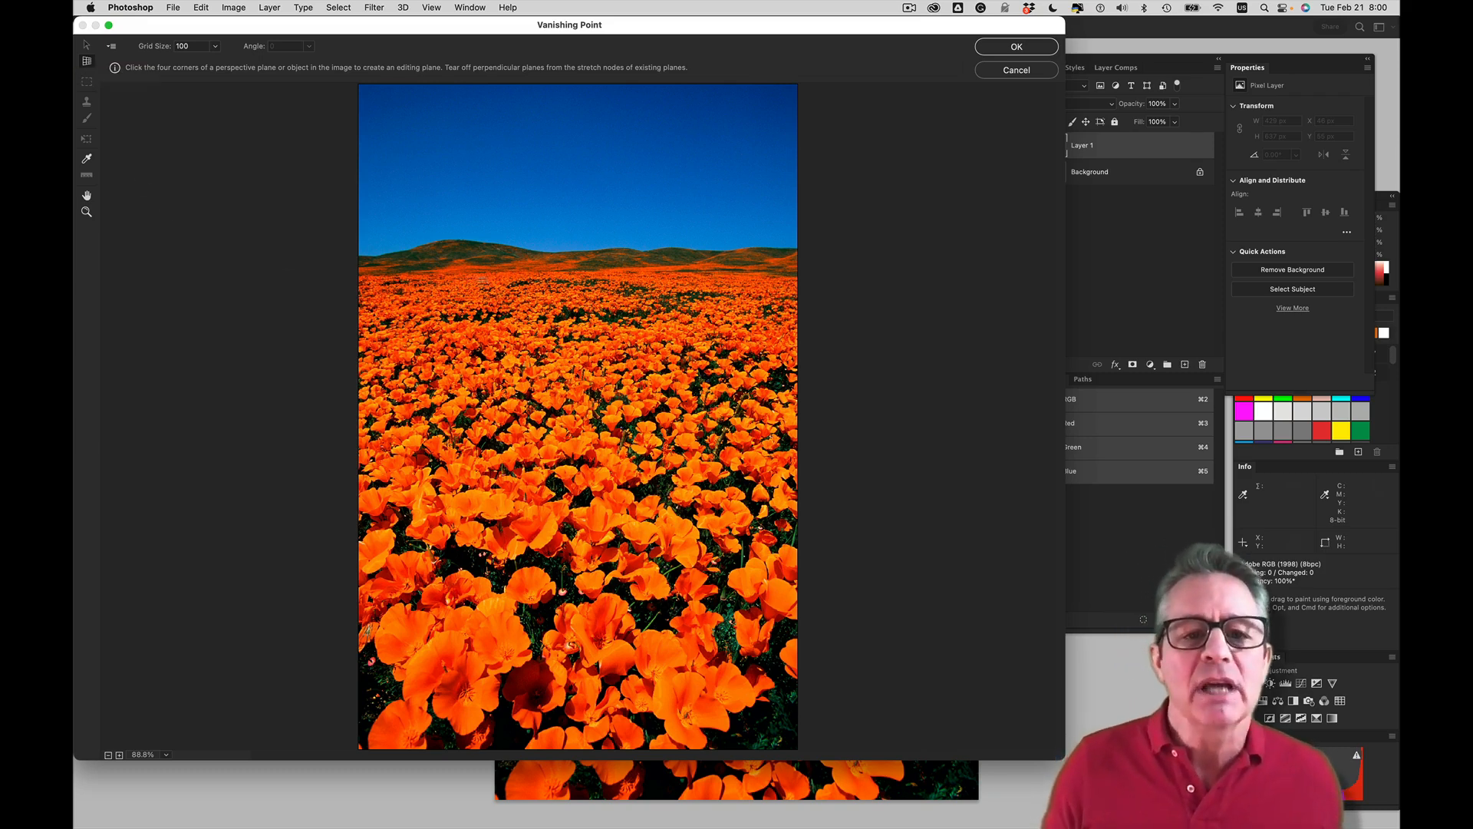
pyautogui.click(512, 269)
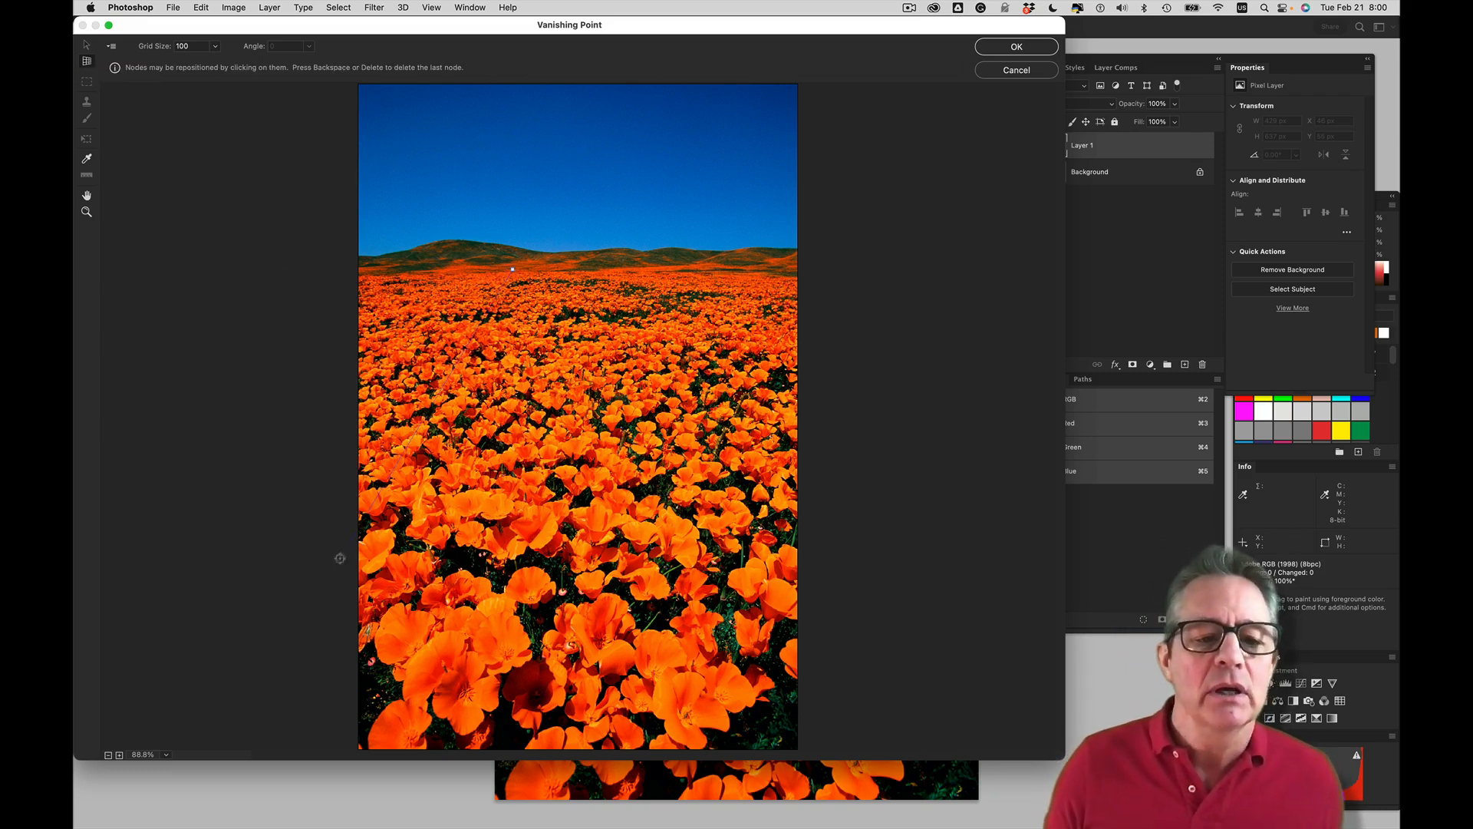
pyautogui.click(352, 644)
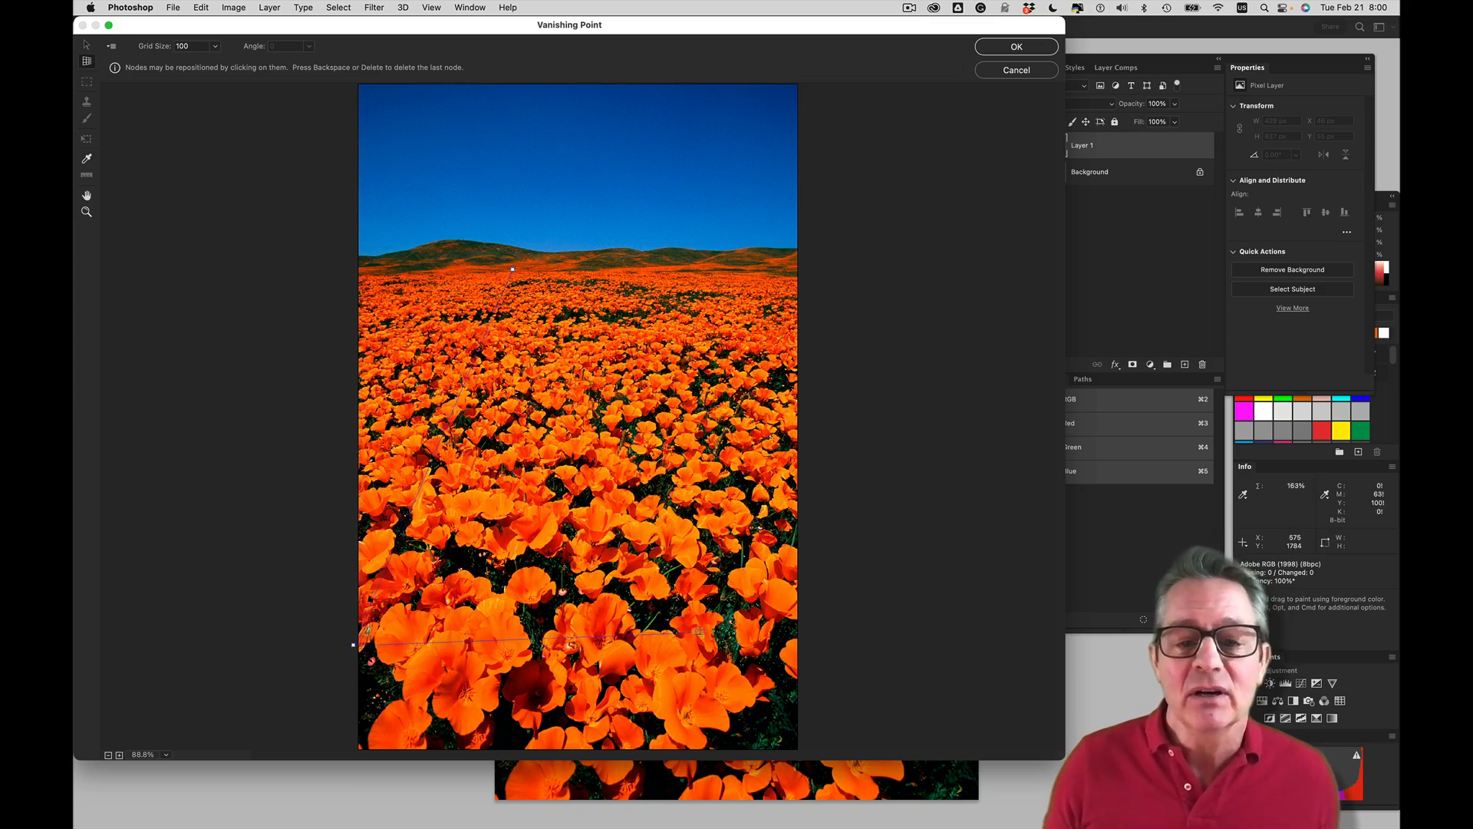
pyautogui.click(790, 642)
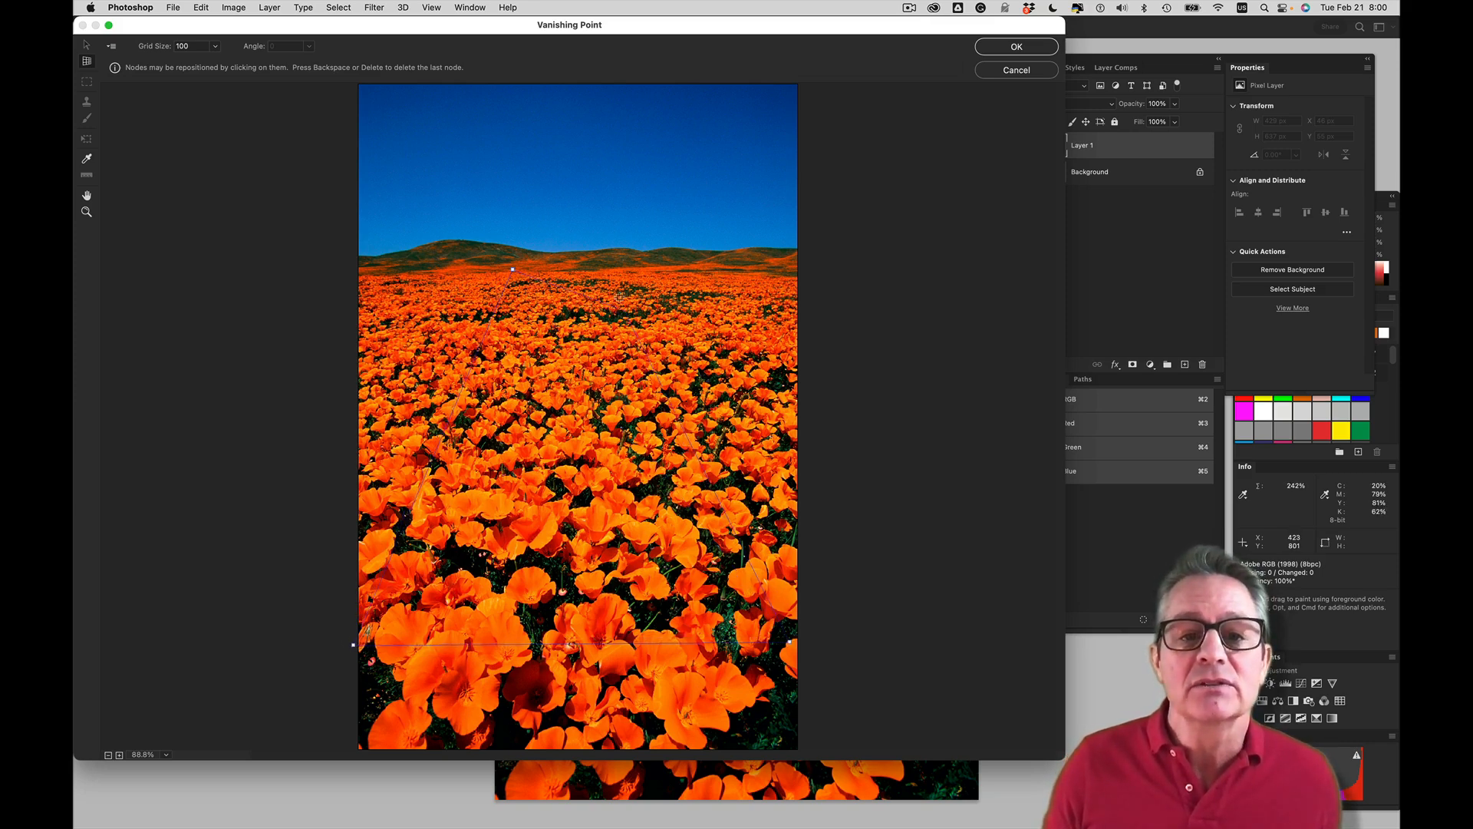
pyautogui.click(585, 269)
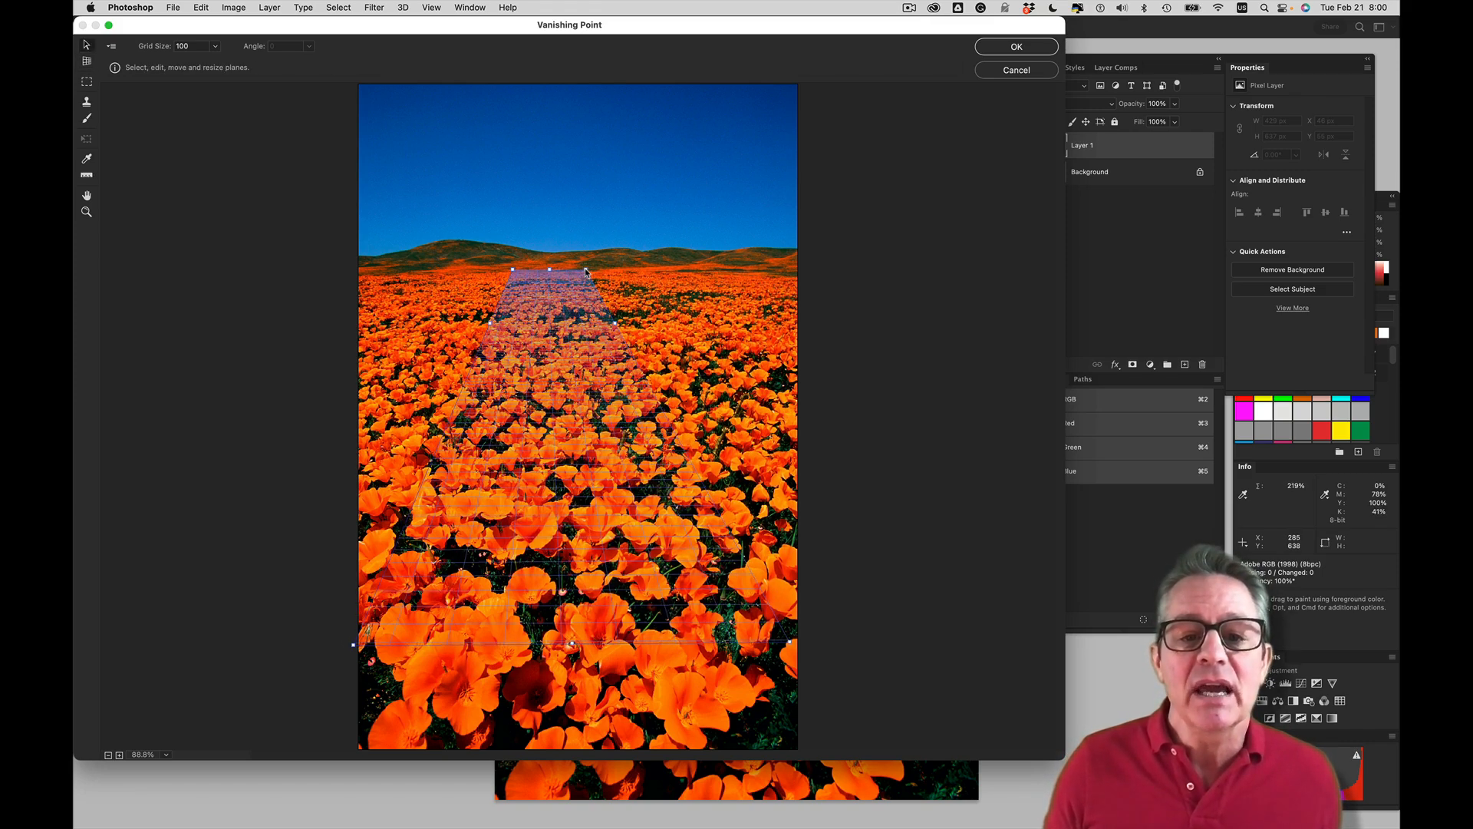
pyautogui.press('alt')
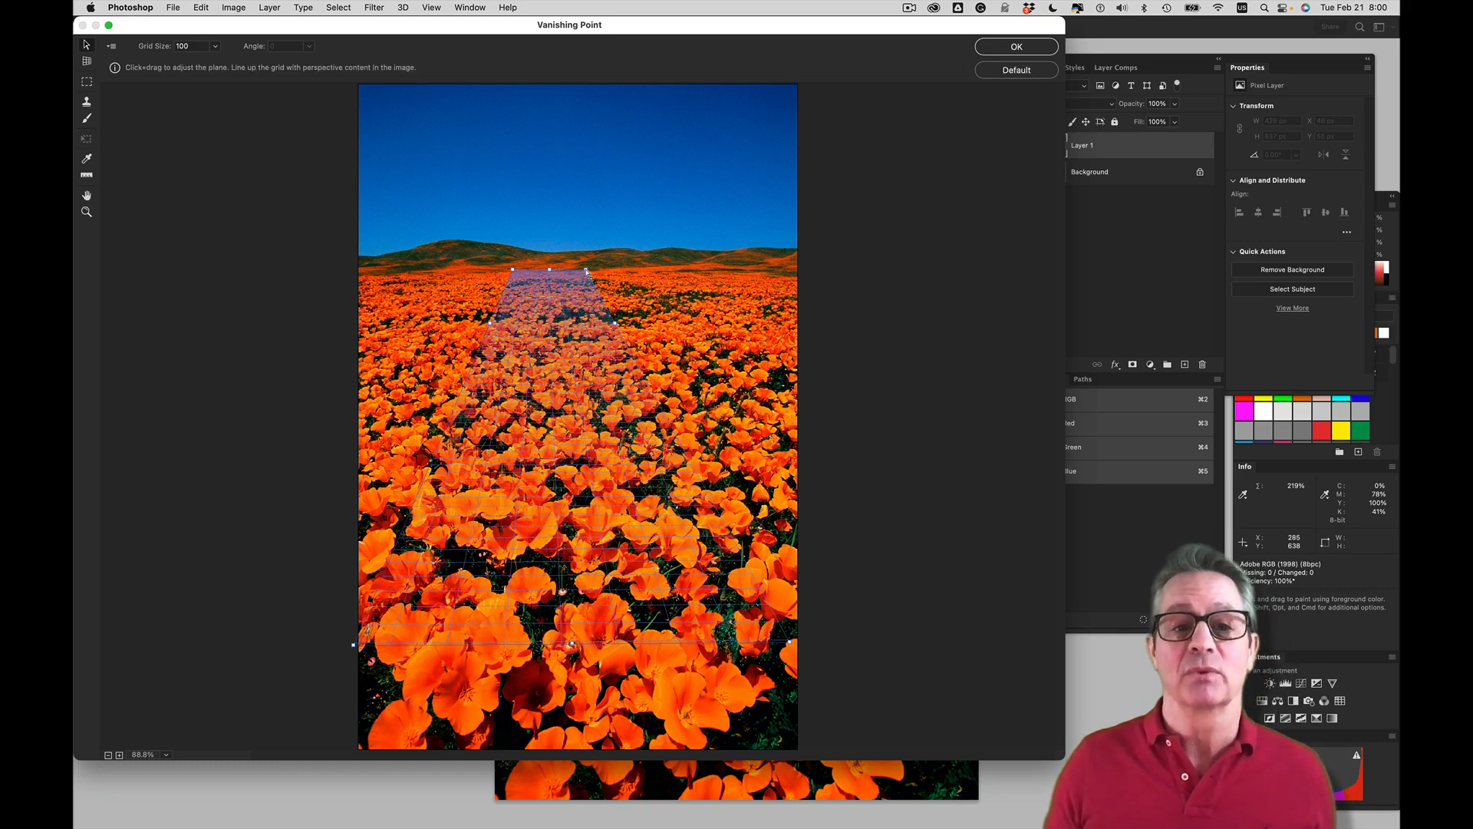
pyautogui.moveTo(584, 270); pyautogui.dragTo(550, 285)
pyautogui.press('BackSpace')
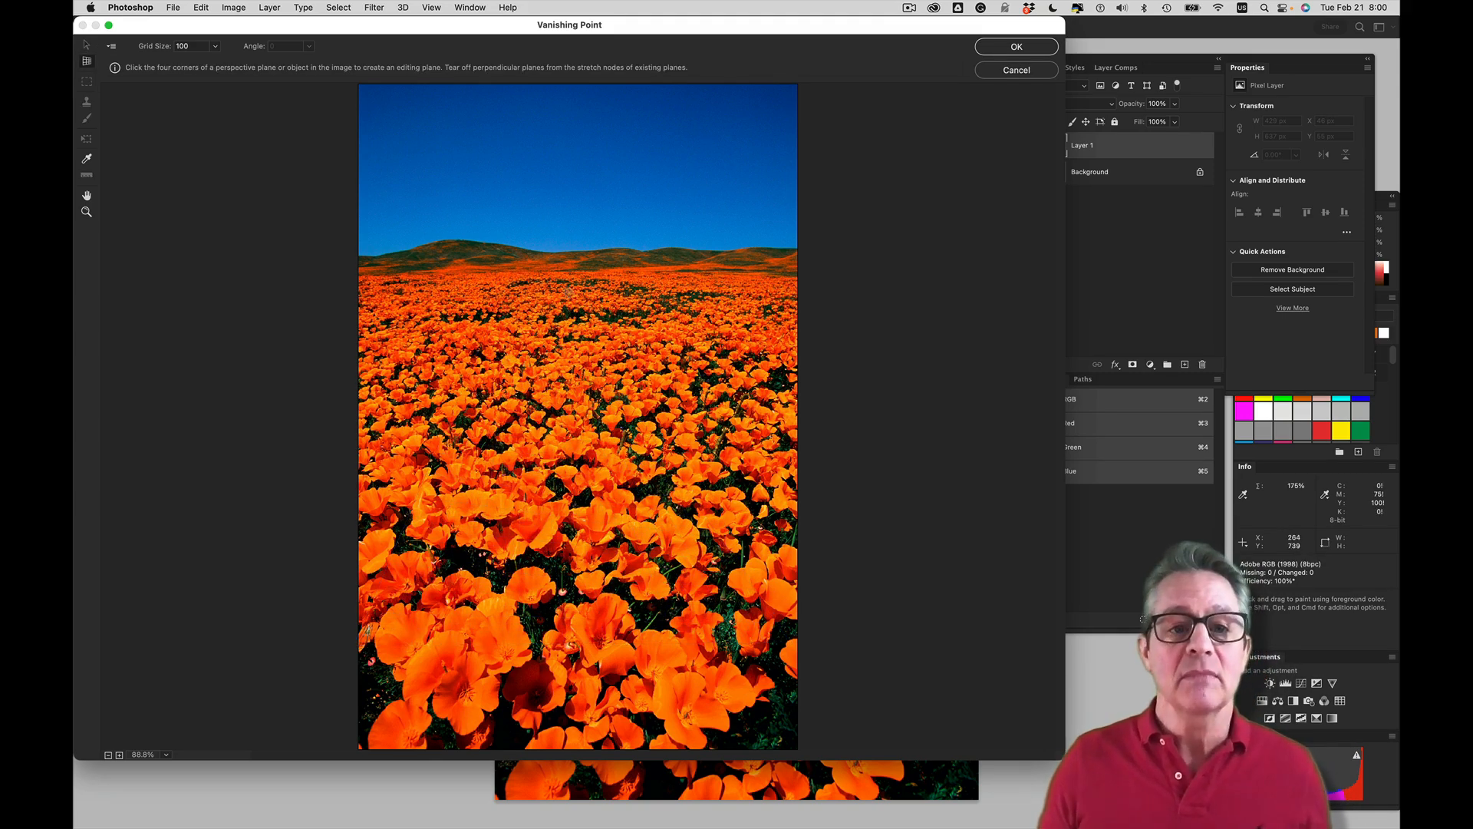
# Define a four-corner perspective plane over the poppy field, from the foreground to just below the hills, and level its far-right corner
pyautogui.click(522, 272)
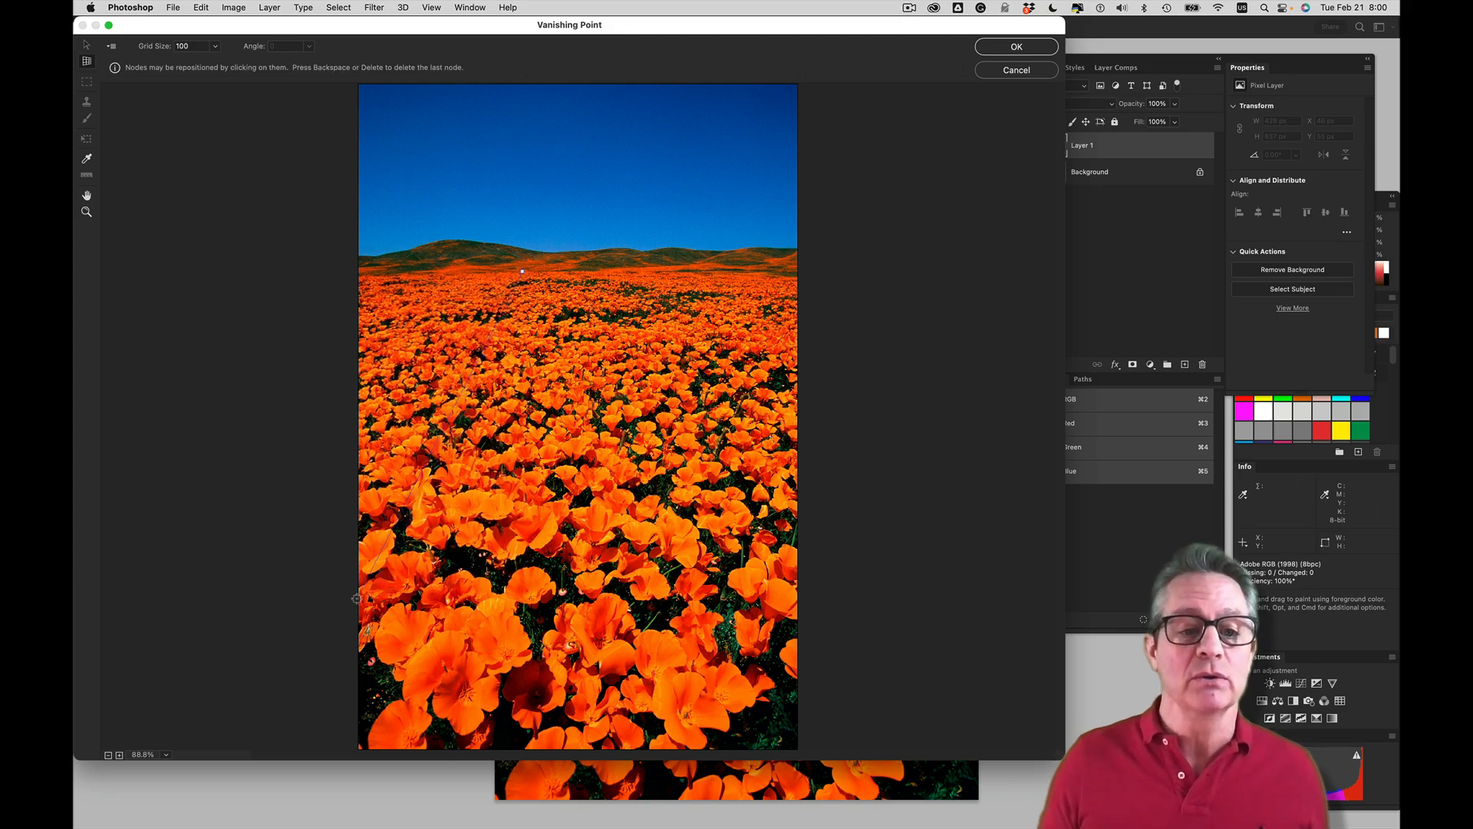
pyautogui.click(795, 595)
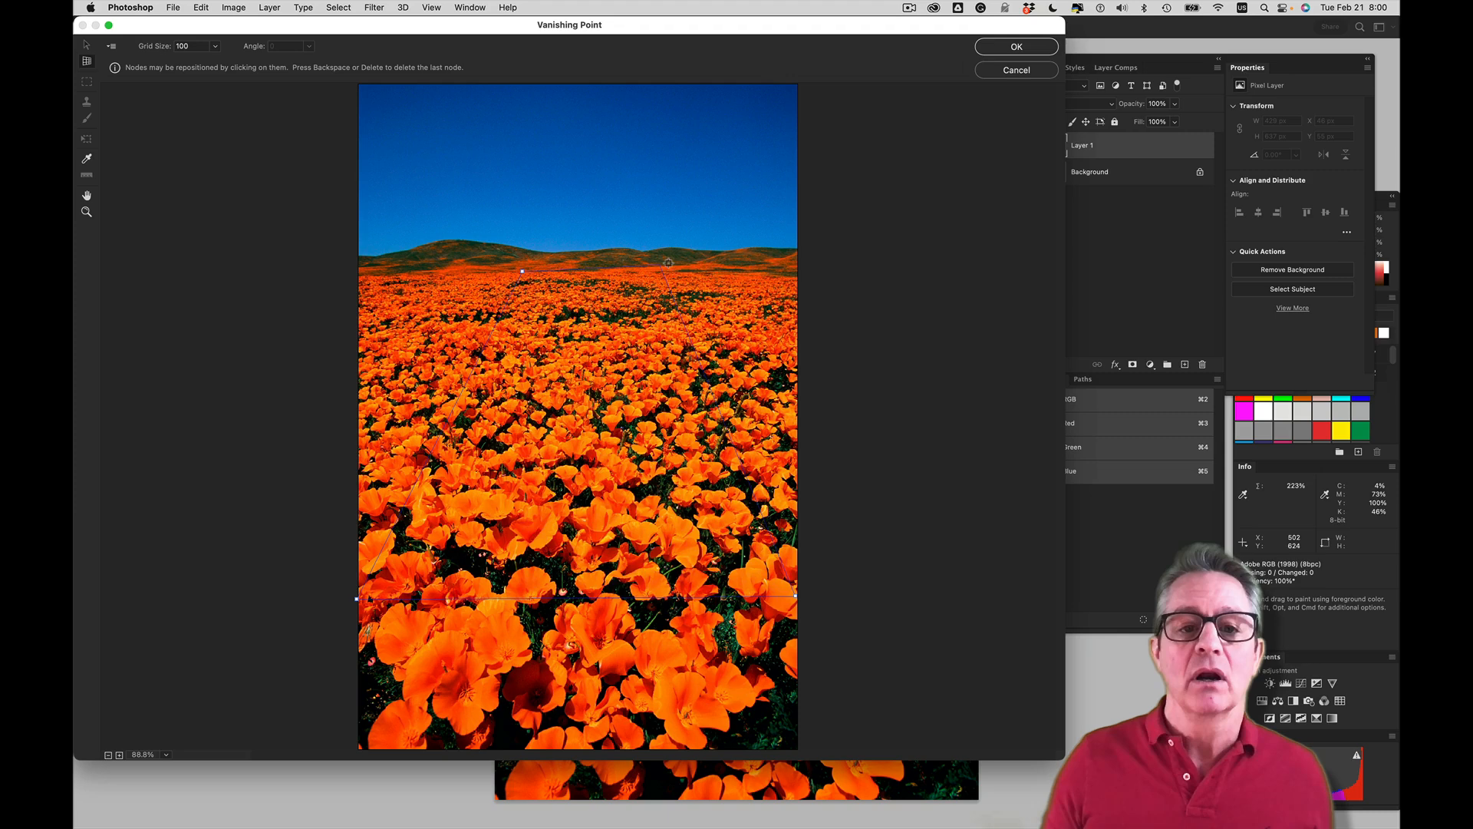
pyautogui.click(705, 267)
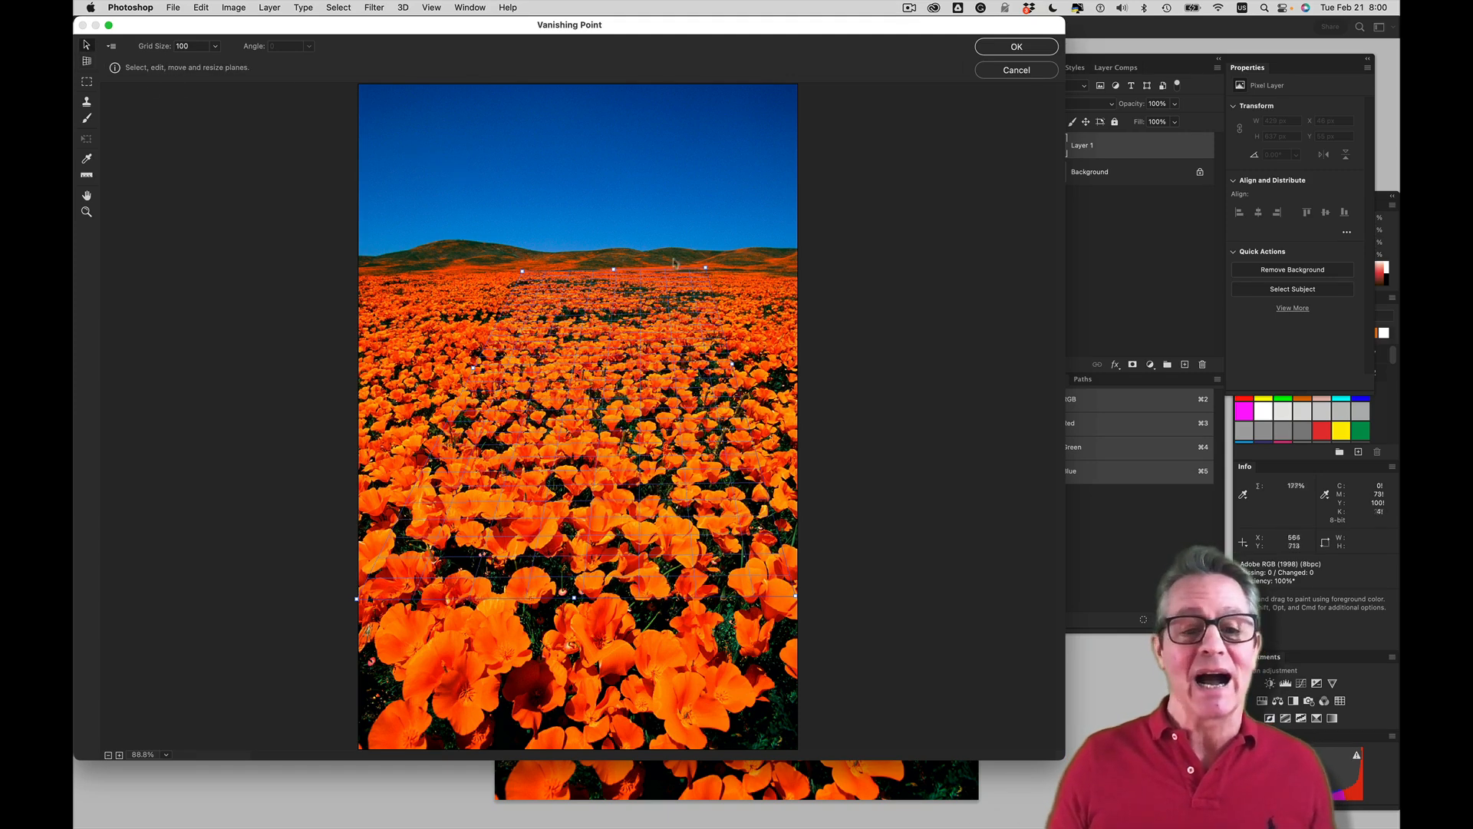
pyautogui.moveTo(707, 269); pyautogui.dragTo(683, 287)
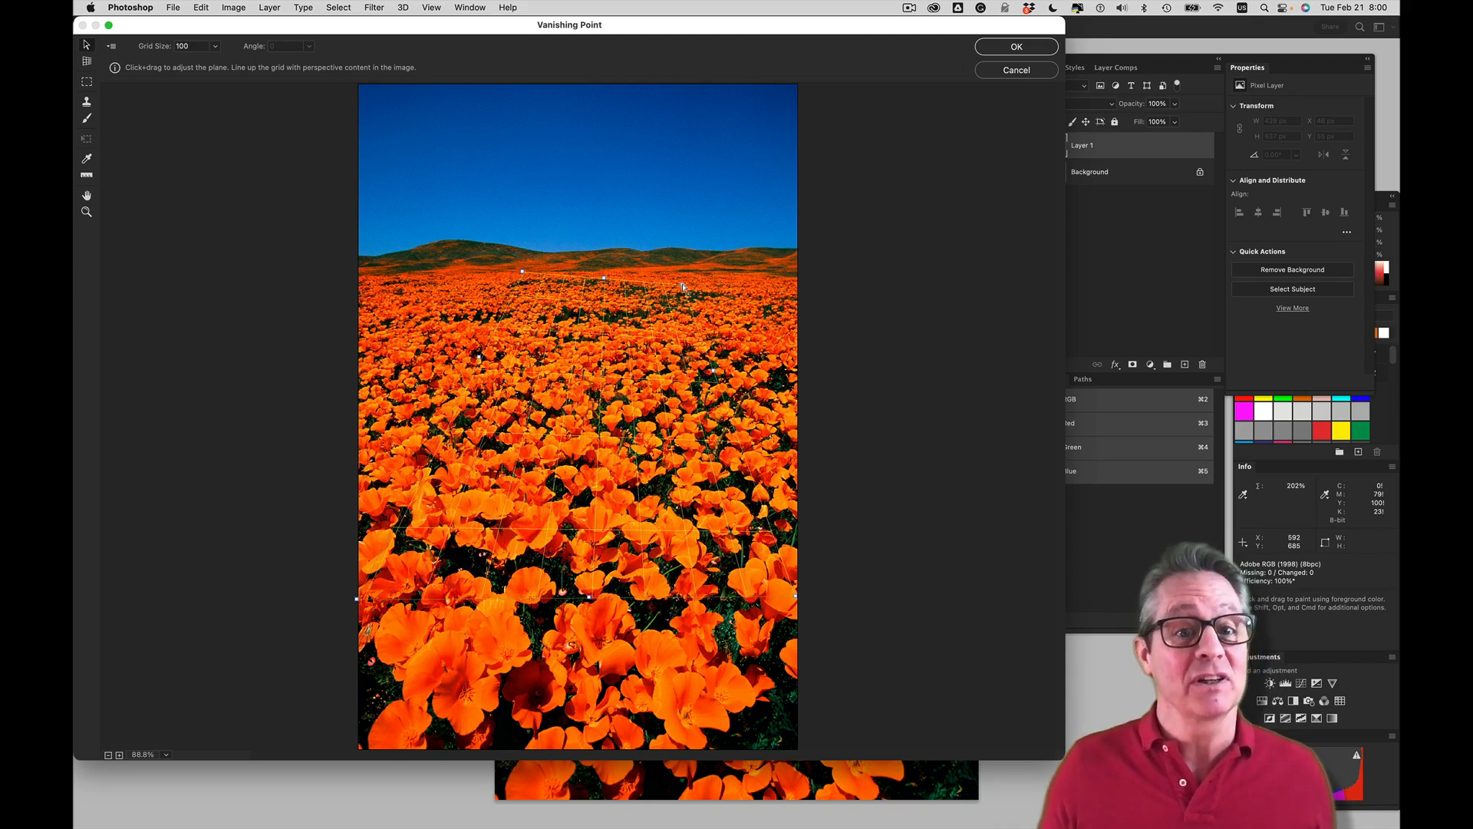
pyautogui.moveTo(683, 287)
pyautogui.mouseDown()
pyautogui.moveTo(658, 309)
pyautogui.moveTo(637, 388)
pyautogui.moveTo(648, 338)
pyautogui.moveTo(696, 285)
pyautogui.moveTo(673, 274)
pyautogui.mouseUp()
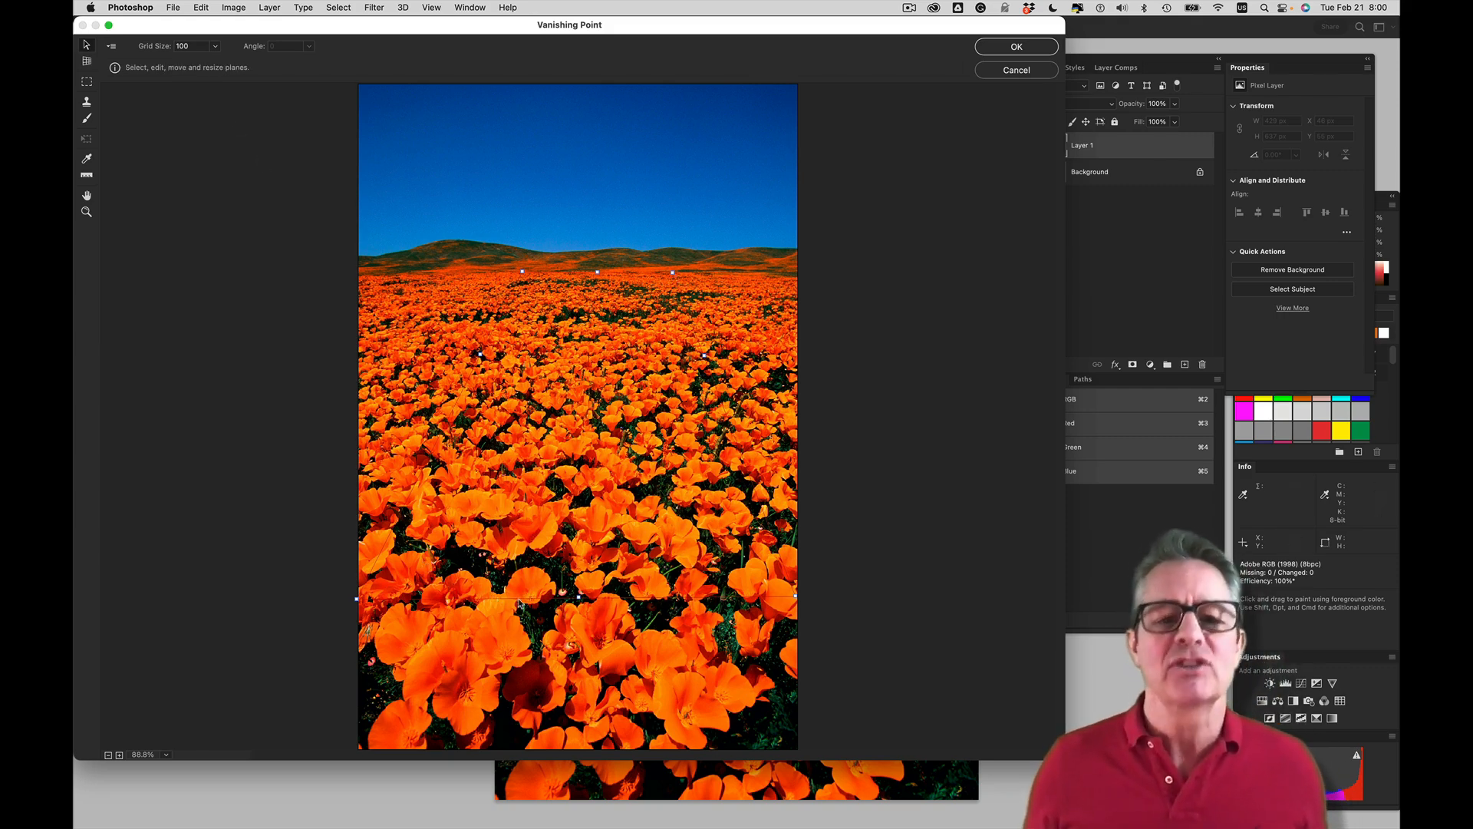
# Narrow the far edge of the poppy-field plane by moving its far-right corner inward
pyautogui.press('super+plus')
pyautogui.press('super+plus')
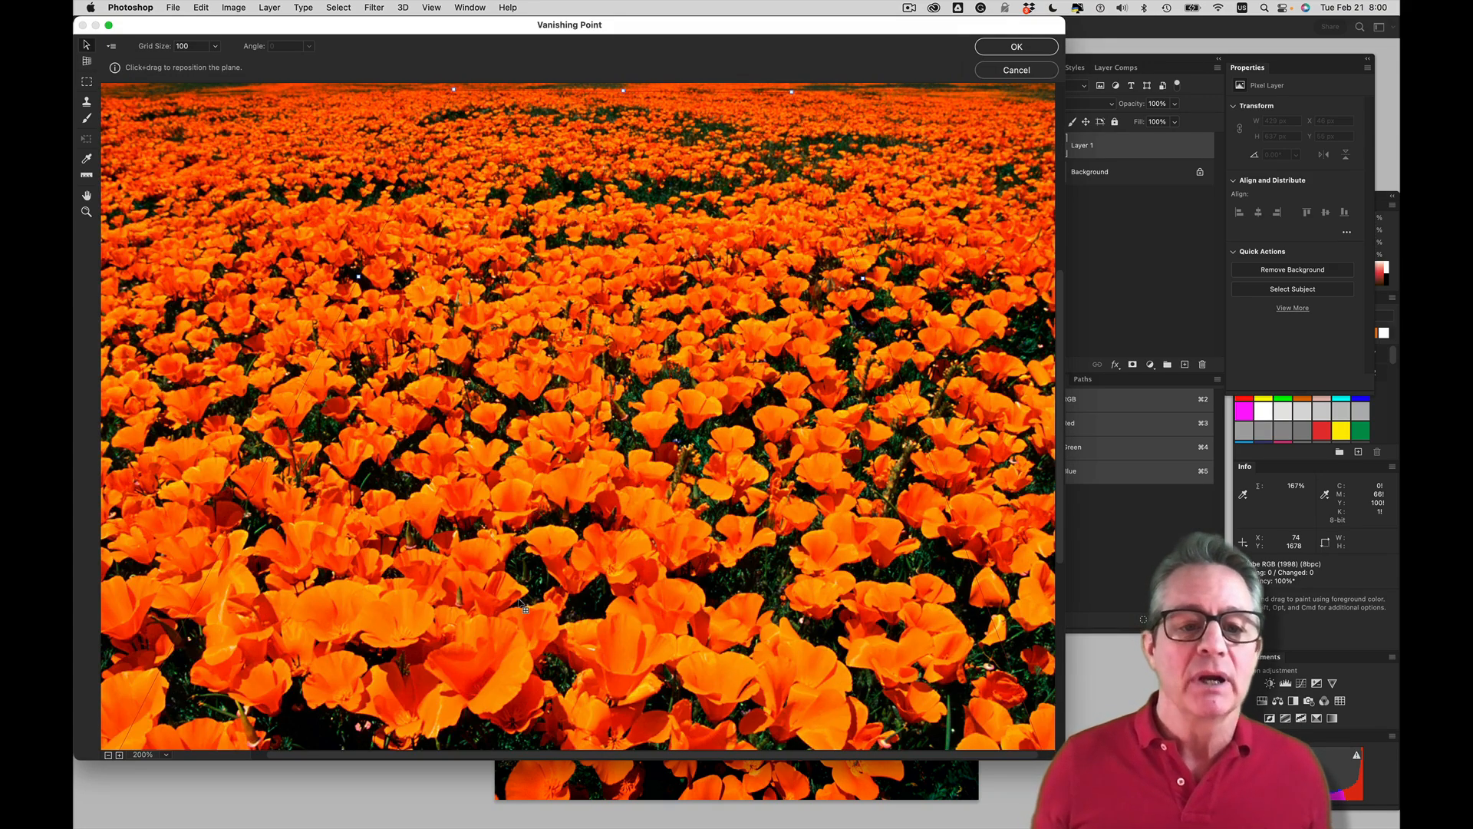
pyautogui.press('space')
pyautogui.moveTo(848, 660); pyautogui.dragTo(863, 457)
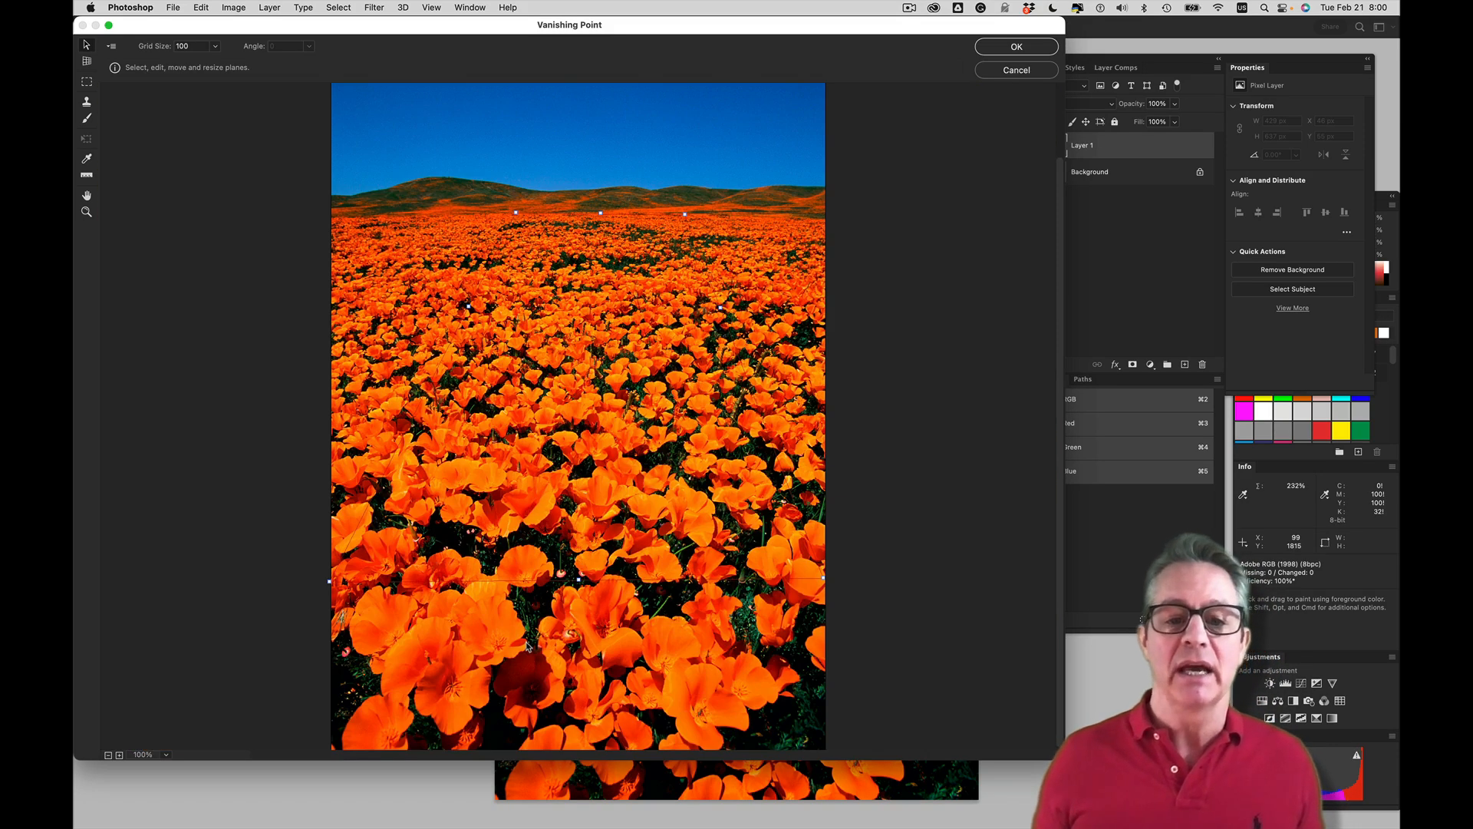
pyautogui.moveTo(669, 220); pyautogui.dragTo(632, 216)
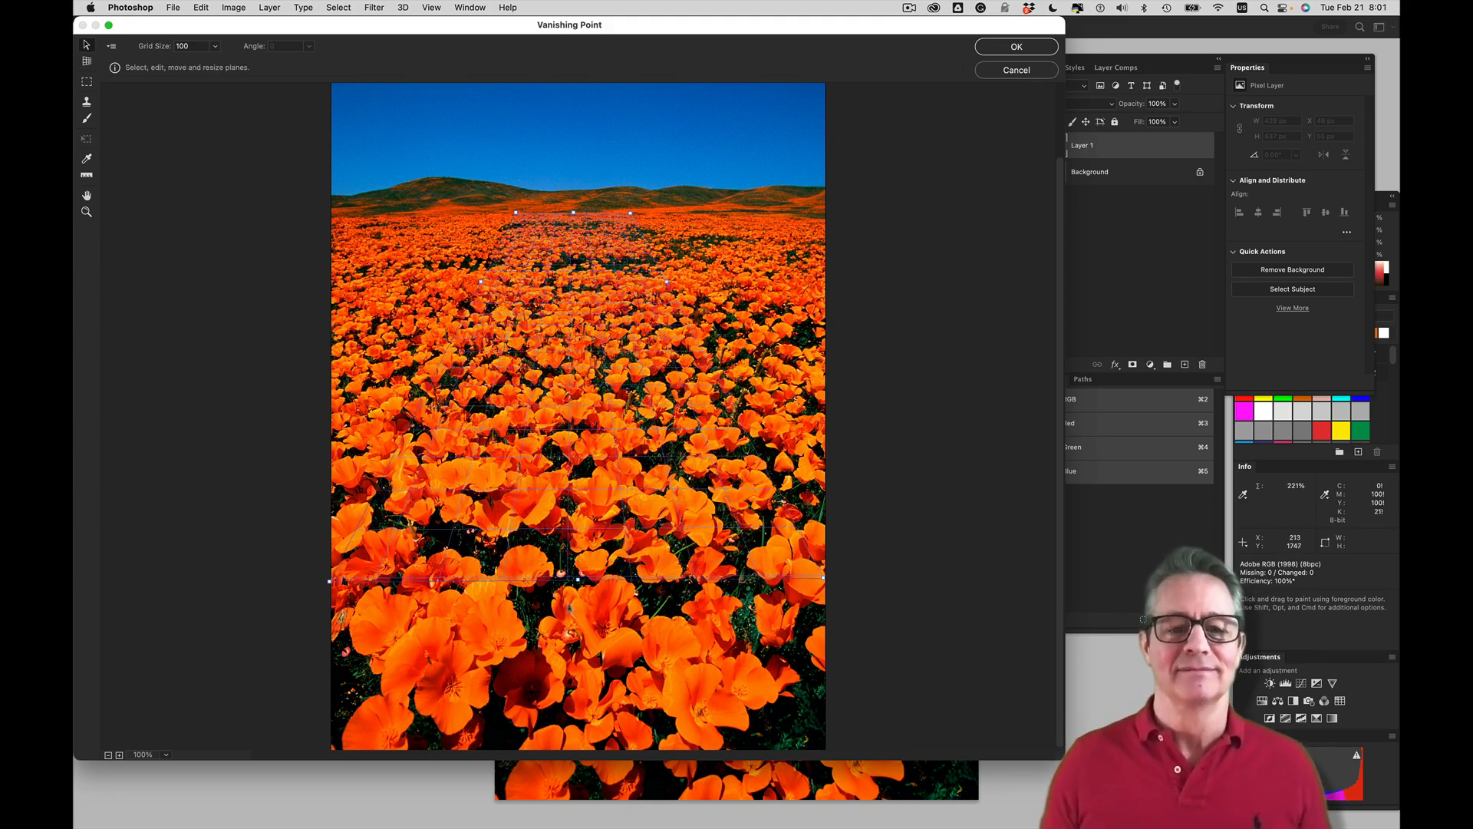
# Extend the perspective plane to the foreground edge of the photo and well beyond both sides of the poppy field
pyautogui.moveTo(574, 569); pyautogui.dragTo(581, 668)
pyautogui.moveTo(577, 600); pyautogui.dragTo(580, 733)
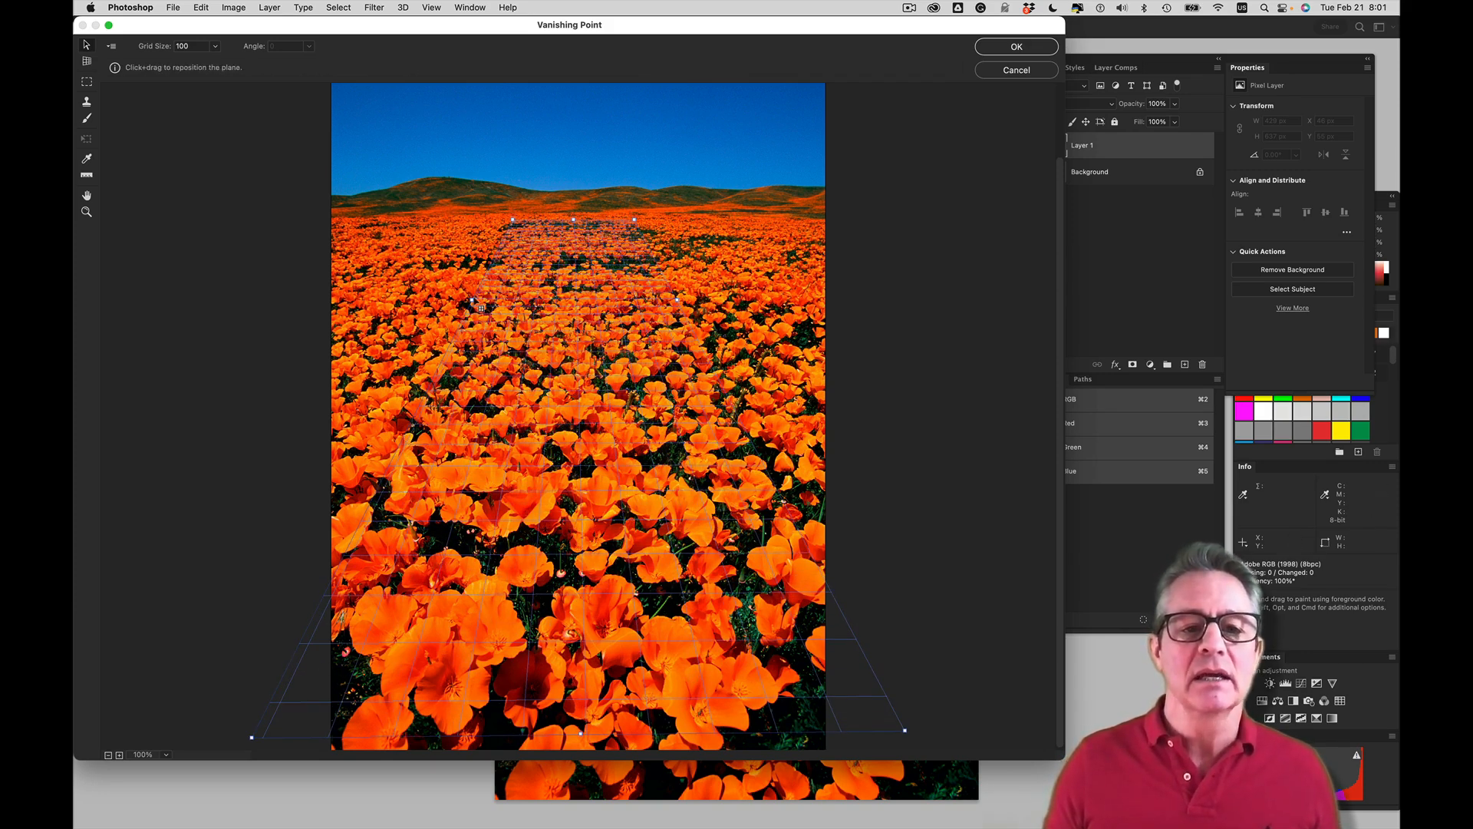
pyautogui.moveTo(470, 299); pyautogui.dragTo(237, 282)
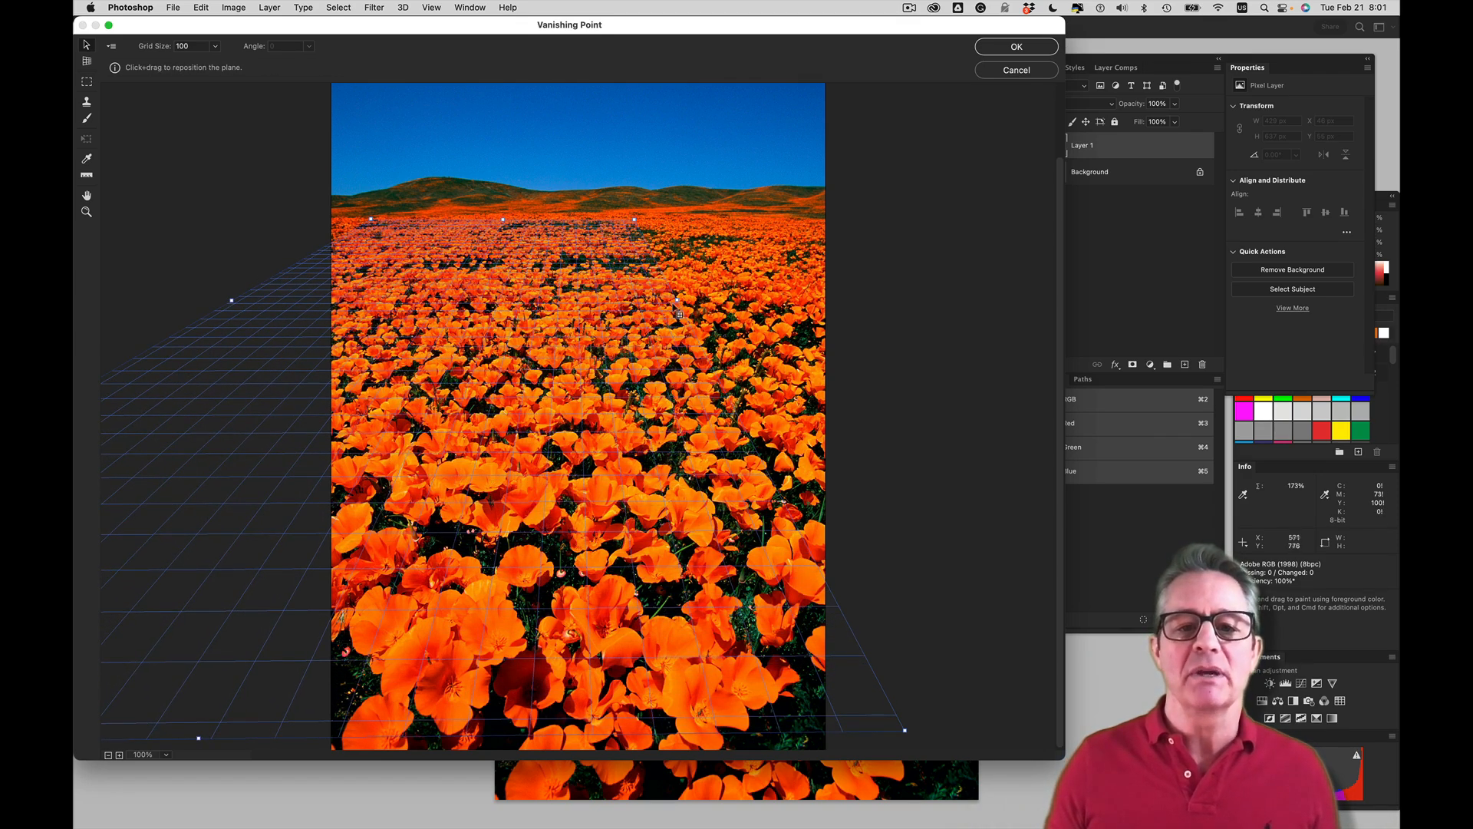
pyautogui.moveTo(678, 298); pyautogui.dragTo(881, 299)
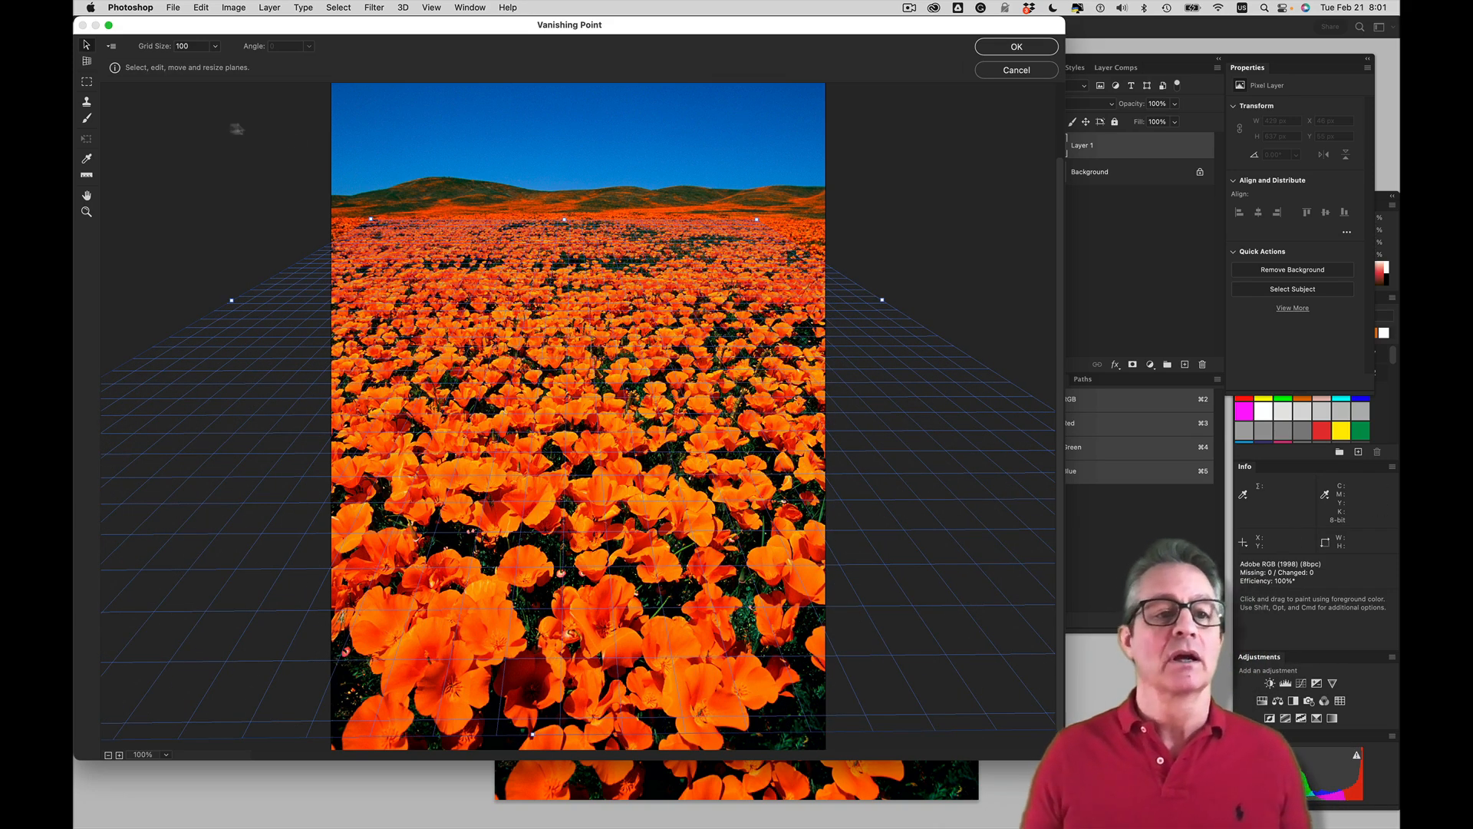
# Sample poppies in the field with the Stamp tool and clone them over the dark gaps in the right foreground
pyautogui.click(88, 104)
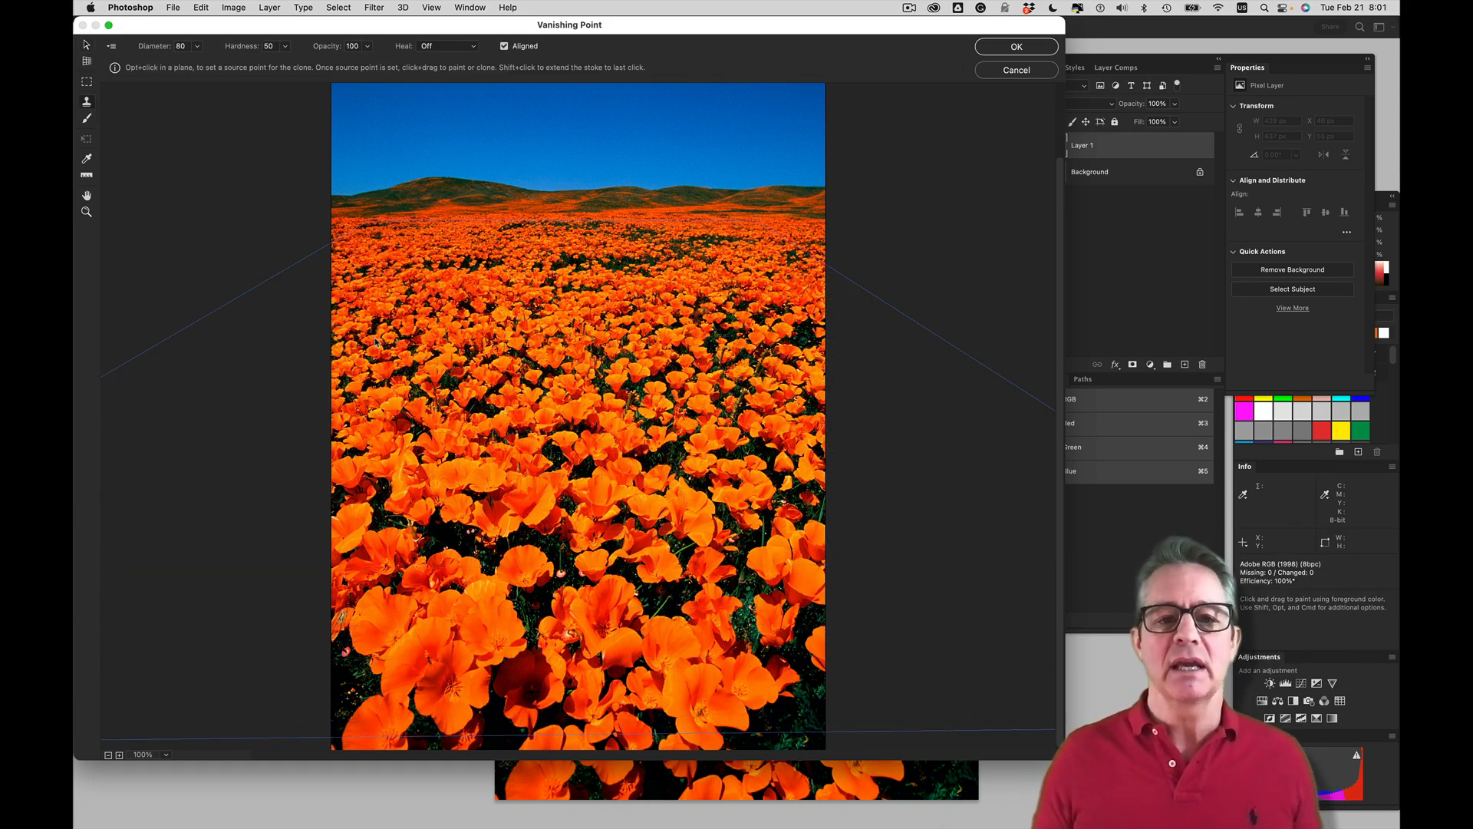
pyautogui.press('alt')
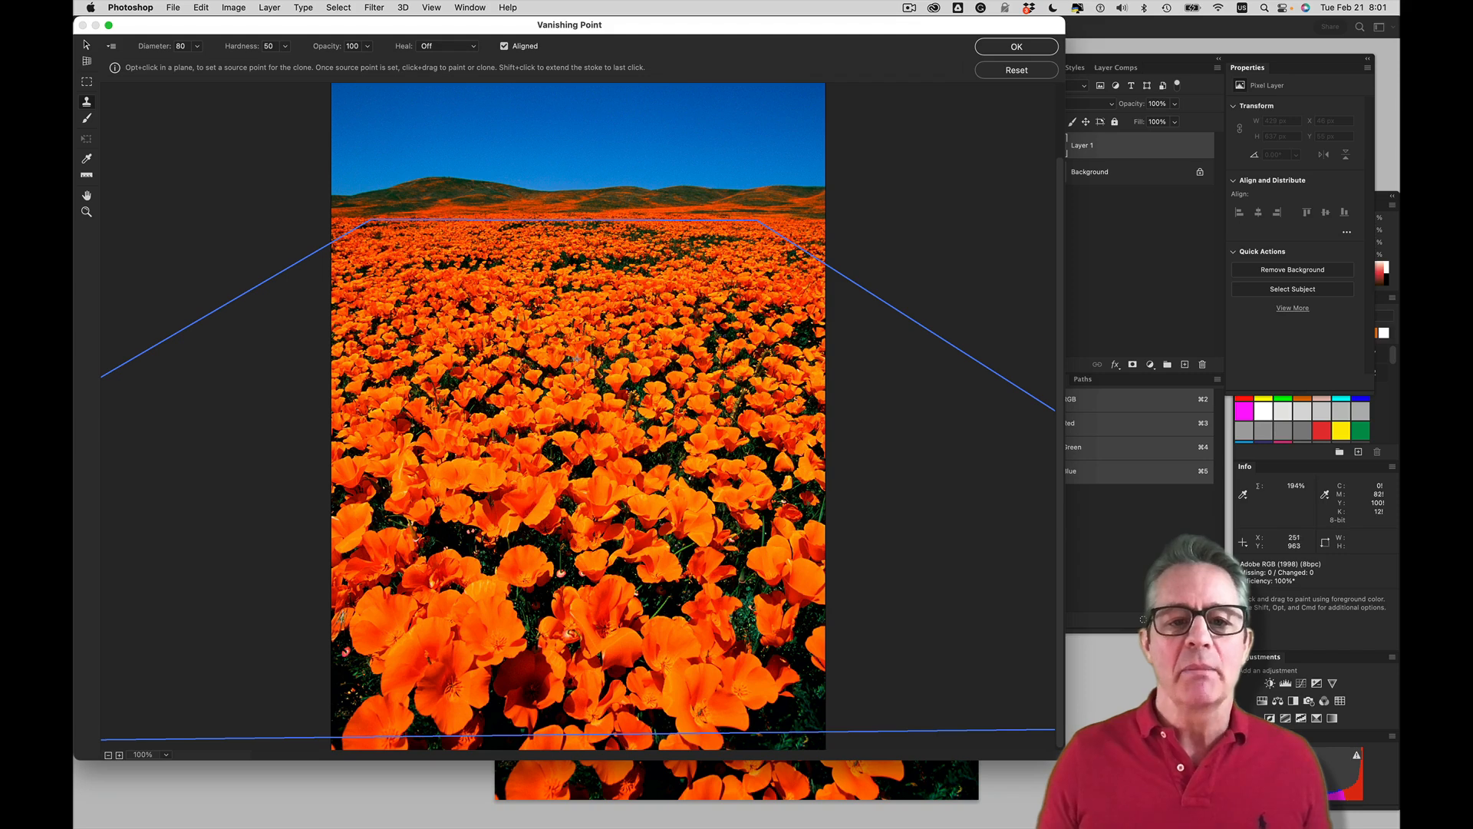
pyautogui.keyDown('alt'); pyautogui.click(434, 340); pyautogui.keyUp('alt')
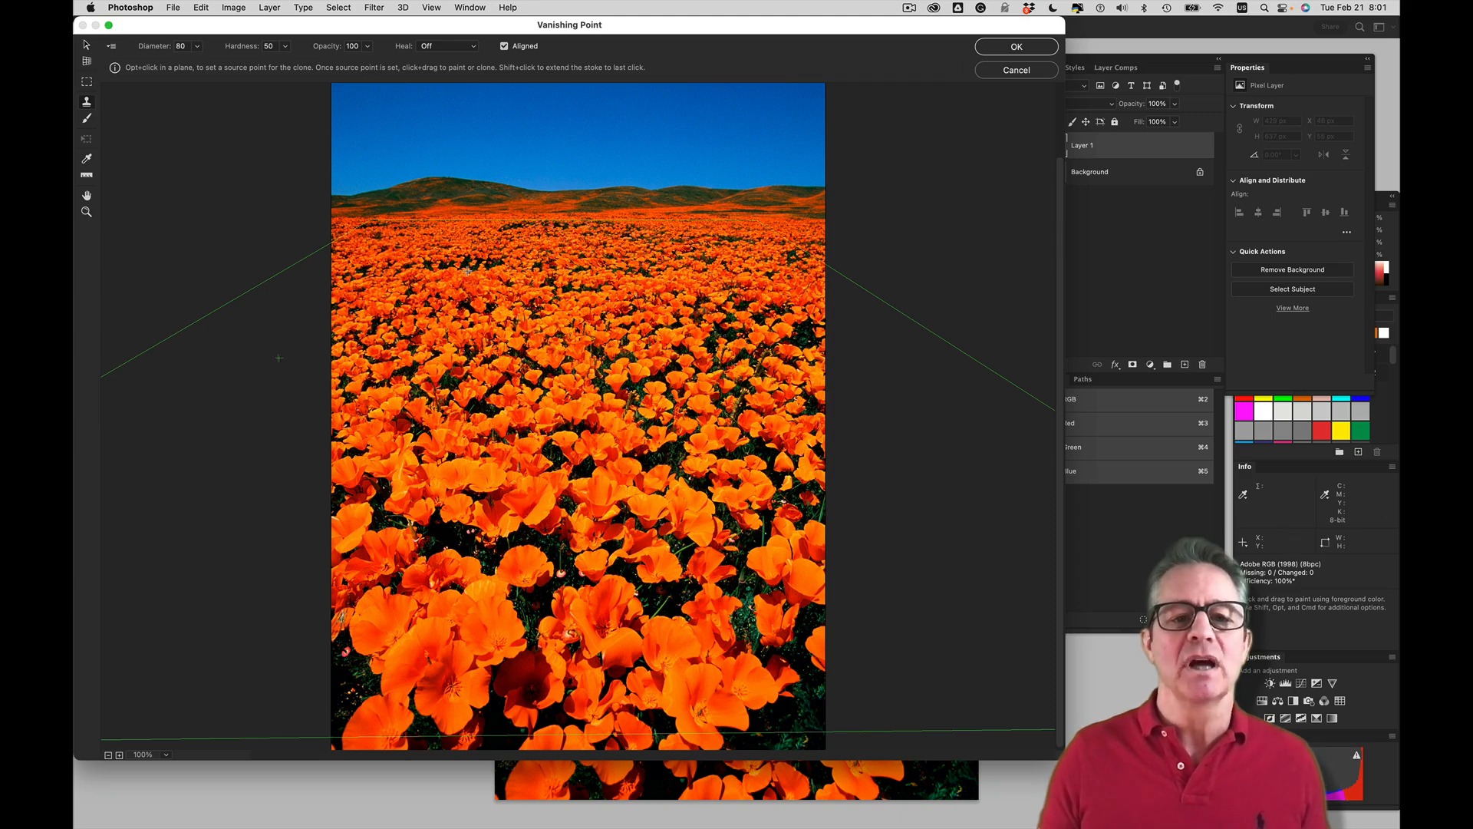
pyautogui.press('alt')
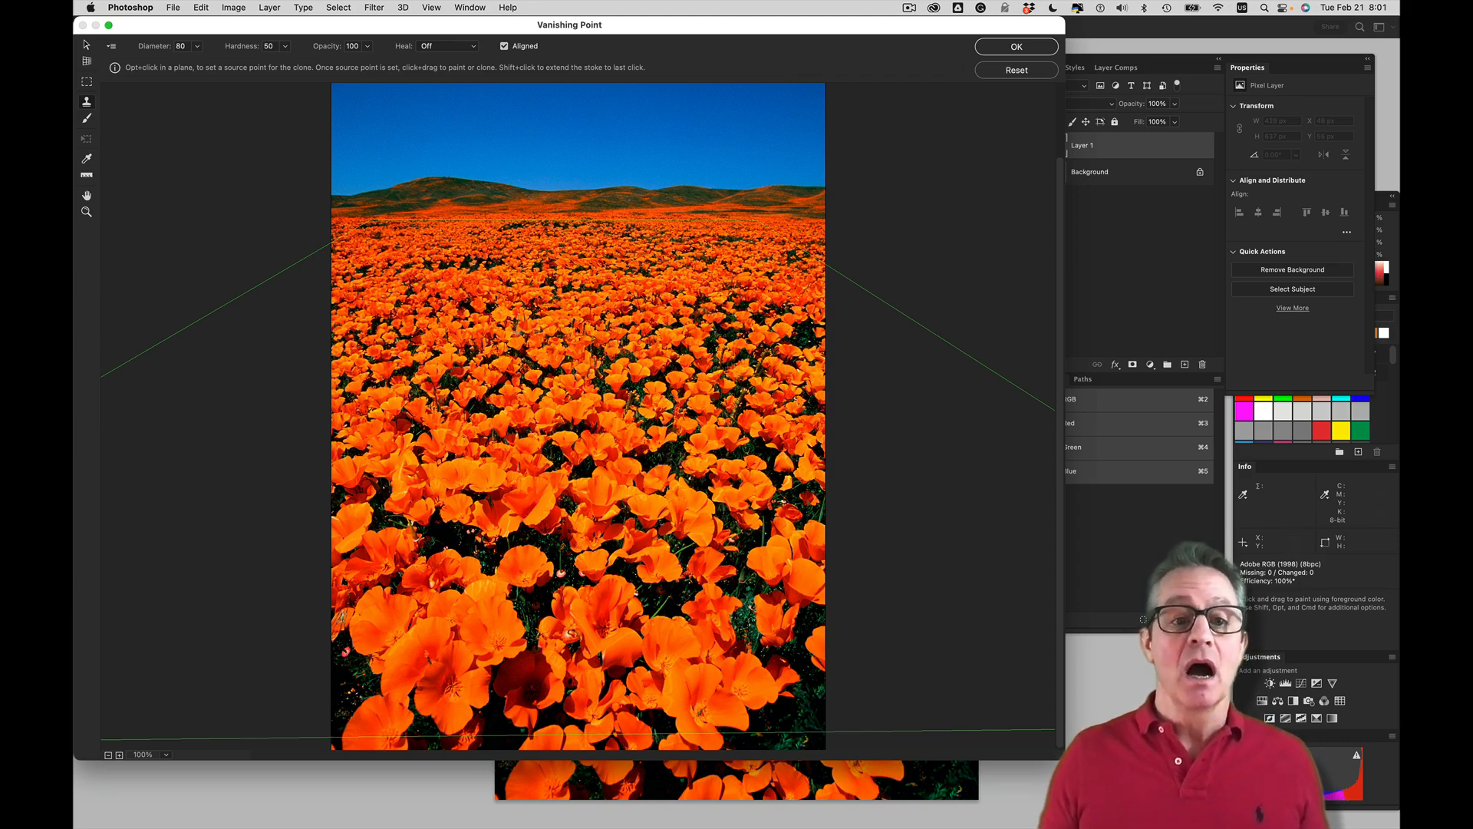
pyautogui.keyDown('alt'); pyautogui.click(553, 309); pyautogui.keyUp('alt')
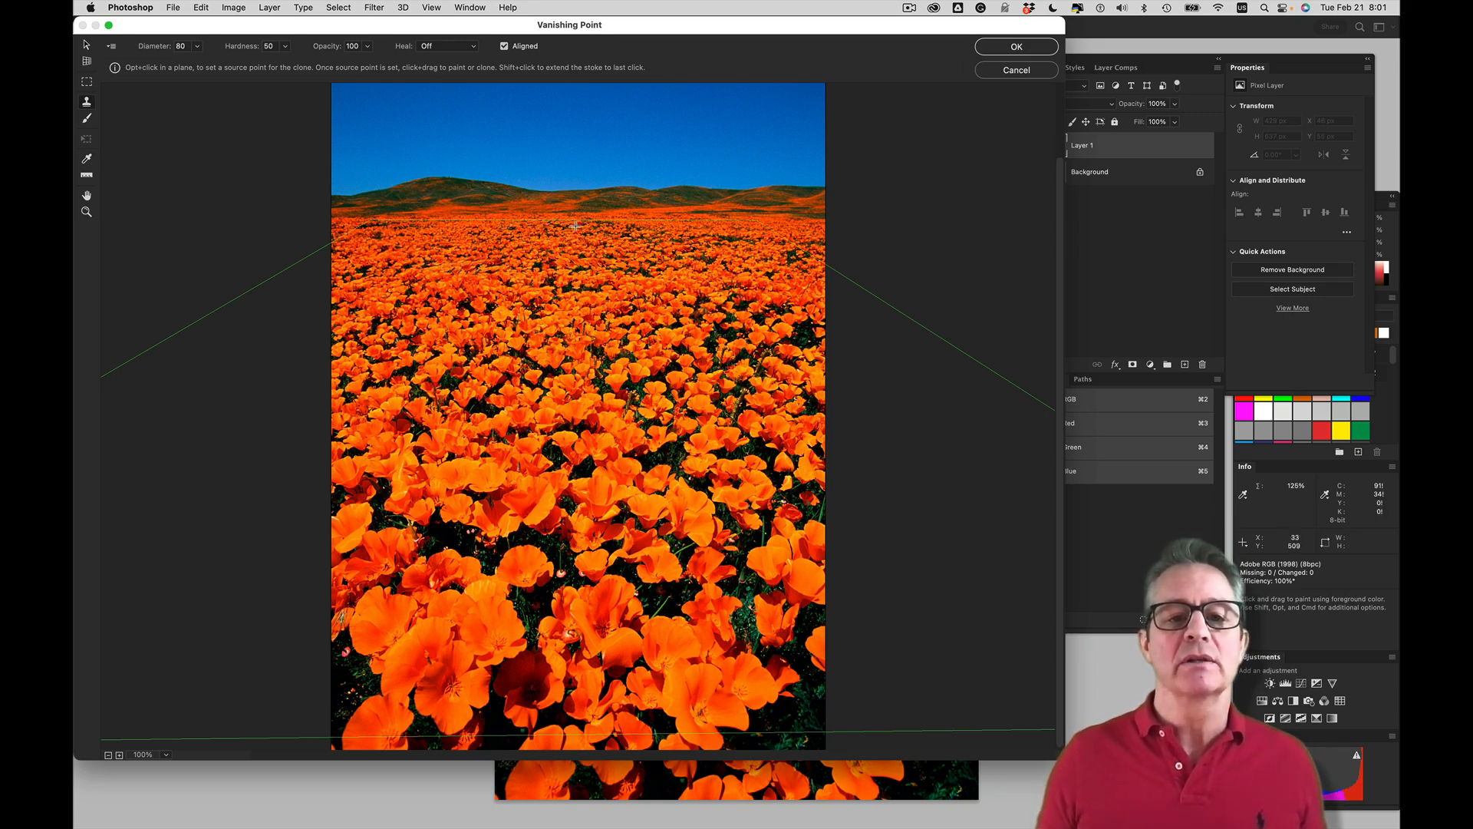
pyautogui.keyDown('alt'); pyautogui.click(627, 324); pyautogui.keyUp('alt')
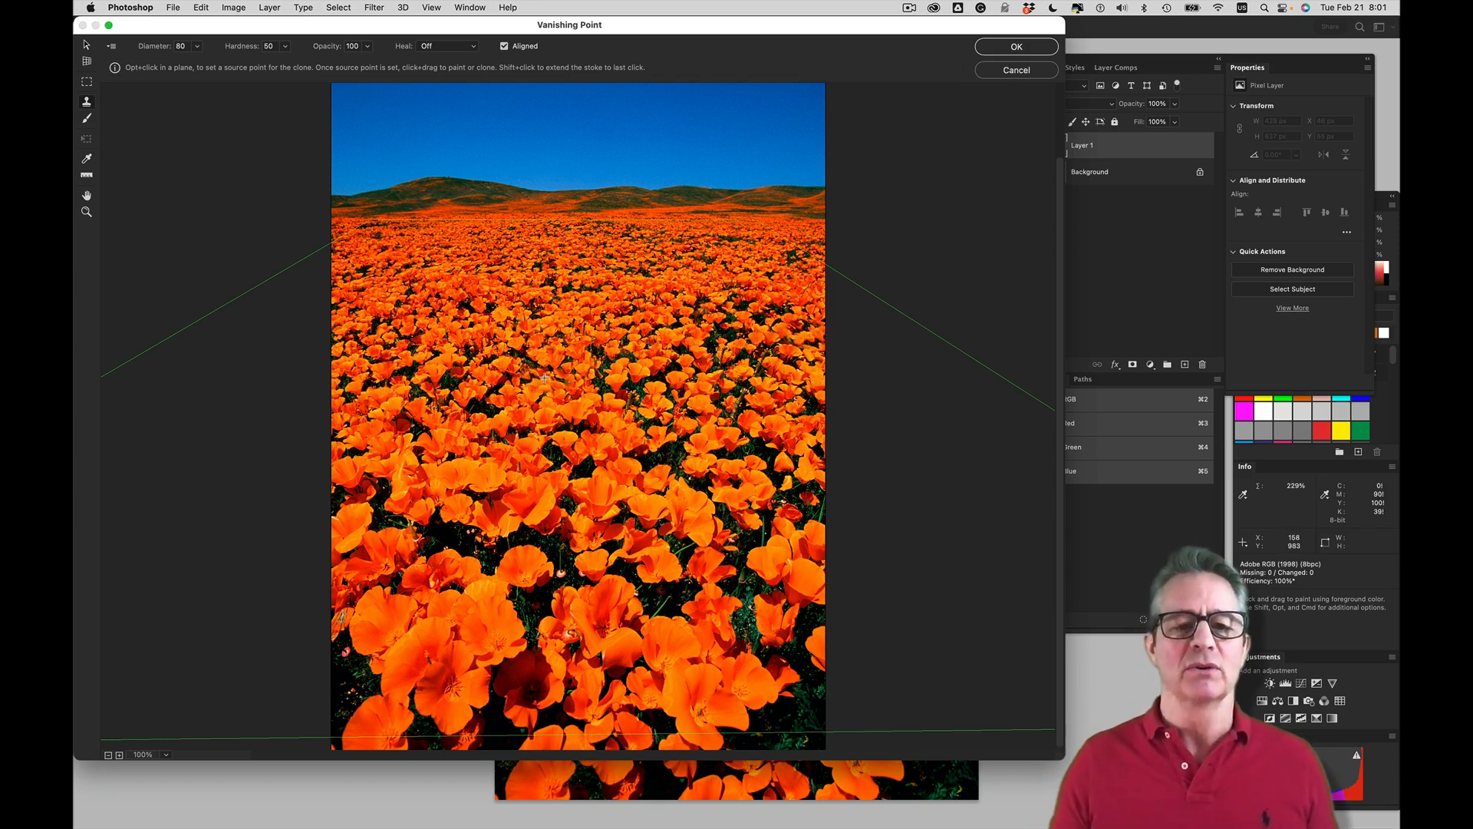
pyautogui.keyDown('alt'); pyautogui.click(432, 441); pyautogui.keyUp('alt')
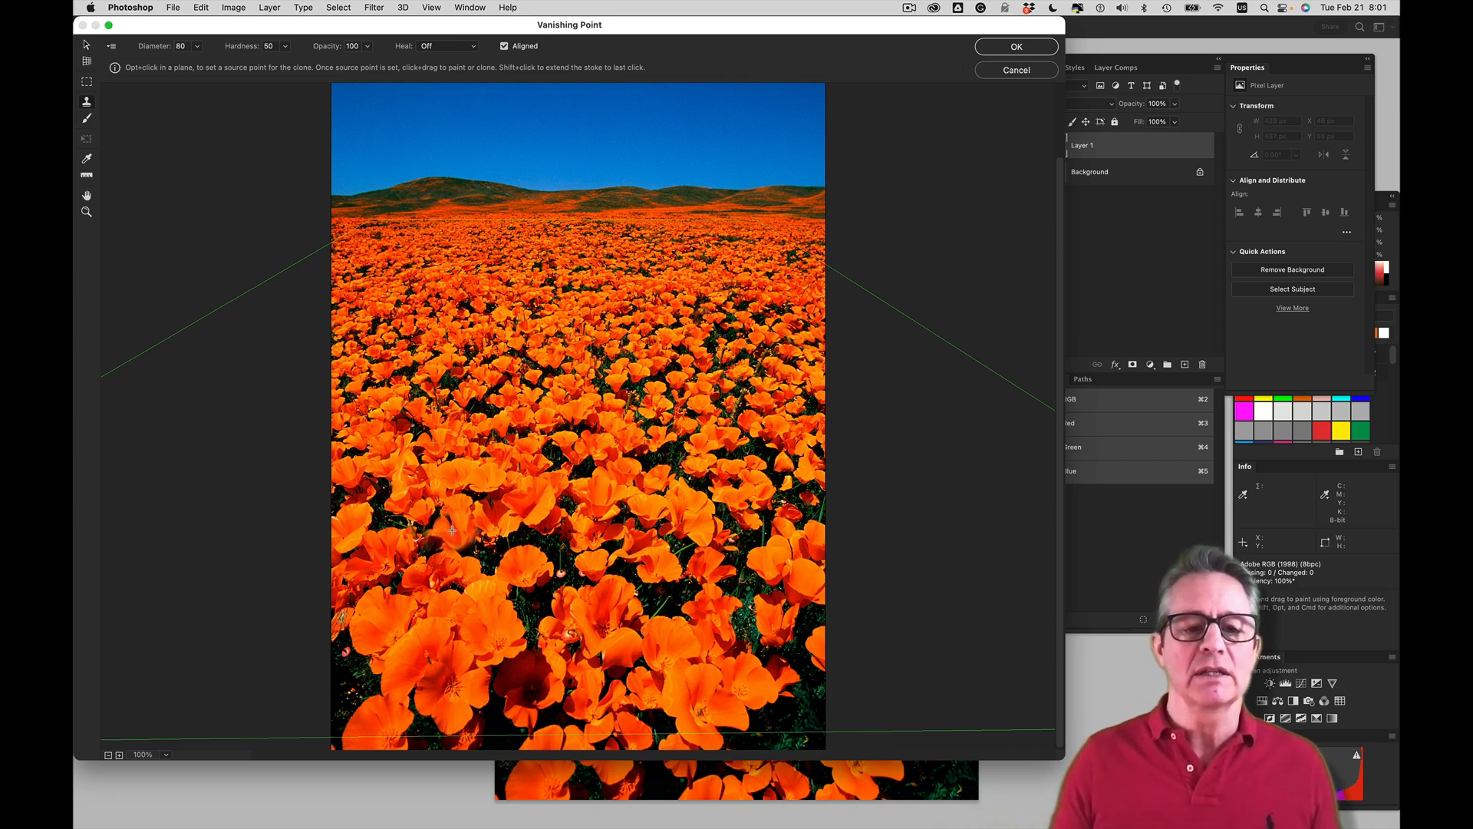
pyautogui.moveTo(446, 534); pyautogui.dragTo(458, 542)
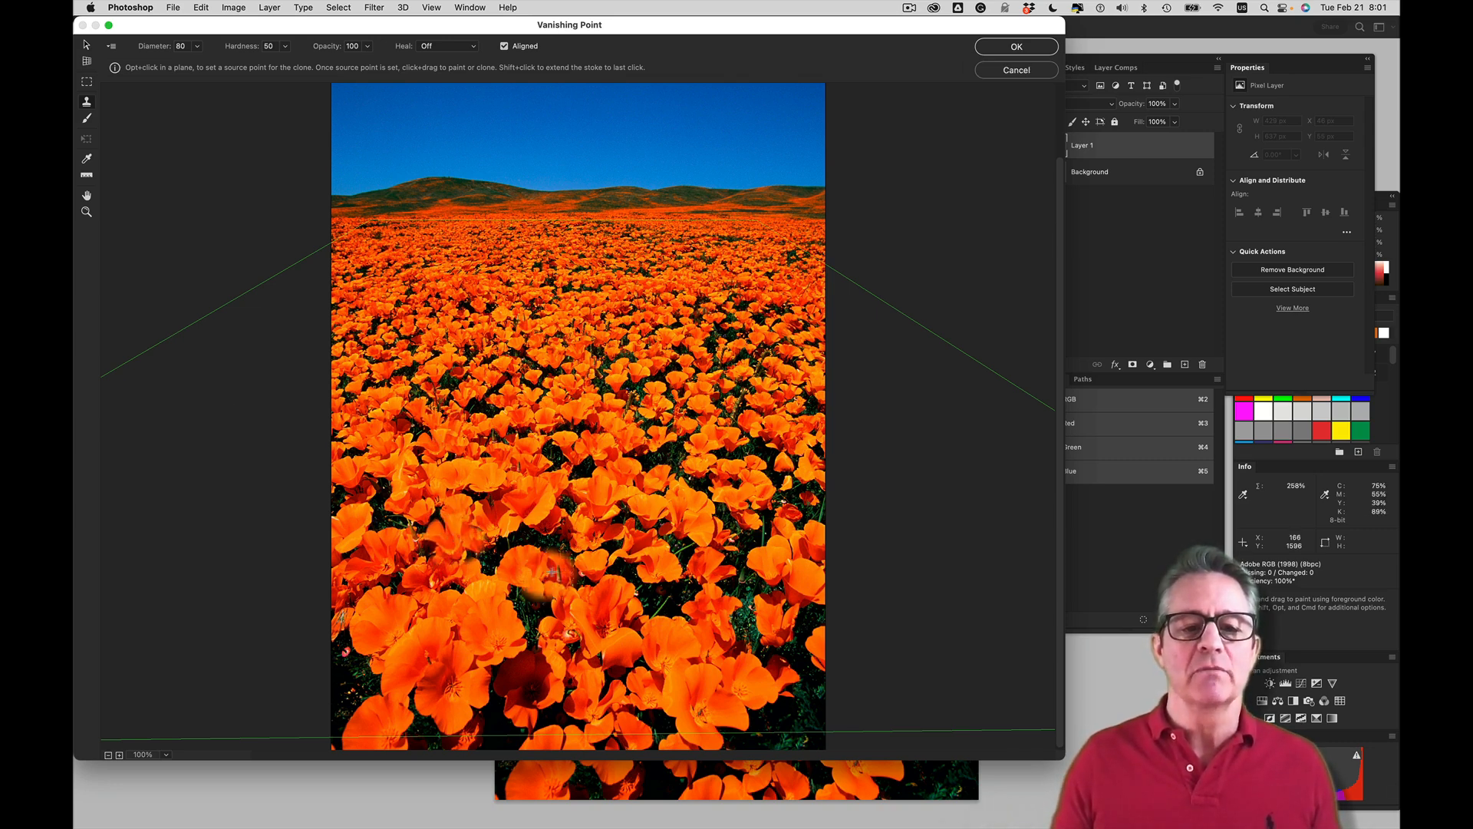
pyautogui.keyDown('alt'); pyautogui.click(756, 484); pyautogui.keyUp('alt')
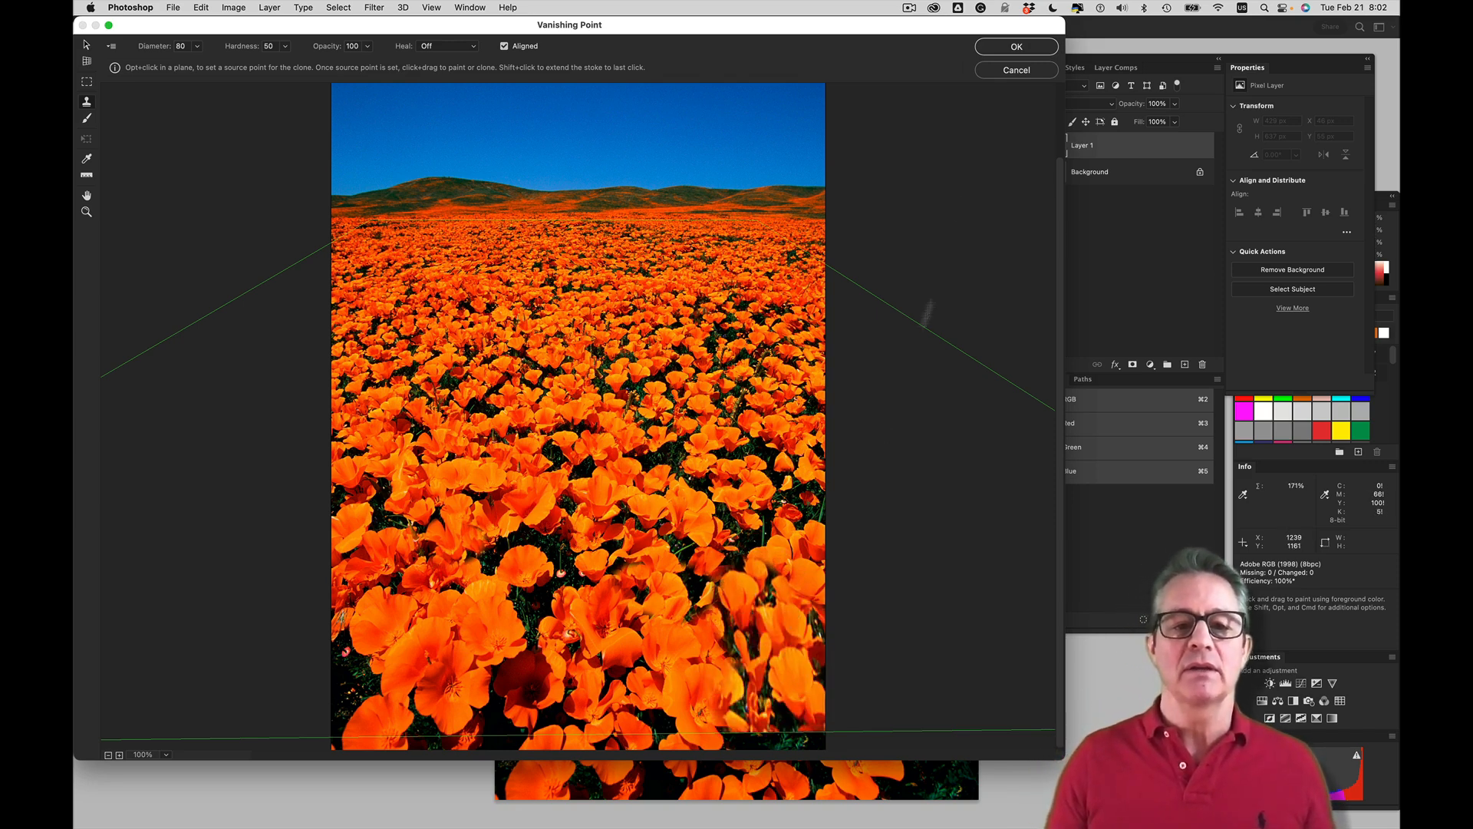
# Apply the Vanishing Point edits and compare before and after by toggling the visibility of Layer 1
pyautogui.click(1006, 46)
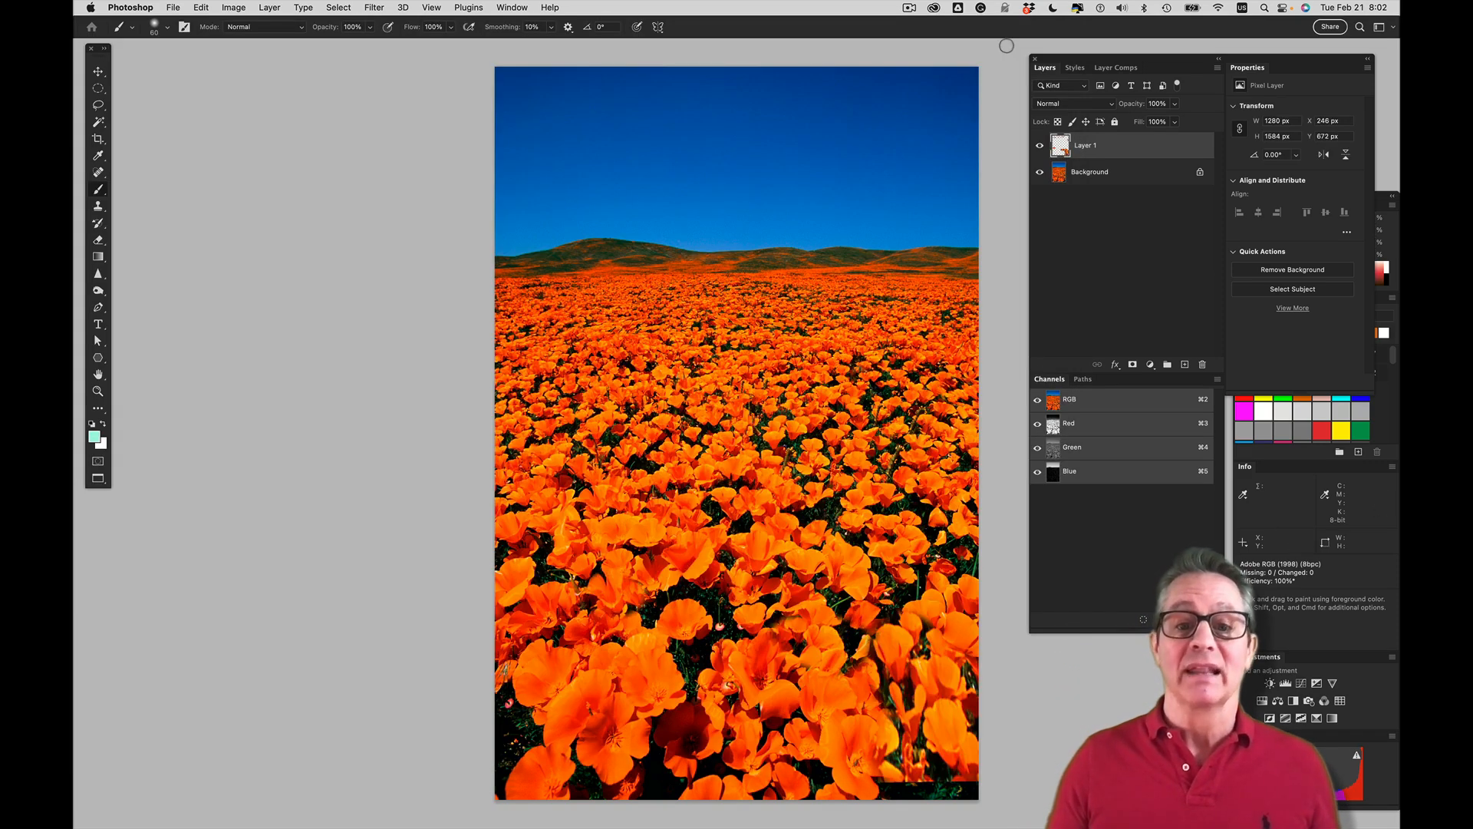
pyautogui.click(1039, 146)
pyautogui.click(1038, 147)
pyautogui.click(1039, 147)
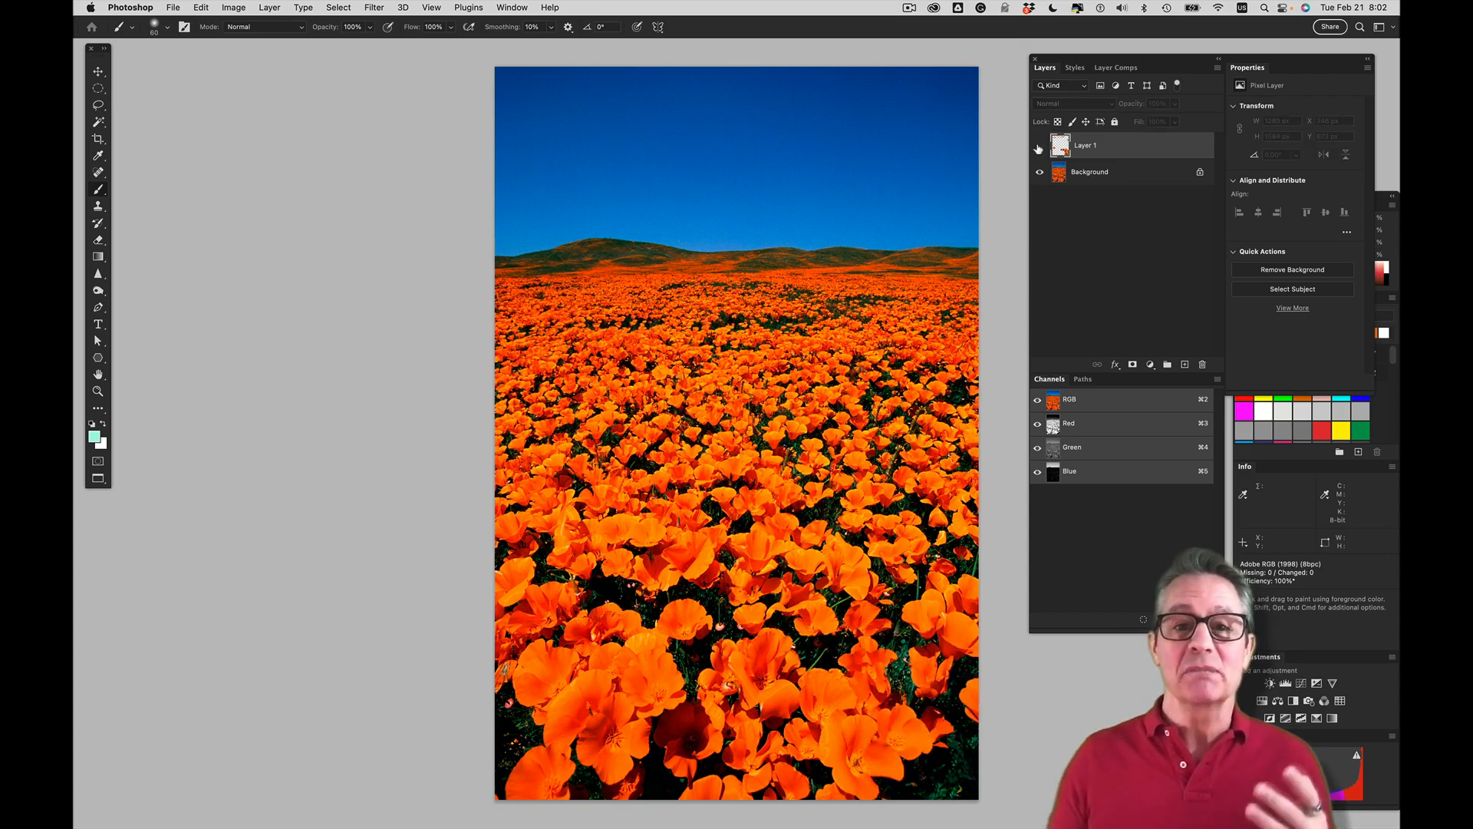
pyautogui.click(1039, 147)
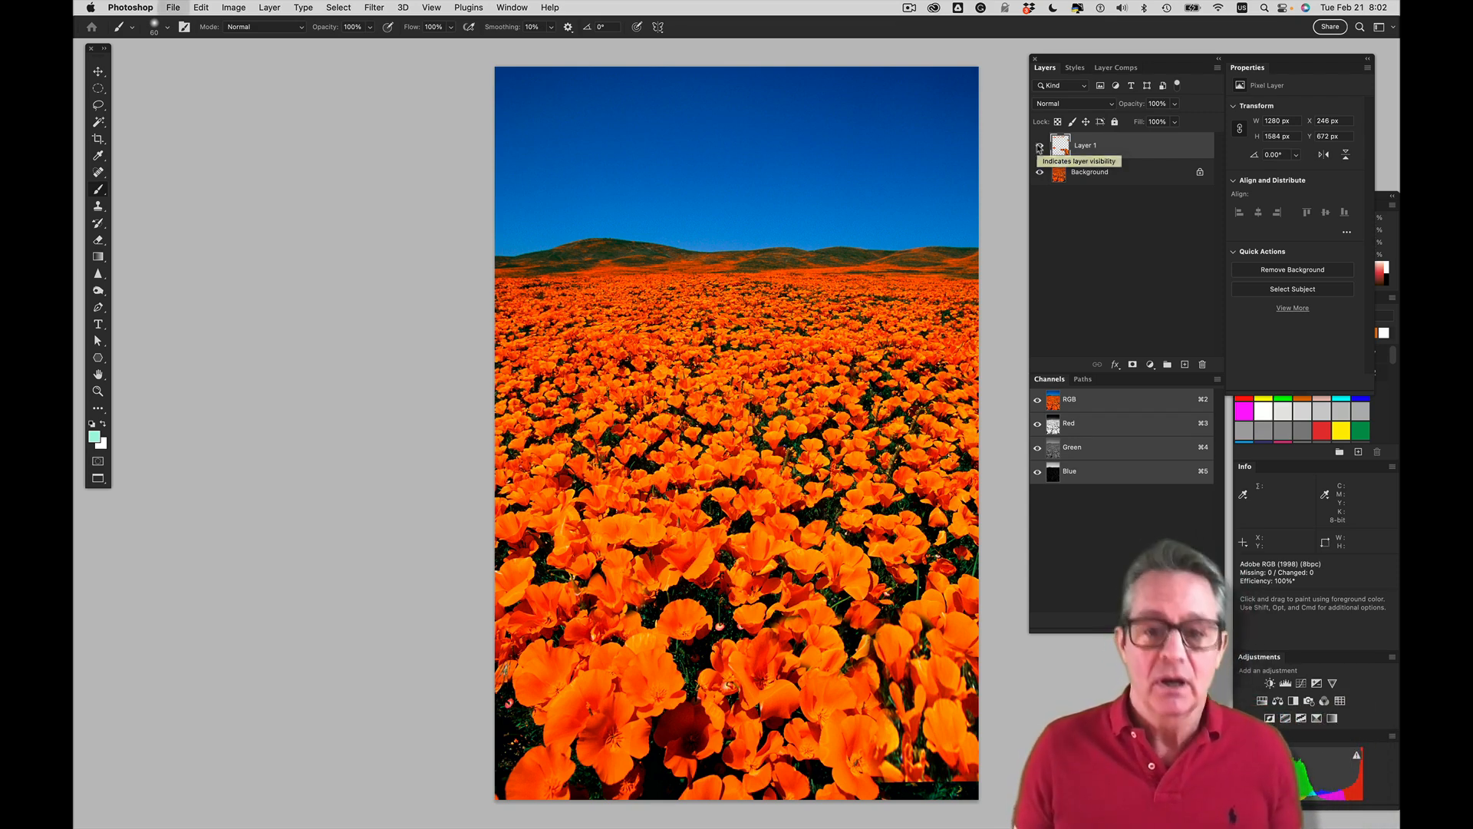
# Close the poppy image and add a new empty layer above the background of the cowgirl photo
pyautogui.press('super+w')
pyautogui.click(791, 313)
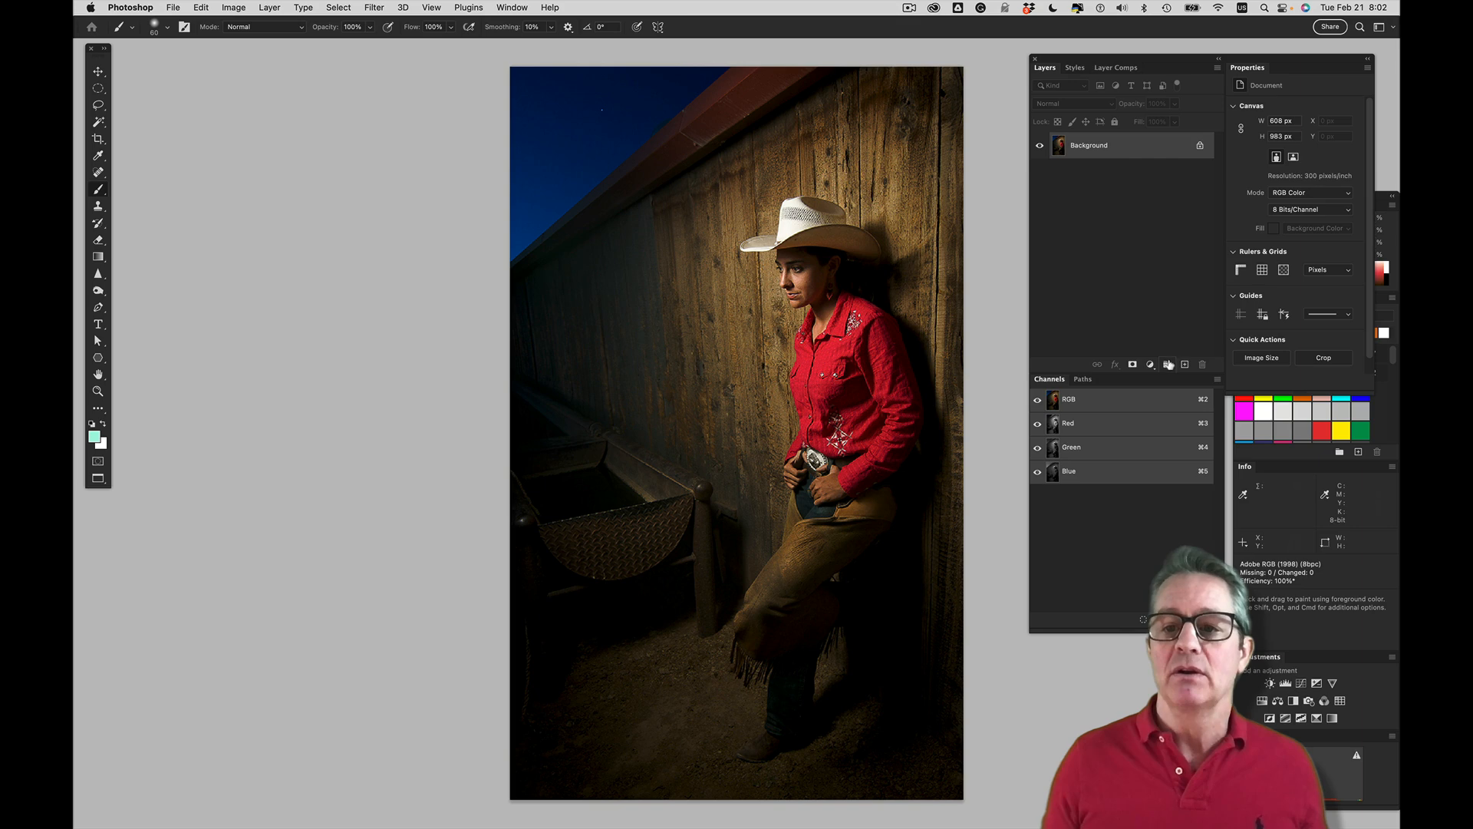
pyautogui.click(1183, 364)
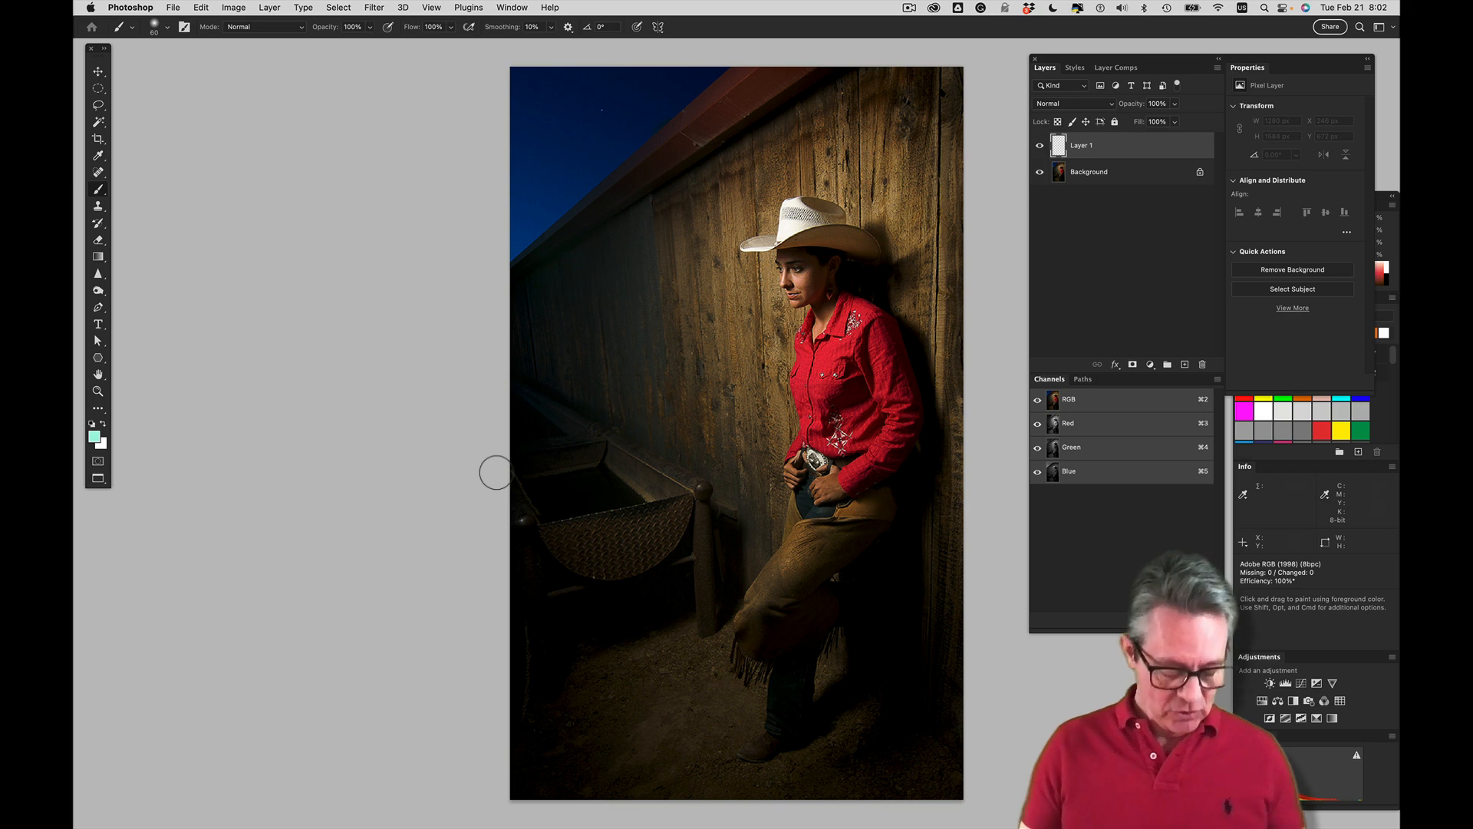
# Open the Vanishing Point filter on the cowgirl photo and delete the existing perspective plane from the wooden wall
pyautogui.press('super+alt+v')
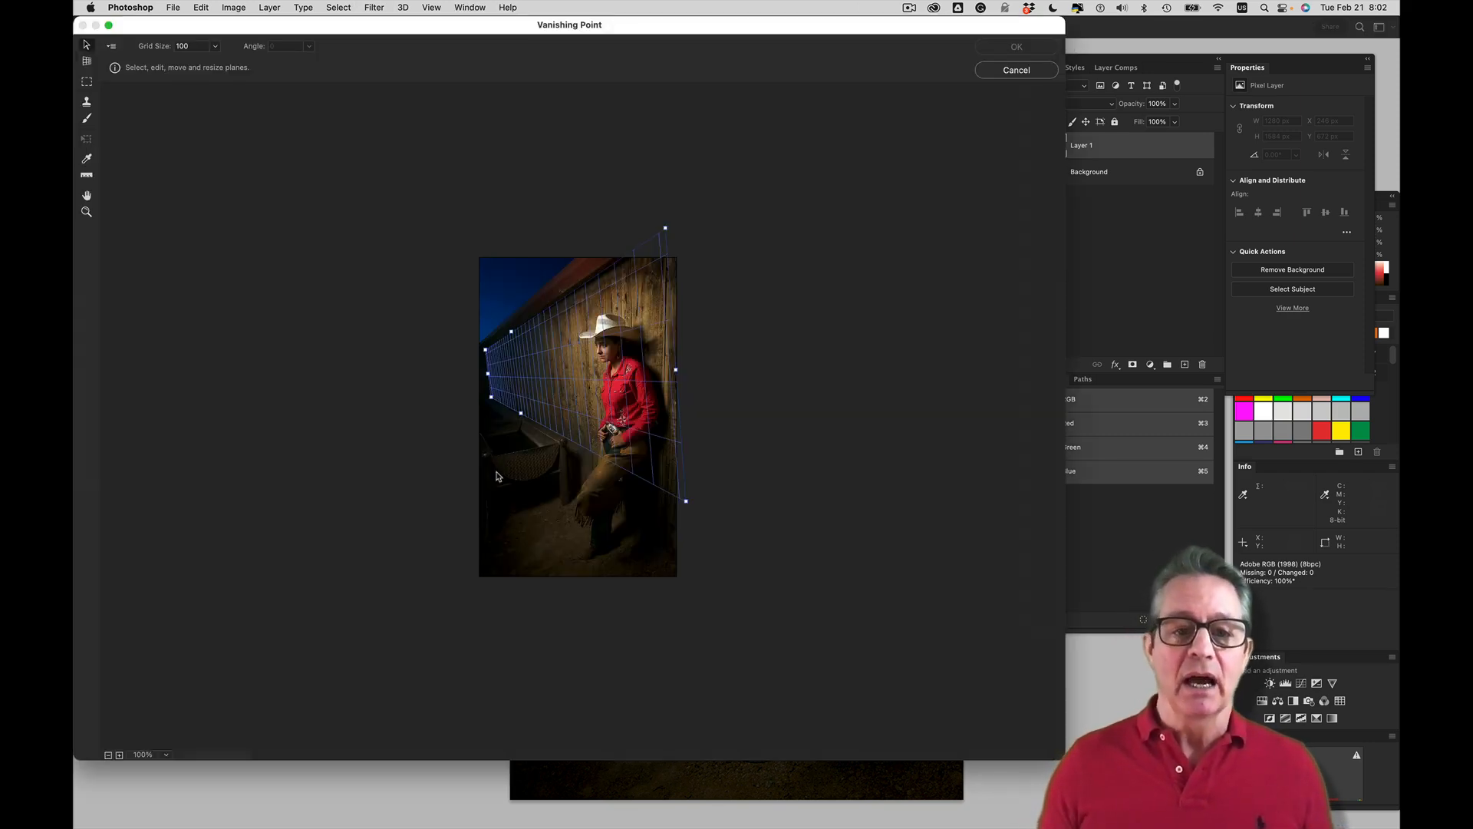
pyautogui.press('BackSpace')
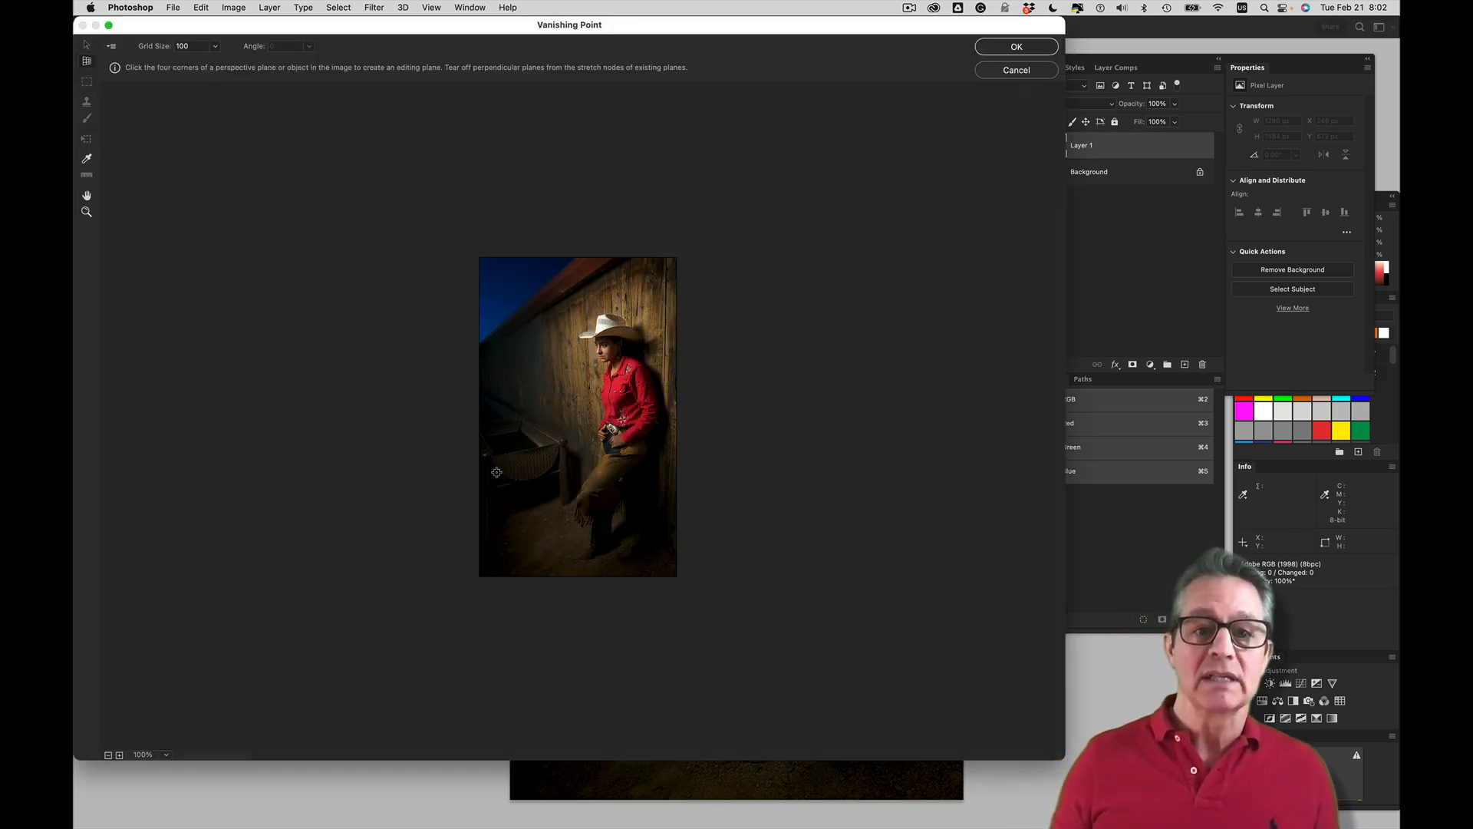
pyautogui.press('super+equal')
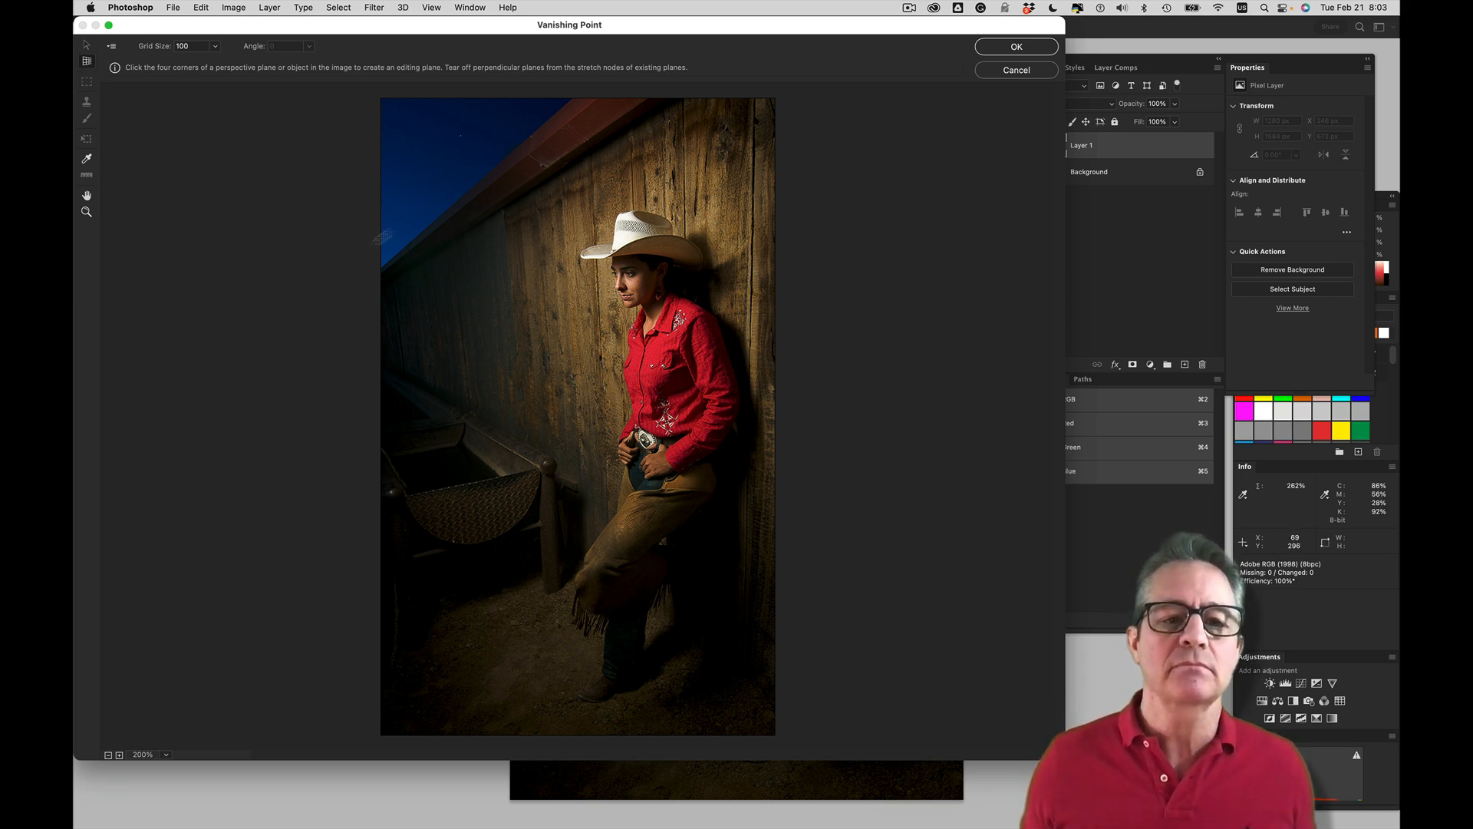
# Define a four-corner perspective plane on the wooden wall, between the cowgirl and the dark far section under the roofline
pyautogui.click(591, 156)
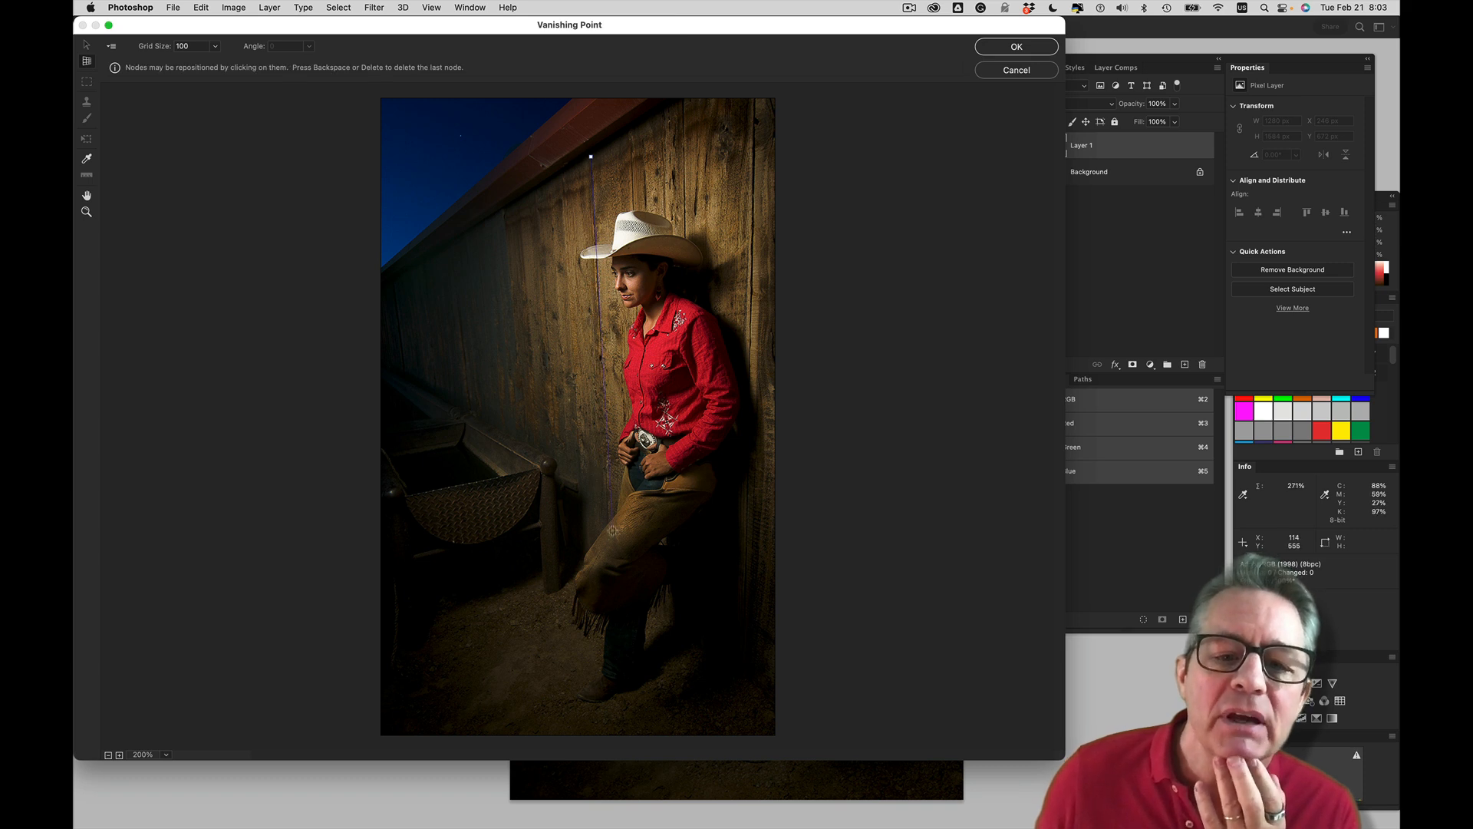
pyautogui.click(607, 589)
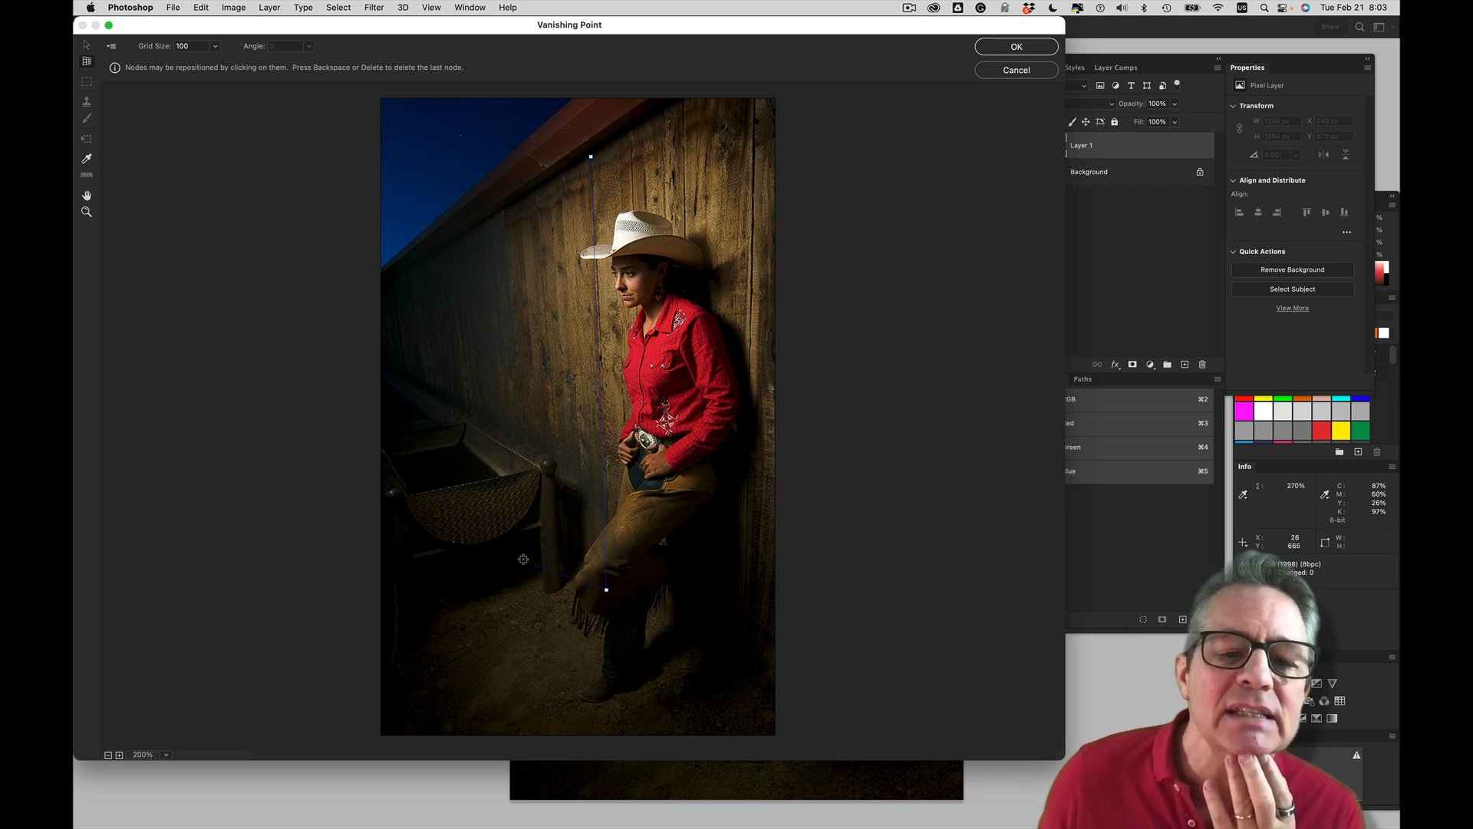
pyautogui.click(486, 547)
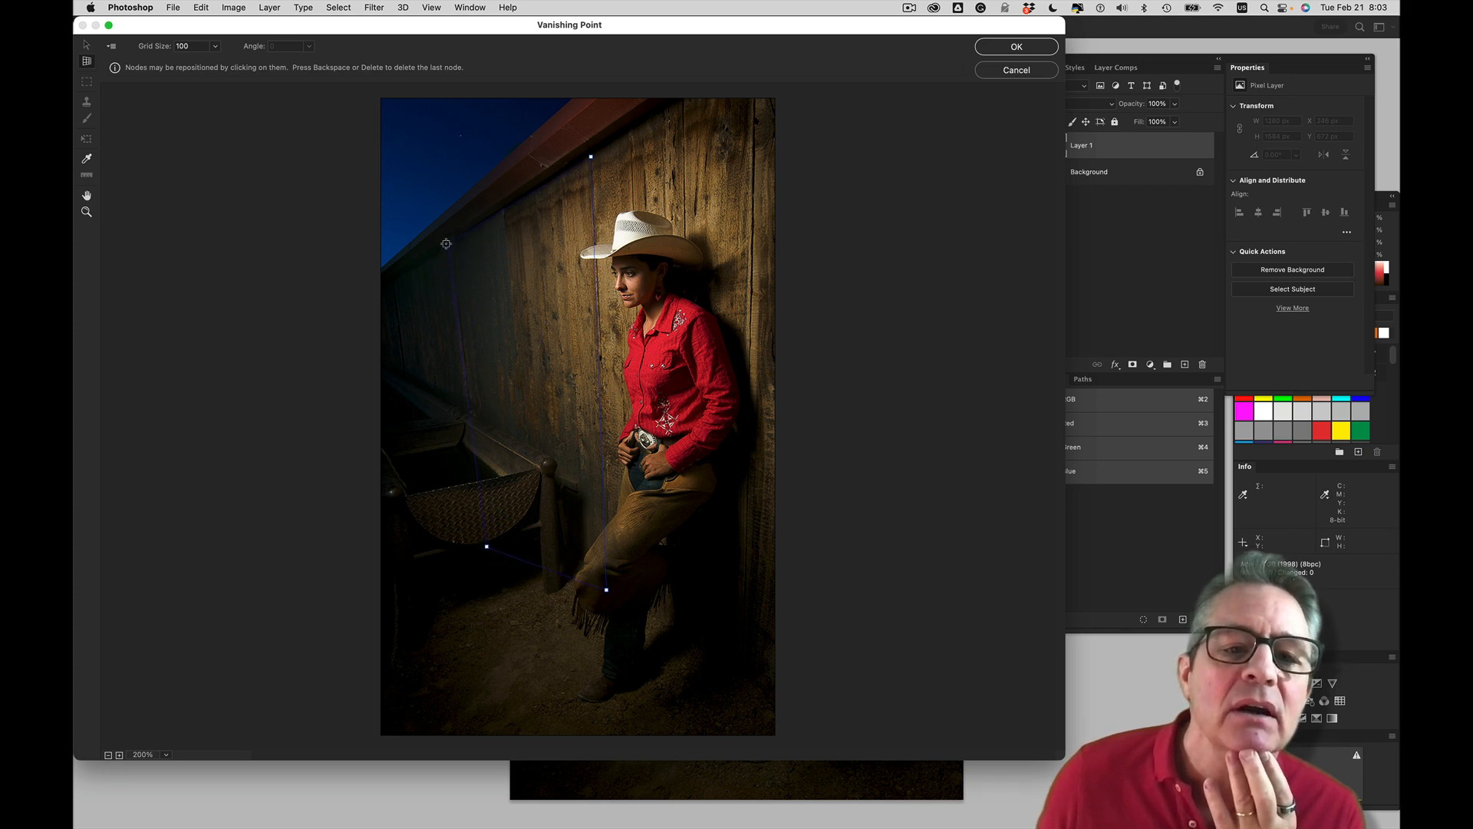
pyautogui.click(449, 246)
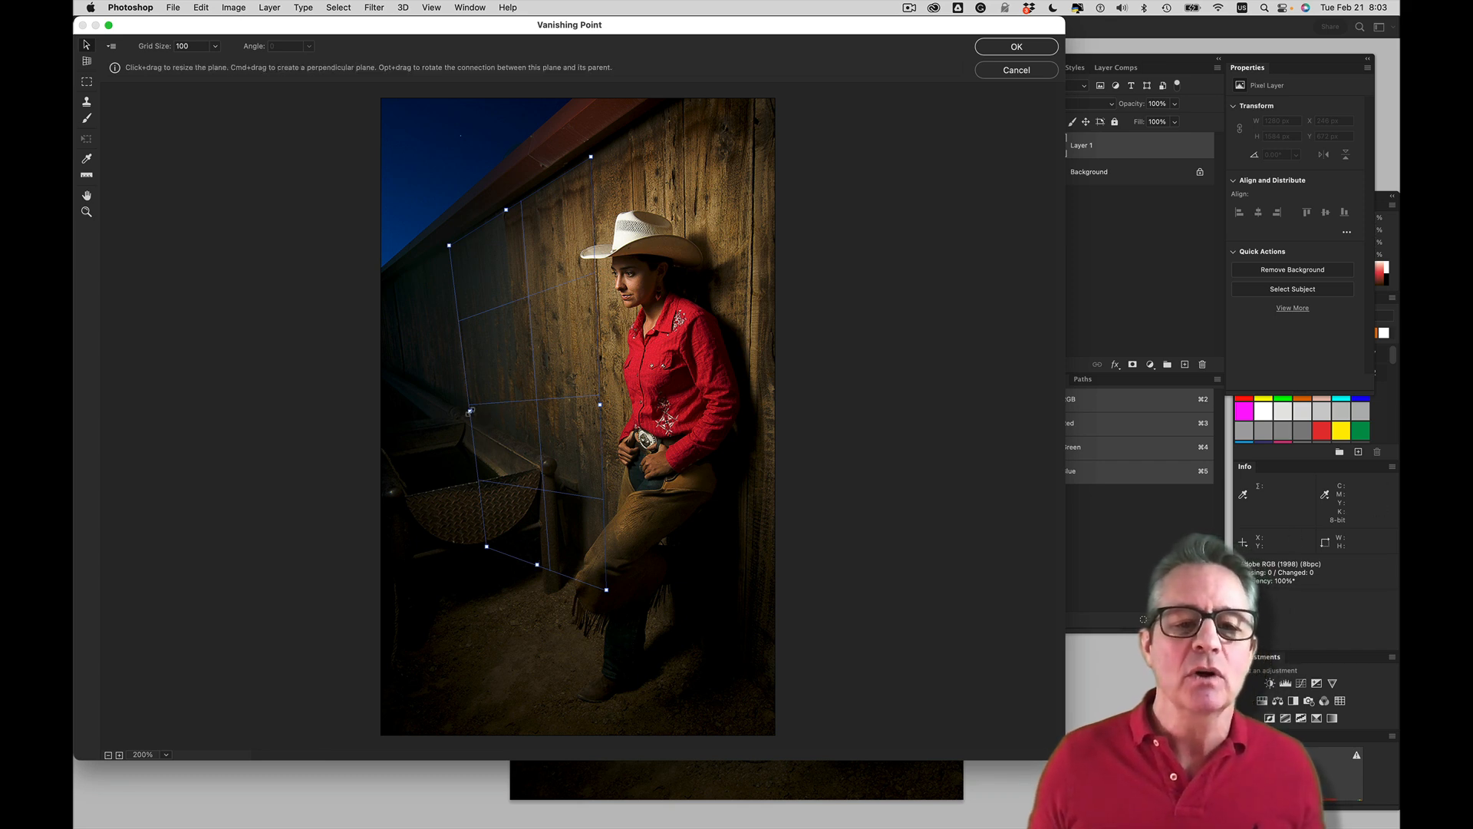
# Extend the wall plane past the photo's far-wall edge and behind the cowgirl, and adjust its lower near corner to the wall's perspective
pyautogui.moveTo(465, 413); pyautogui.dragTo(372, 431)
pyautogui.moveTo(600, 404); pyautogui.dragTo(735, 388)
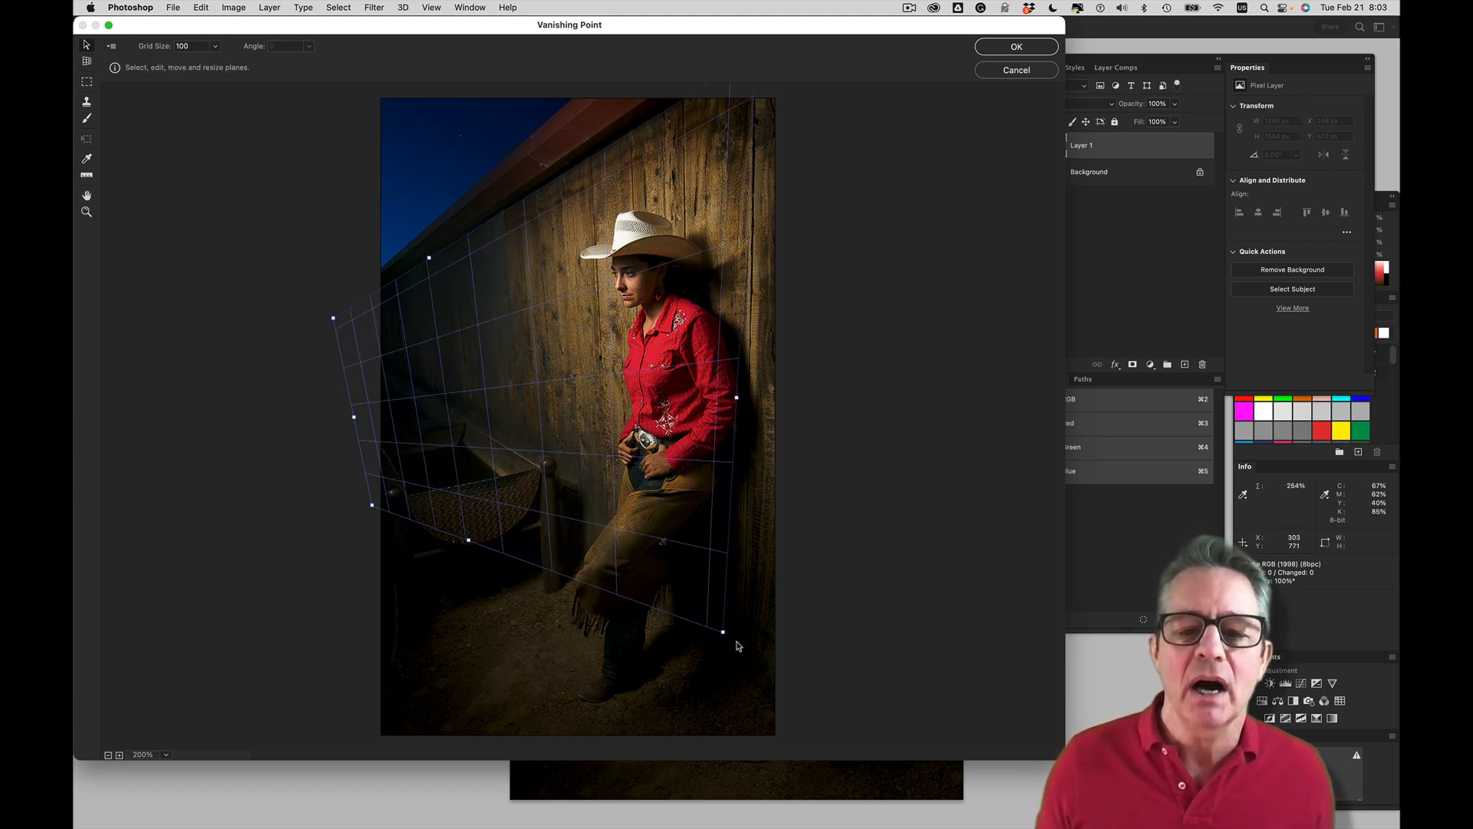
pyautogui.moveTo(724, 633); pyautogui.dragTo(740, 633)
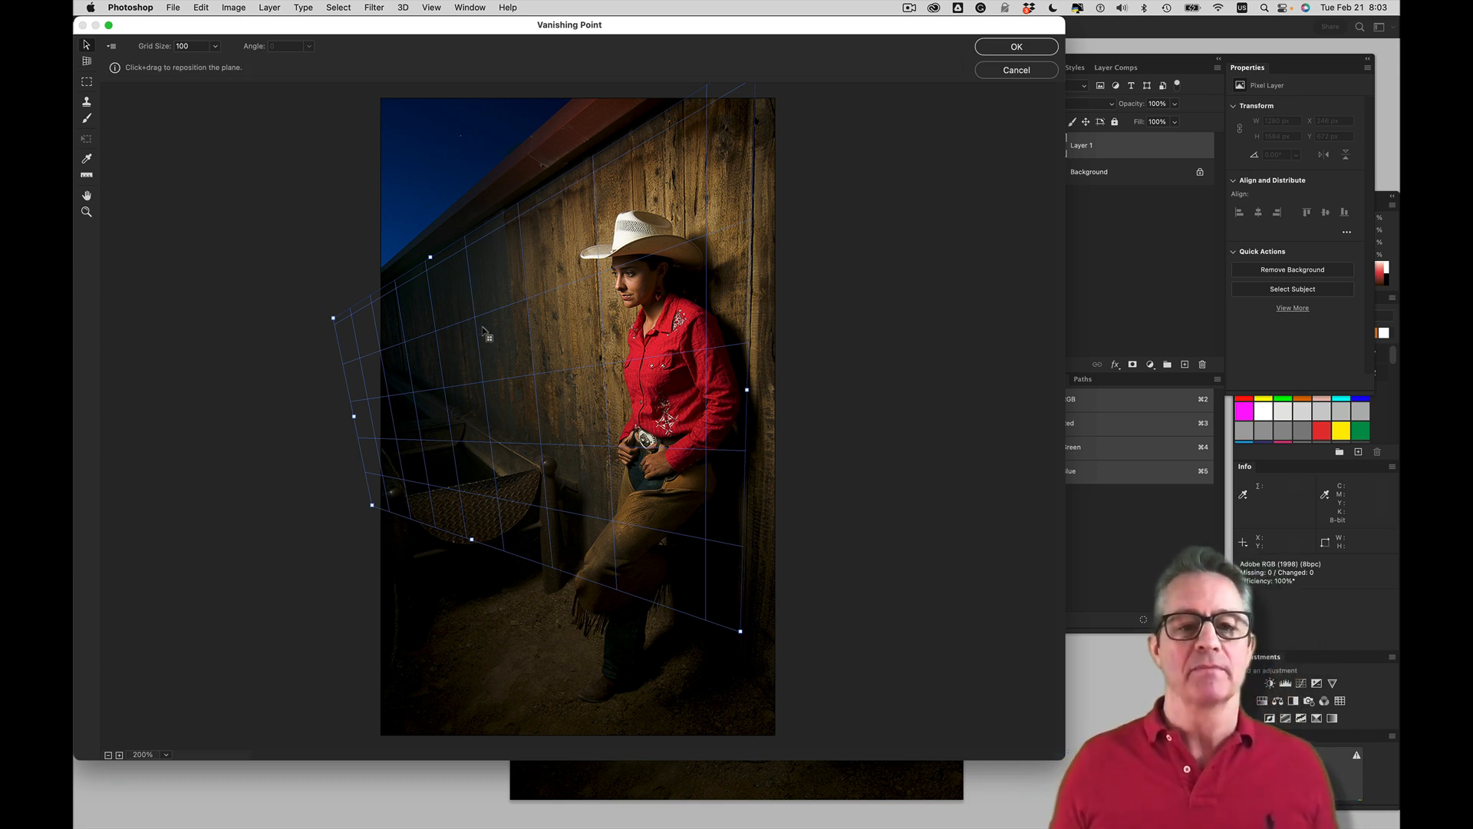
# Sample the lit wooden planks near the cowgirl's hat with the Stamp tool and clone them onto the dark wall below the roofline
pyautogui.click(87, 105)
pyautogui.press('alt')
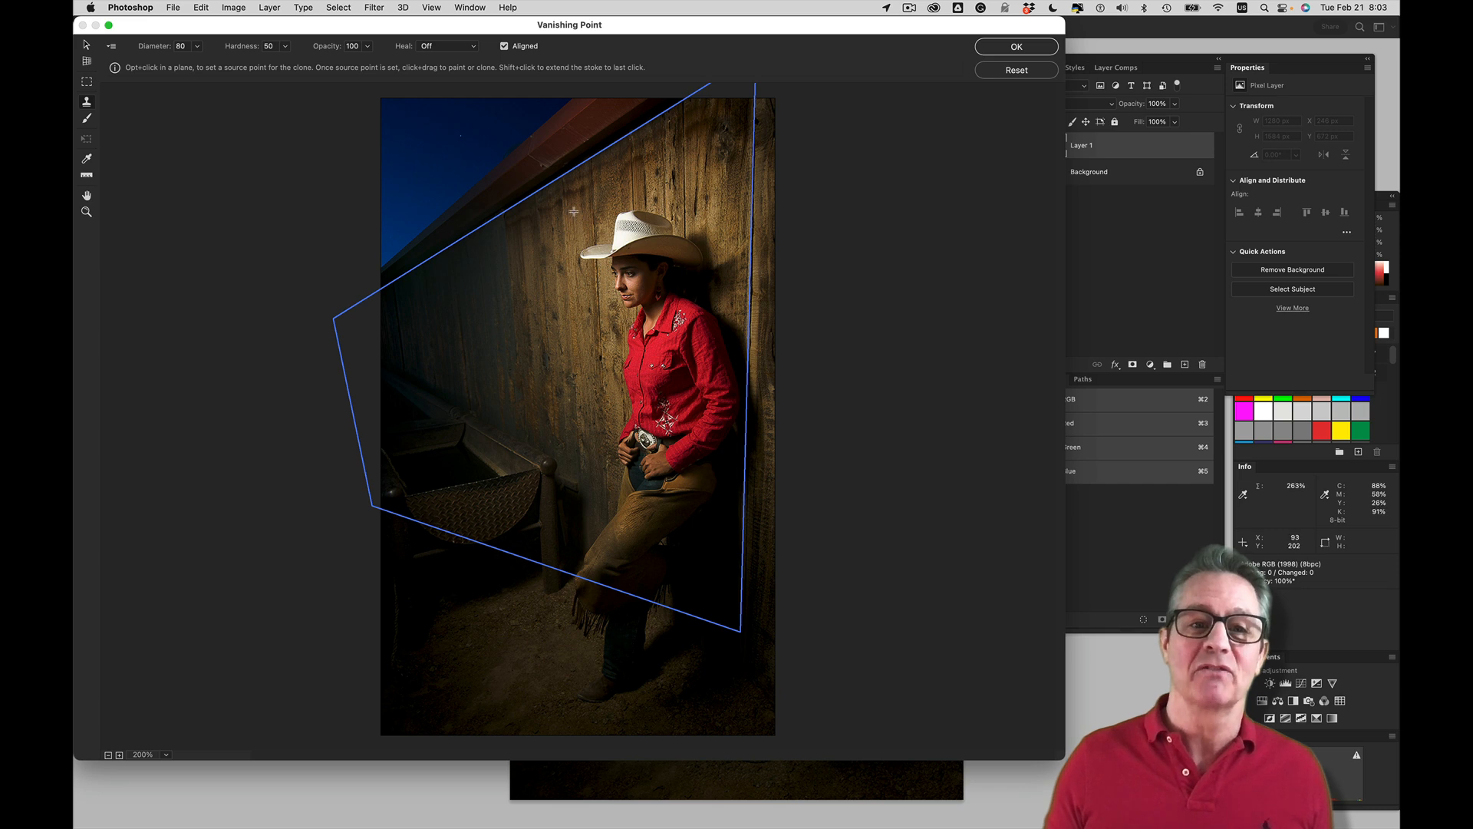
pyautogui.keyDown('alt'); pyautogui.click(562, 195); pyautogui.keyUp('alt')
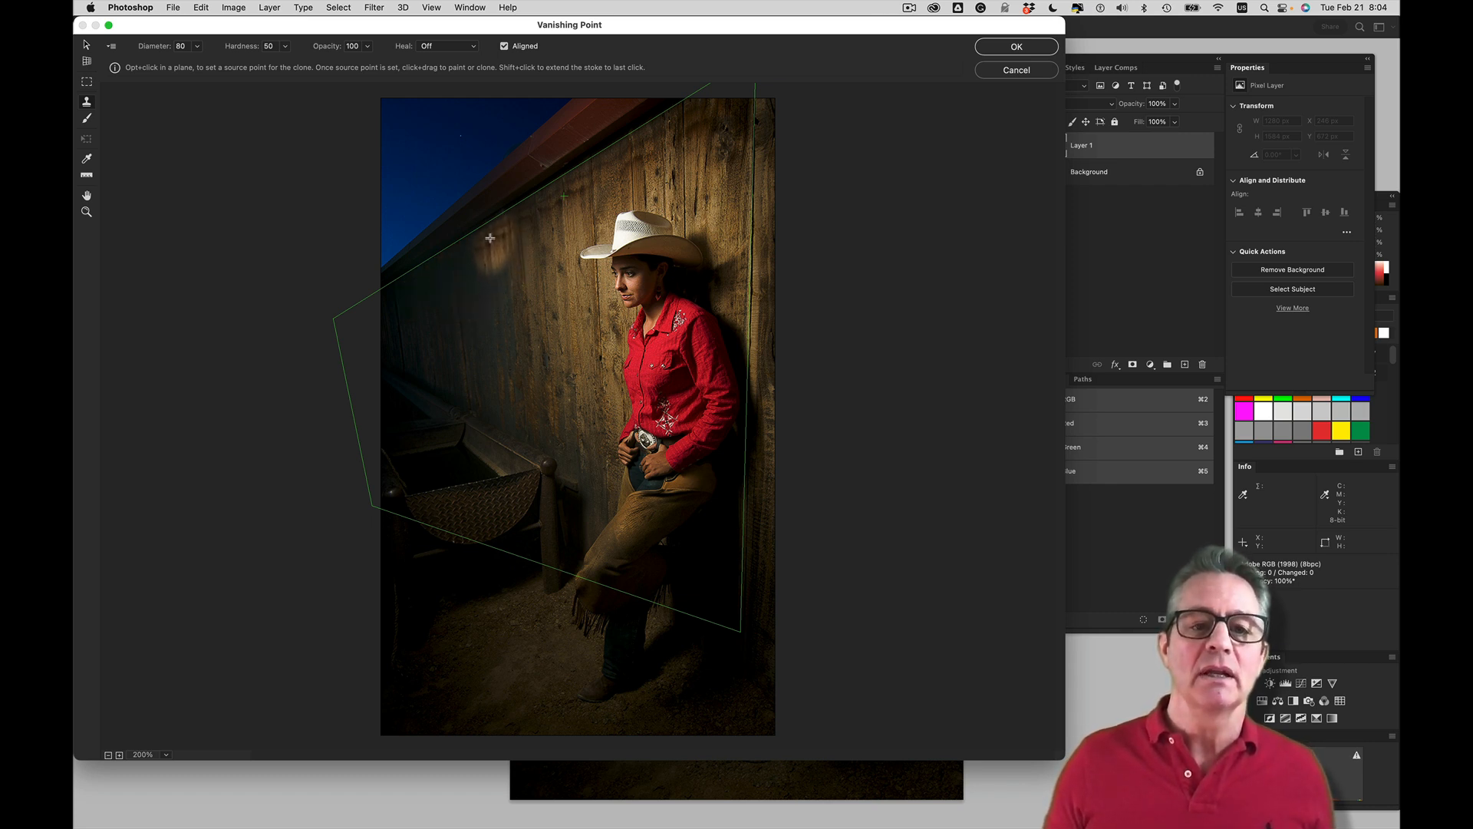
pyautogui.moveTo(490, 237)
pyautogui.mouseDown()
pyautogui.moveTo(505, 419)
pyautogui.moveTo(488, 415)
pyautogui.moveTo(473, 247)
pyautogui.mouseUp()
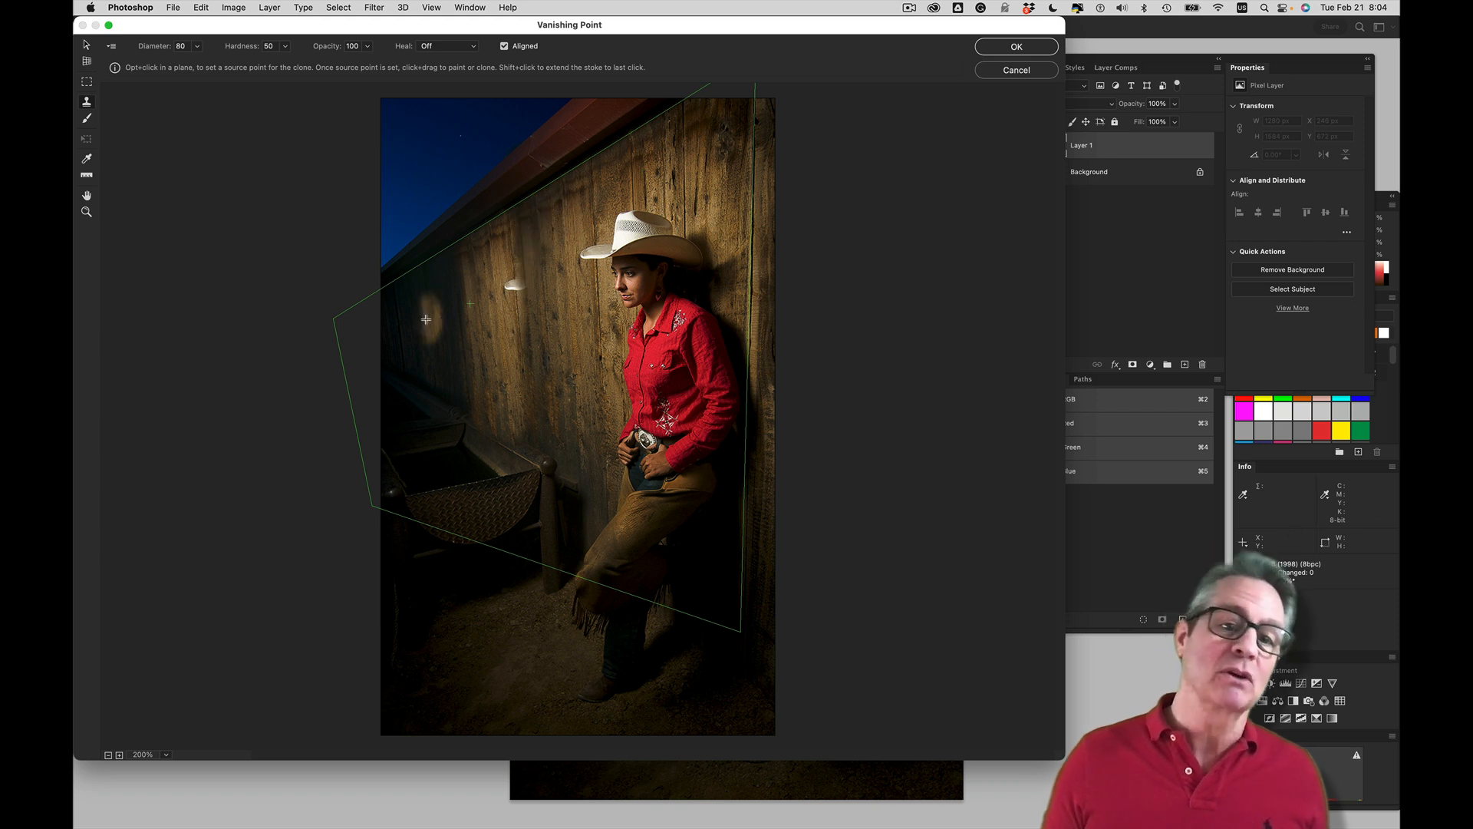
# Resample the wall planks, clone over the stray hat fragment on the wall, and undo the unwanted stroke
pyautogui.press('alt')
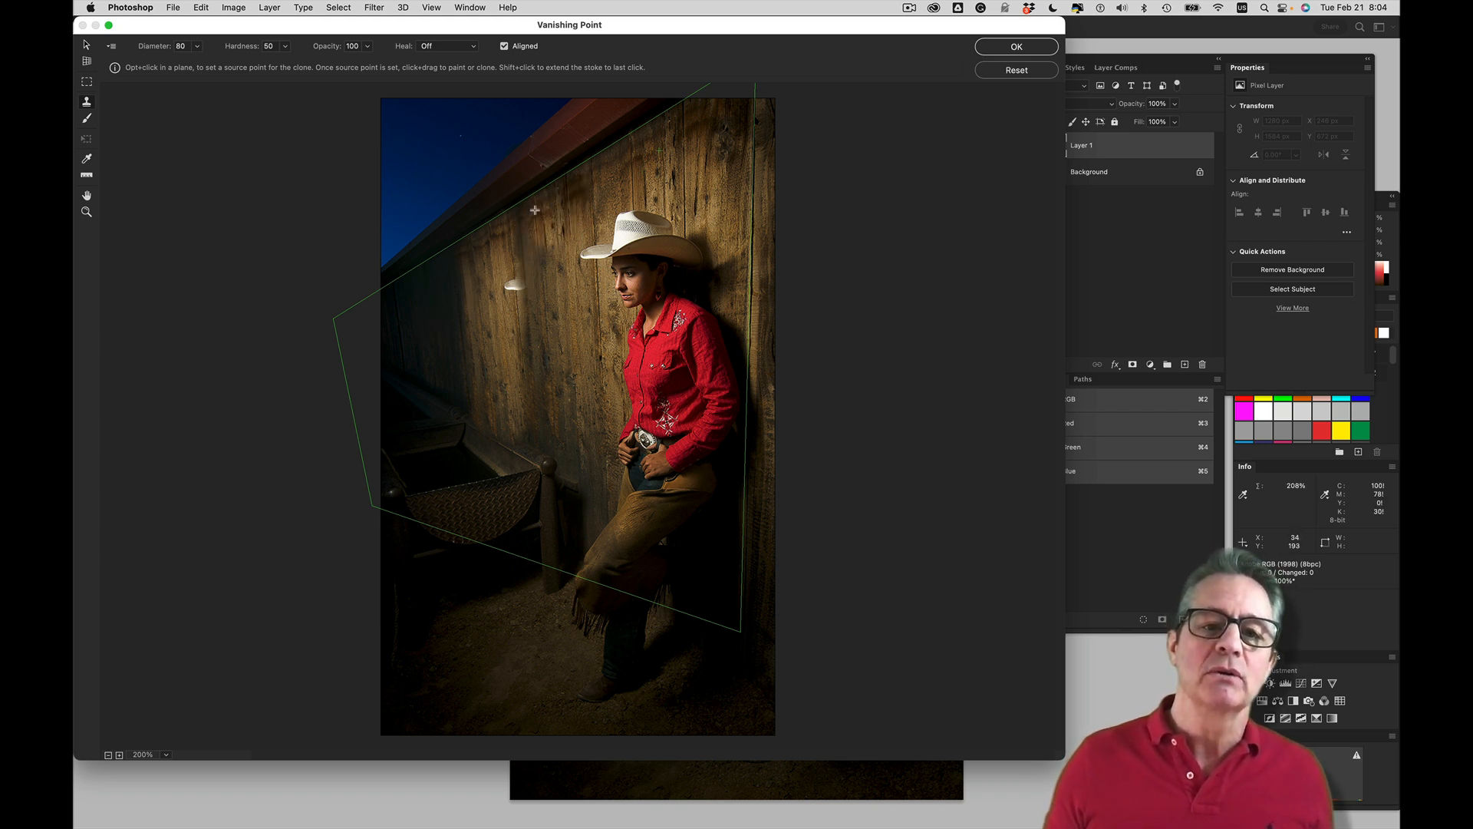
pyautogui.press('alt')
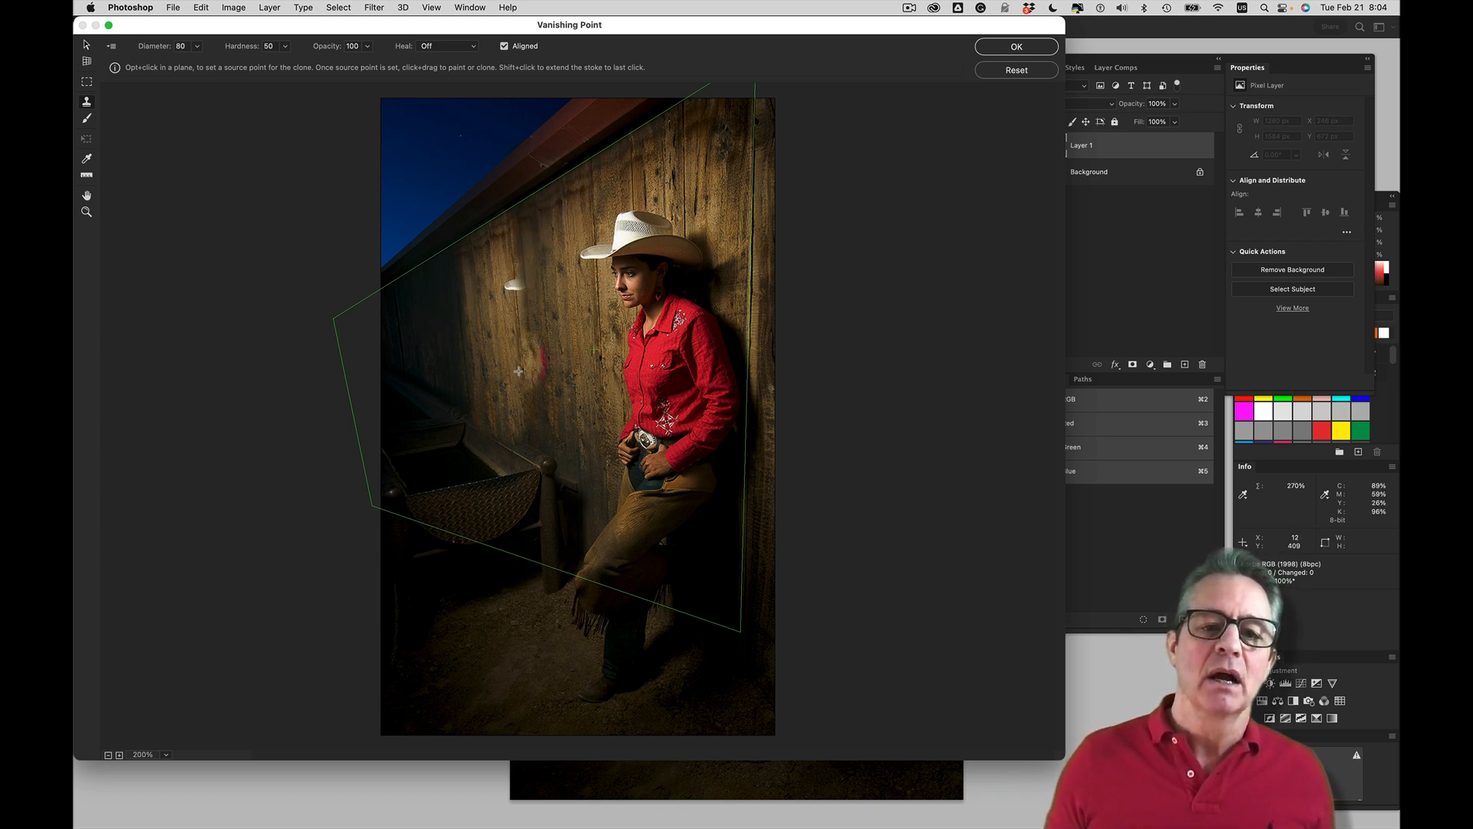
pyautogui.keyDown('alt'); pyautogui.click(519, 367); pyautogui.keyUp('alt')
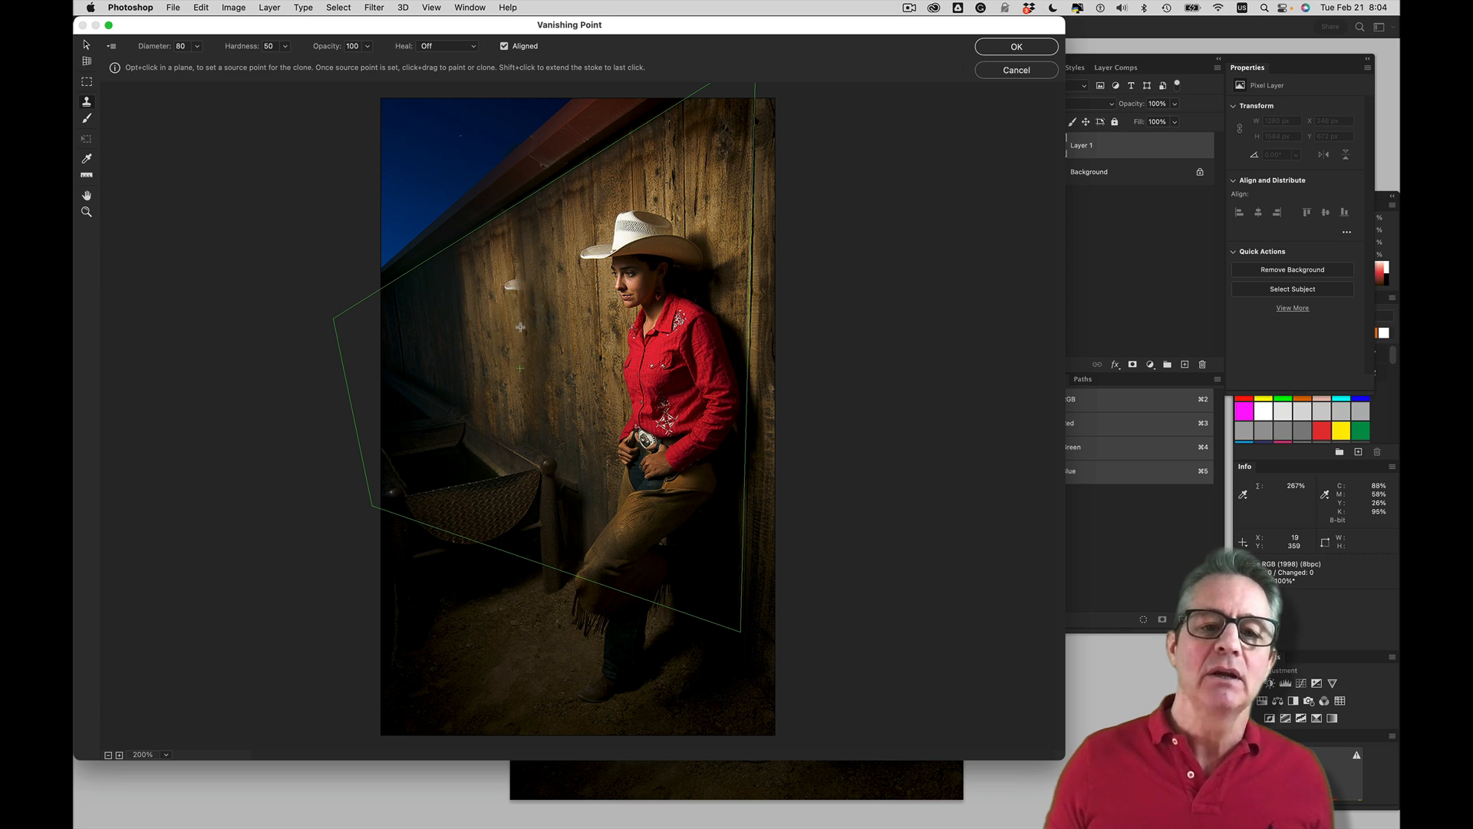
pyautogui.moveTo(518, 305); pyautogui.dragTo(564, 399)
pyautogui.press('super+z')
pyautogui.press('alt')
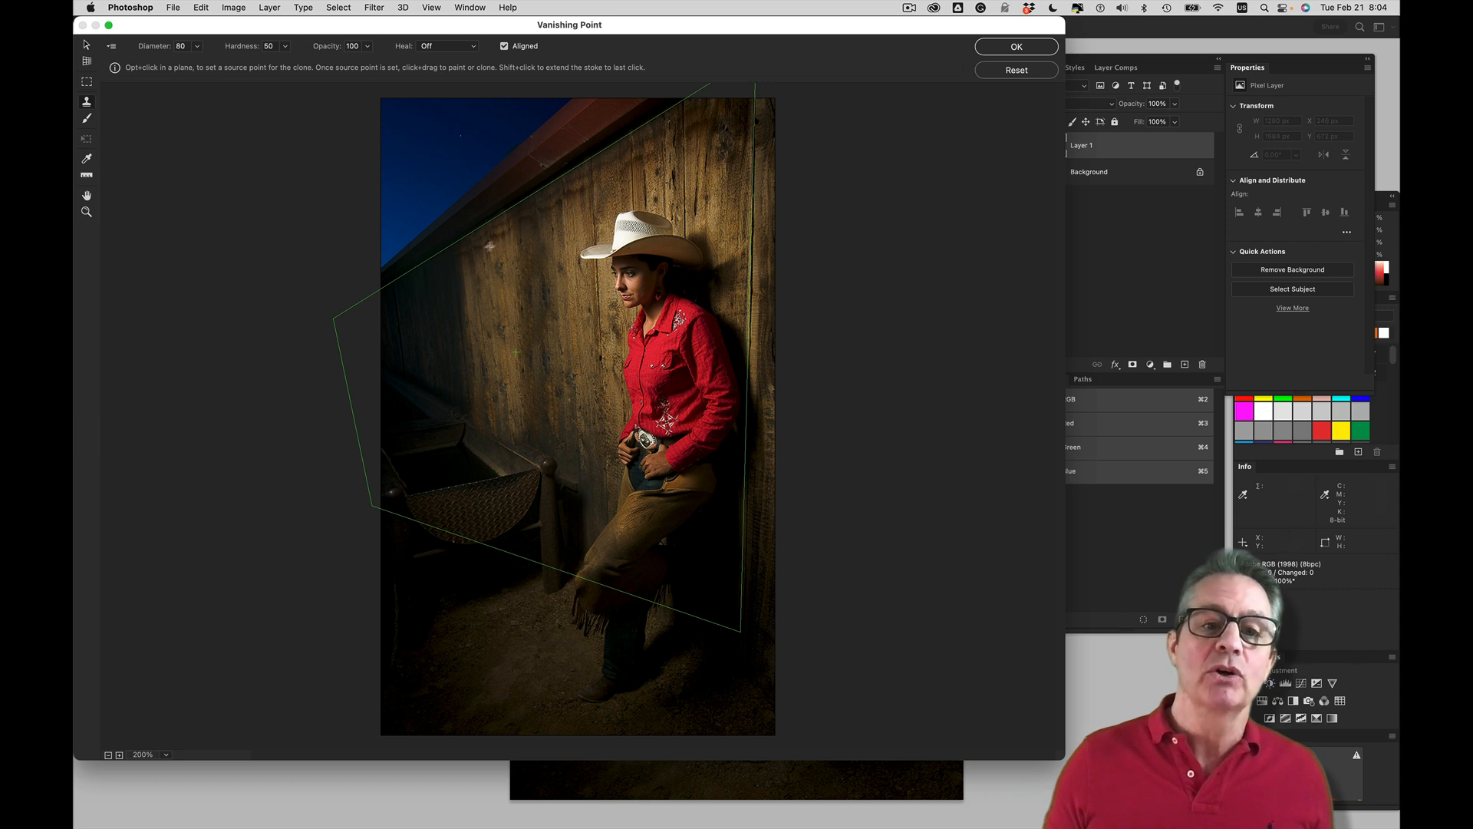
# Clone planks sampled beneath the roofline across the dark far wall to the photo's edge and apply the filter
pyautogui.keyDown('alt'); pyautogui.click(540, 209); pyautogui.keyUp('alt')
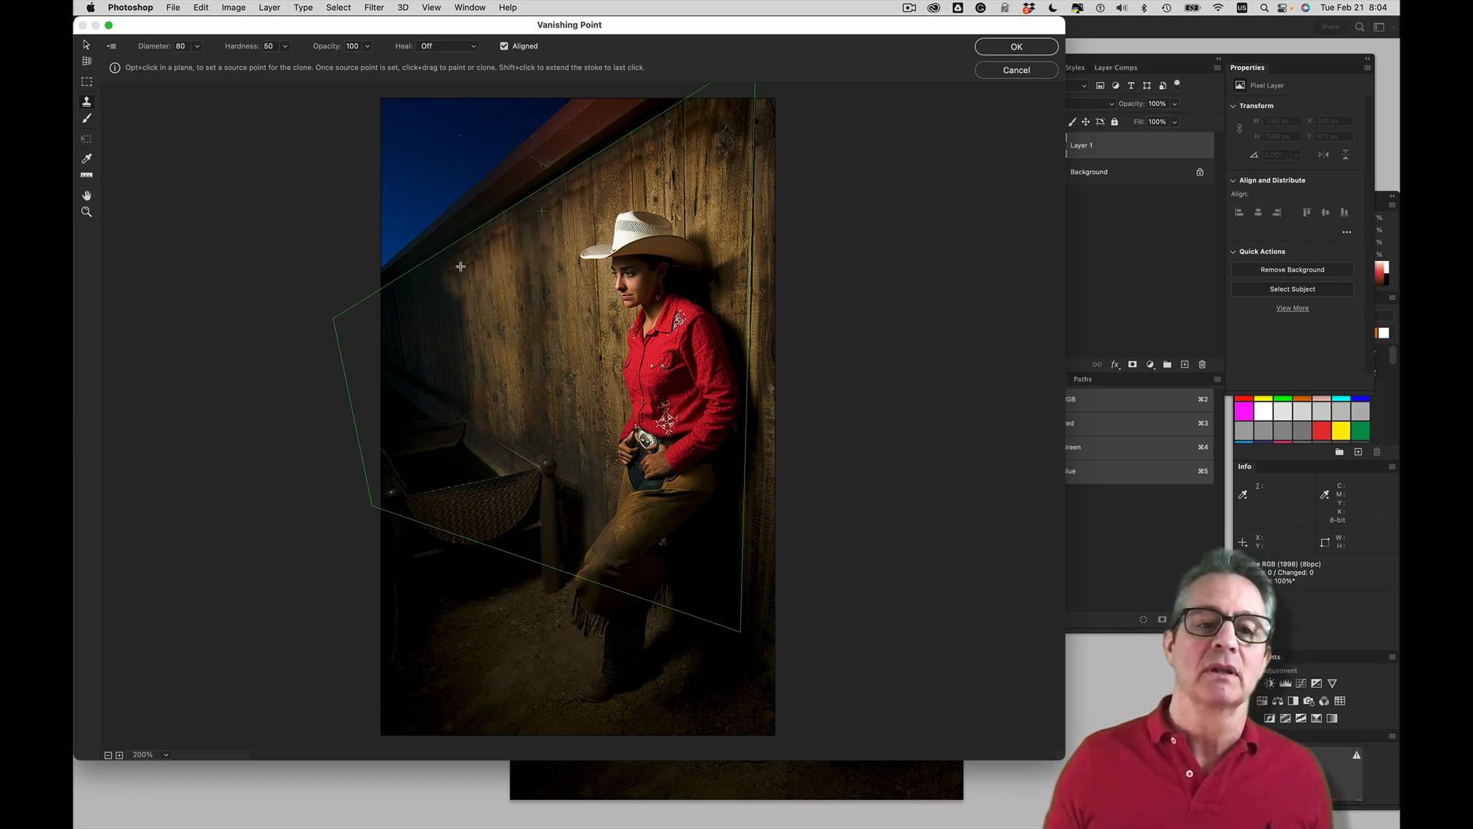
pyautogui.moveTo(453, 276)
pyautogui.mouseDown()
pyautogui.moveTo(459, 401)
pyautogui.moveTo(433, 378)
pyautogui.moveTo(421, 289)
pyautogui.moveTo(433, 360)
pyautogui.moveTo(405, 321)
pyautogui.moveTo(406, 290)
pyautogui.moveTo(404, 374)
pyautogui.moveTo(441, 413)
pyautogui.moveTo(444, 380)
pyautogui.moveTo(412, 371)
pyautogui.mouseUp()
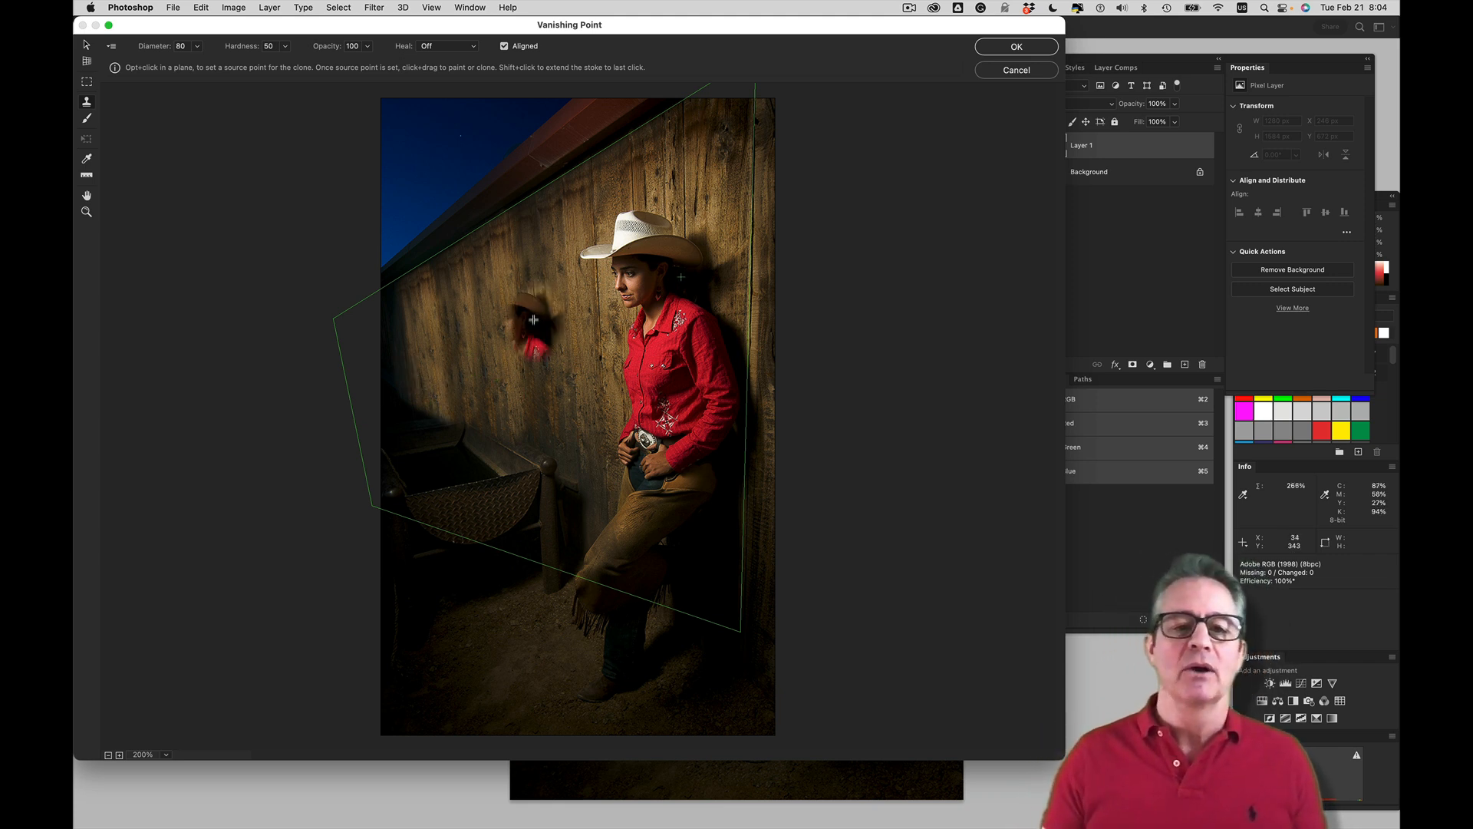
pyautogui.keyDown('alt'); pyautogui.click(516, 224); pyautogui.keyUp('alt')
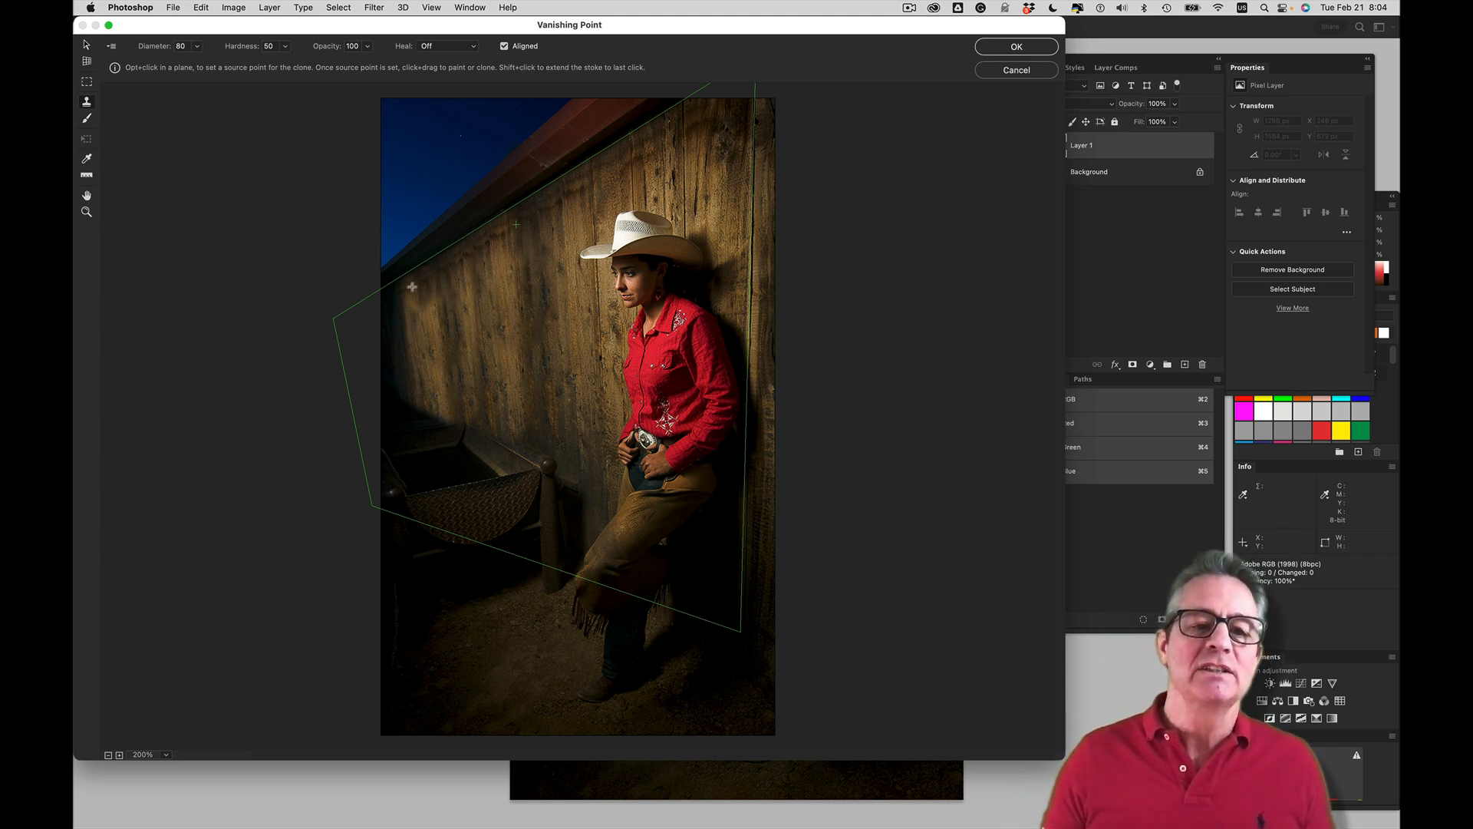
pyautogui.moveTo(399, 295)
pyautogui.mouseDown()
pyautogui.moveTo(411, 388)
pyautogui.moveTo(388, 387)
pyautogui.moveTo(390, 305)
pyautogui.mouseUp()
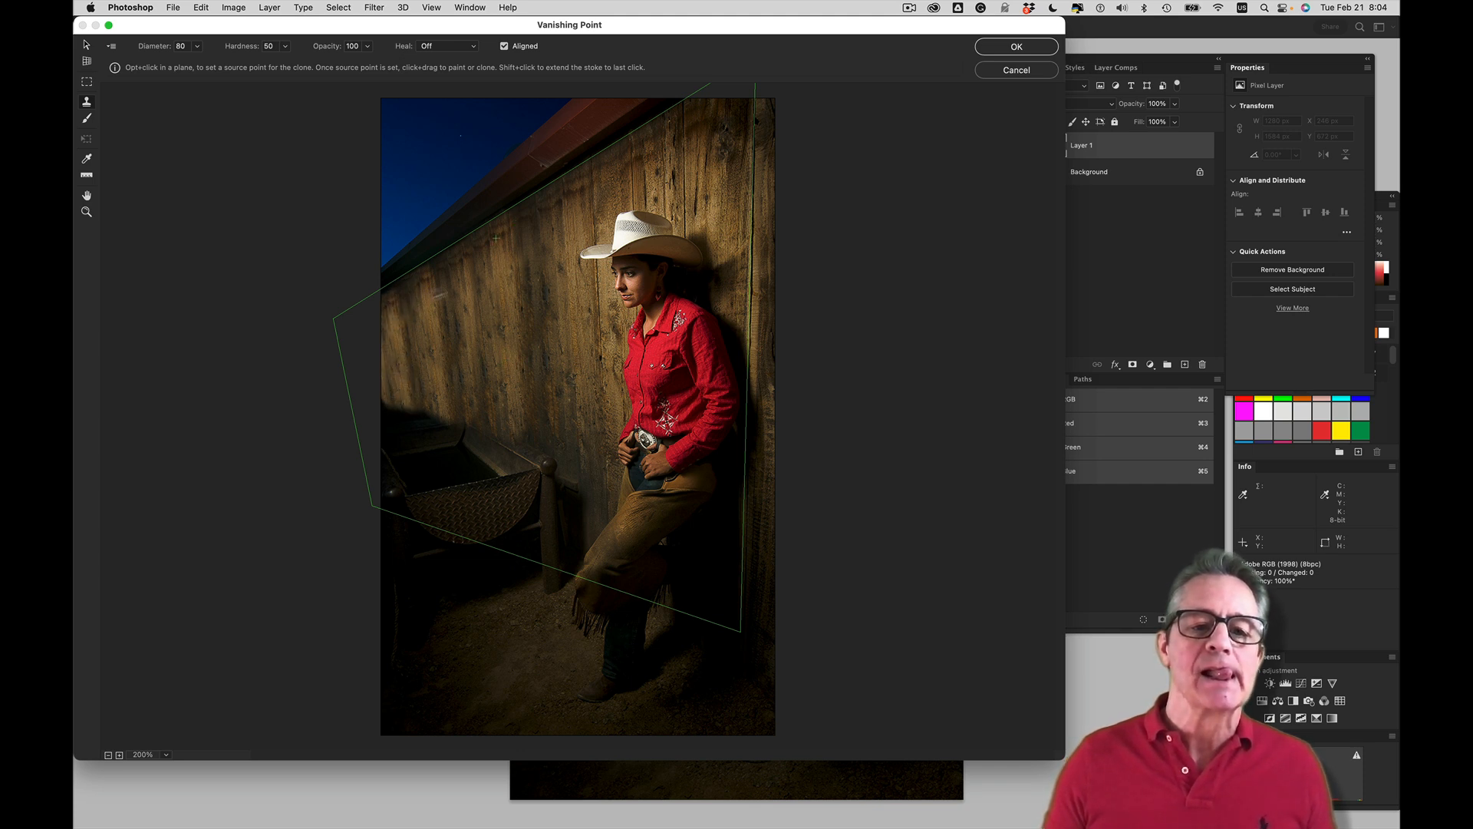
pyautogui.click(996, 47)
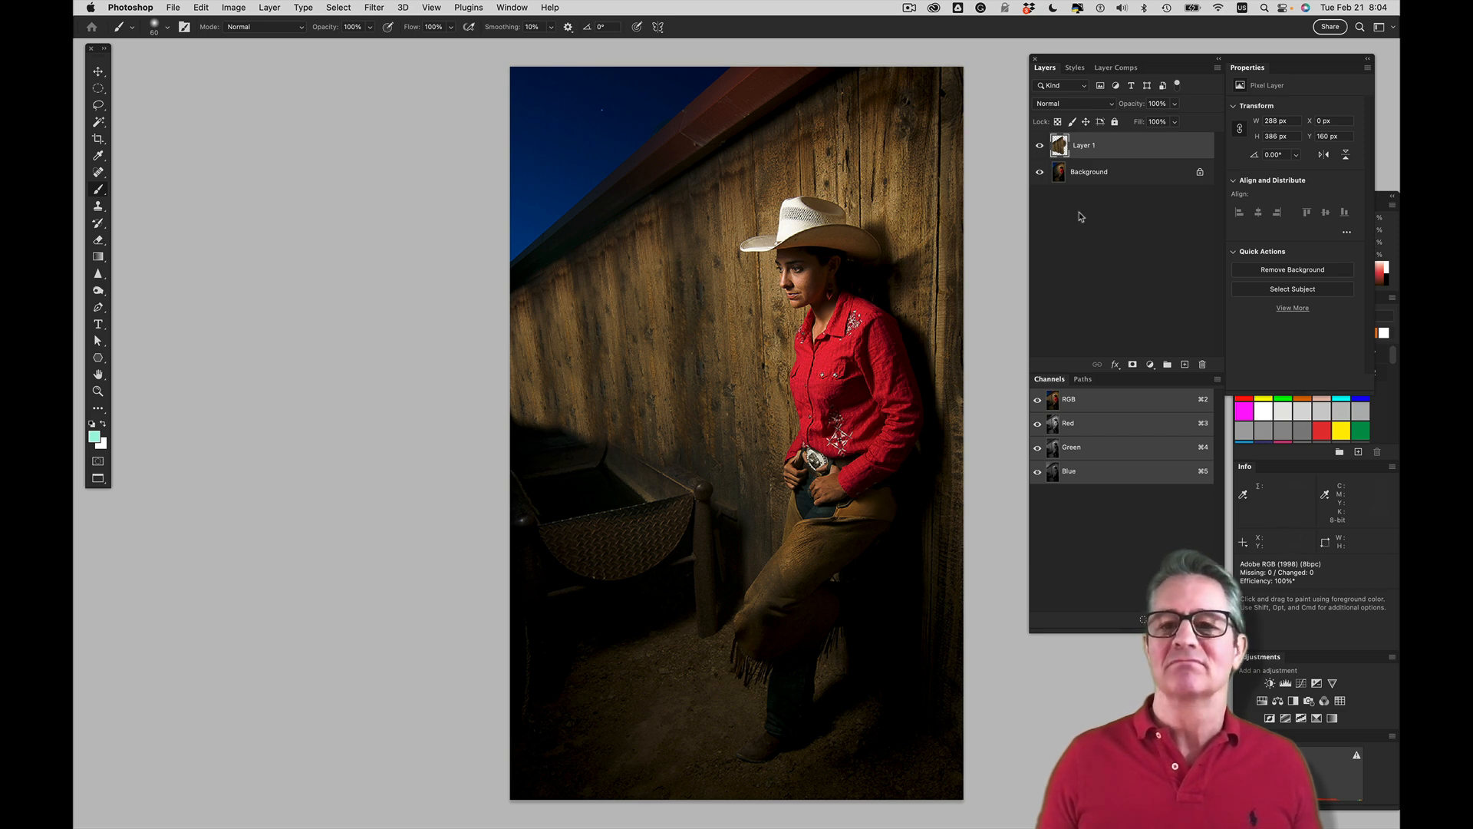
# Hide Layer 1 and lasso the trough and the ground beneath it, following the trough's upper edge against the wall
pyautogui.click(1039, 147)
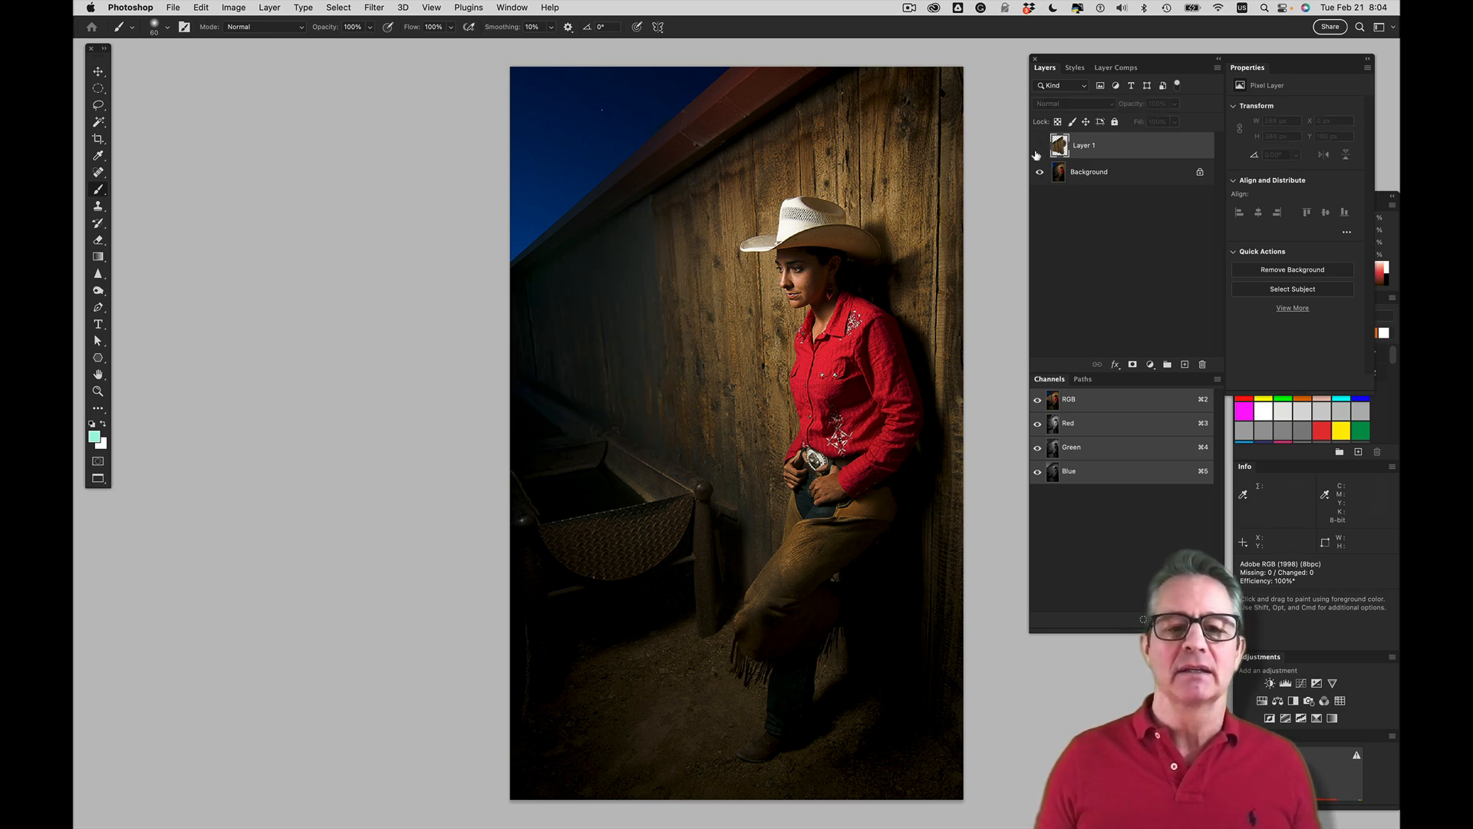
pyautogui.click(99, 106)
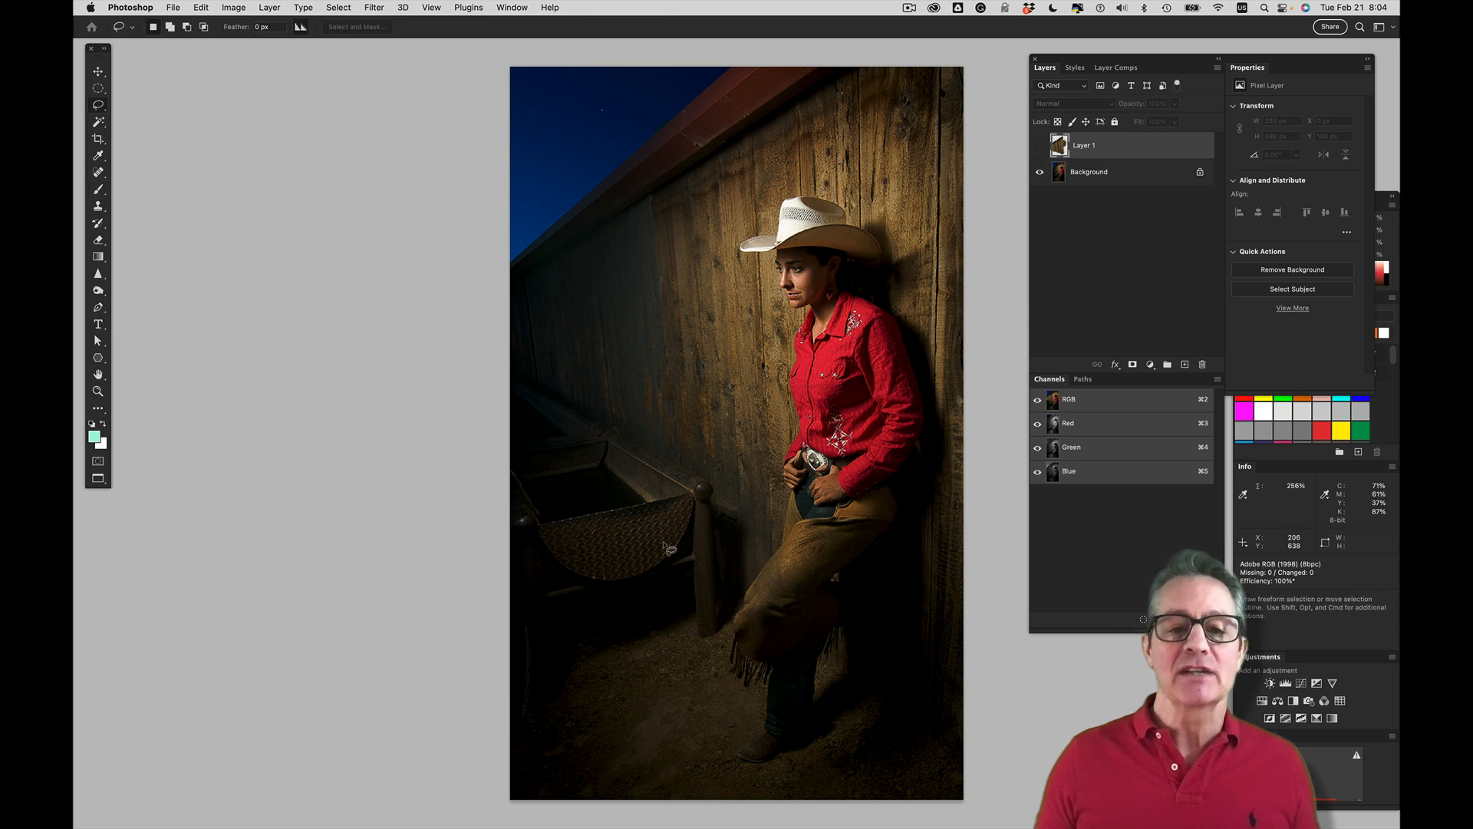
pyautogui.click(698, 480)
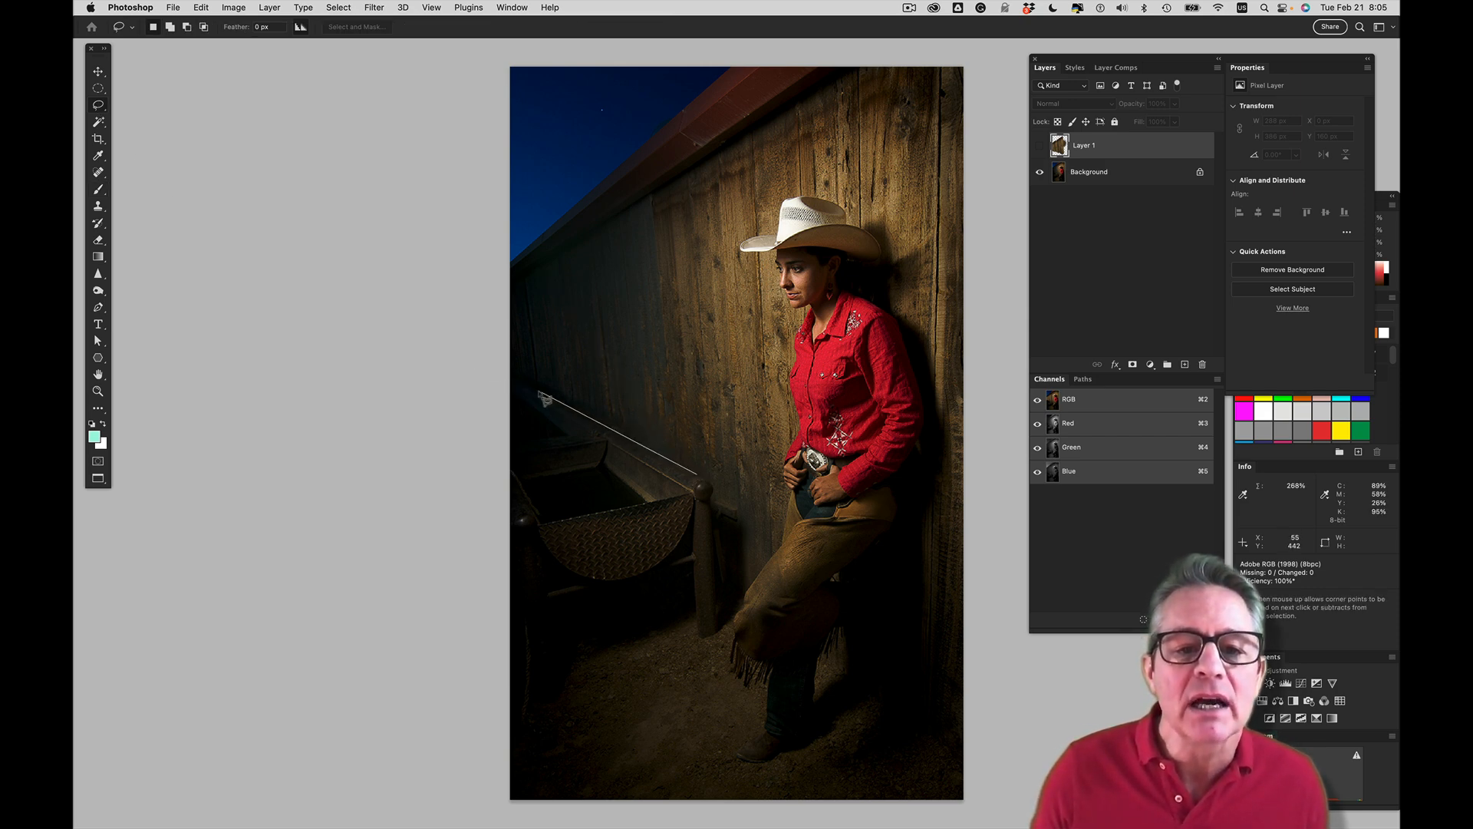
pyautogui.moveTo(516, 378)
pyautogui.mouseDown()
pyautogui.moveTo(437, 517)
pyautogui.moveTo(690, 750)
pyautogui.moveTo(714, 729)
pyautogui.mouseUp()
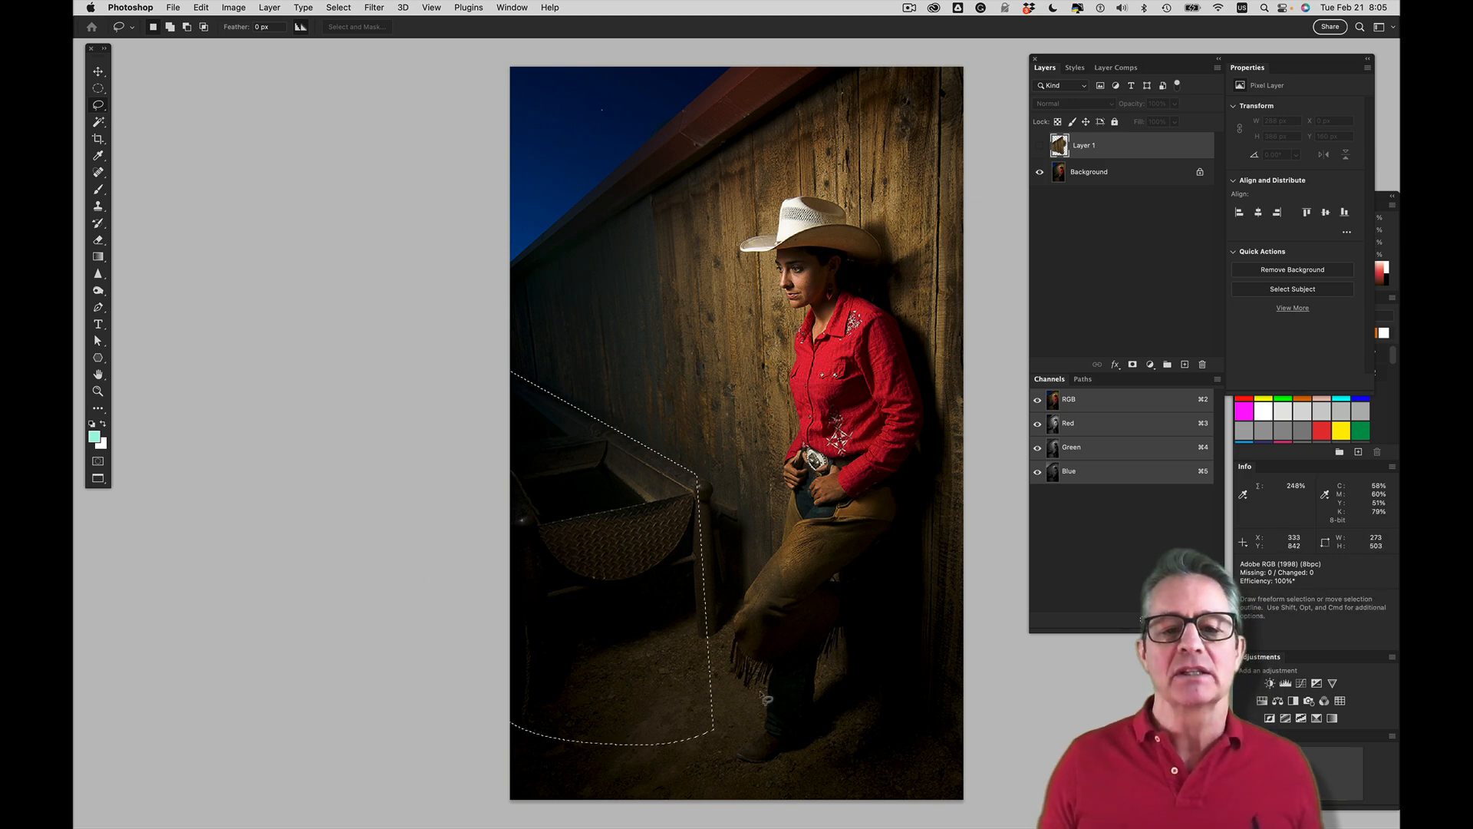
# Show Layer 1 again and add a layer mask that hides the cloned planks inside the selected trough area
pyautogui.click(1040, 146)
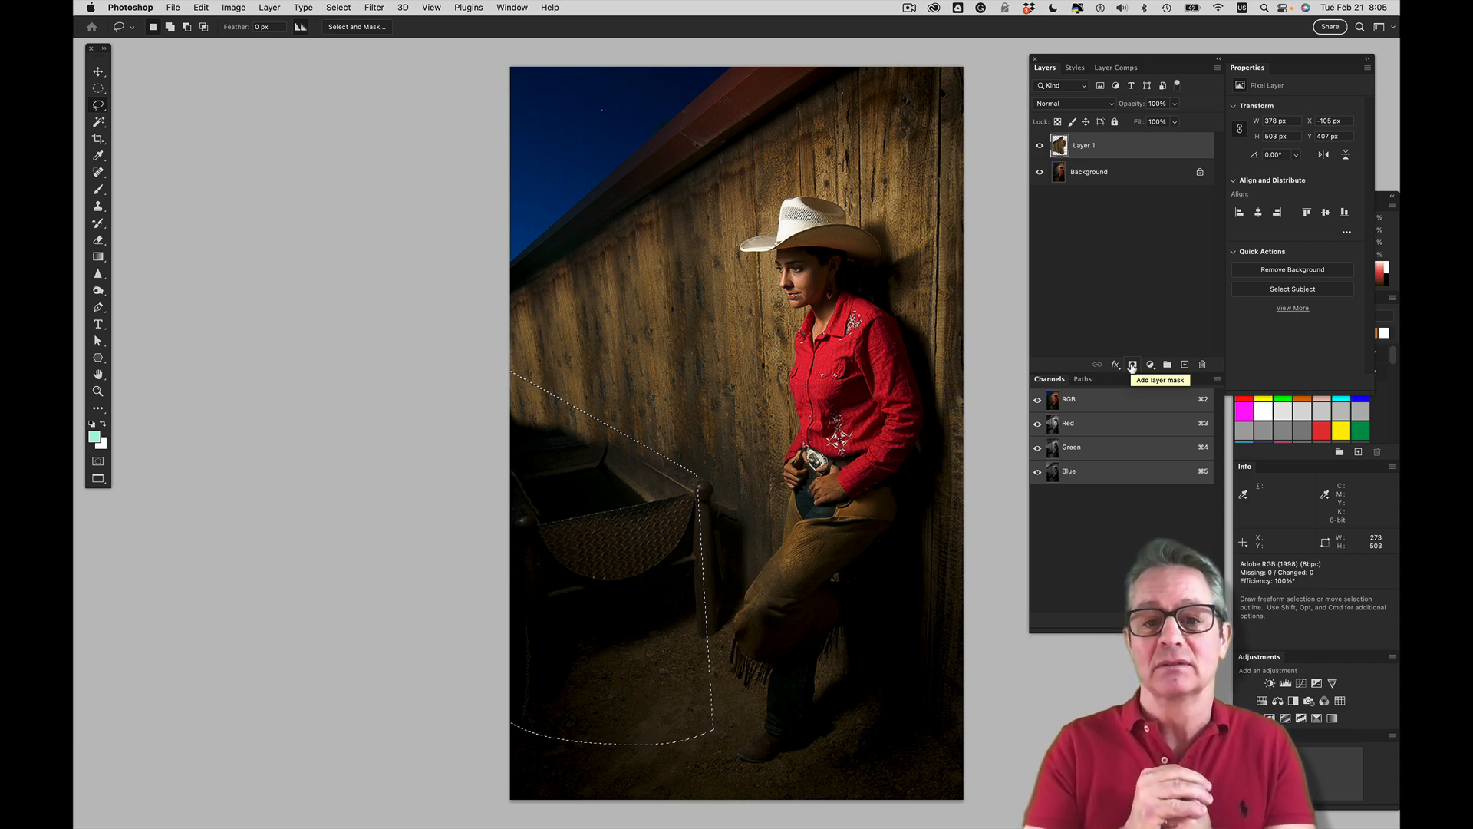
pyautogui.click(1132, 366)
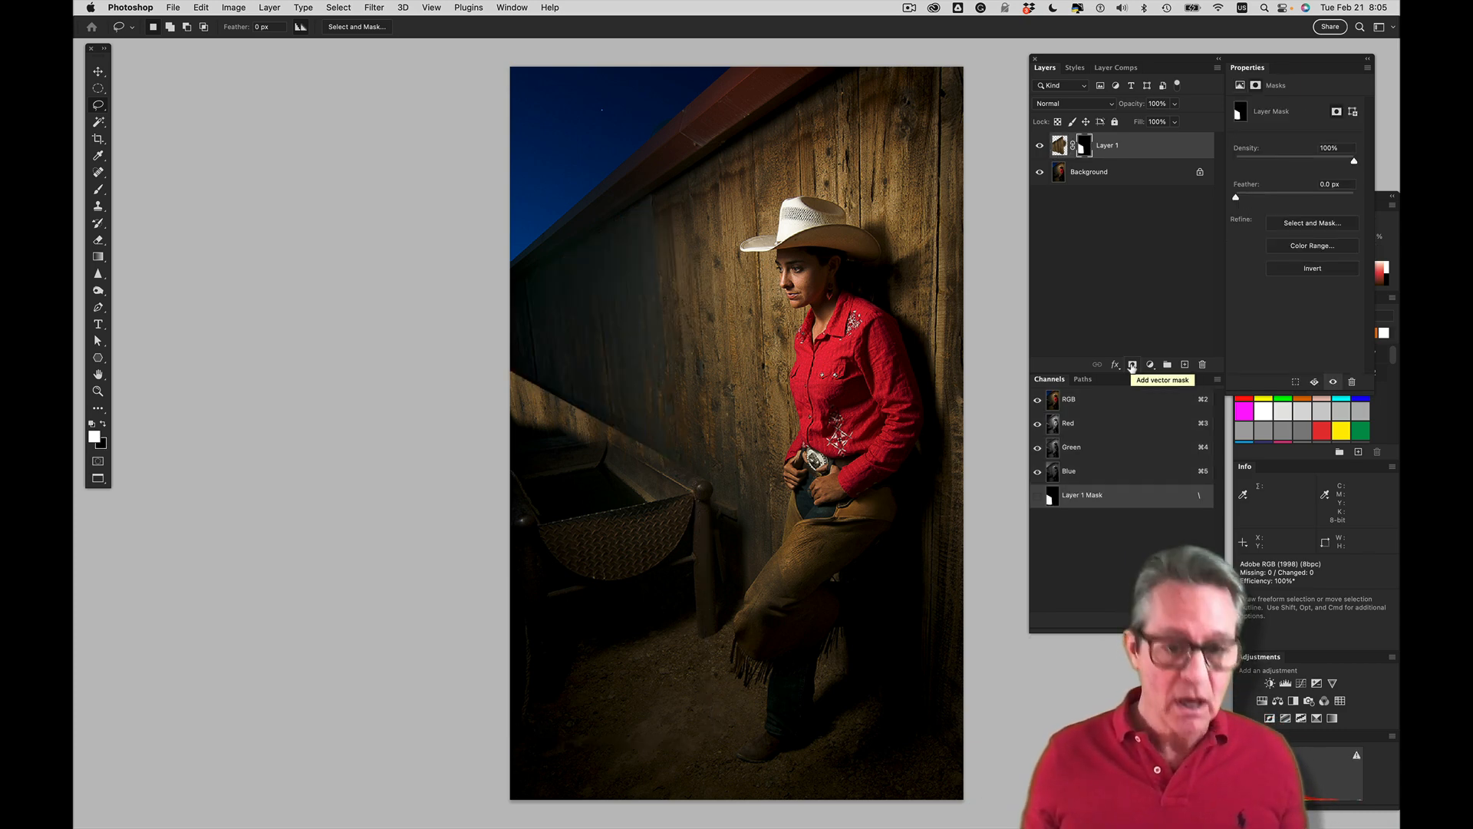
pyautogui.press('super+z')
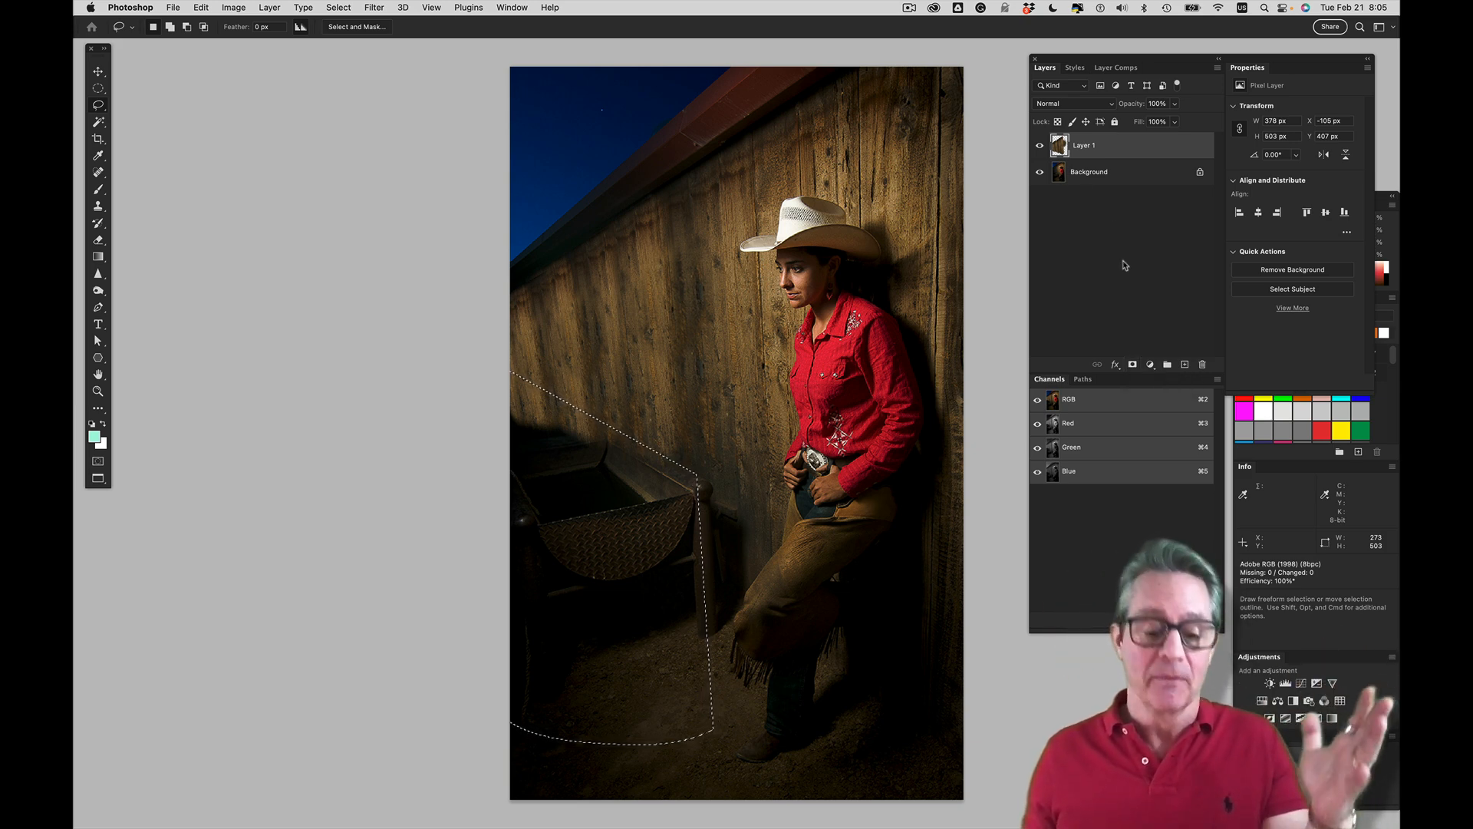
pyautogui.click(1132, 366)
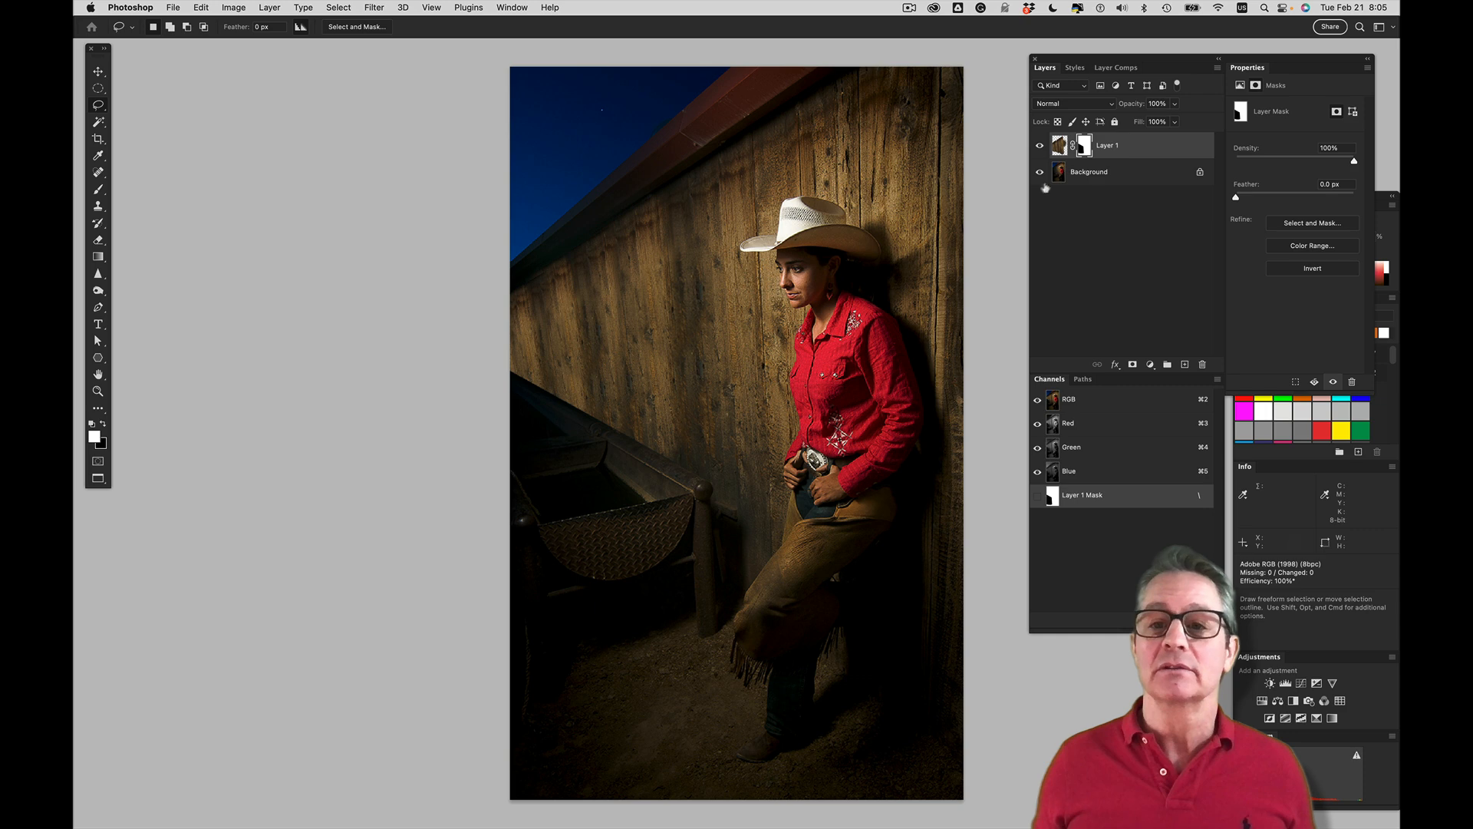
# Add a new empty layer above the masked Layer 1
pyautogui.click(1059, 145)
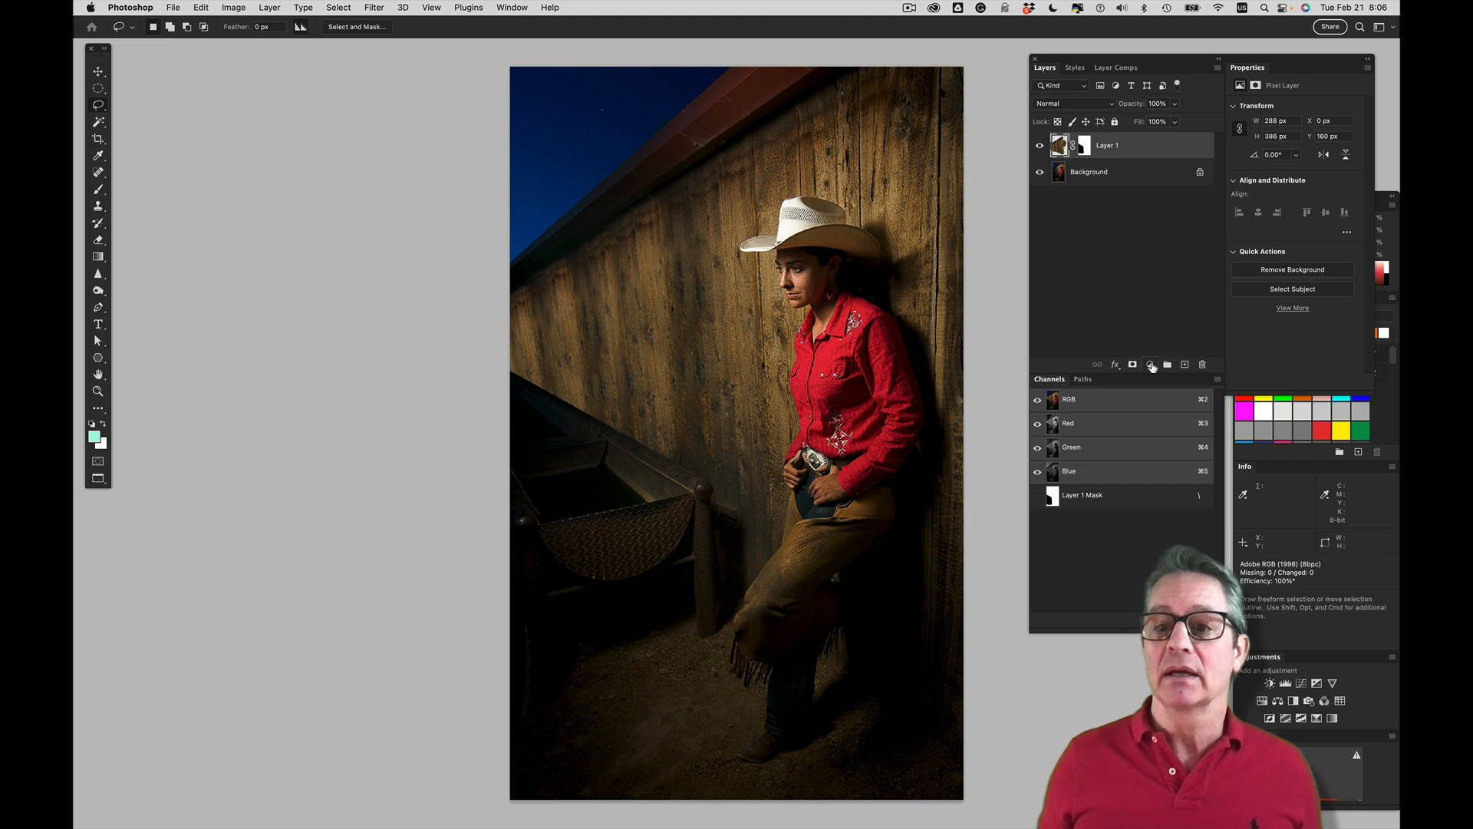
pyautogui.click(1151, 366)
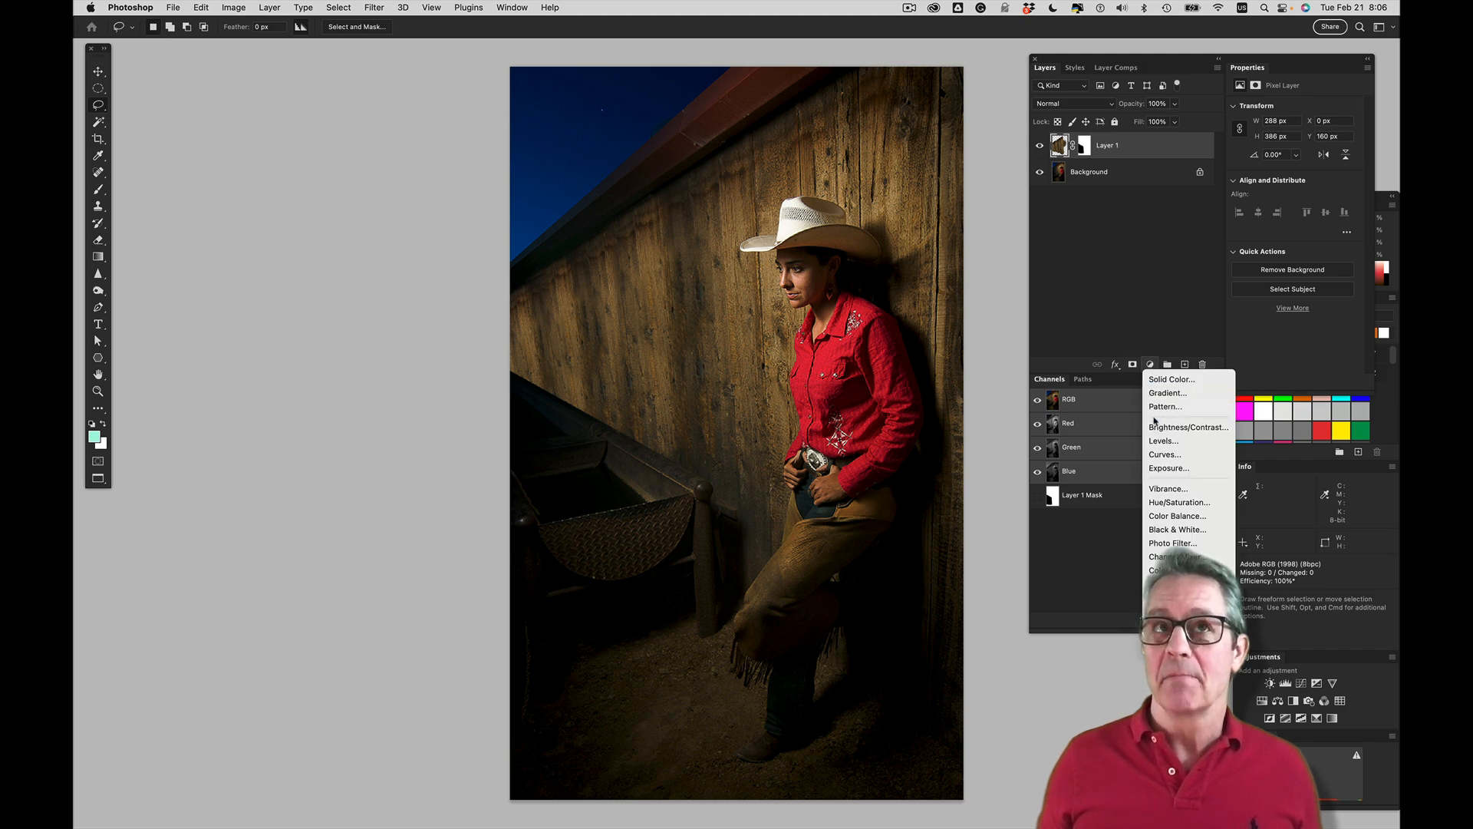
pyautogui.click(1160, 282)
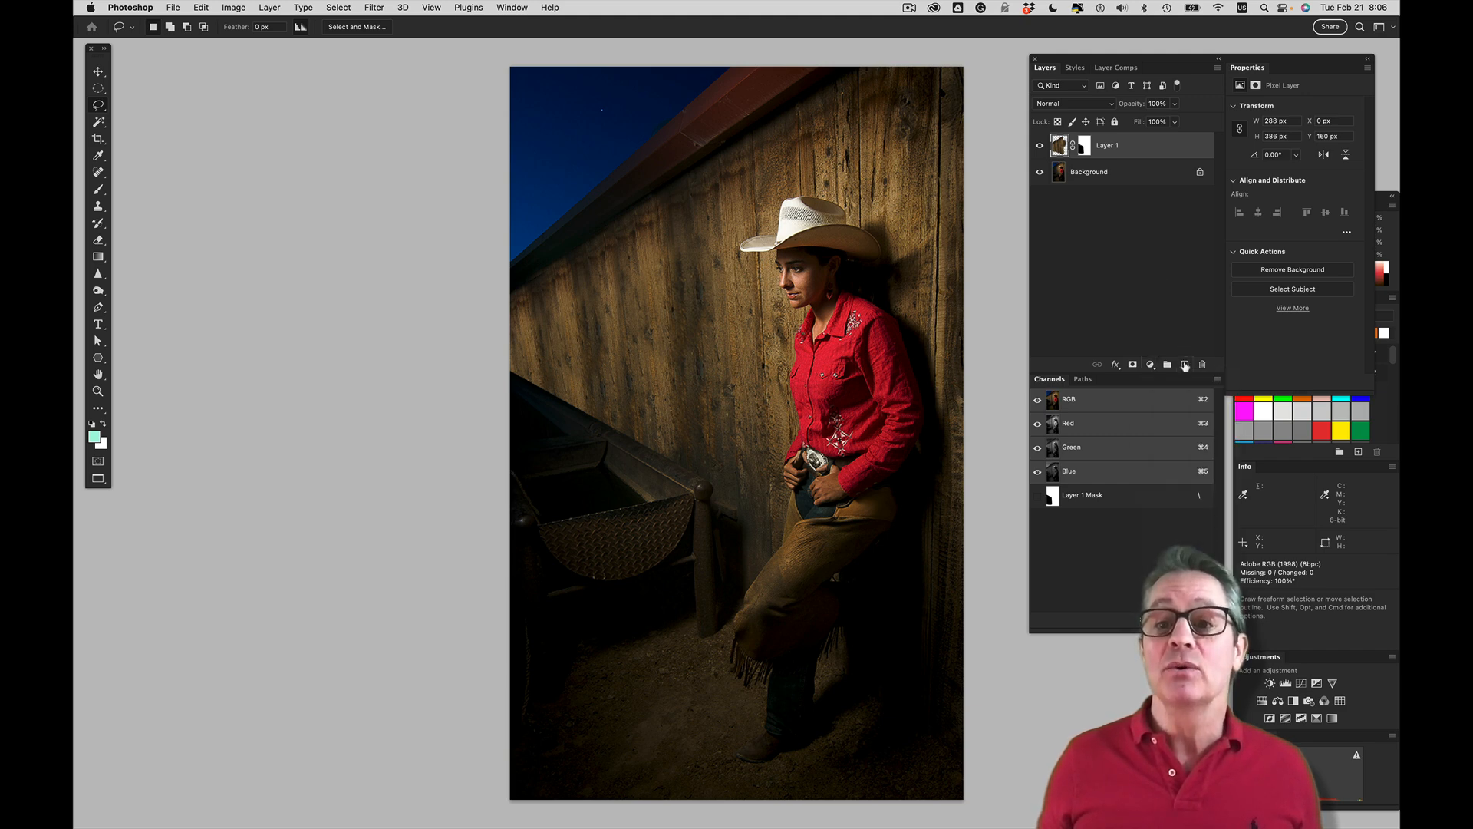
pyautogui.click(1185, 366)
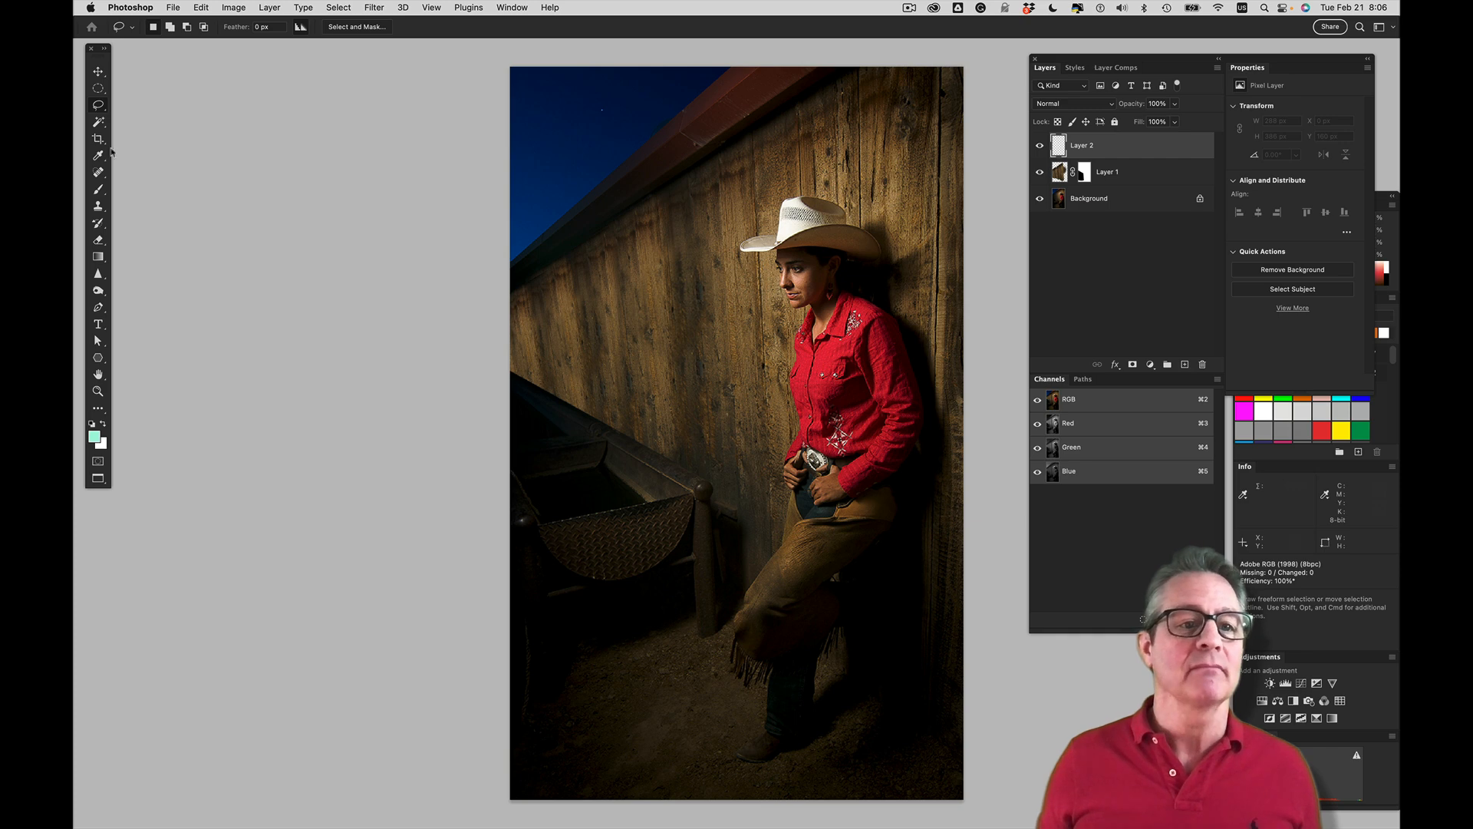
# Sample a dark tone from the ground and paint it over the far wall with a 500 px brush on Layer 2
pyautogui.click(98, 195)
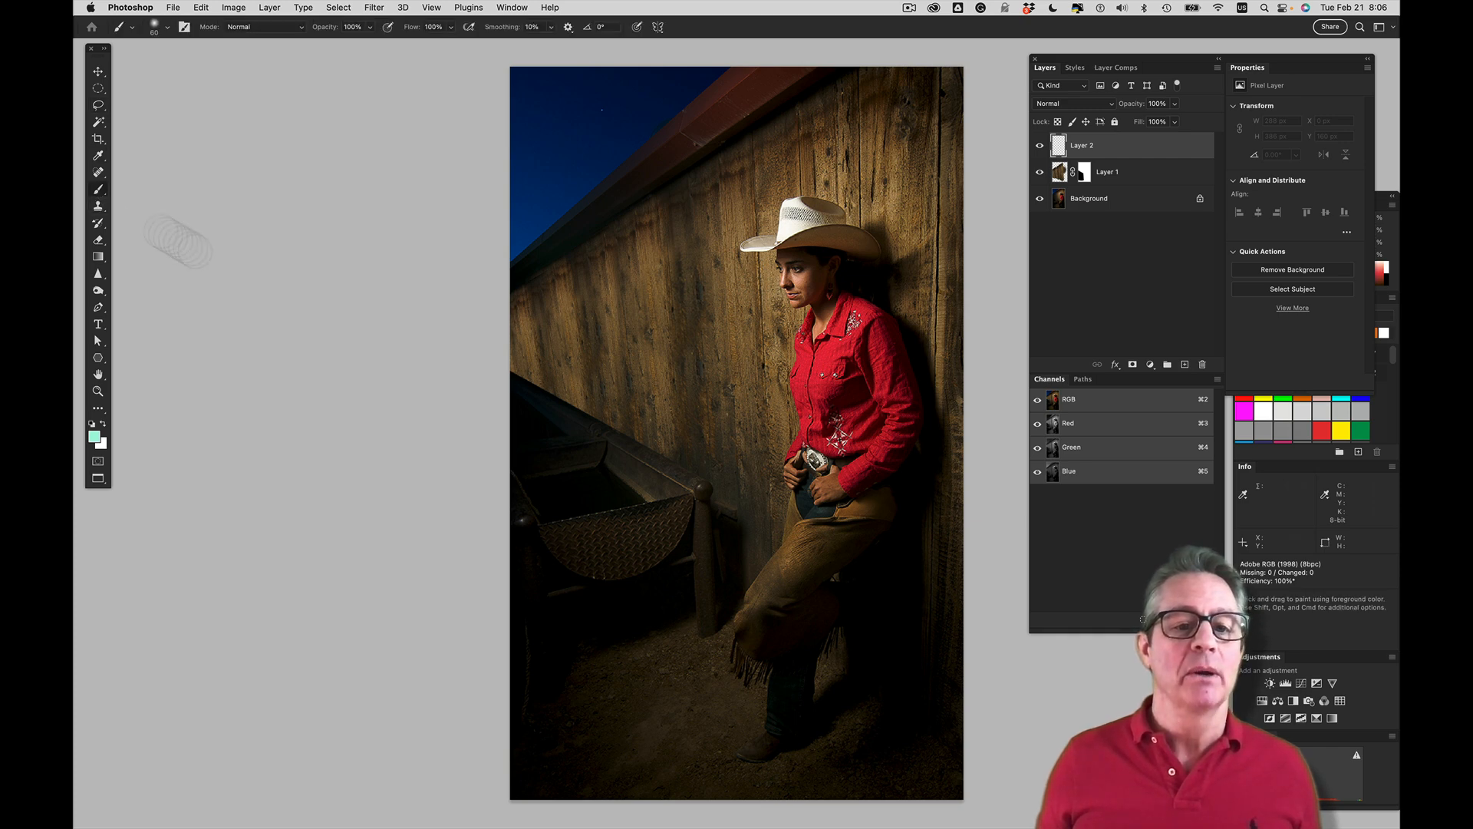
pyautogui.keyDown('alt'); pyautogui.click(597, 698); pyautogui.keyUp('alt')
pyautogui.scroll(1, 566, 332)
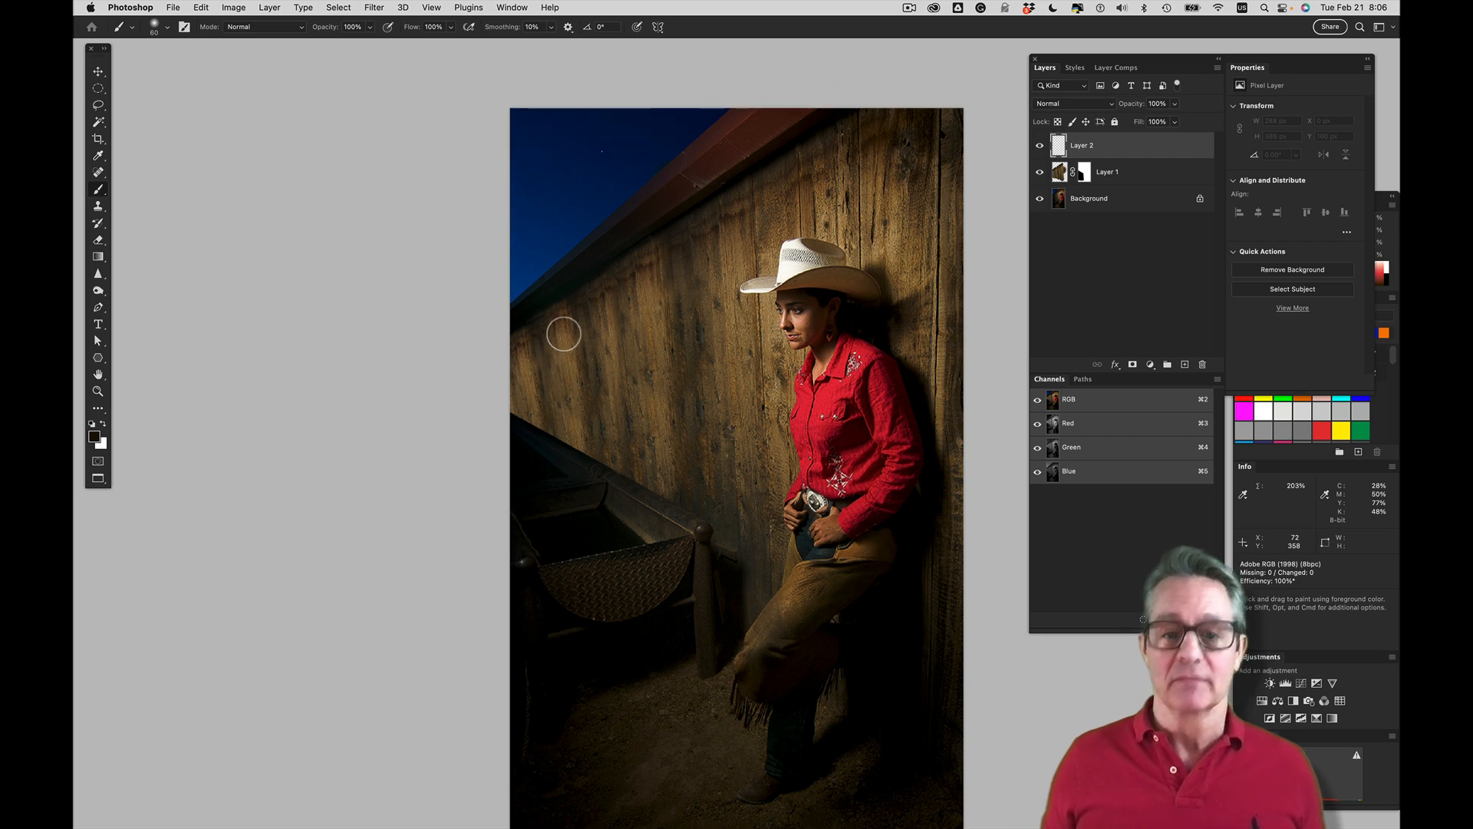
pyautogui.press(']')
pyautogui.press(']')
pyautogui.press(']')
pyautogui.press(']')
pyautogui.press(']')
pyautogui.press(']')
pyautogui.press(']')
pyautogui.press(']')
pyautogui.press(']')
pyautogui.press(']')
pyautogui.press(']')
pyautogui.press(']')
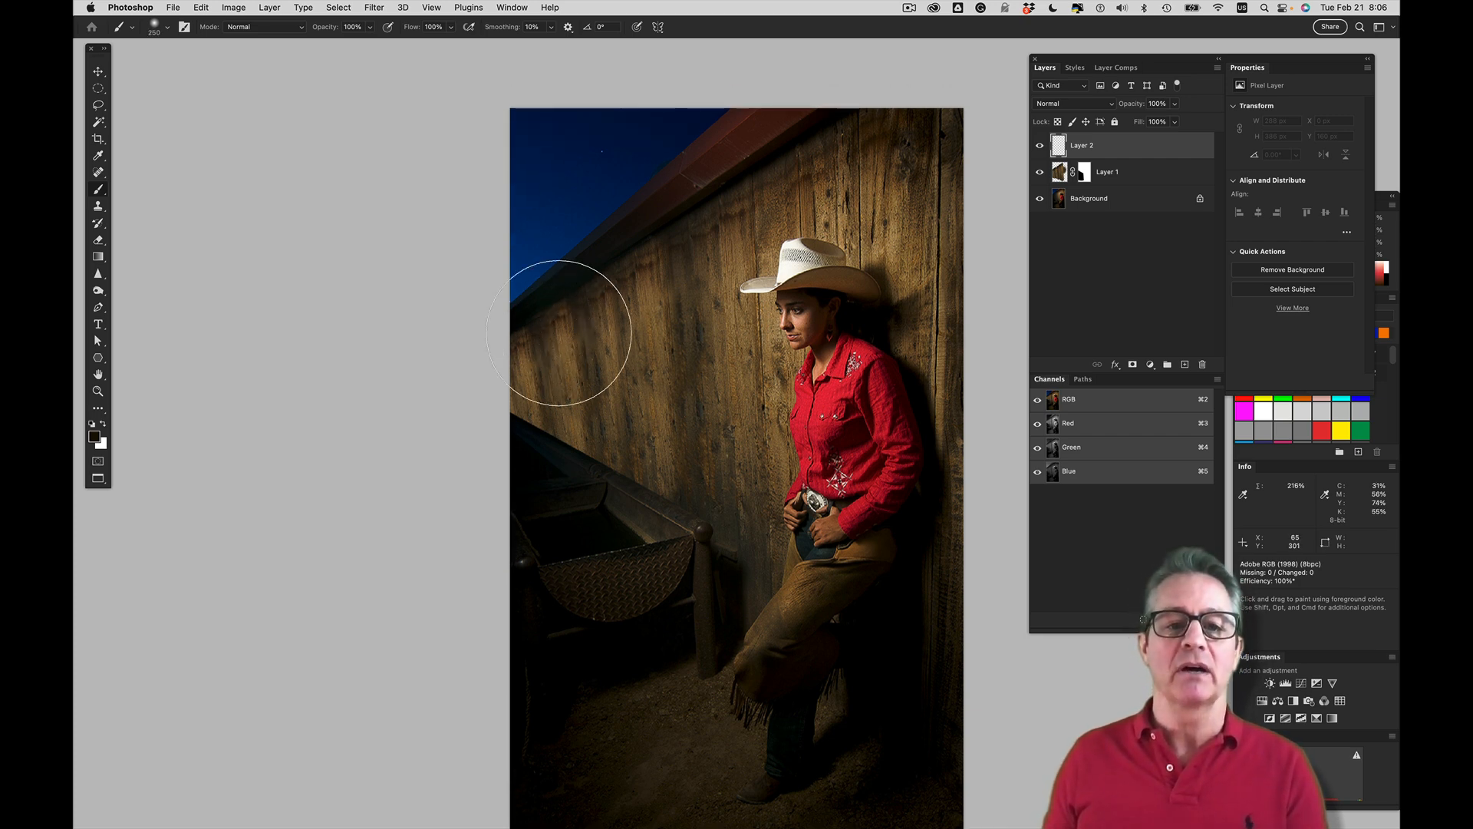
pyautogui.press('shift')
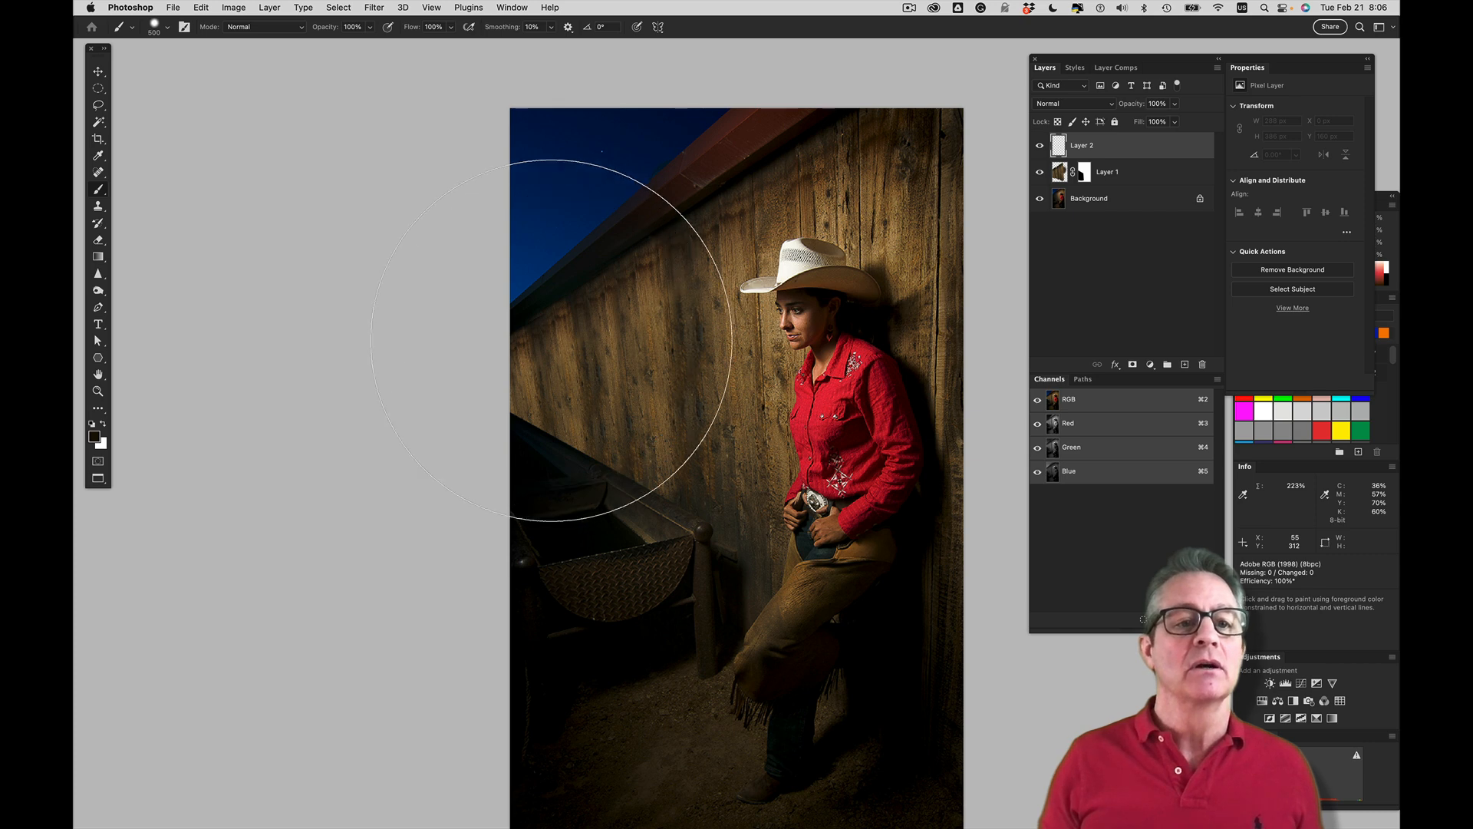
pyautogui.moveTo(551, 340)
pyautogui.mouseDown()
pyautogui.moveTo(560, 230)
pyautogui.moveTo(576, 395)
pyautogui.moveTo(536, 502)
pyautogui.mouseUp()
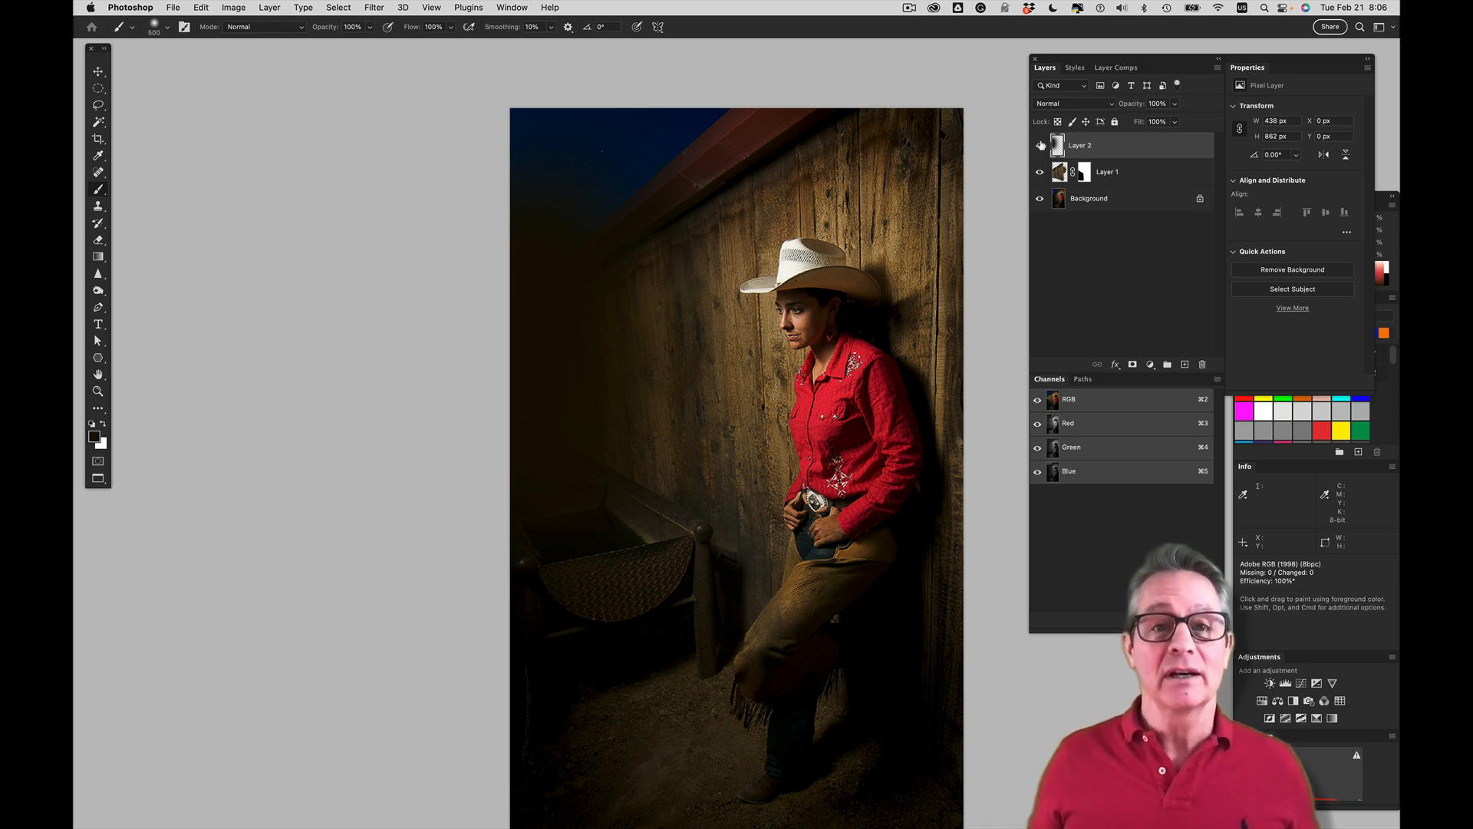
# Clip Layer 2 to Layer 1 and lower its opacity to 83%
pyautogui.moveTo(1146, 158); pyautogui.dragTo(1143, 155)
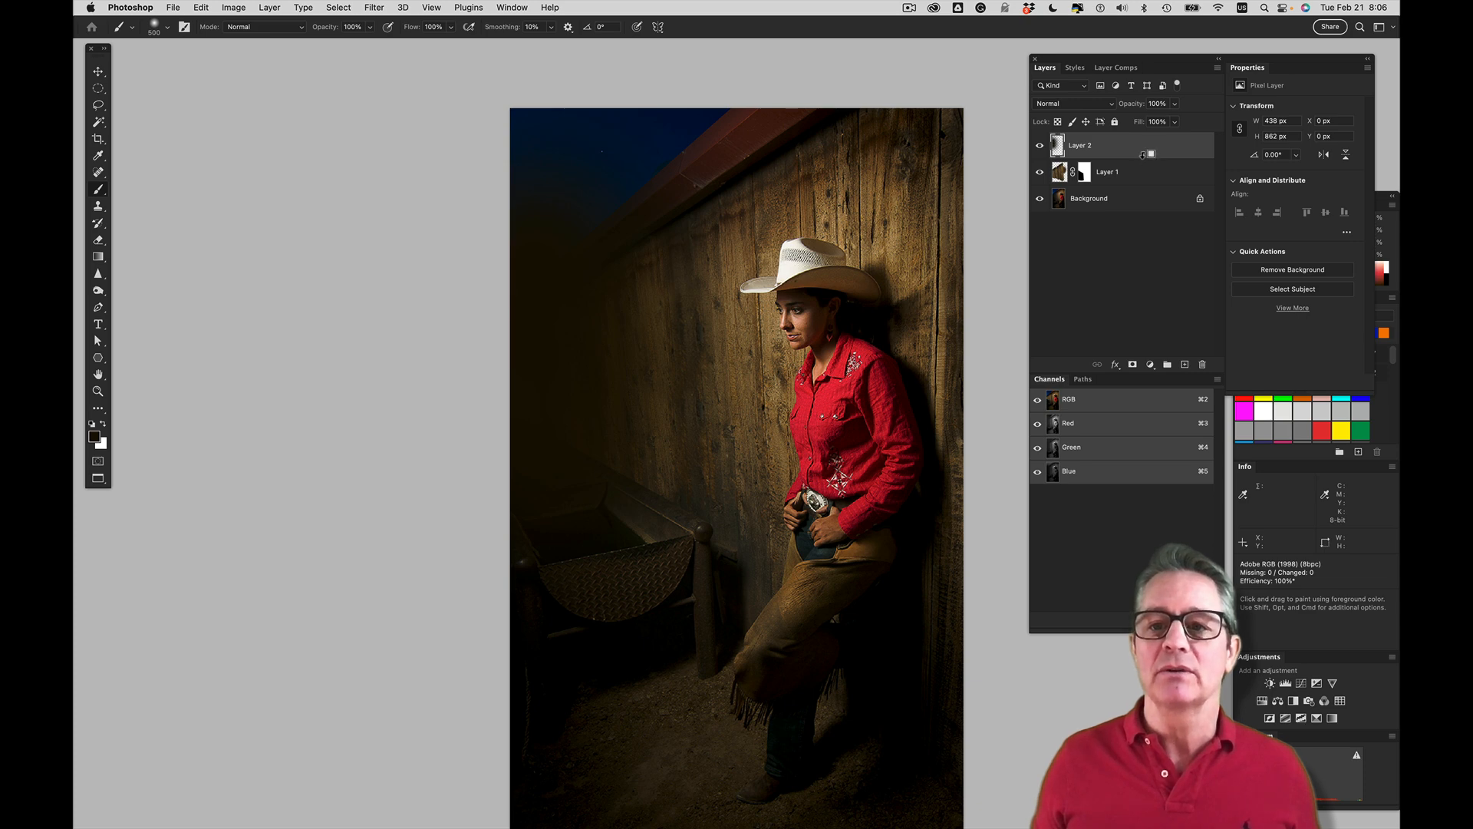
pyautogui.keyDown('alt'); pyautogui.click(1143, 158); pyautogui.keyUp('alt')
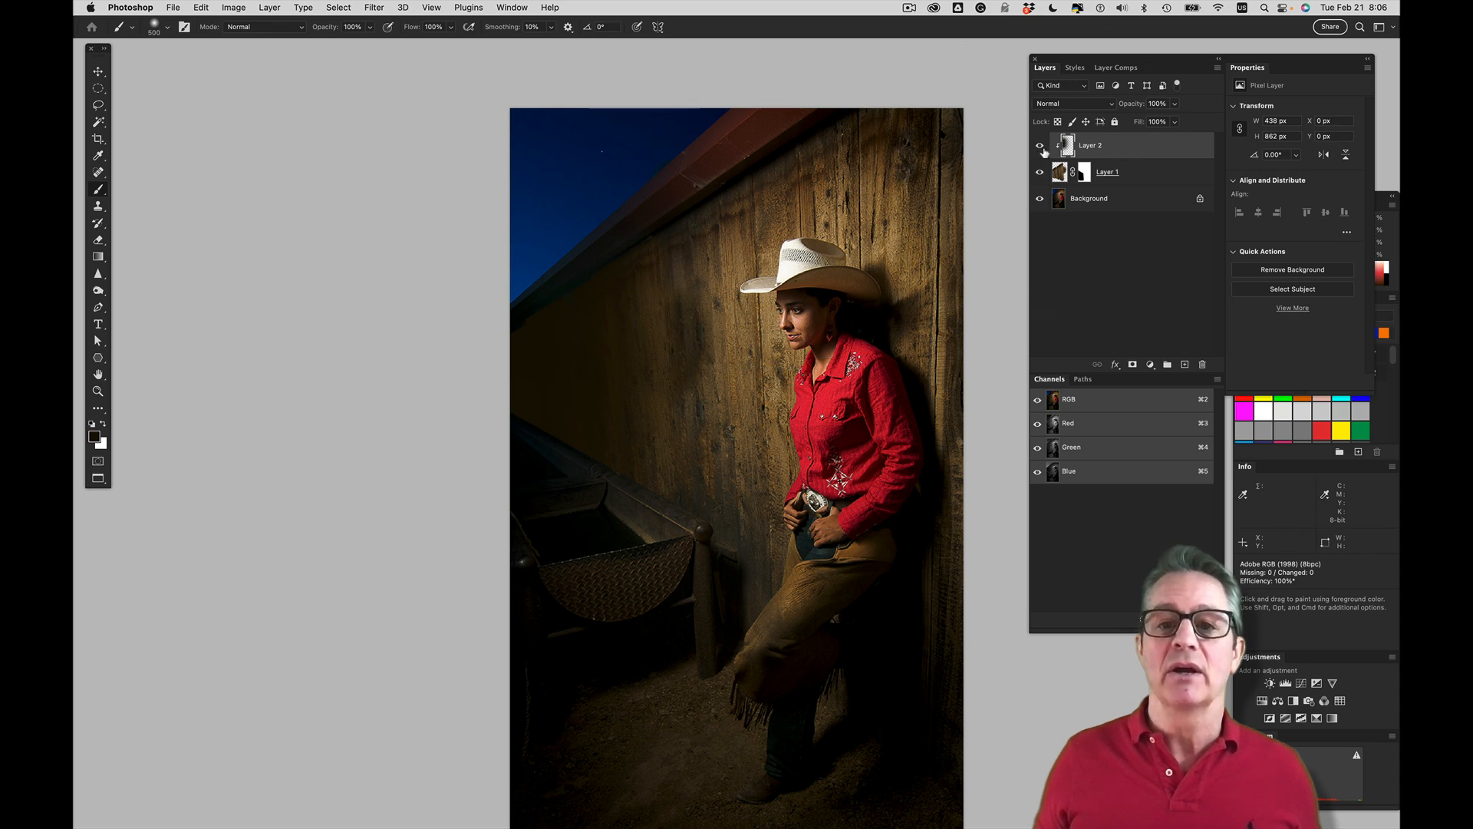
pyautogui.moveTo(1136, 107); pyautogui.dragTo(1124, 110)
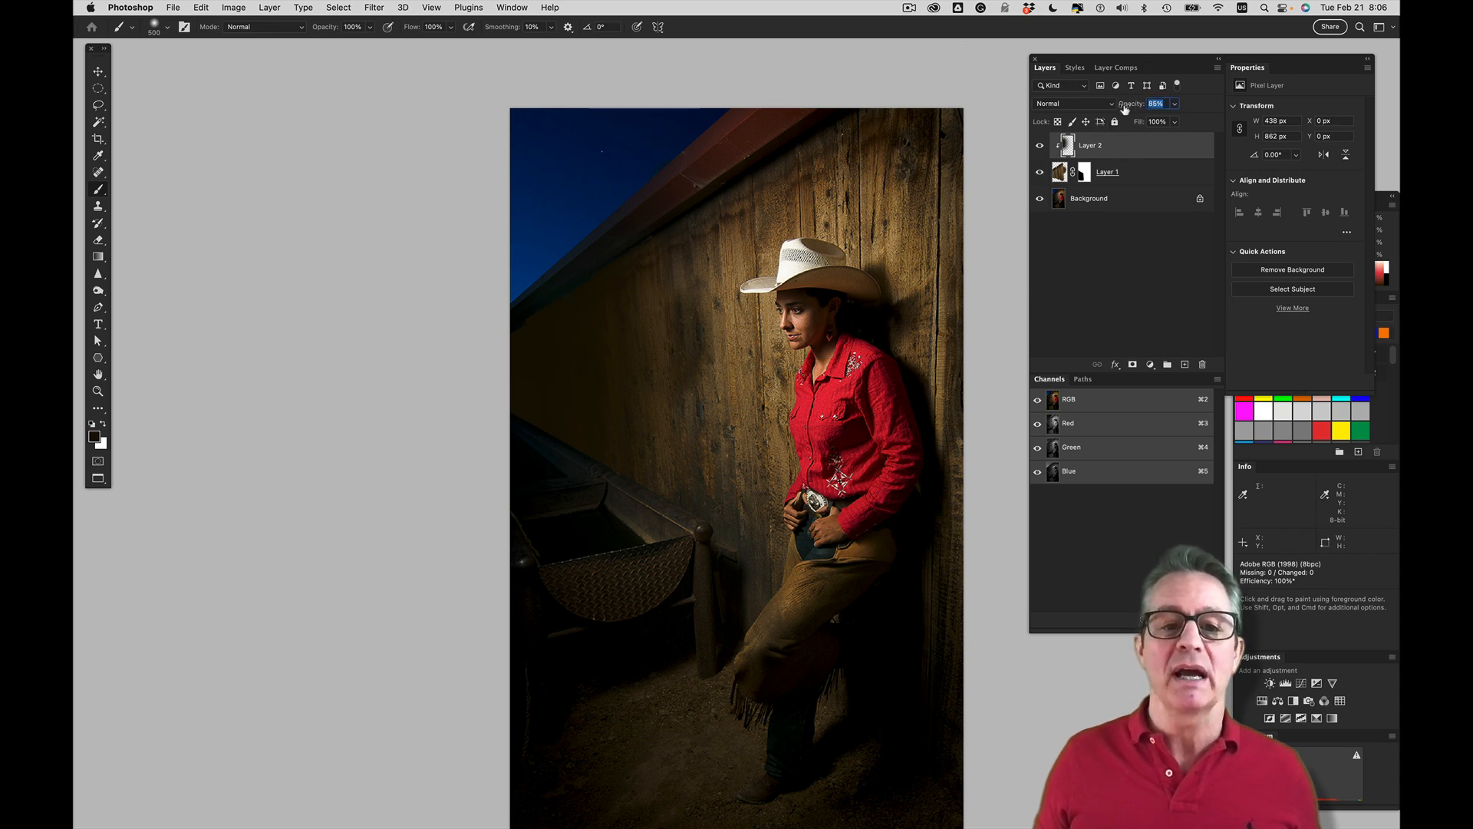
# Set Layer 2's blend mode to Multiply and its opacity to 67%
pyautogui.click(1075, 105)
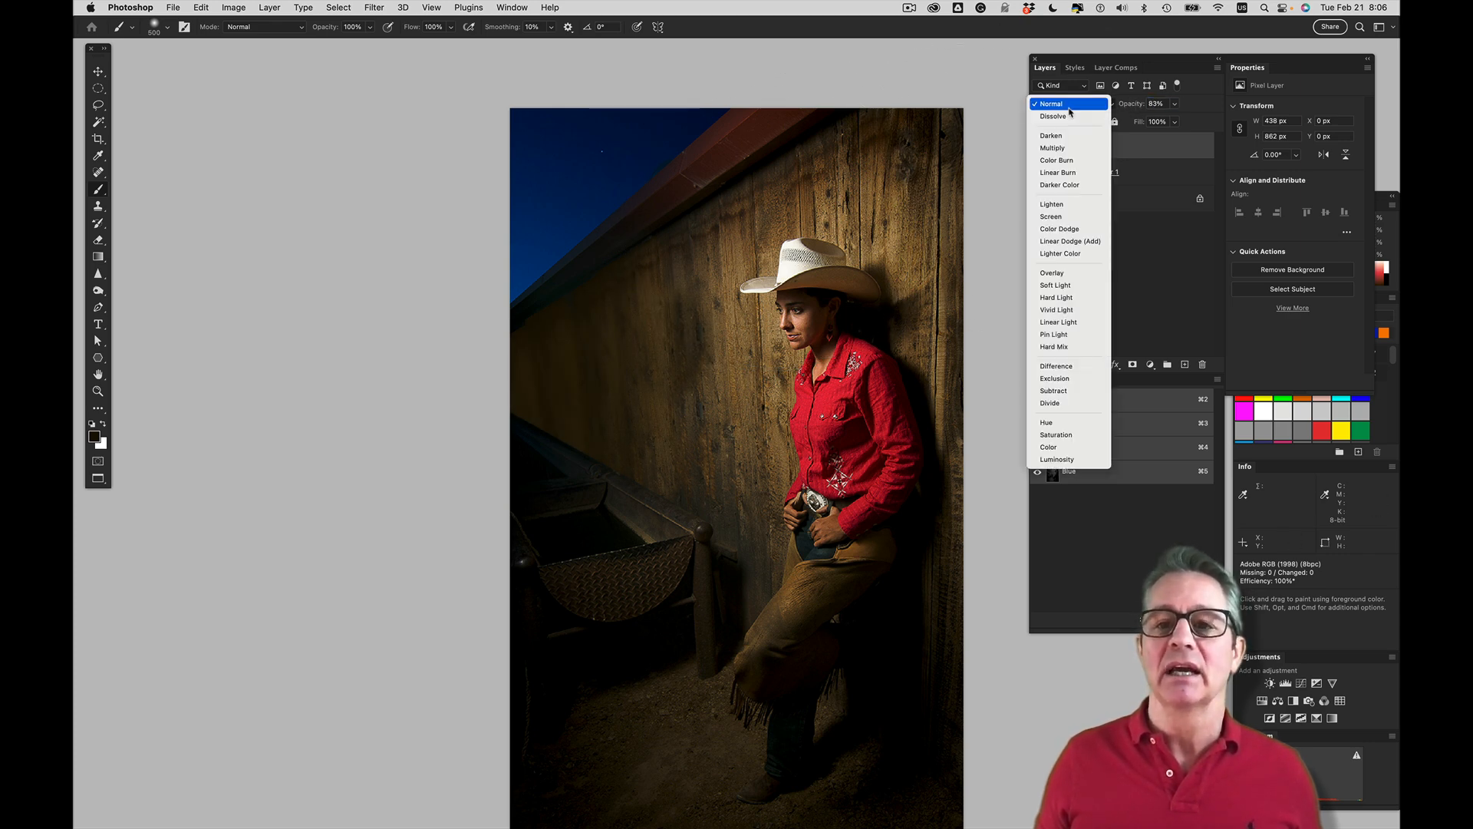
pyautogui.click(1070, 147)
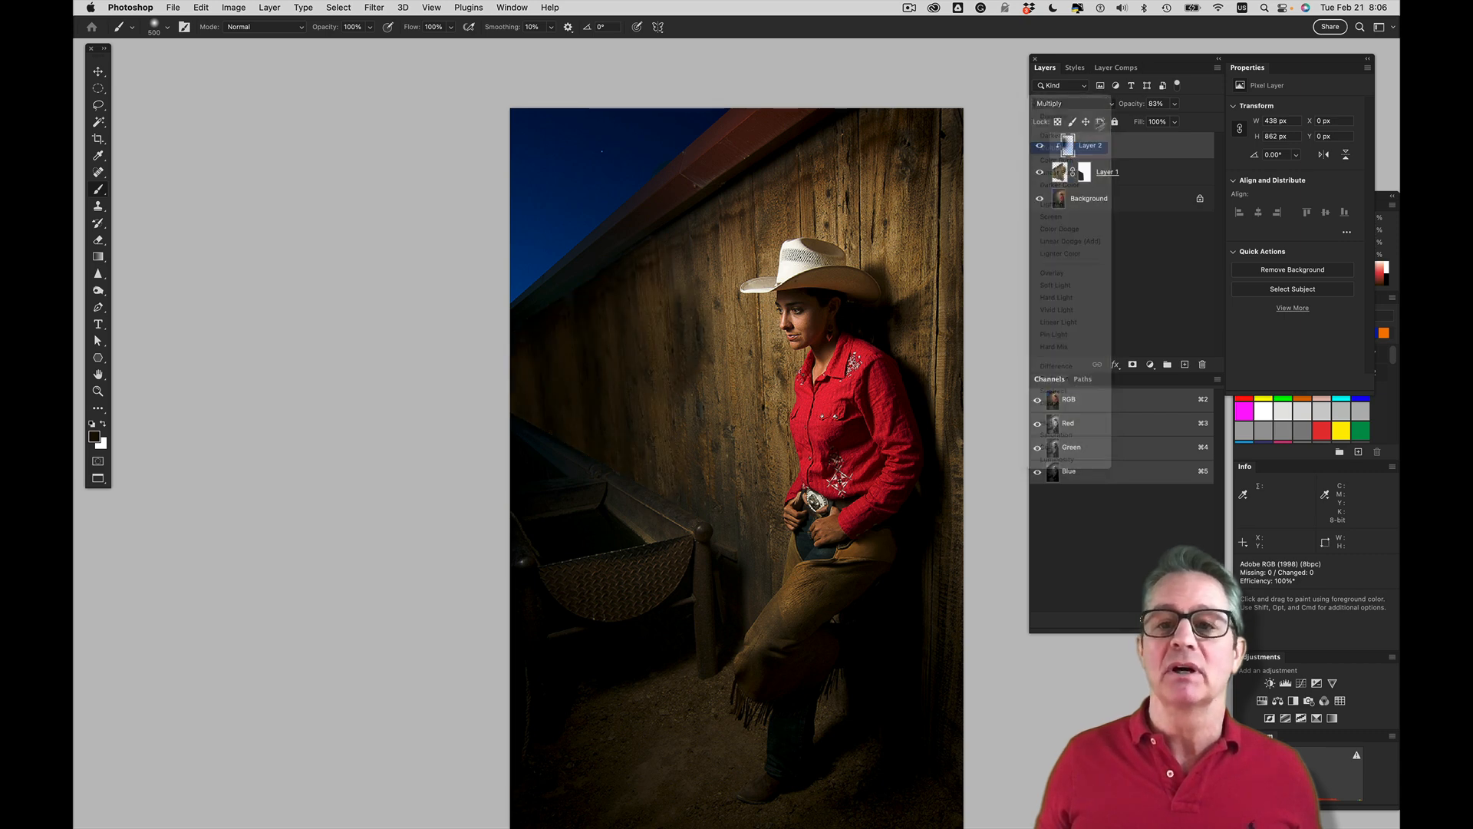
pyautogui.moveTo(1129, 108); pyautogui.dragTo(1118, 108)
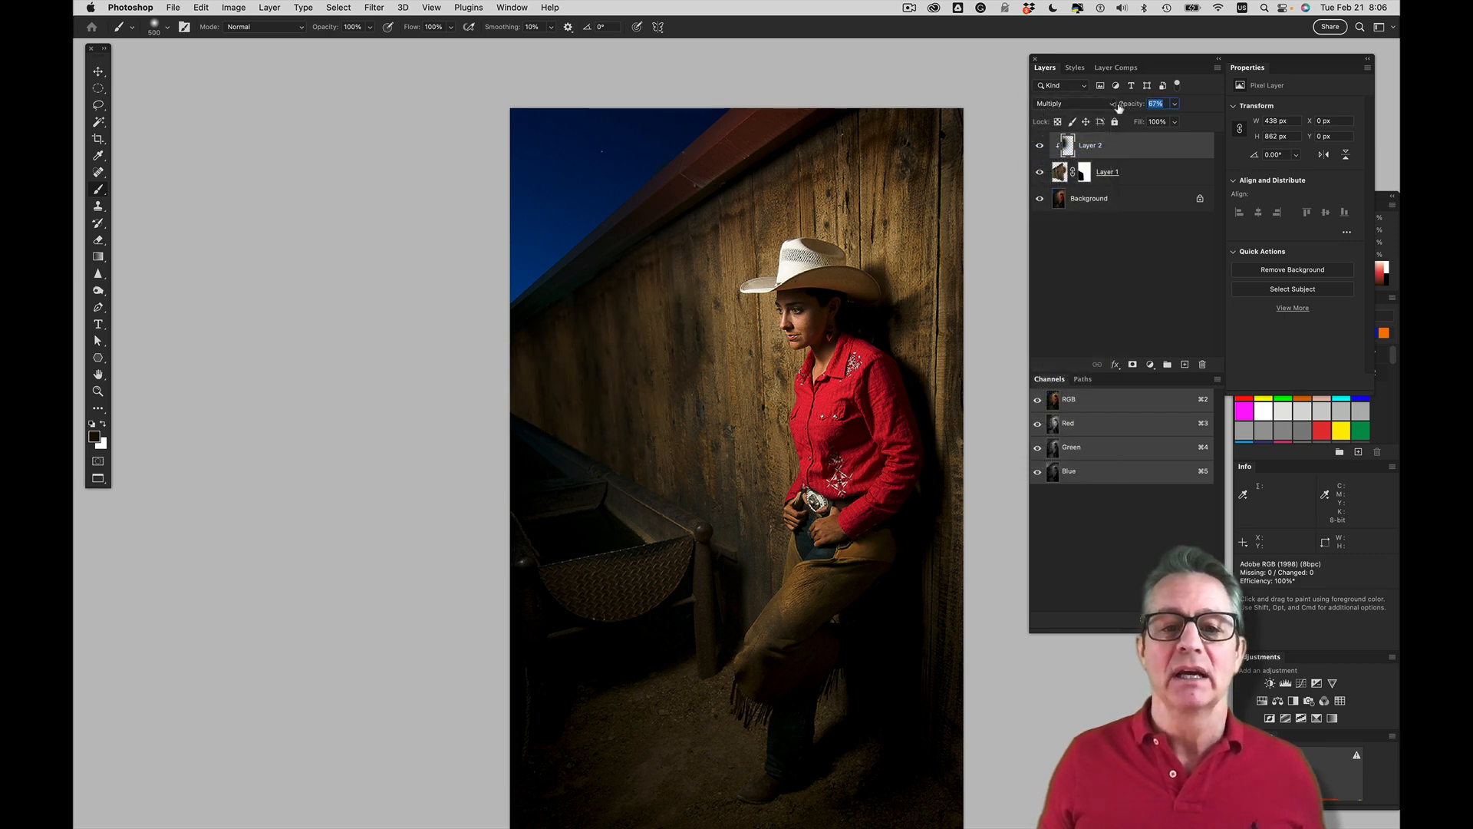
# Compare the wall with Layer 1 hidden and shown, and paint black on Layer 1's mask with a 100 px brush
pyautogui.click(1038, 173)
pyautogui.click(1039, 174)
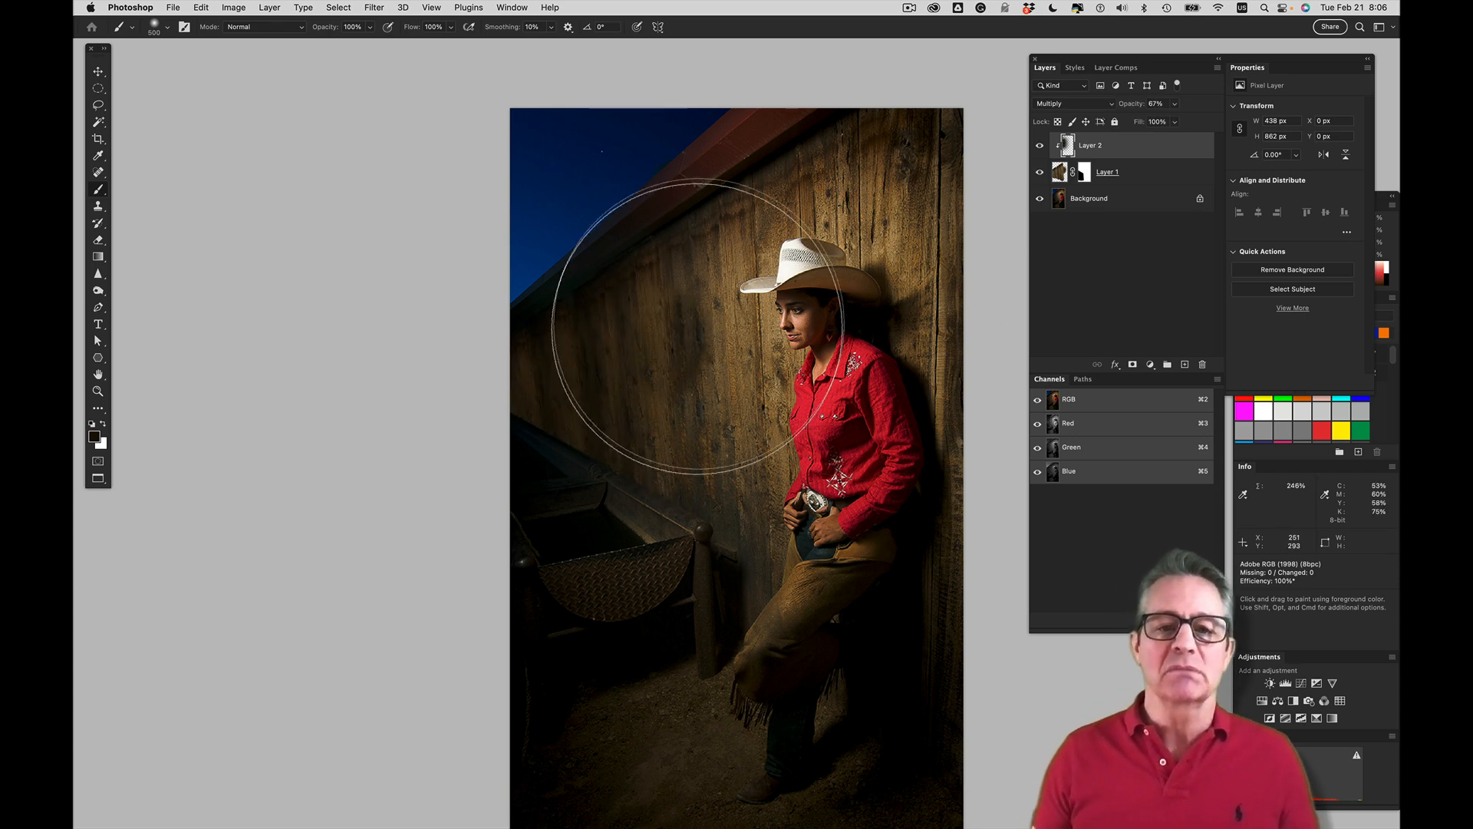
pyautogui.press('[')
pyautogui.press('[')
pyautogui.press('[')
pyautogui.press('[')
pyautogui.press('[')
pyautogui.press('[')
pyautogui.press('[')
pyautogui.press('[')
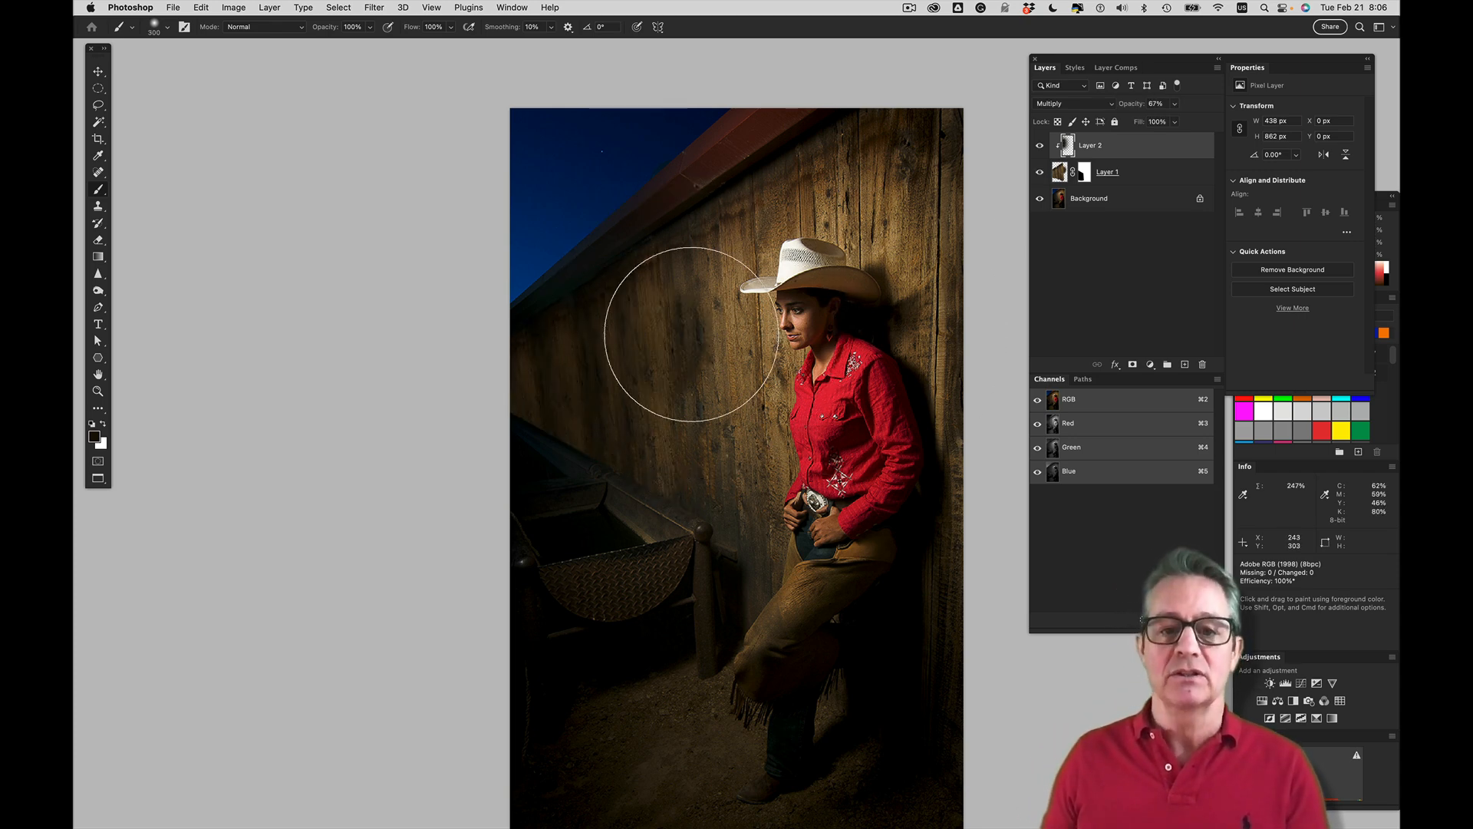
pyautogui.click(1084, 173)
pyautogui.press('x')
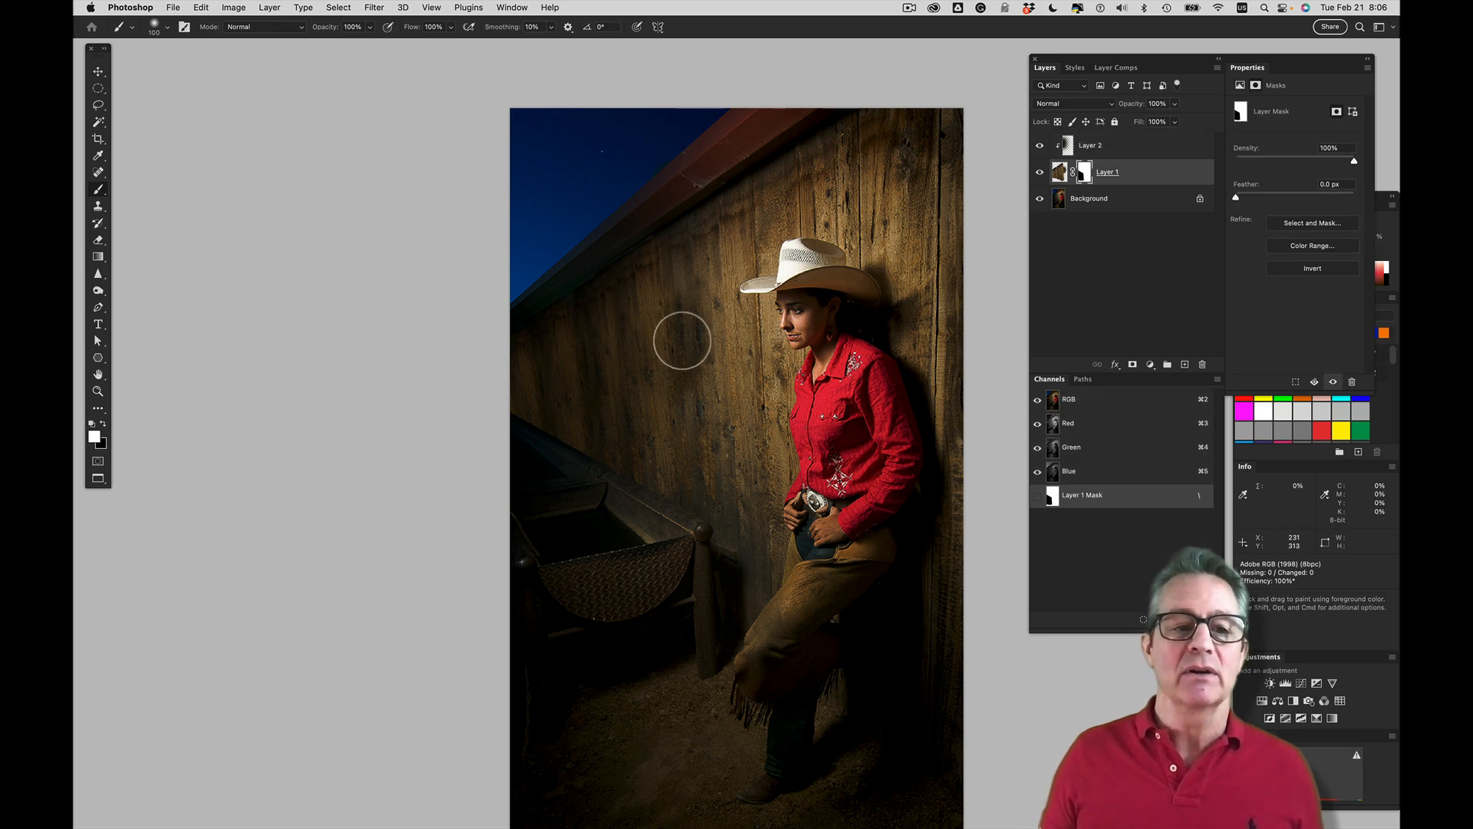
pyautogui.press('x')
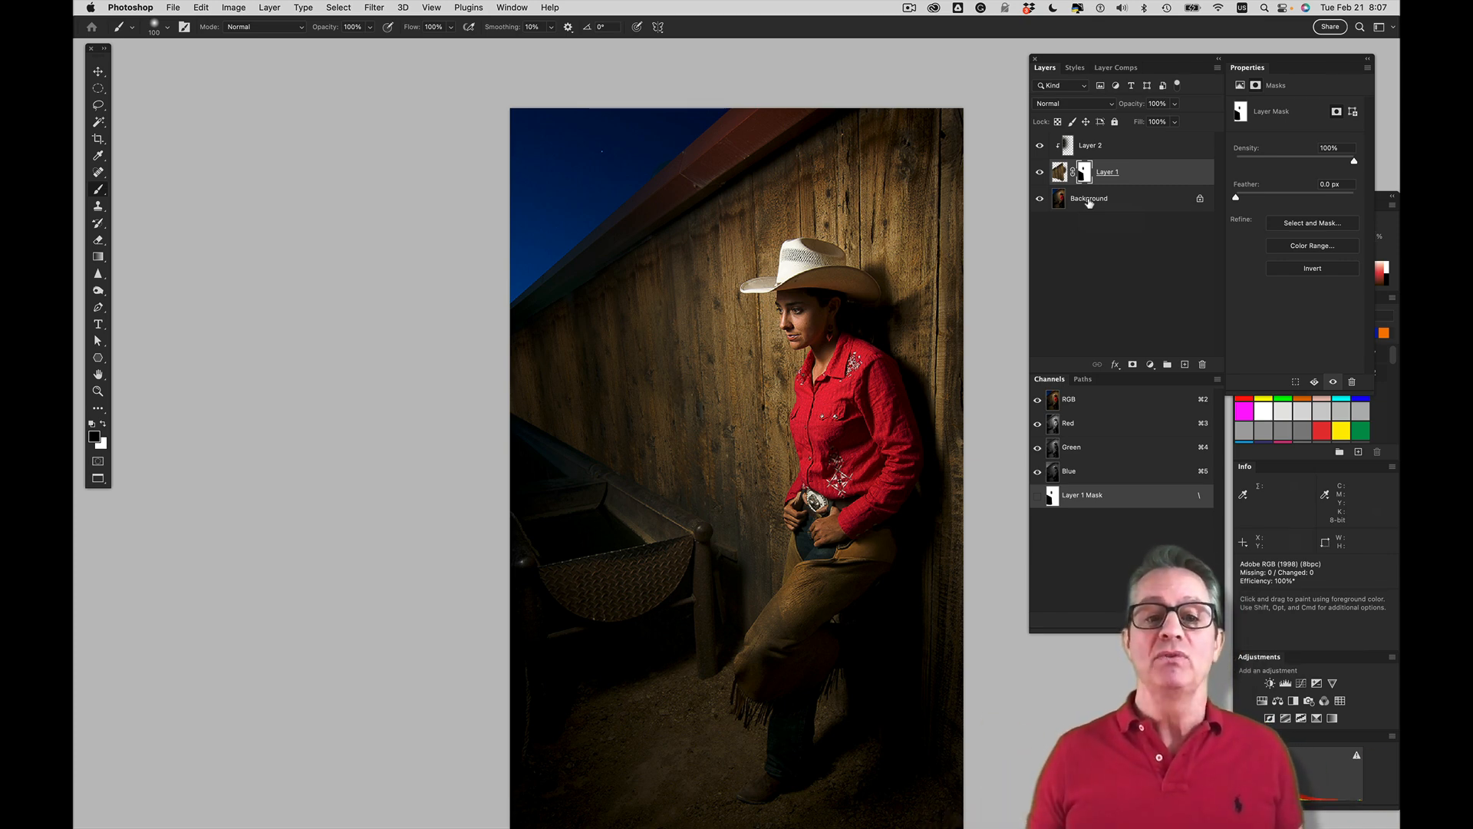
# Compare the retouched cowgirl image with its original background and close the document without saving
pyautogui.keyDown('alt'); pyautogui.click(1040, 200); pyautogui.keyUp('alt')
pyautogui.keyDown('alt'); pyautogui.click(1041, 200); pyautogui.keyUp('alt')
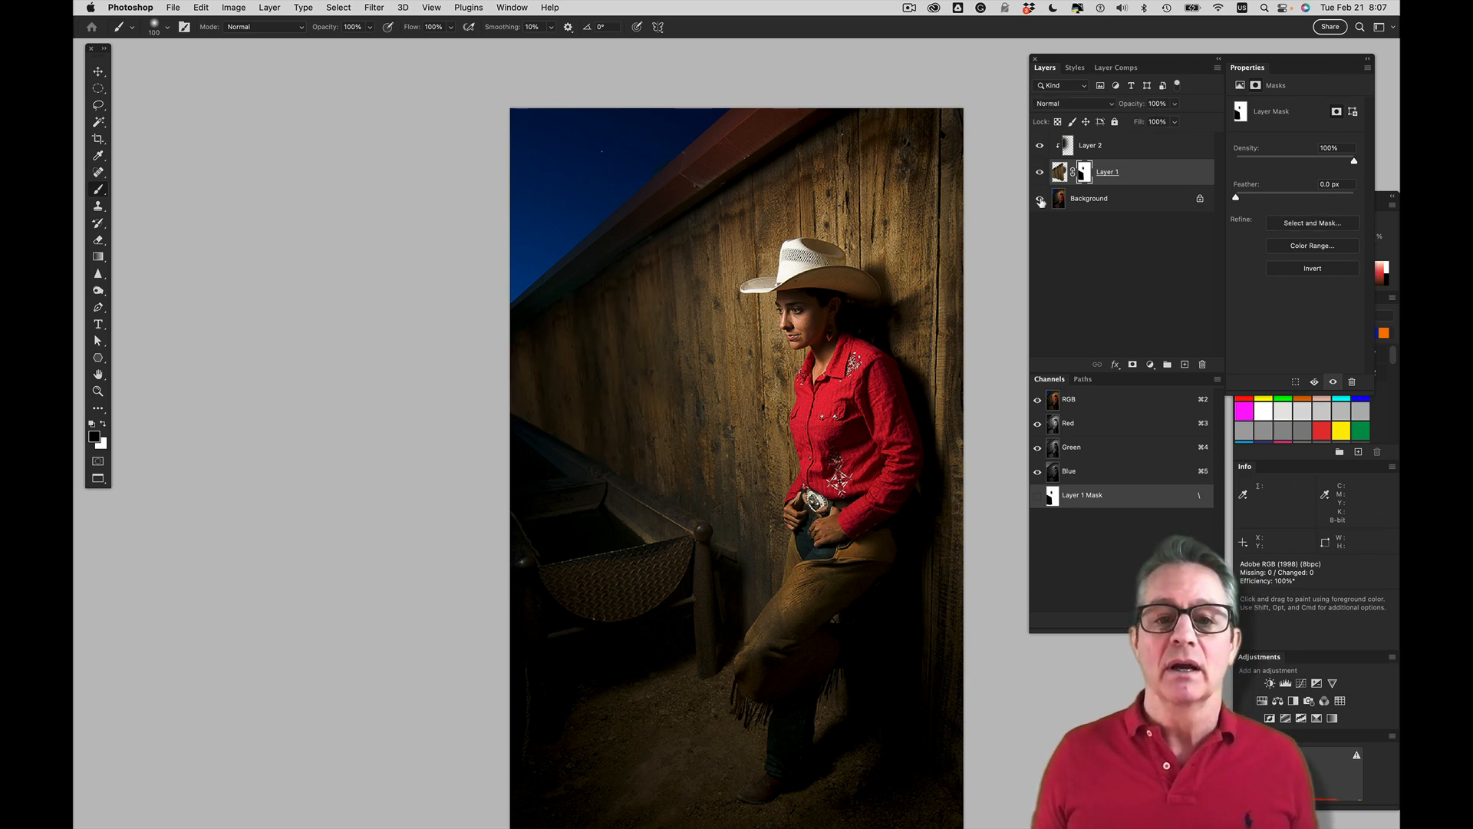
pyautogui.press('super+w')
pyautogui.press('d')
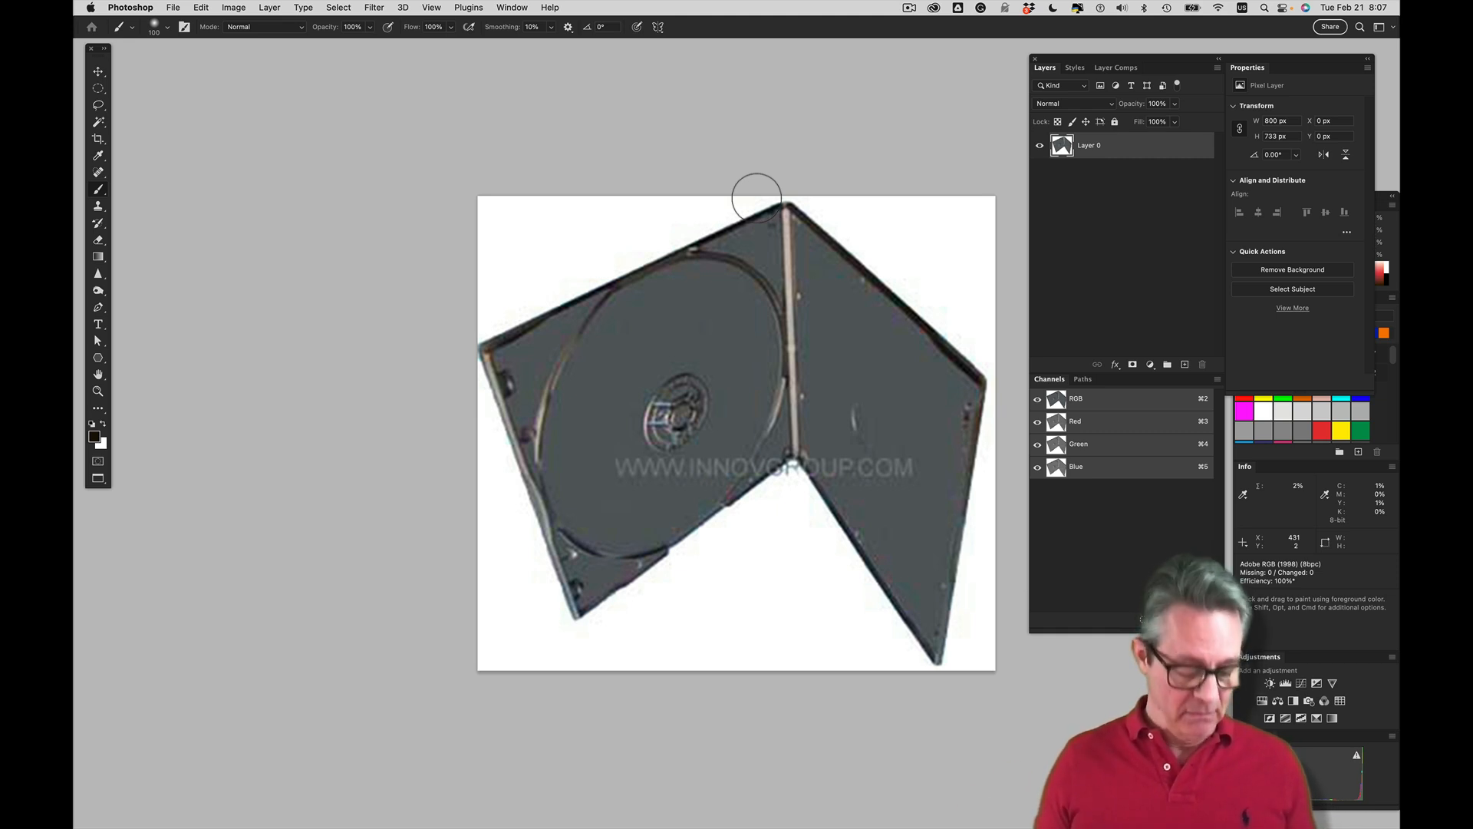
# Go through the open documents to THE EPISODE cover artwork and view the whole selected image
pyautogui.press('super+grave')
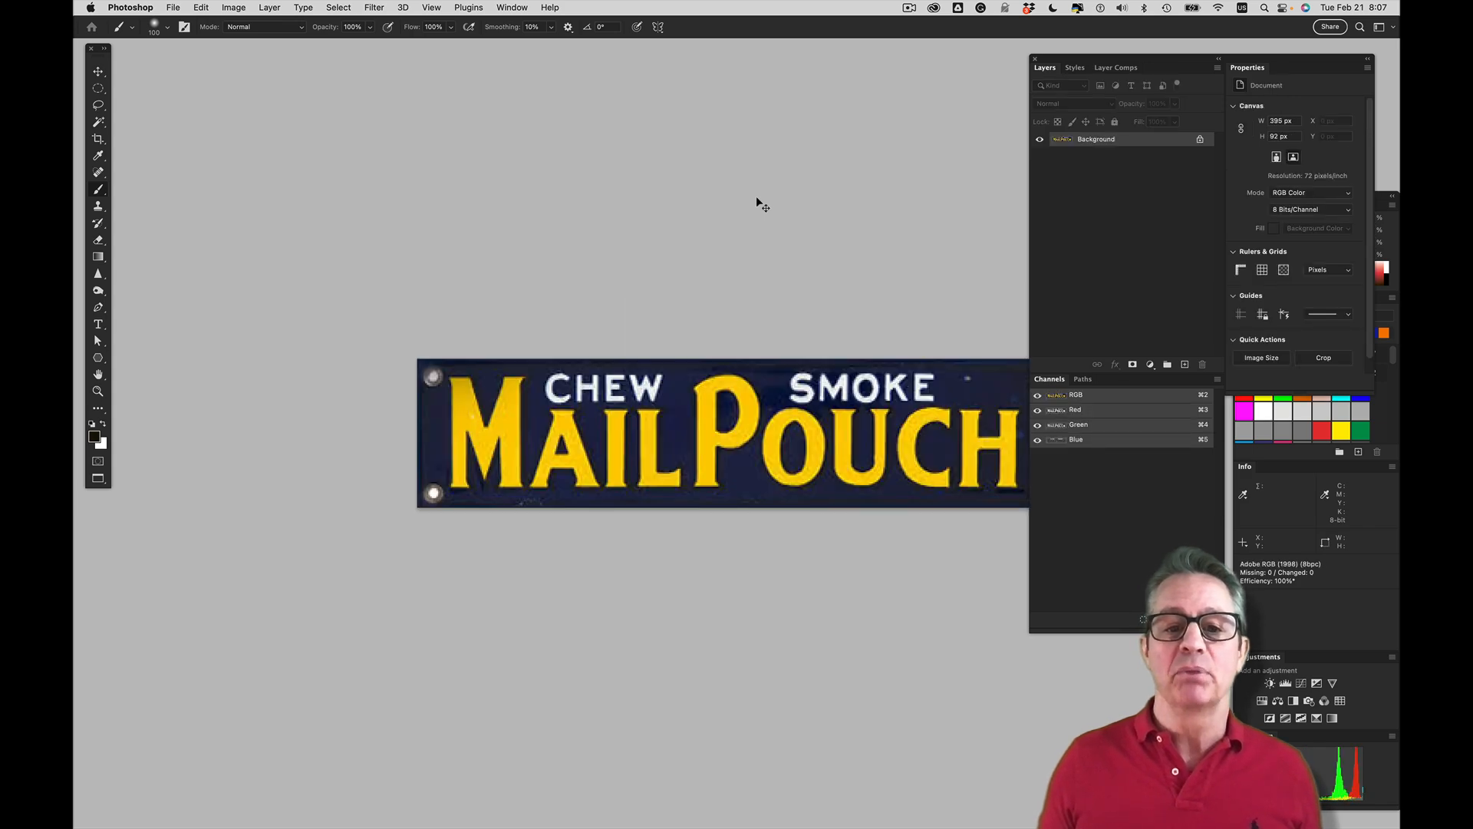
pyautogui.press('super+grave')
pyautogui.press('super+grave')
pyautogui.press('super+grave')
pyautogui.press('super+grave')
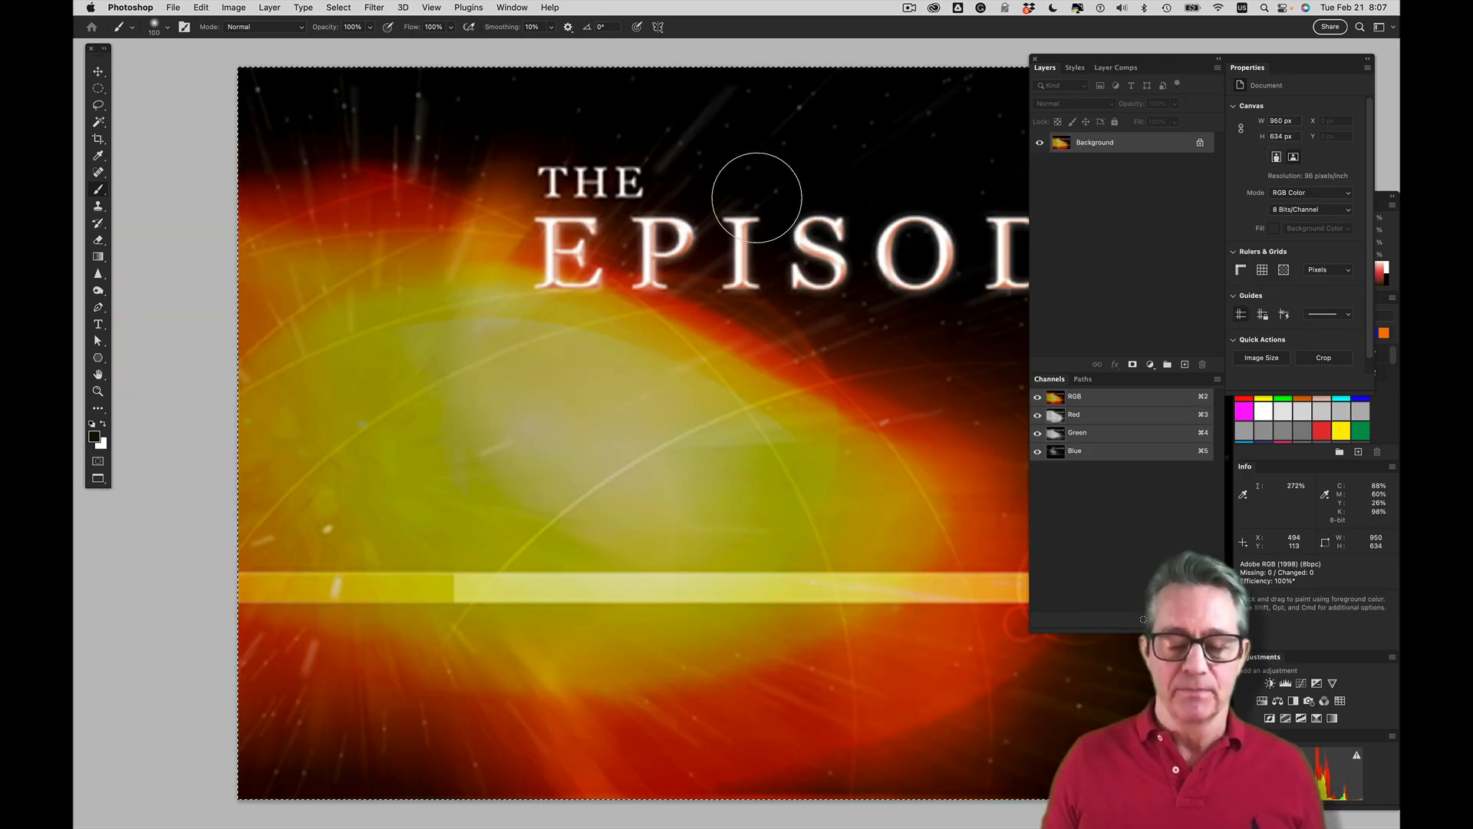
pyautogui.press('super+minus')
pyautogui.press('super+minus')
pyautogui.press('super+minus')
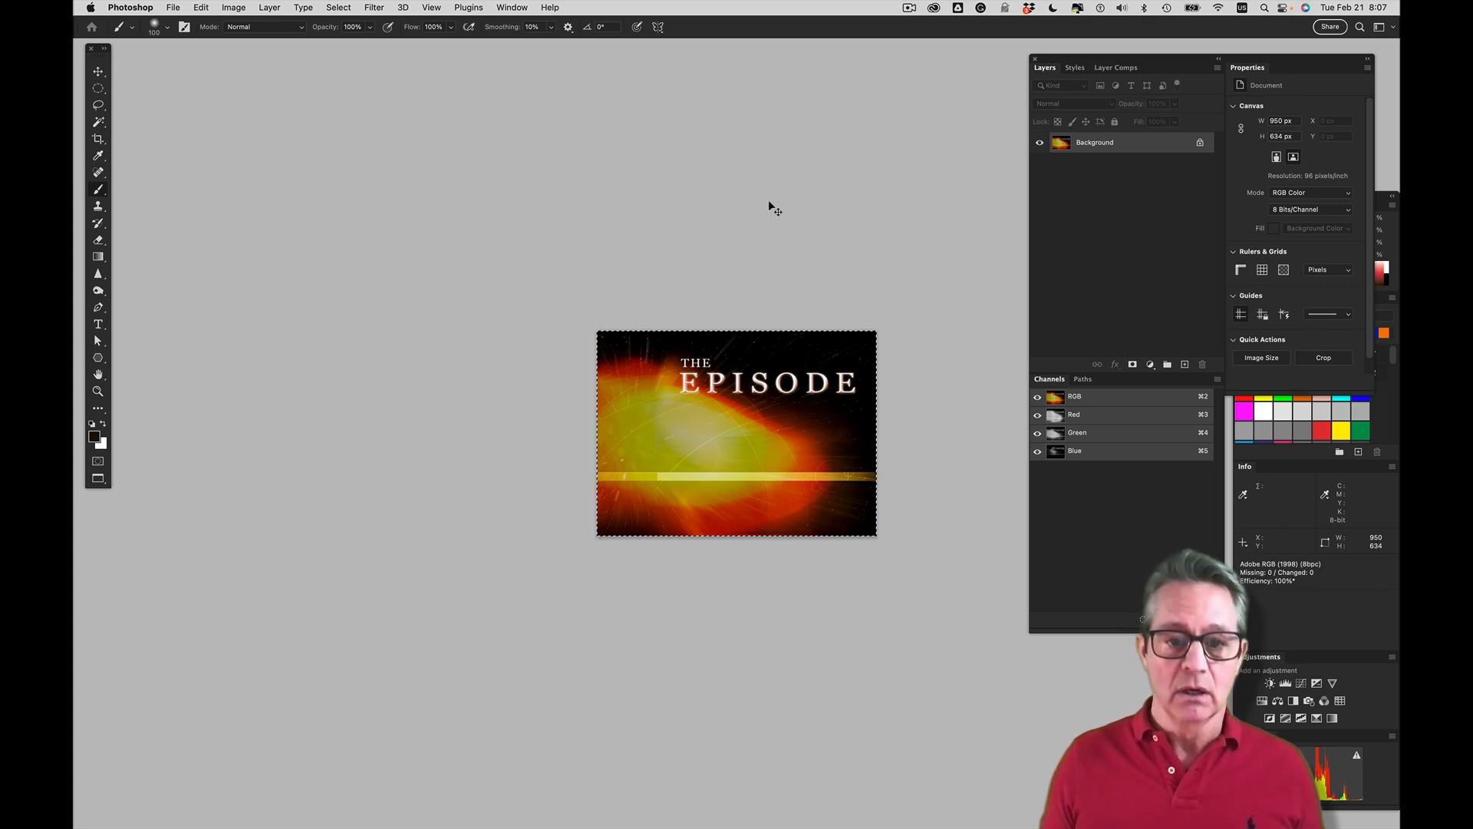
# Close THE EPISODE artwork and switch back to the open image of the disc case
pyautogui.press('super+w')
pyautogui.press('super+Tab')
pyautogui.press('super+shift+Tab')
pyautogui.press('super+grave')
pyautogui.press('super+grave')
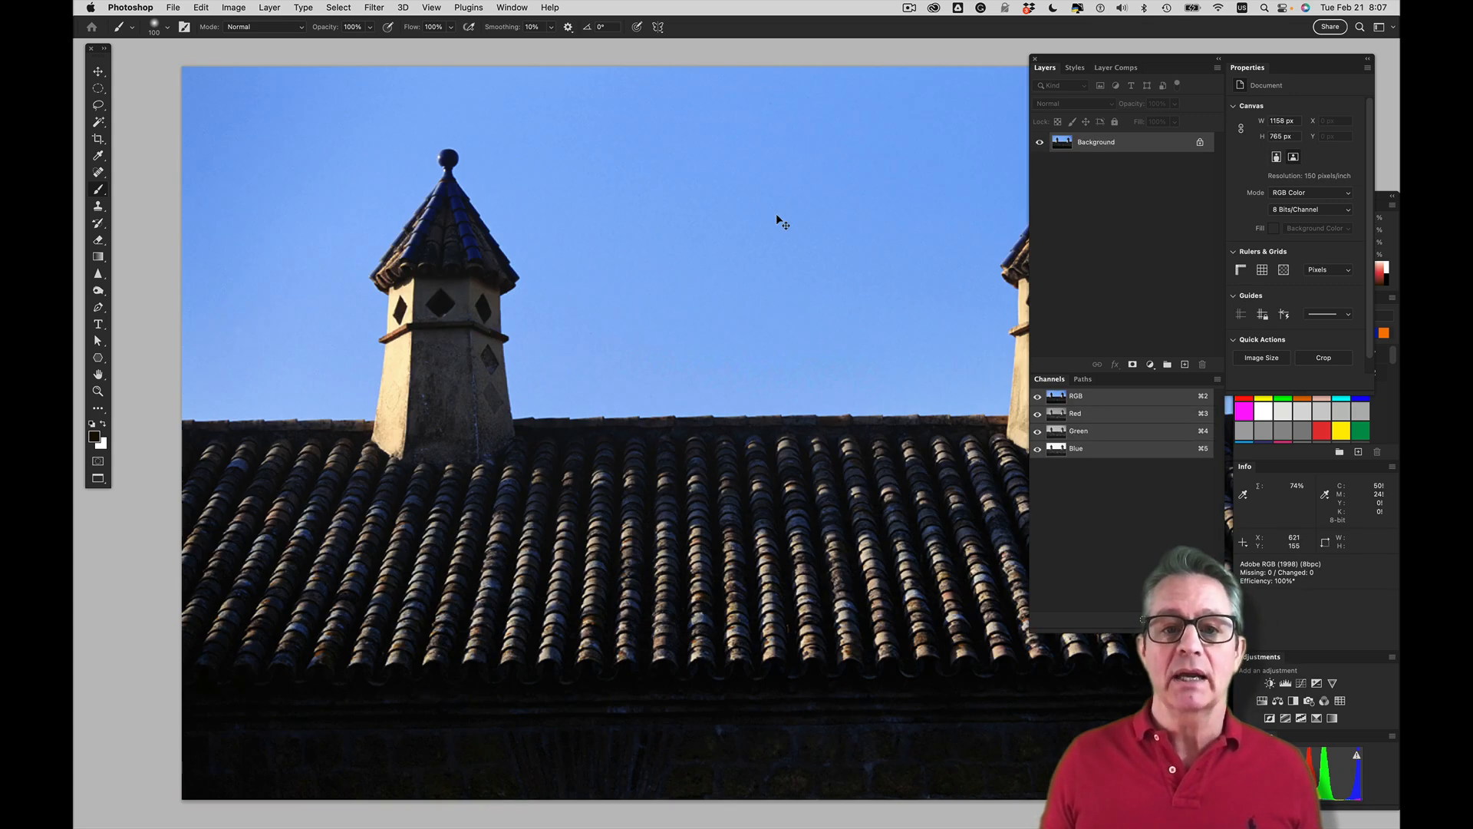
pyautogui.press('super+grave')
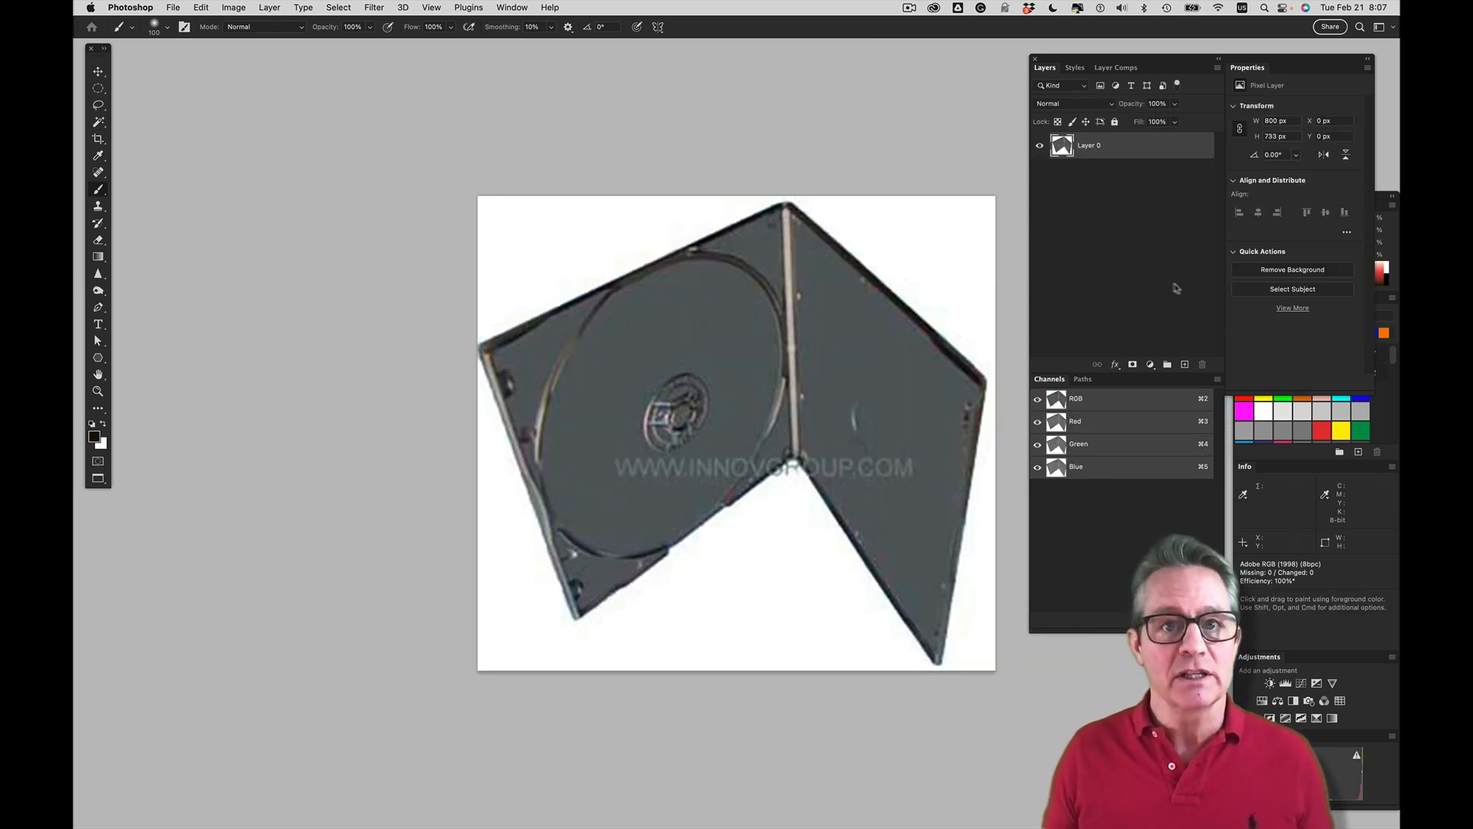
# Add a new empty layer above the disc case and start the Vanishing Point filter on it
pyautogui.click(1184, 364)
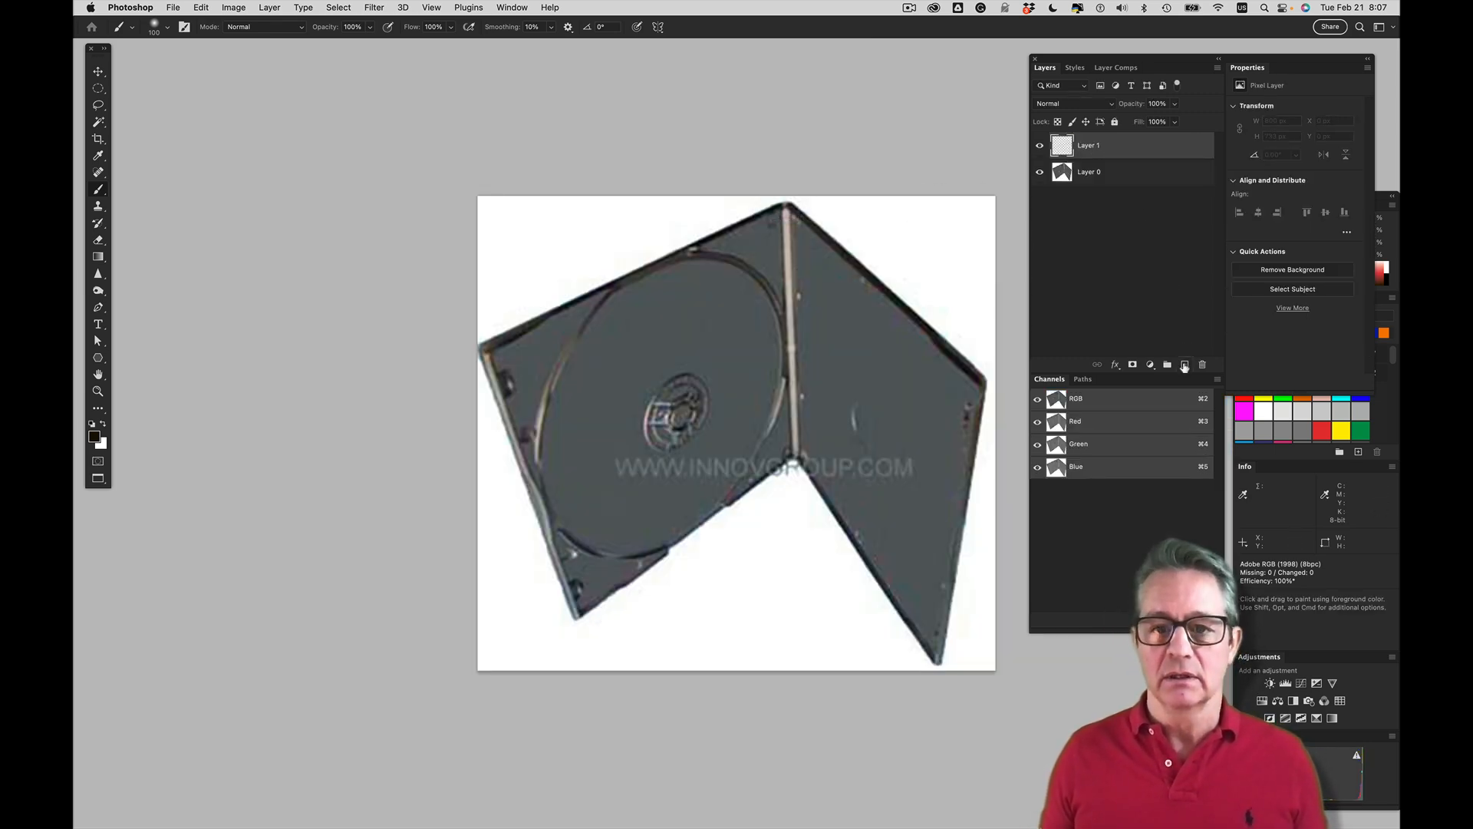
pyautogui.click(375, 7)
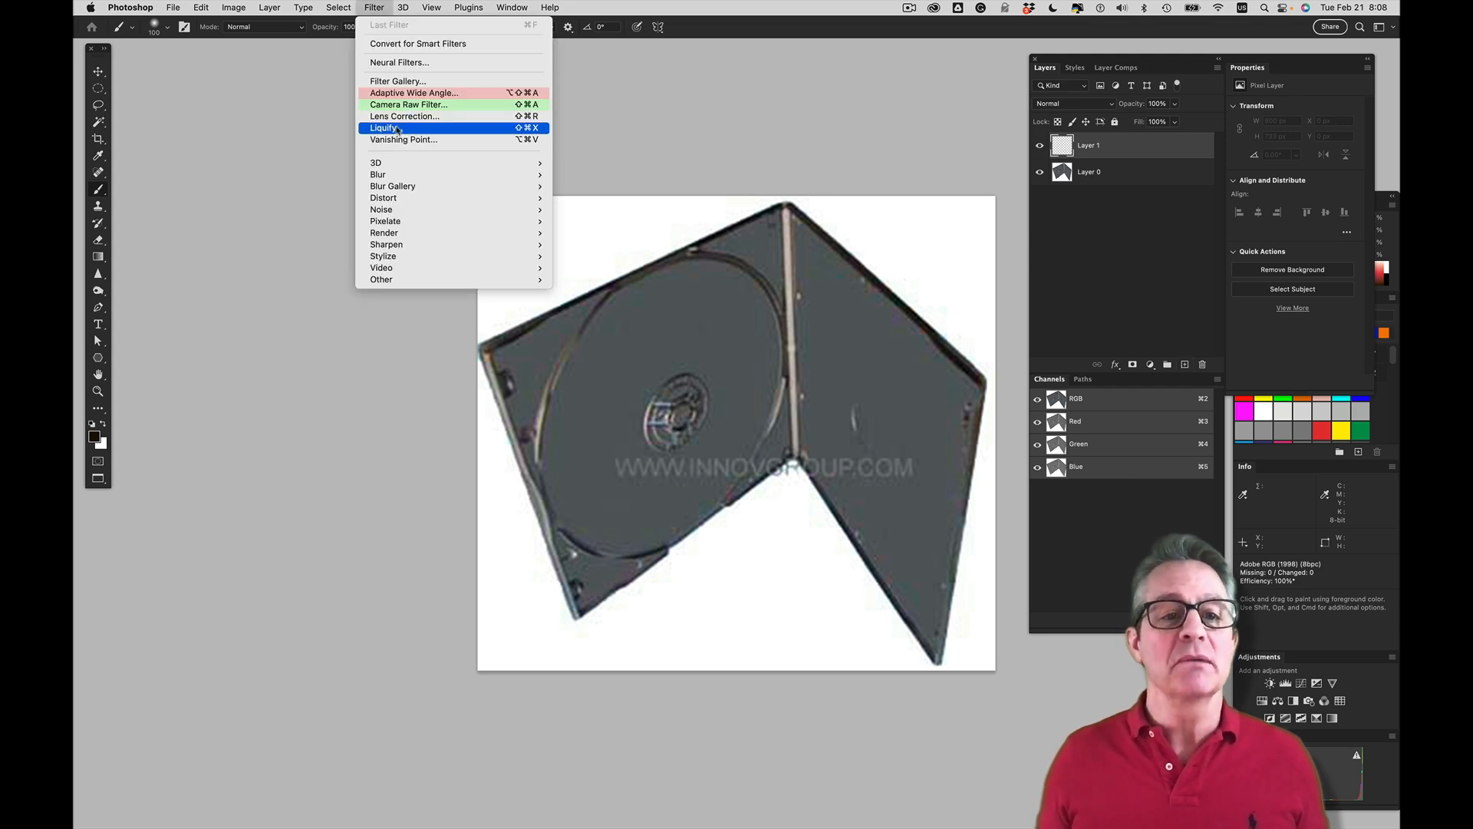
pyautogui.click(399, 136)
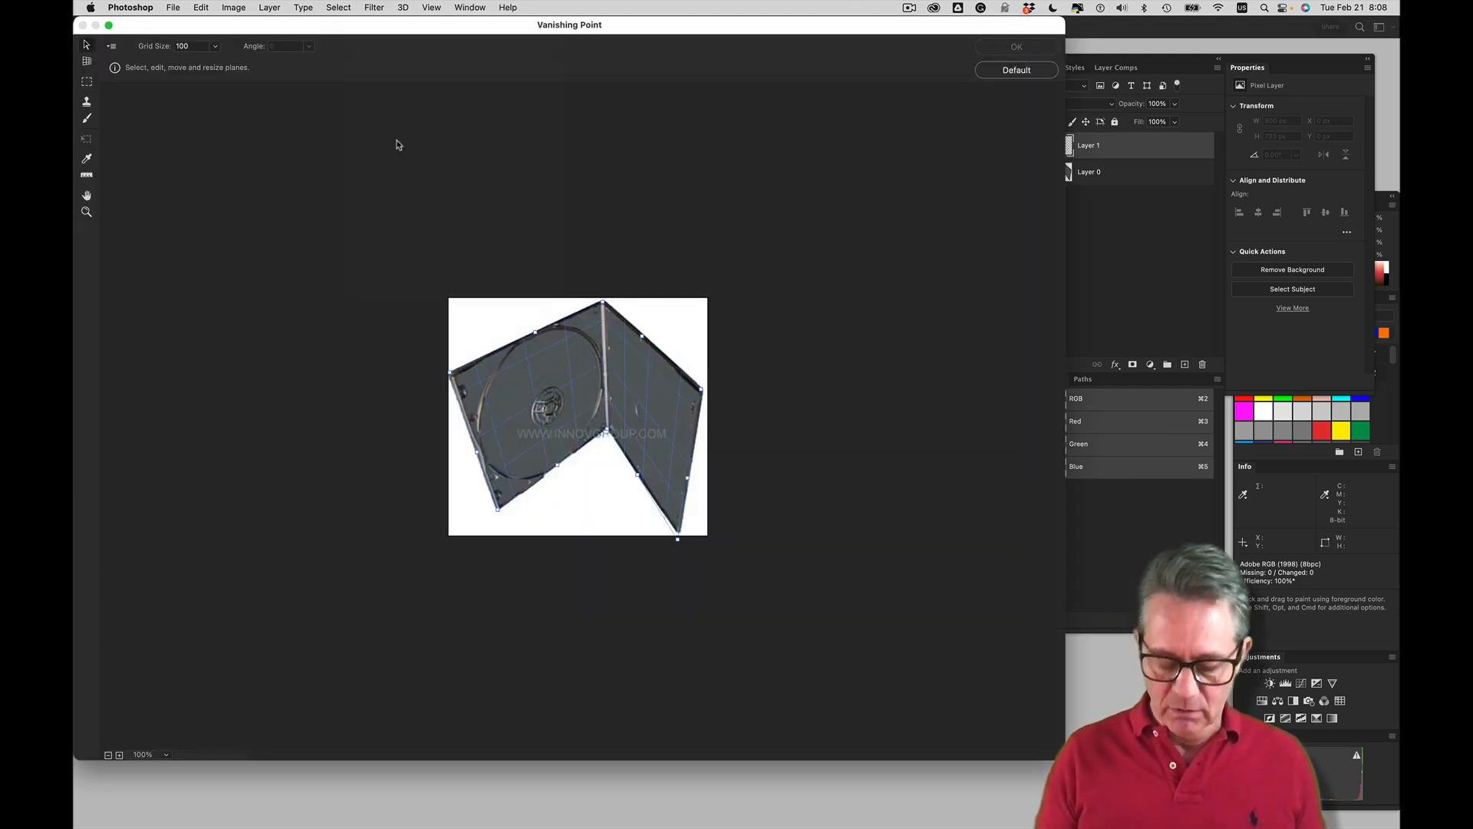
# Delete the existing perspective planes from the disc case
pyautogui.press('super+equal')
pyautogui.press('super+equal')
pyautogui.press('BackSpace')
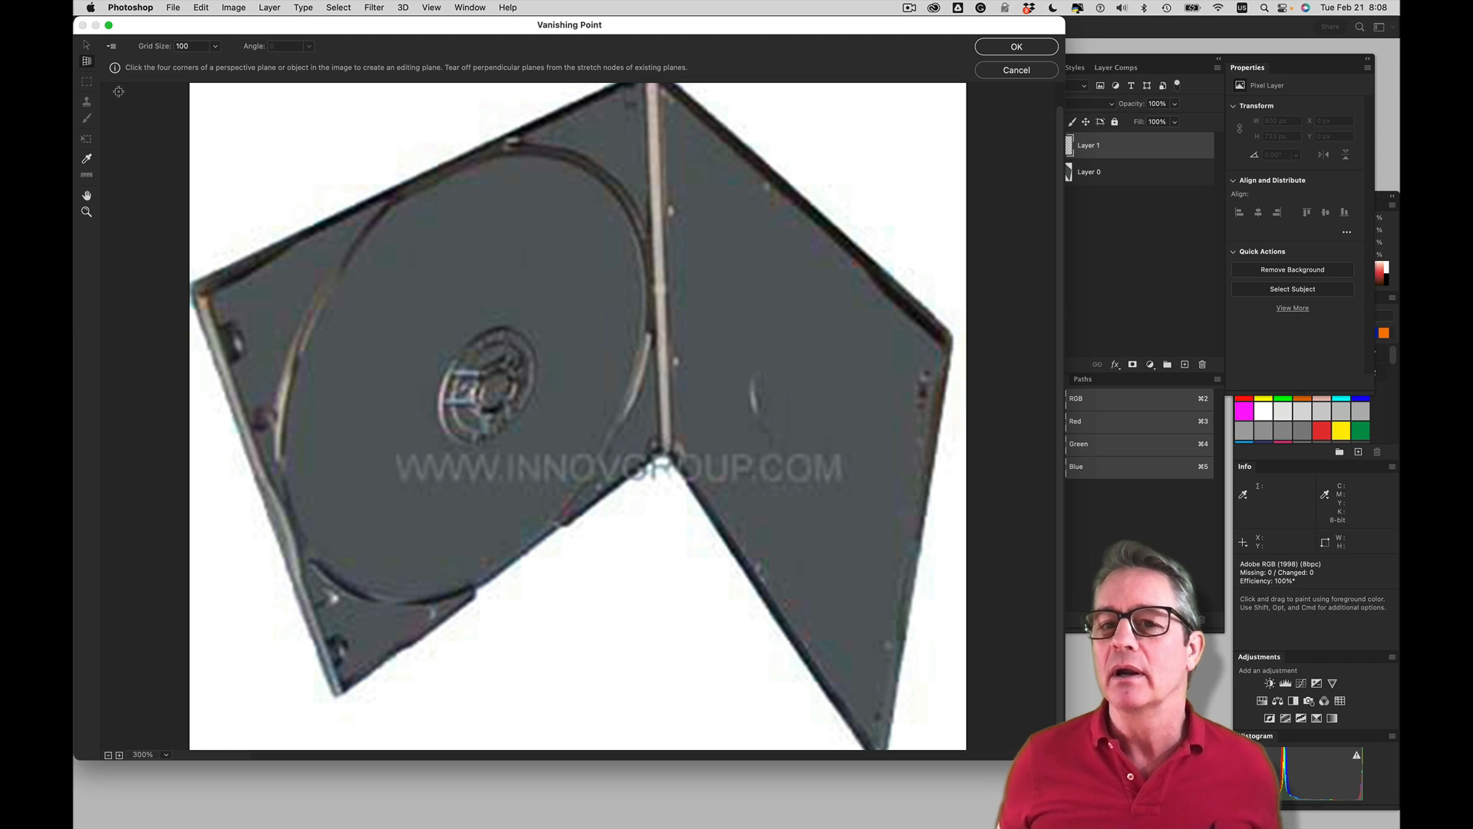
# Create a perspective plane over the disc-tray half of the case by placing nodes at its four corners
pyautogui.scroll(-1, 119, 91)
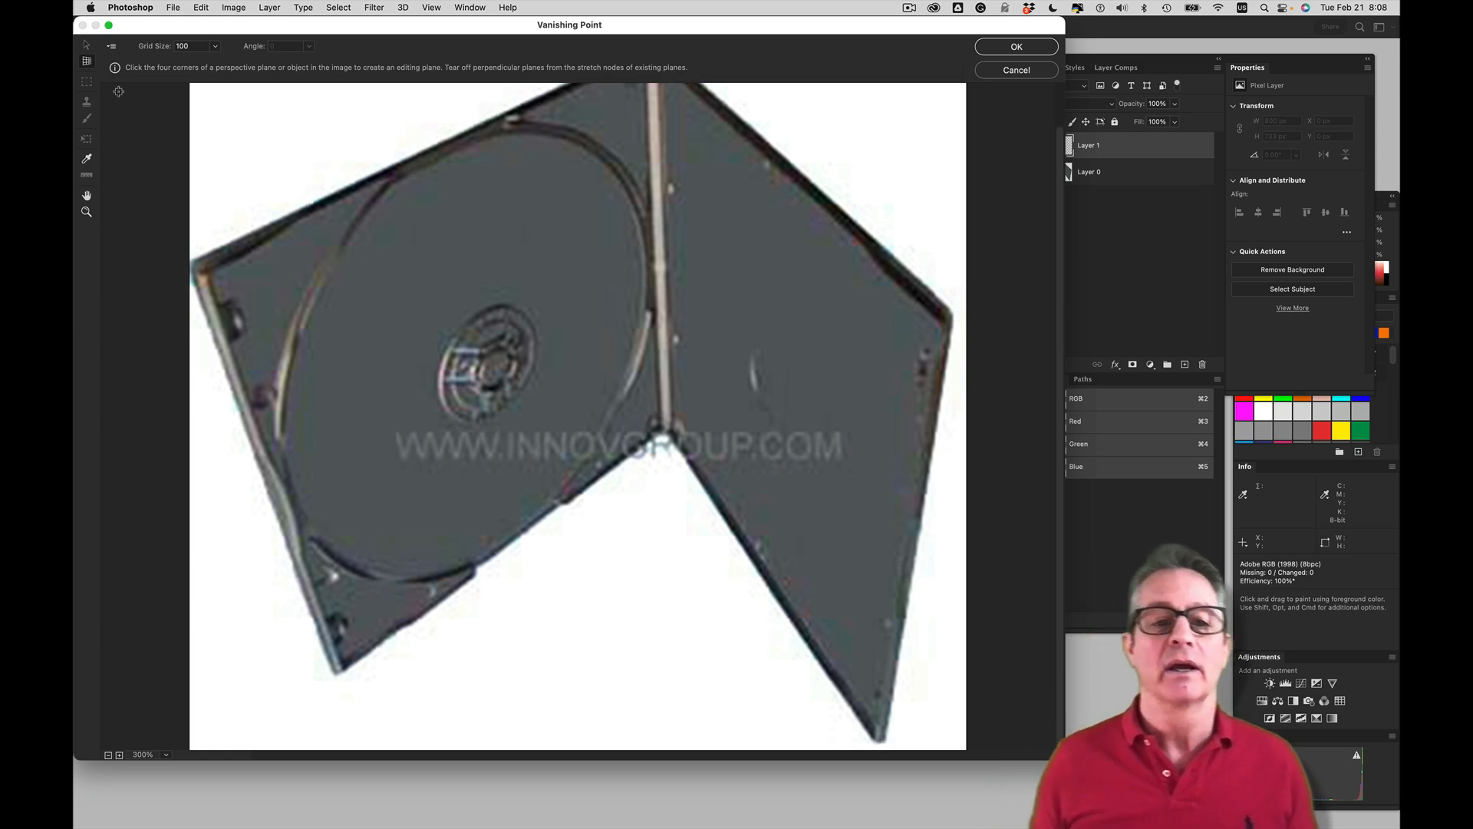
pyautogui.press('h')
pyautogui.moveTo(529, 272); pyautogui.dragTo(530, 315)
pyautogui.press('c')
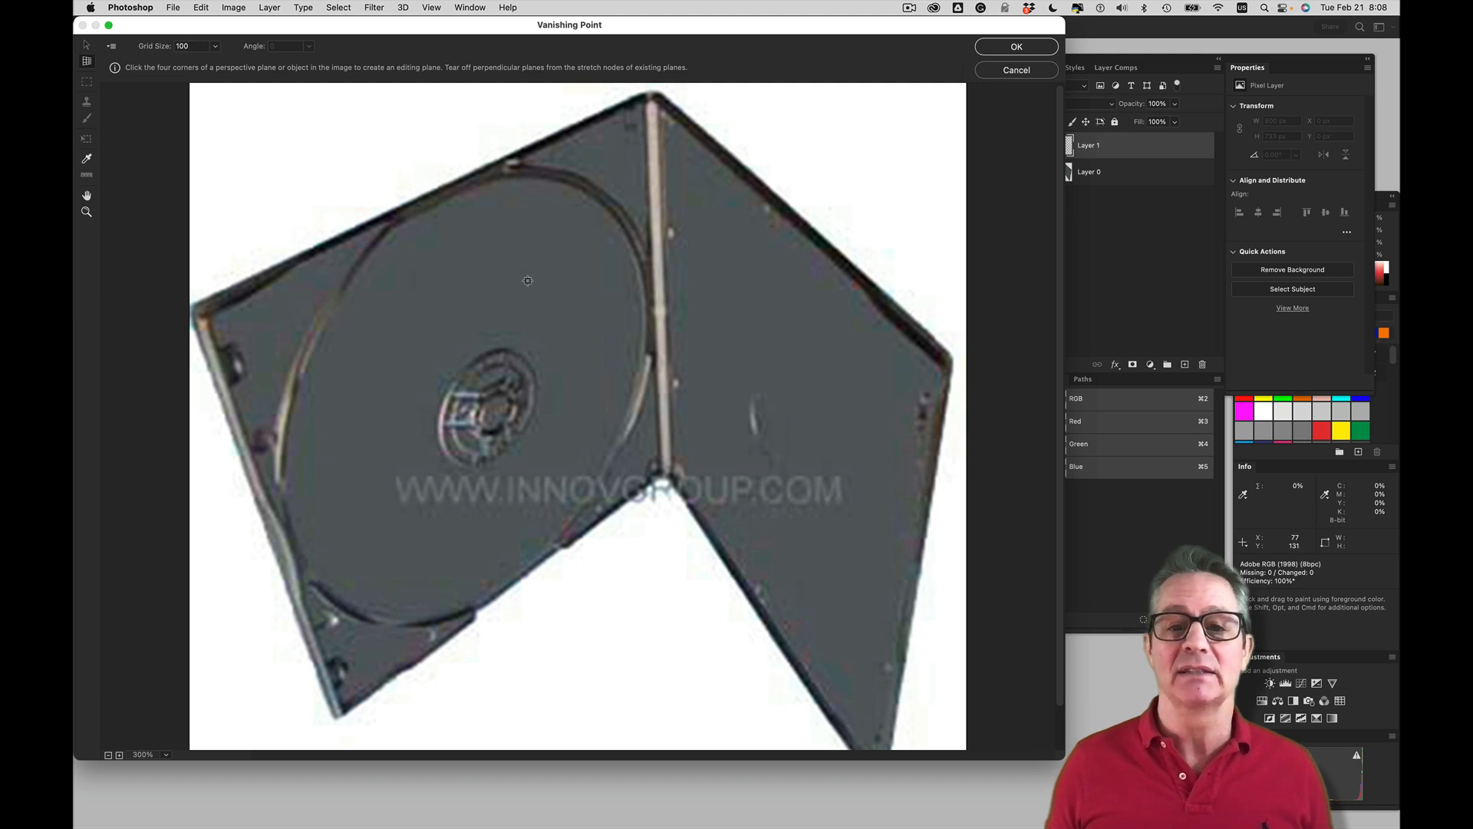
pyautogui.click(205, 315)
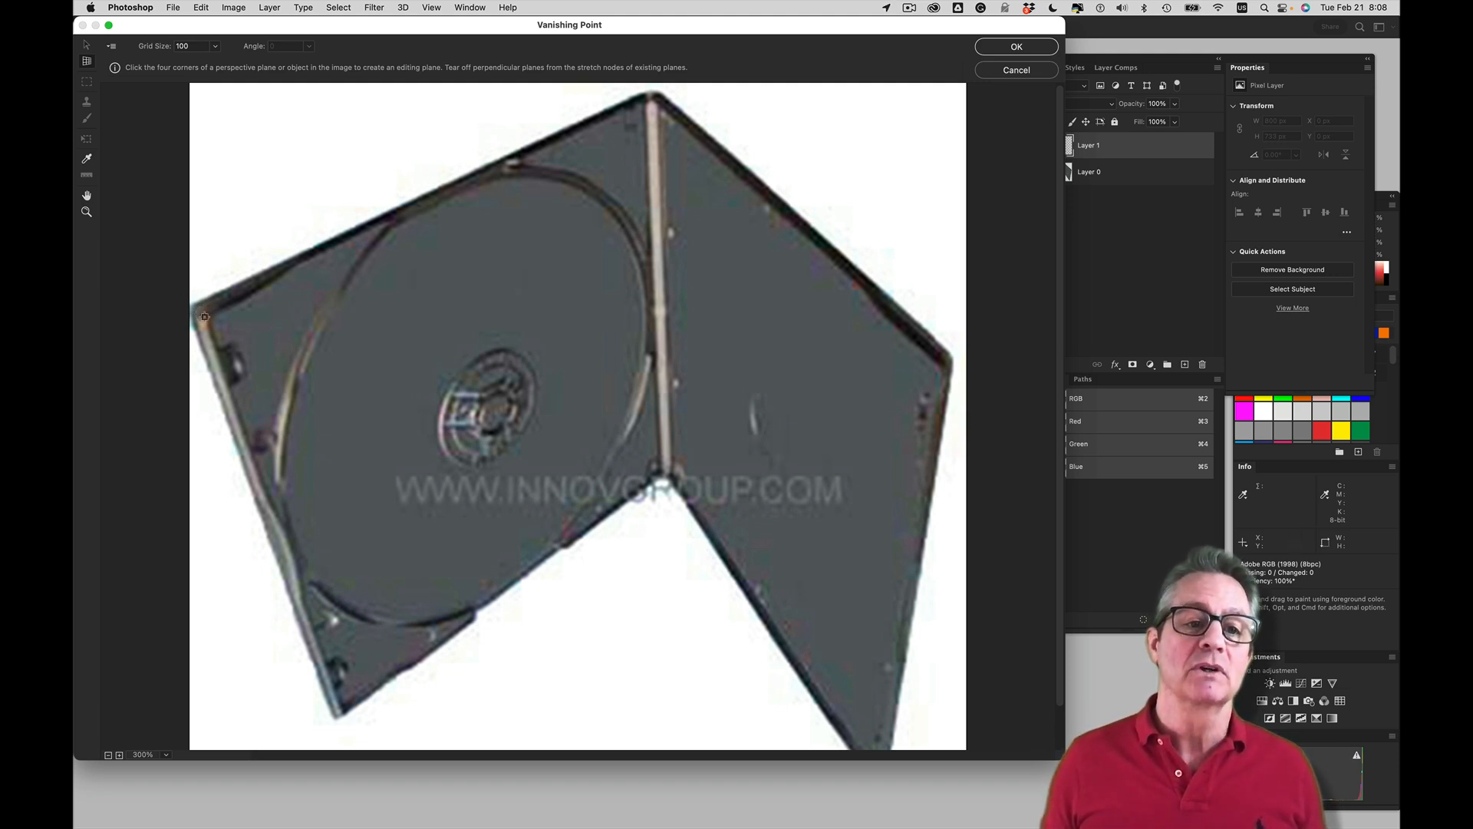
pyautogui.click(643, 100)
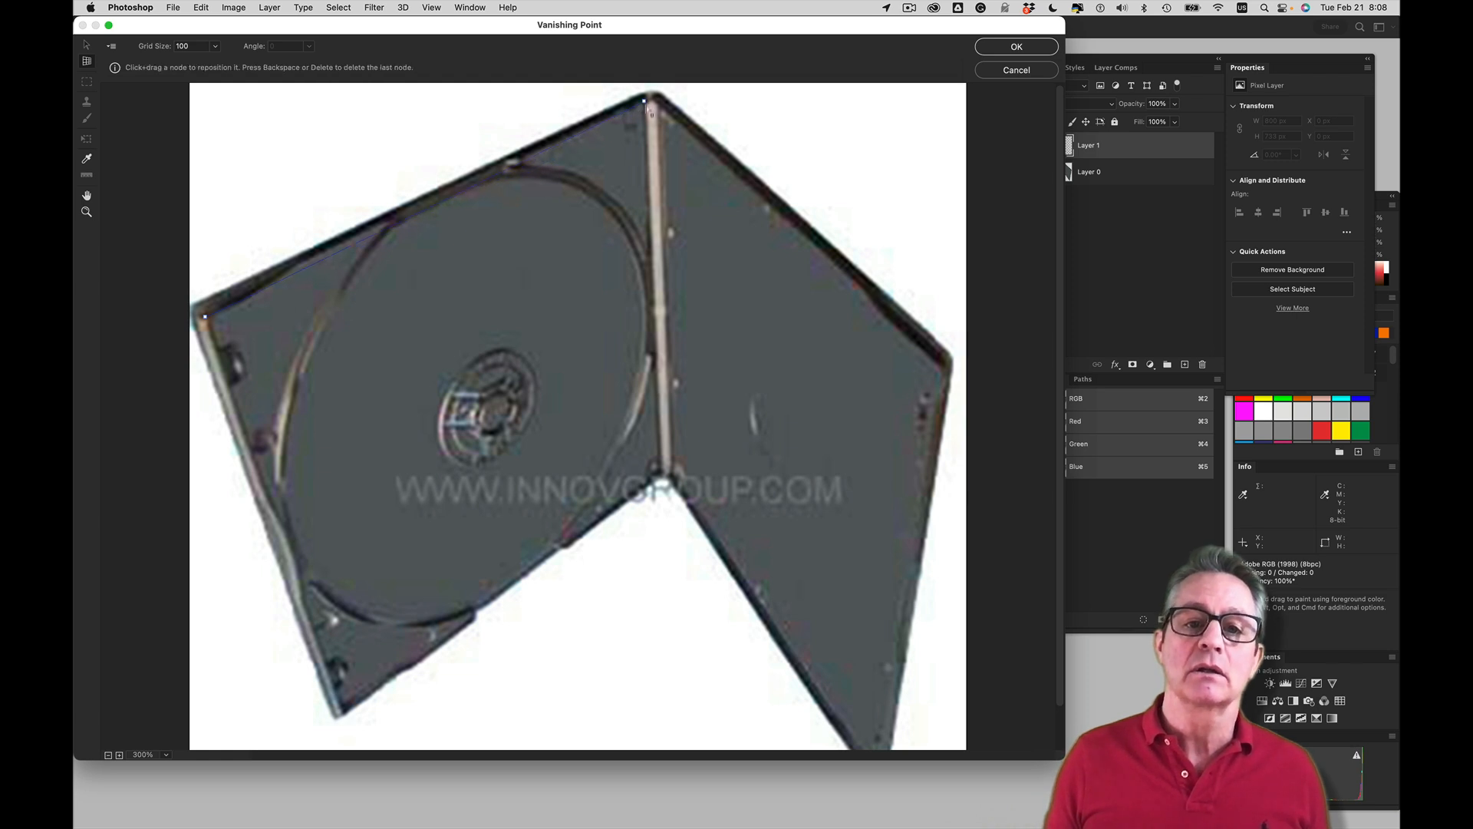
pyautogui.click(658, 474)
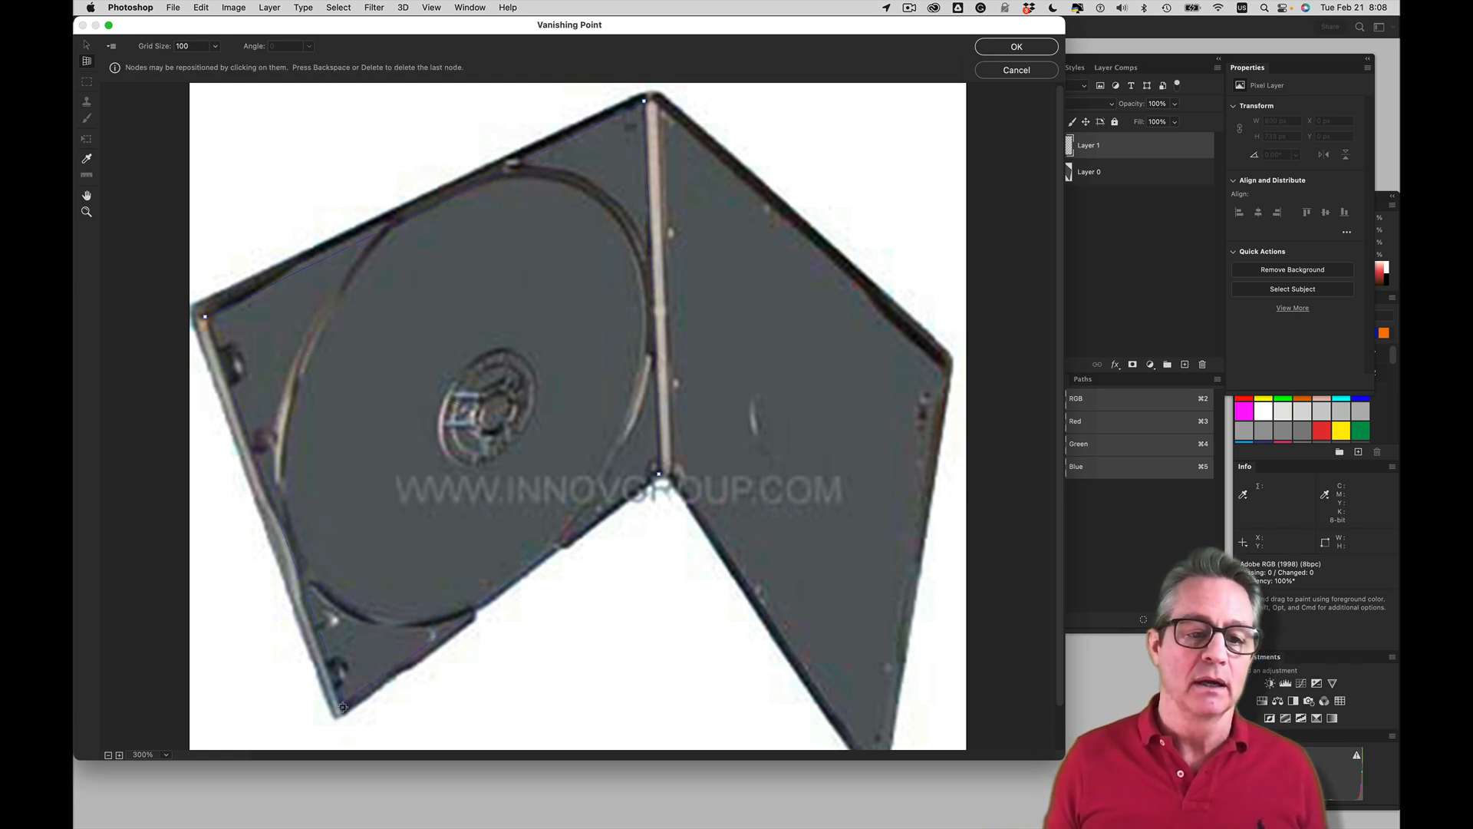
pyautogui.click(340, 714)
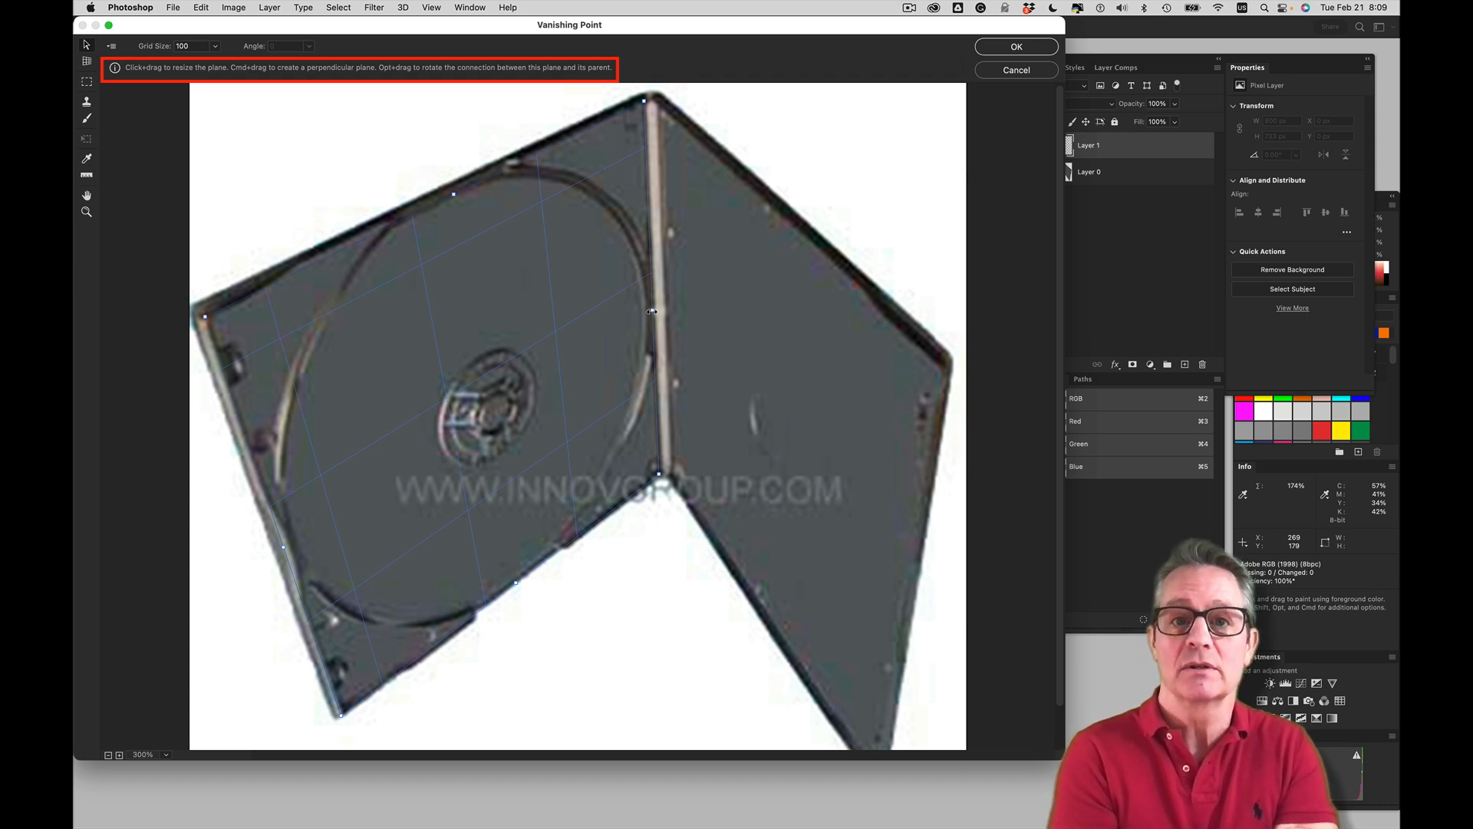
# Tear off a plane from the hinge-side edge, rotate it to about 124.95° and narrow it to the case's spine
pyautogui.press('super')
pyautogui.moveTo(653, 312); pyautogui.dragTo(783, 374)
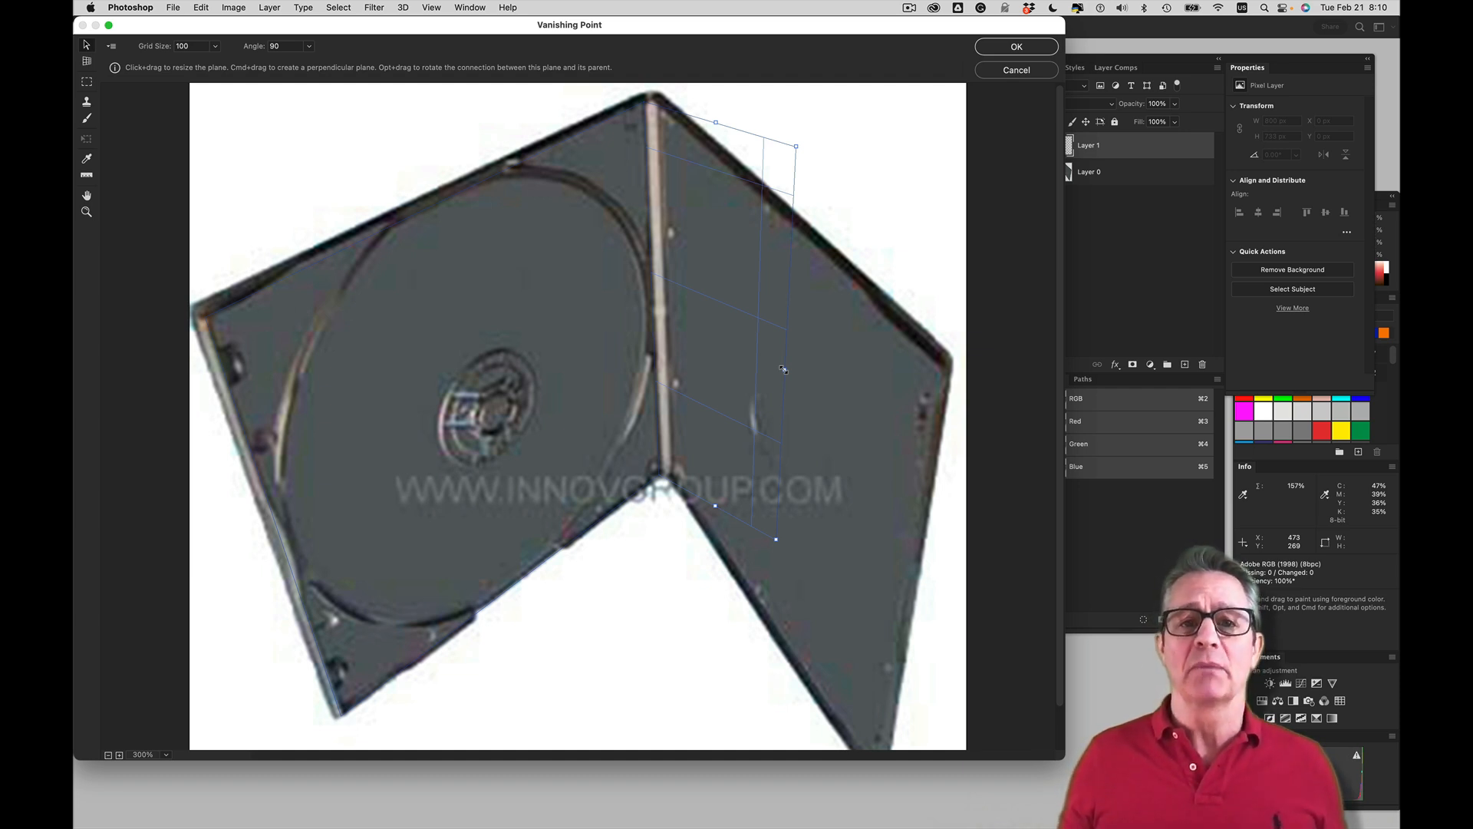
pyautogui.press('alt')
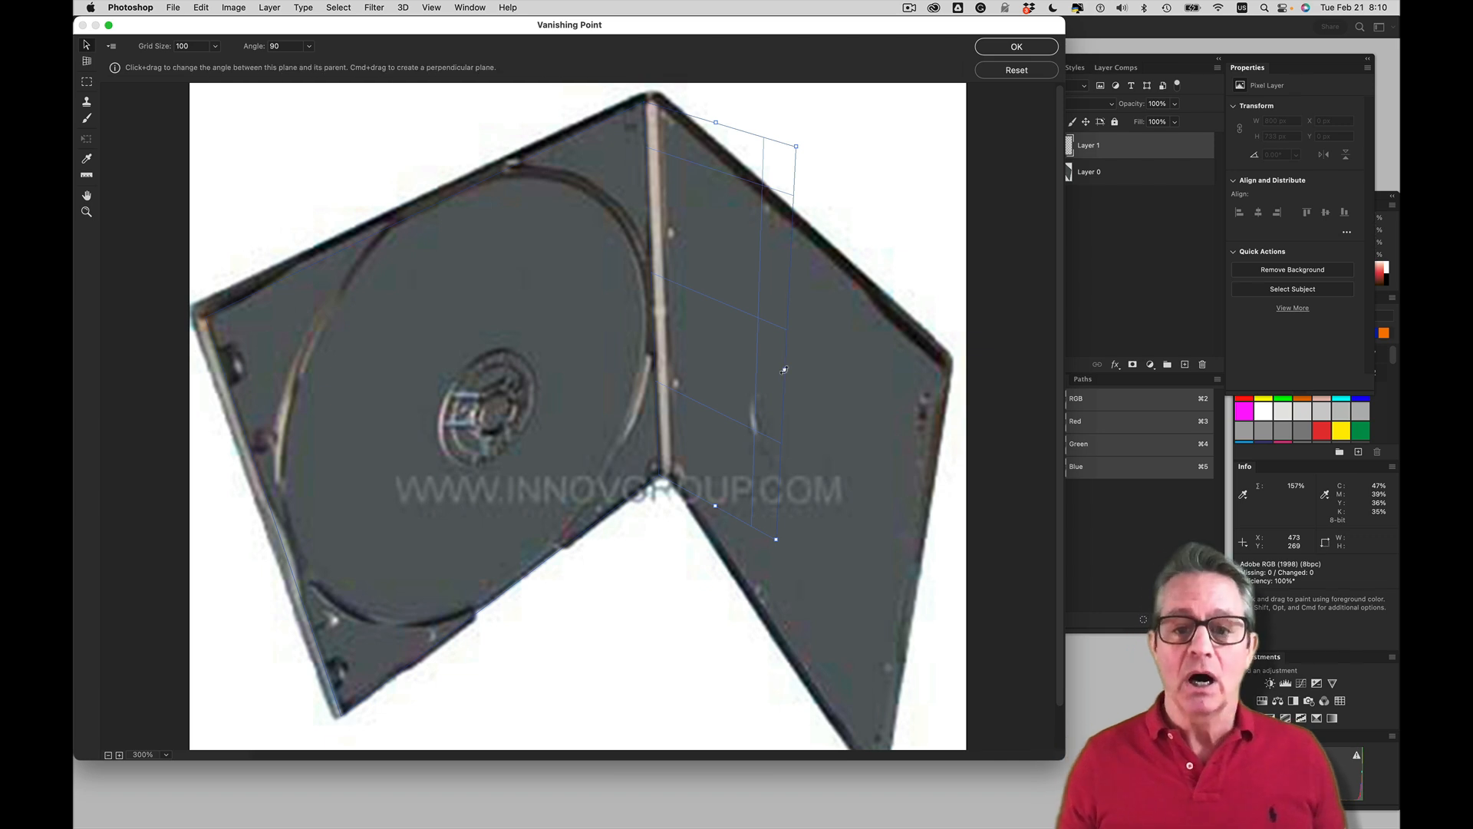
pyautogui.moveTo(783, 370); pyautogui.dragTo(817, 316)
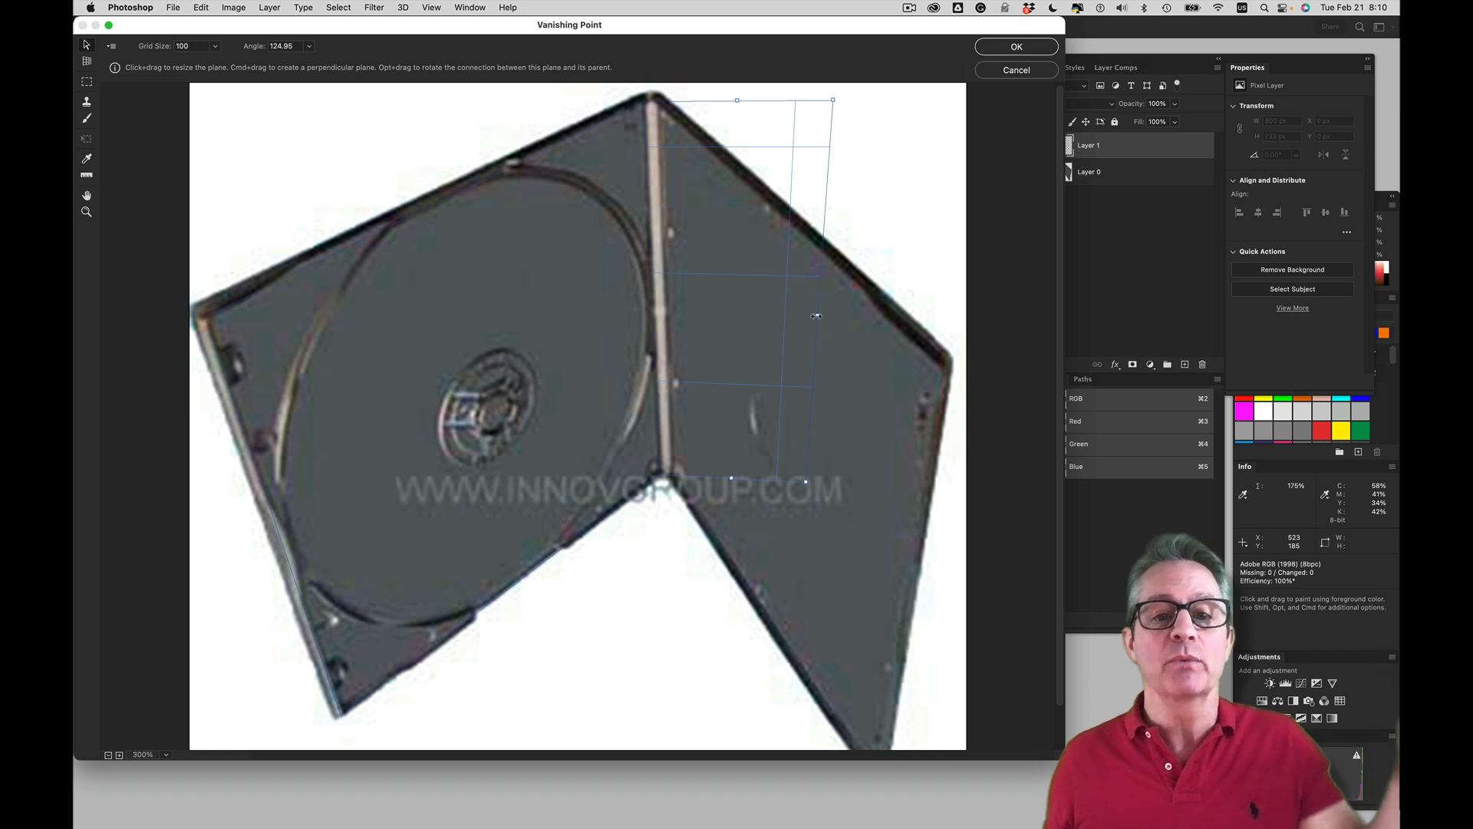
pyautogui.moveTo(818, 316); pyautogui.dragTo(665, 322)
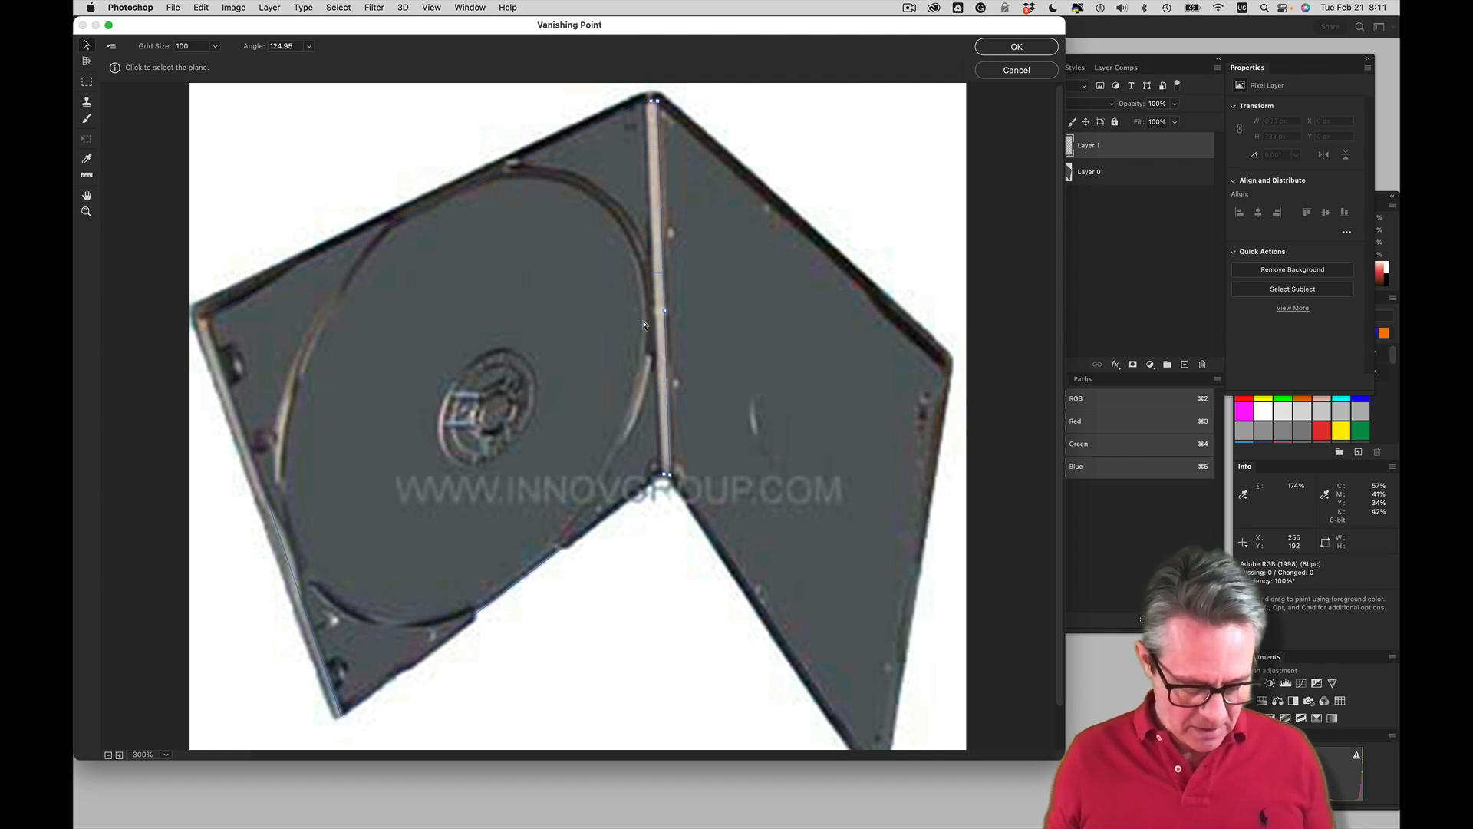
# Tear off another plane from the spine's outer edge, rotated to about 119.23° and fitted to the case's other cover
pyautogui.press('super')
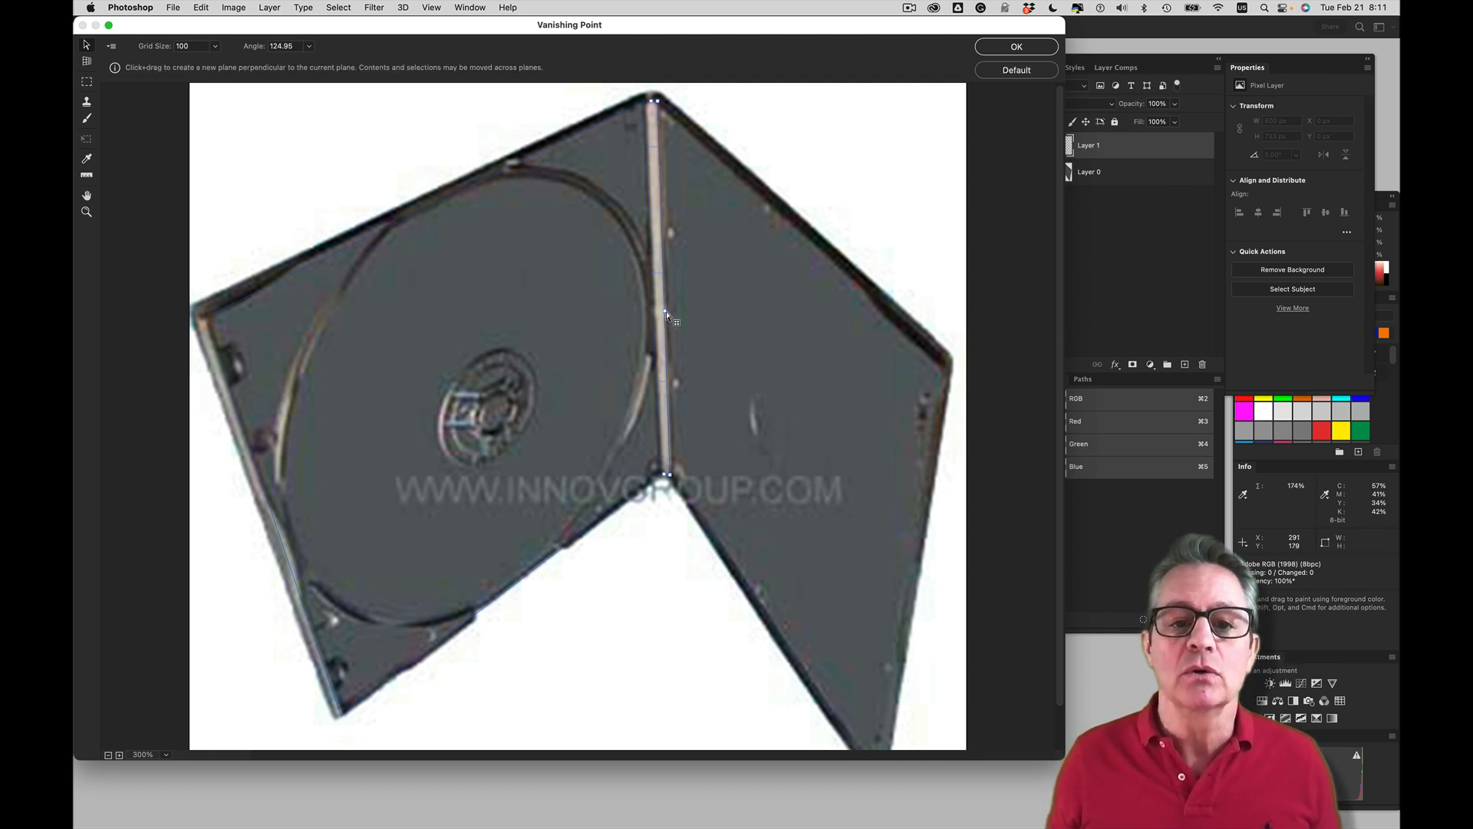
pyautogui.moveTo(665, 314); pyautogui.dragTo(779, 545)
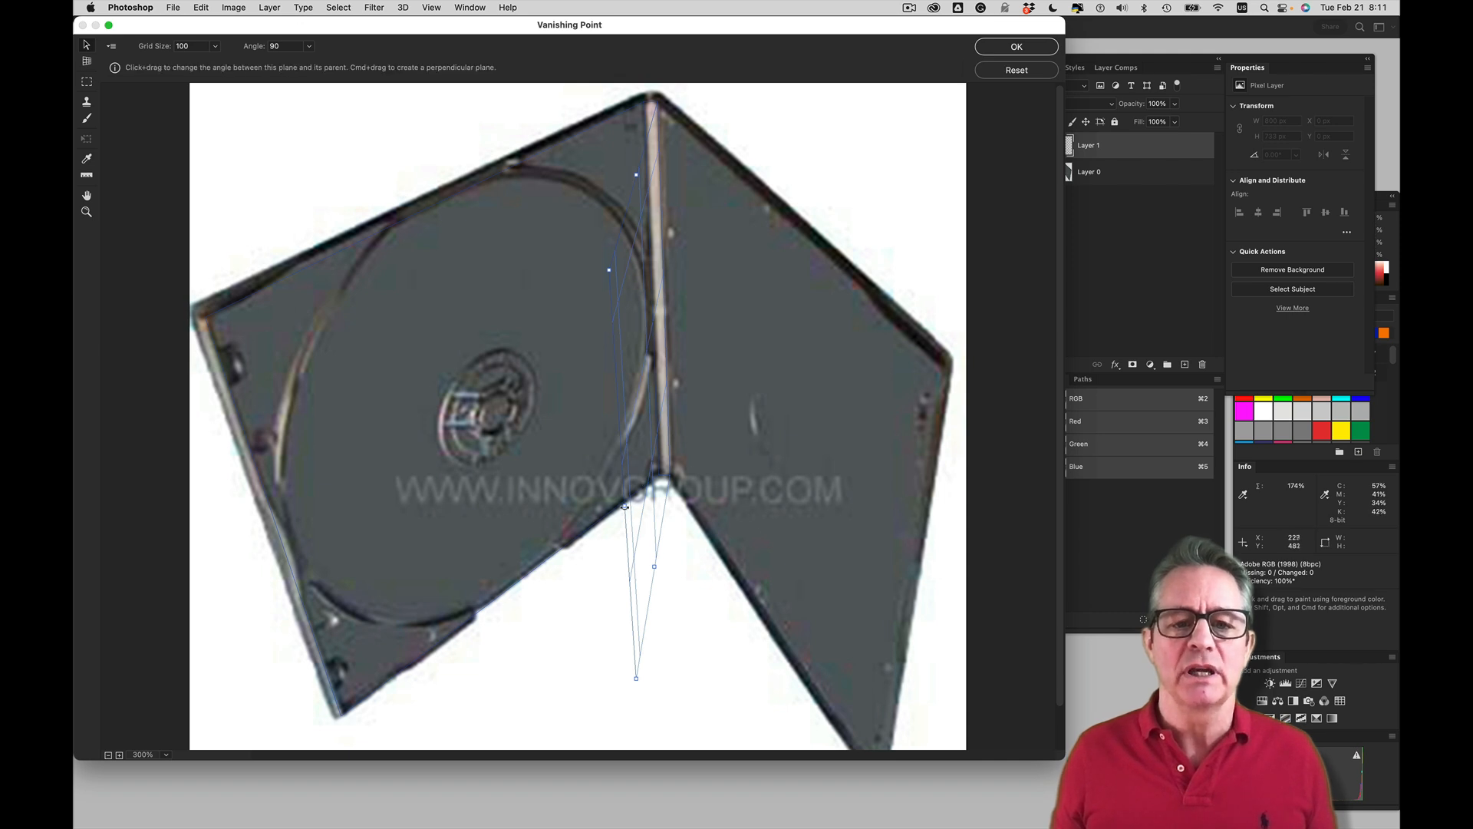
pyautogui.moveTo(630, 506); pyautogui.dragTo(910, 570)
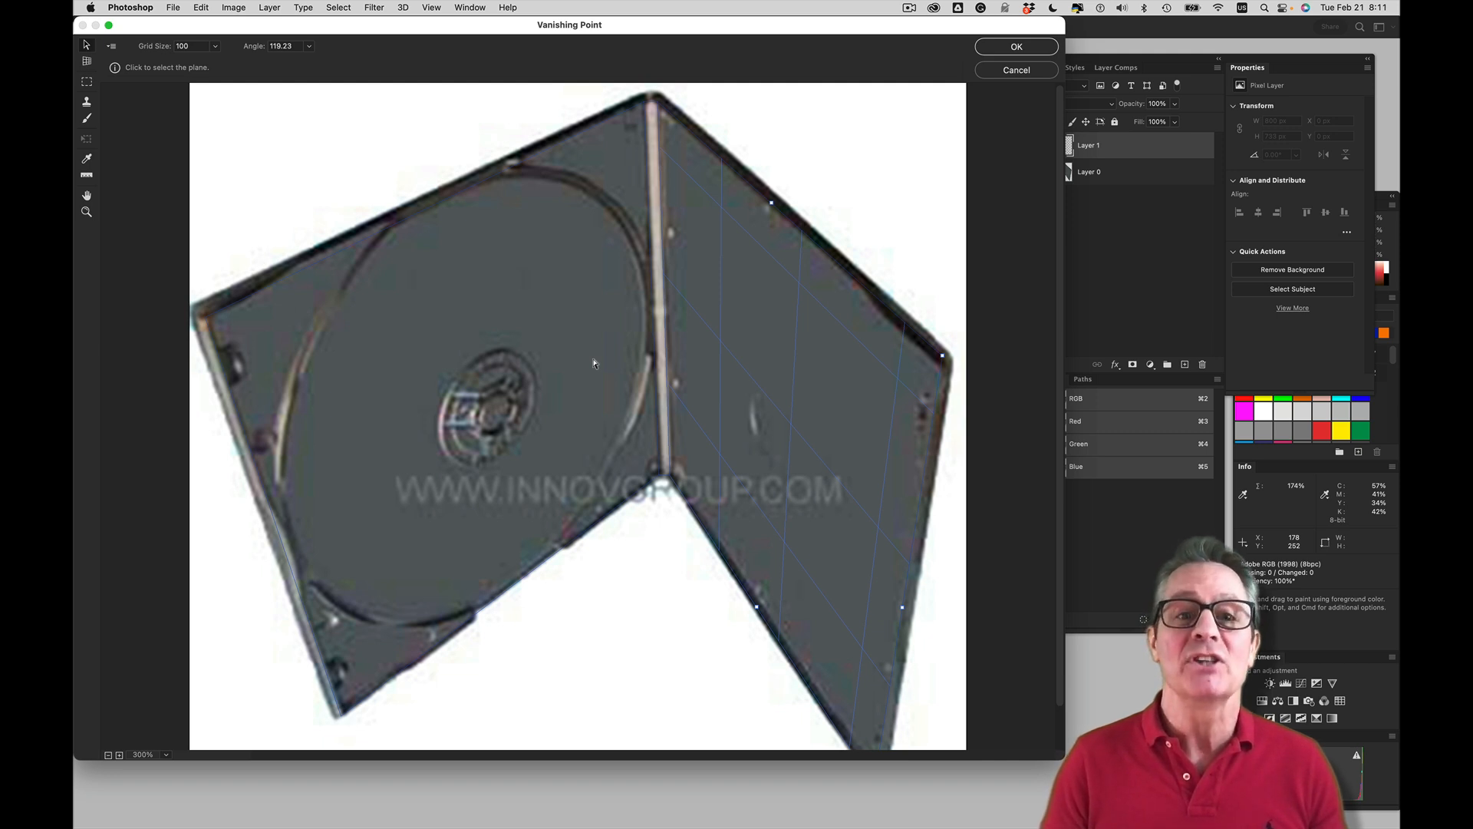
pyautogui.press('BackSpace')
pyautogui.press('alt')
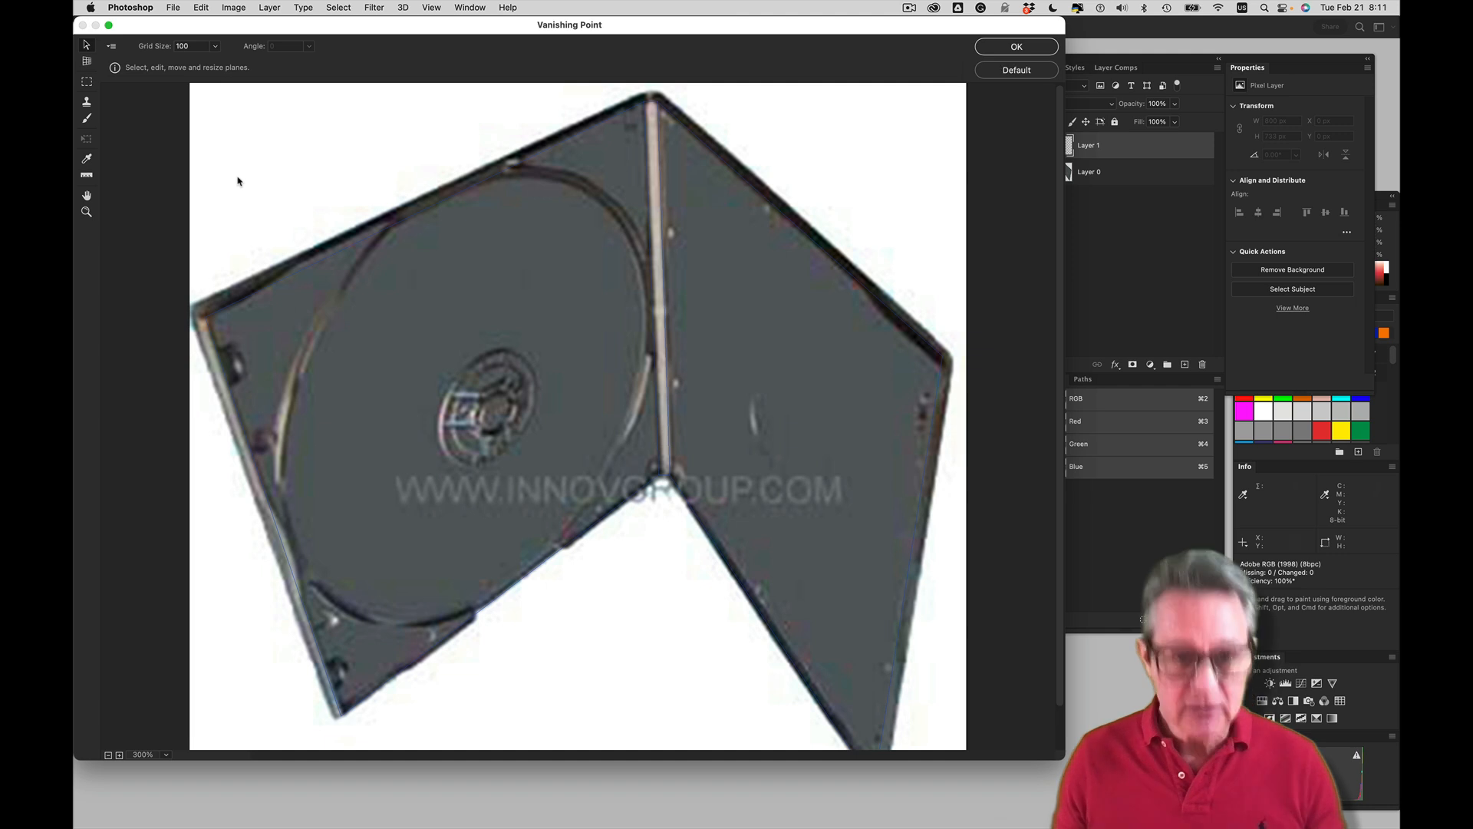
# Paste THE EPISODE artwork, wrap it across both covers and the spine, and apply the filter
pyautogui.press('super+v')
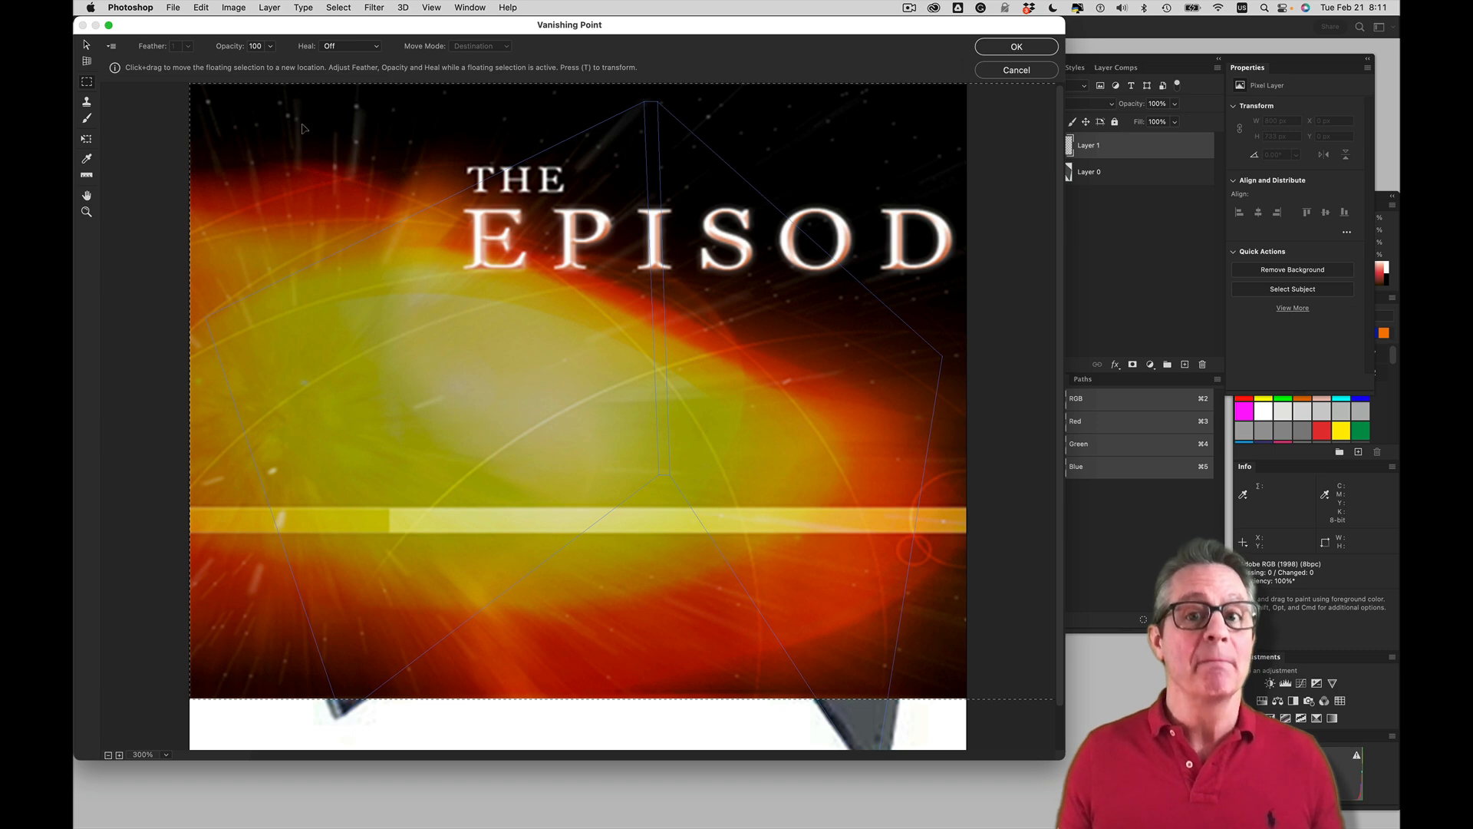
pyautogui.moveTo(301, 128); pyautogui.dragTo(258, 336)
pyautogui.moveTo(434, 284); pyautogui.dragTo(490, 287)
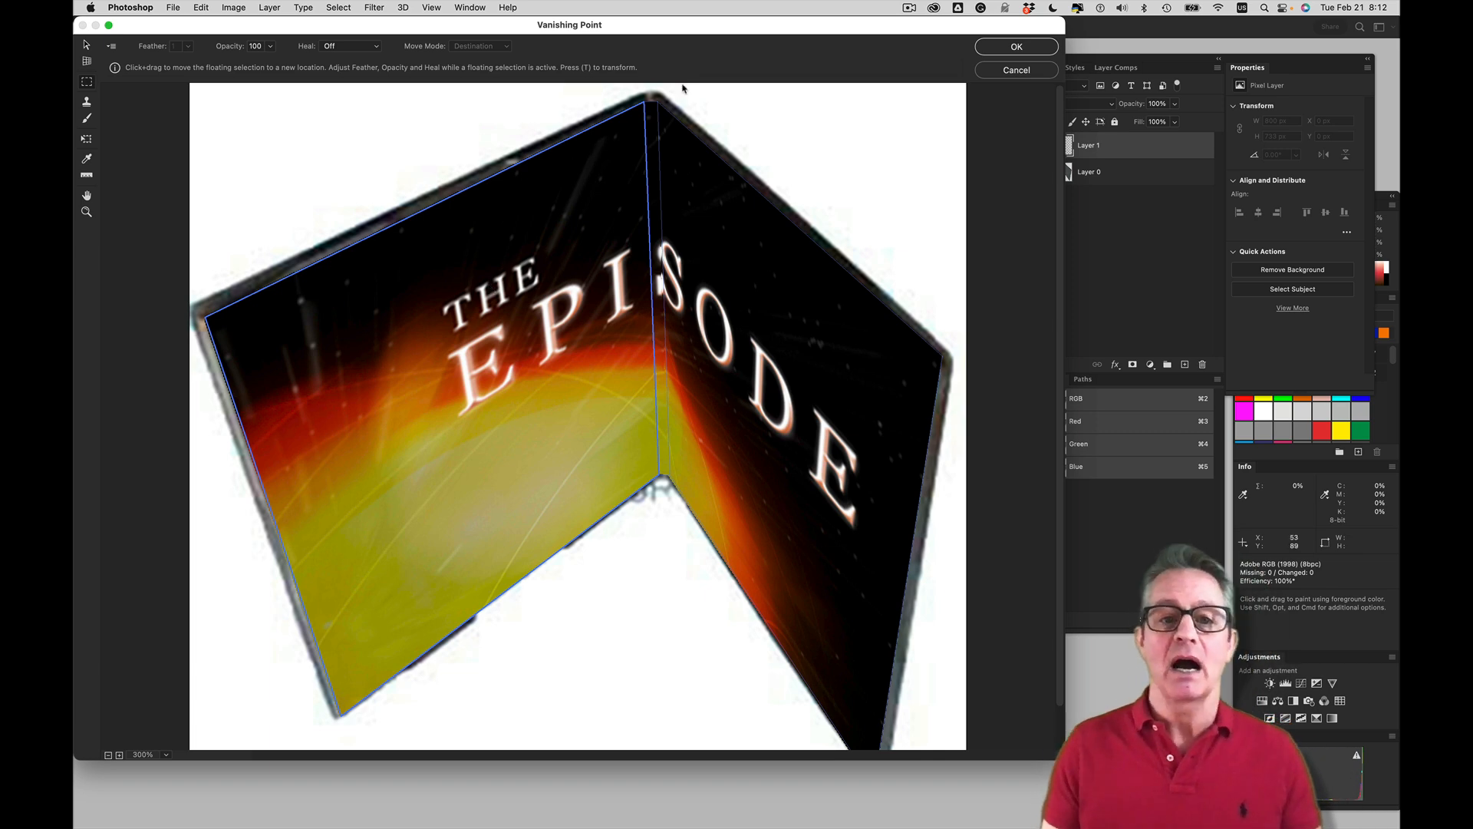
pyautogui.press('super+d')
pyautogui.click(1016, 47)
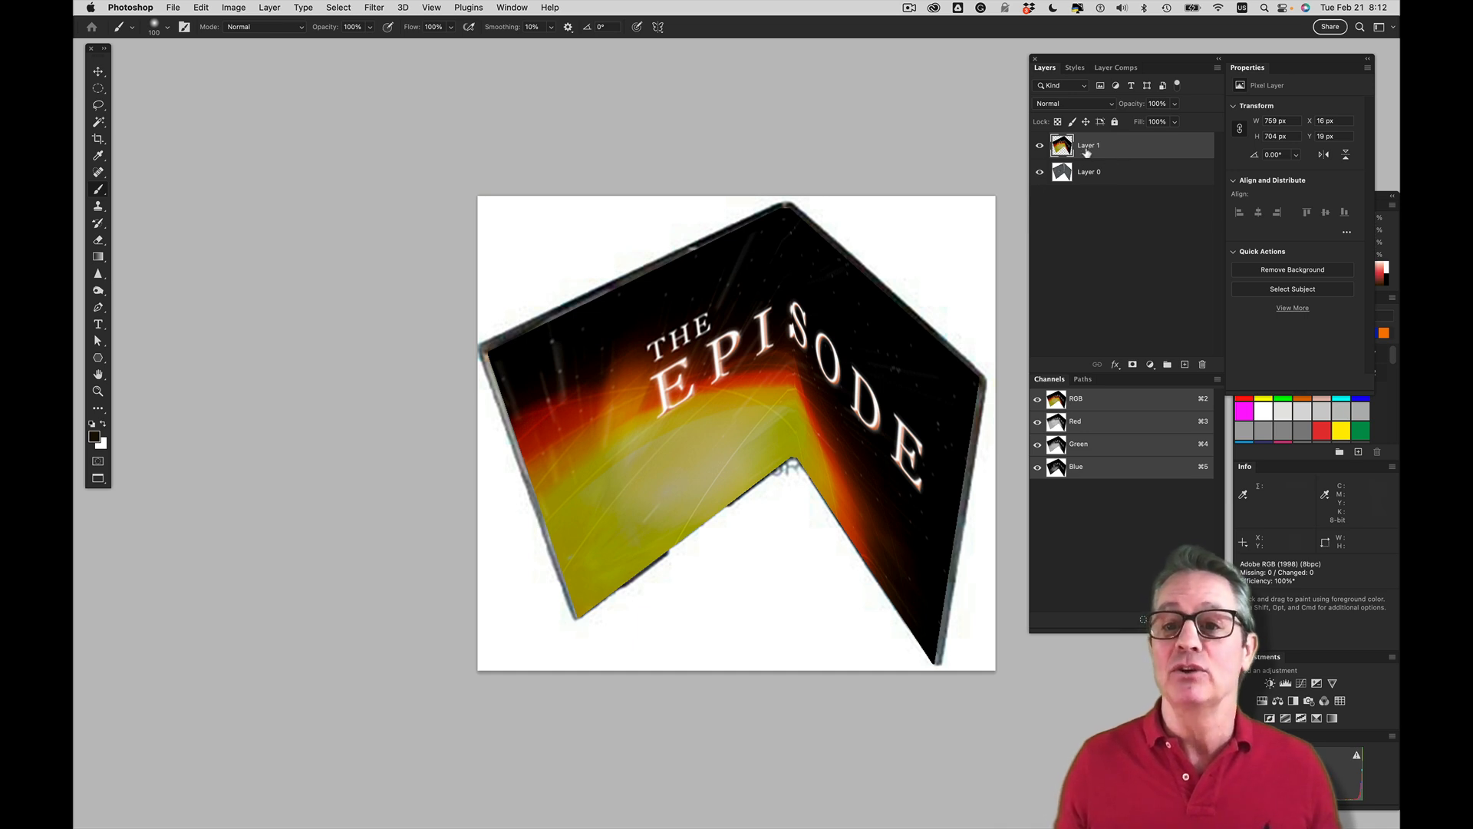
# Set Layer 1's blend mode to Overlay and compare the case with the artwork hidden and shown
pyautogui.click(1078, 104)
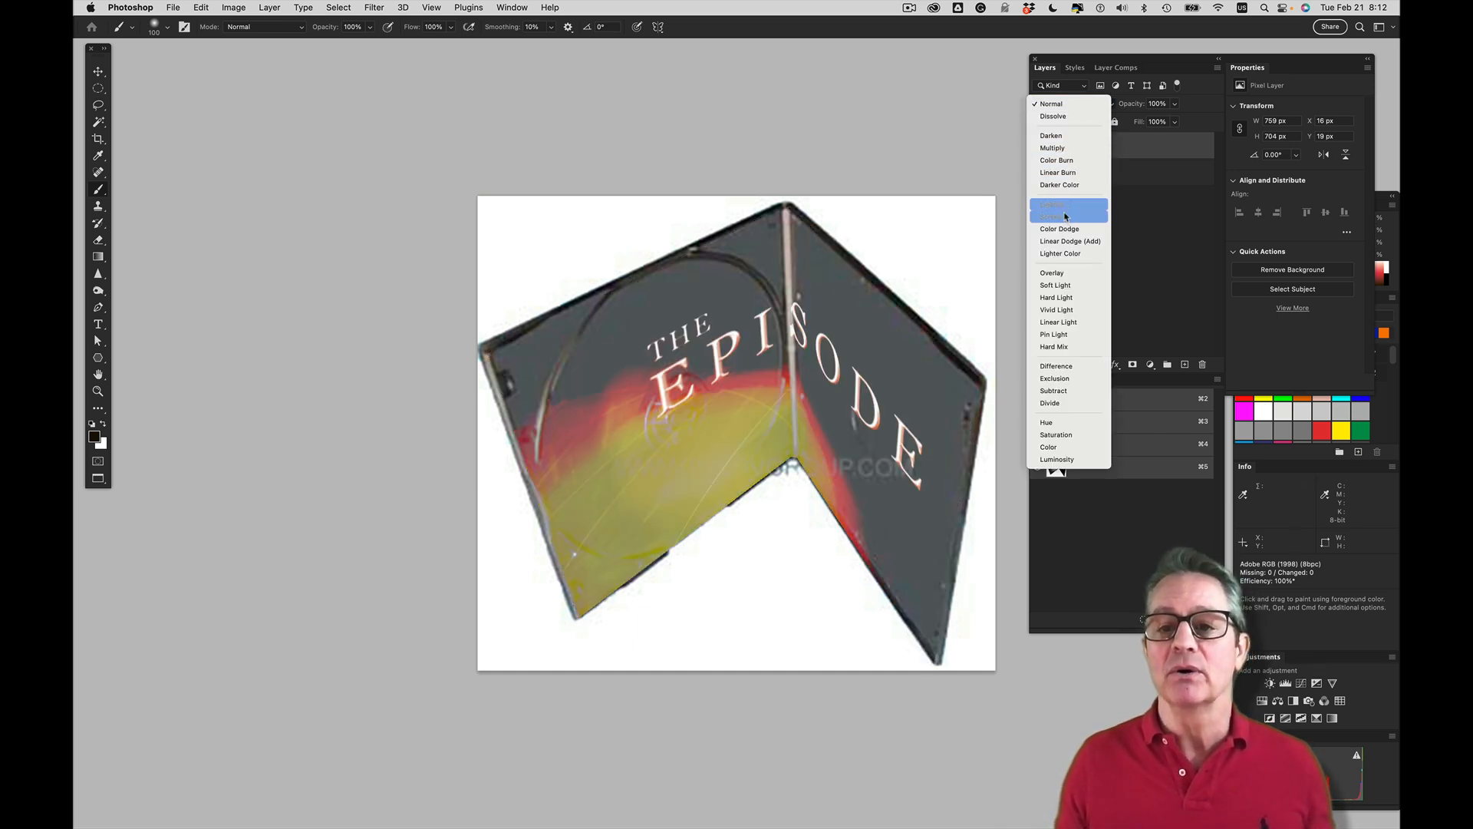
pyautogui.click(1058, 273)
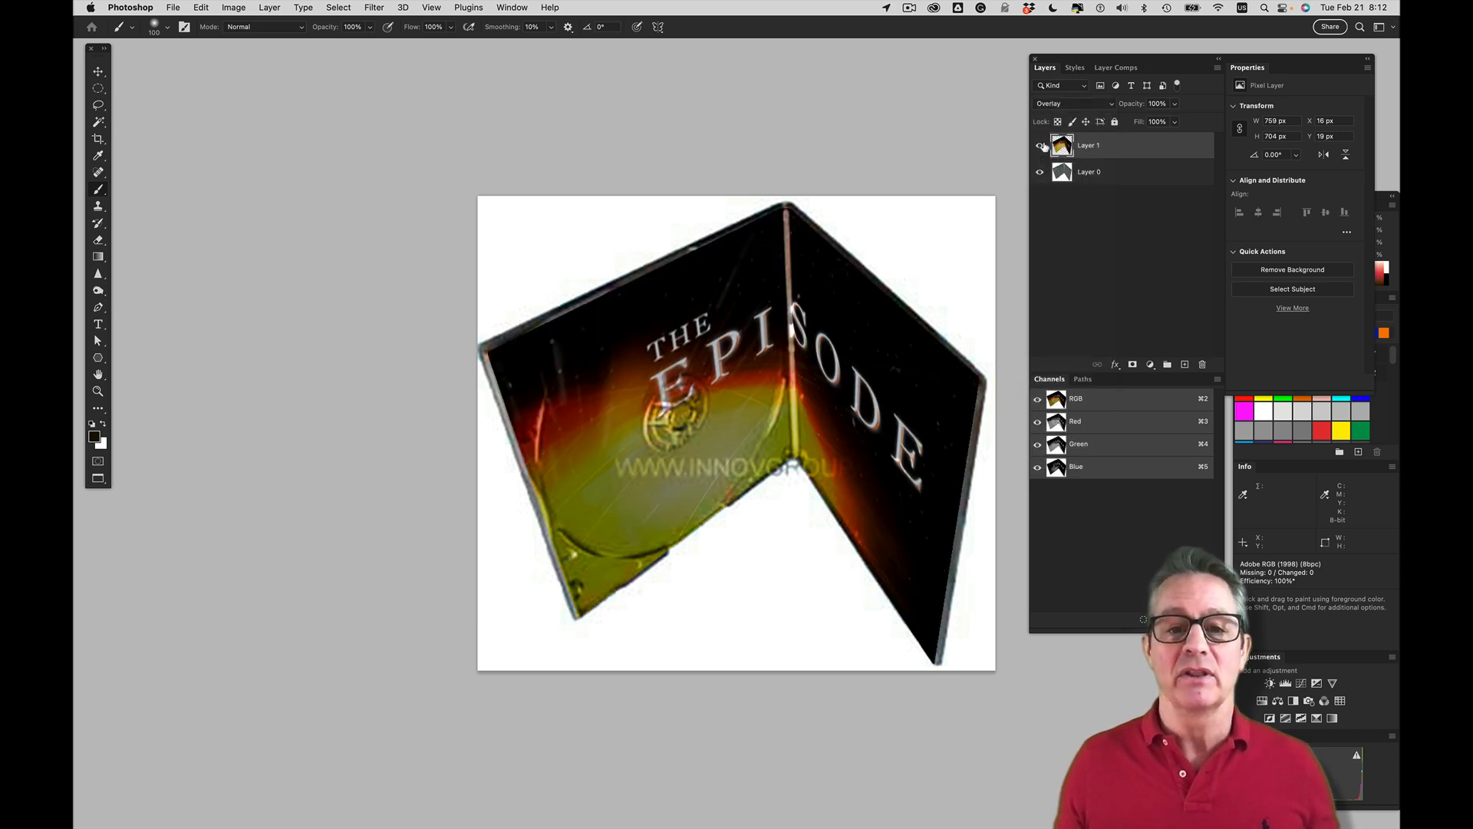
pyautogui.click(1041, 146)
pyautogui.click(1041, 146)
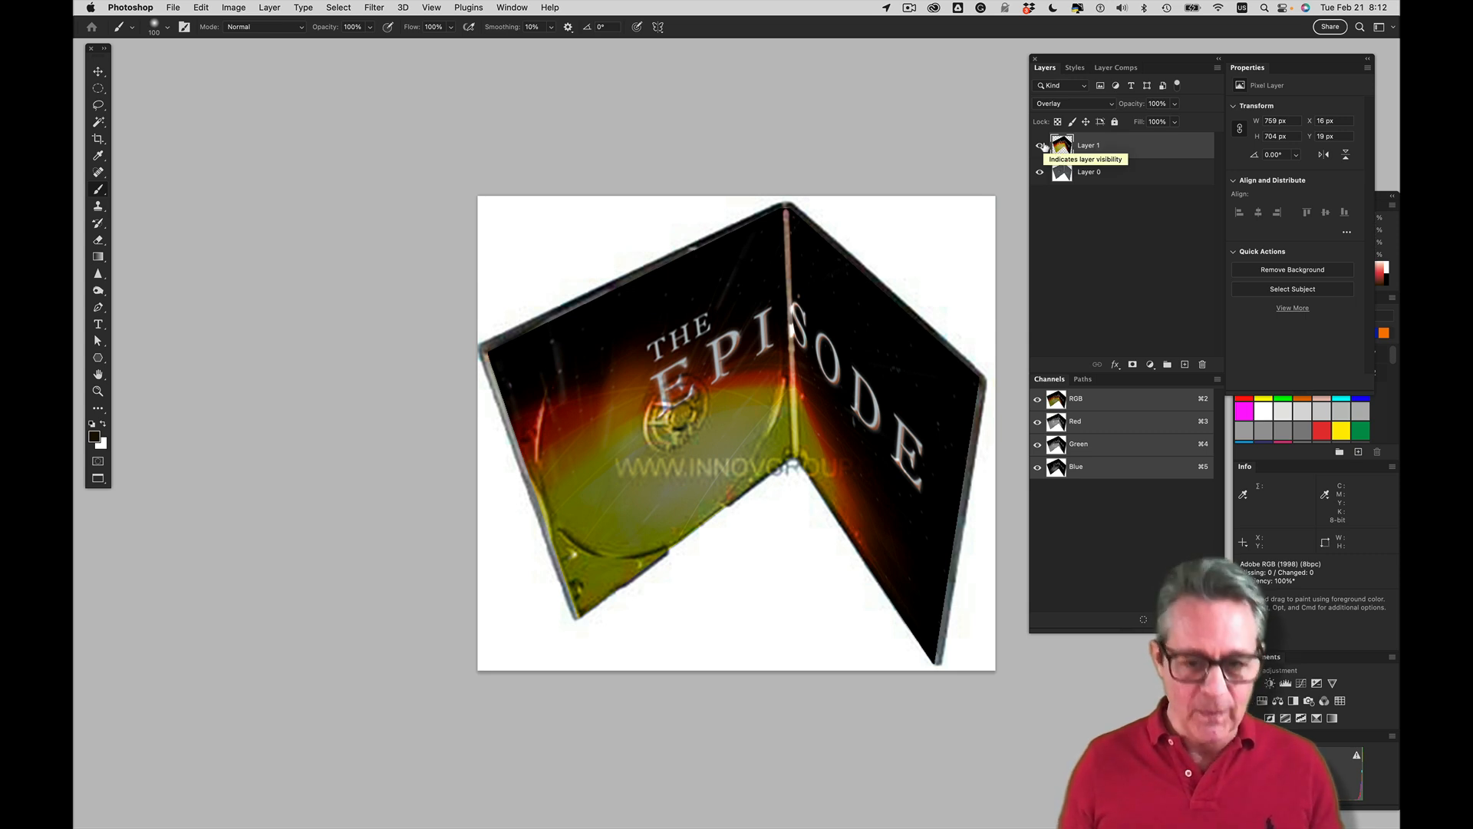
# Close the disc case document without saving and move the Layers panel clear of the rooftop photo's second chimney
pyautogui.press('super+w')
pyautogui.press('super+d')
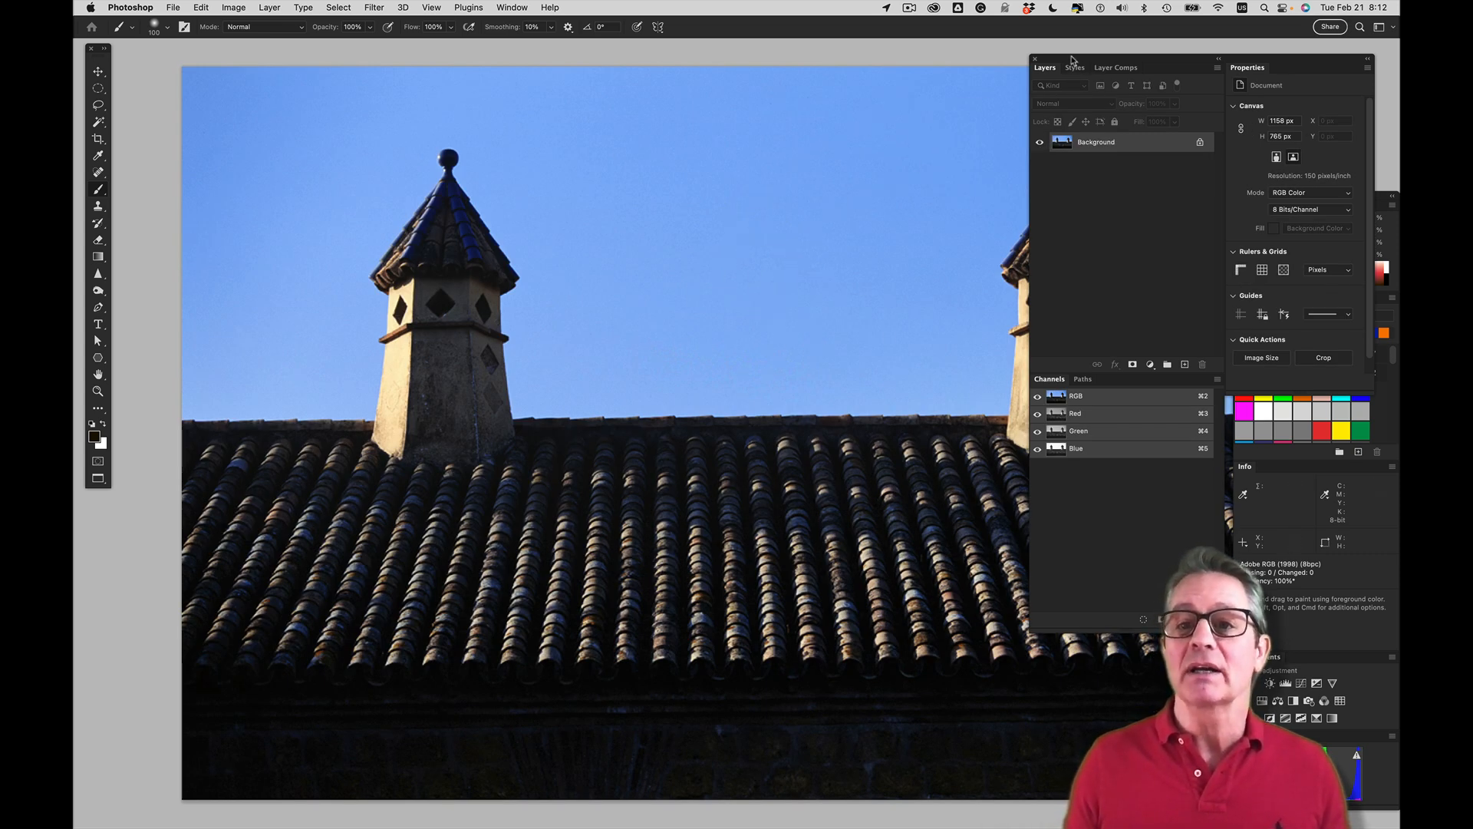
pyautogui.moveTo(1078, 60); pyautogui.dragTo(1212, 50)
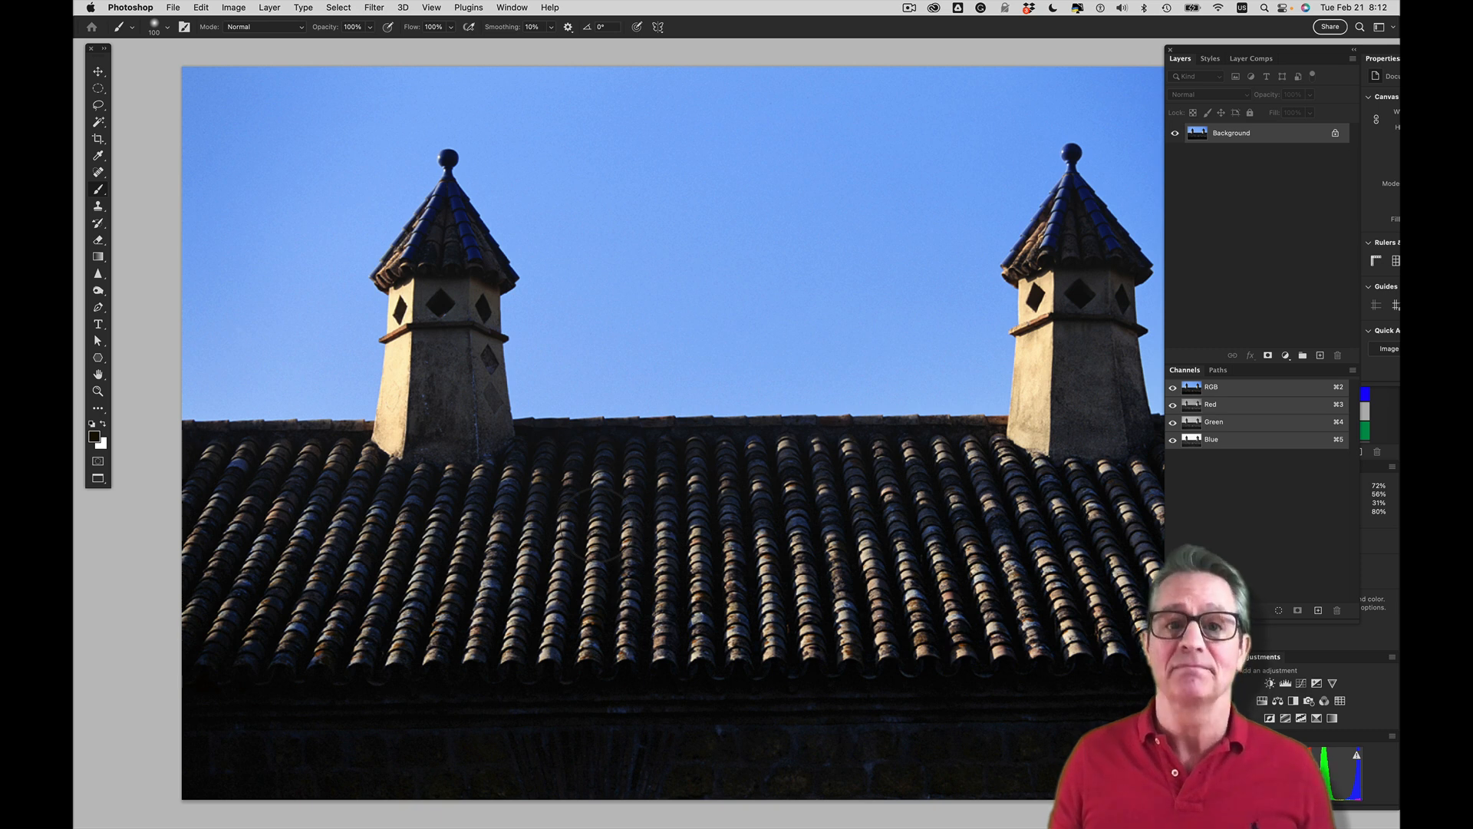
# Close the rooftop photo, bring the red building photo into full view and add a new empty layer above its background
pyautogui.press('super+w')
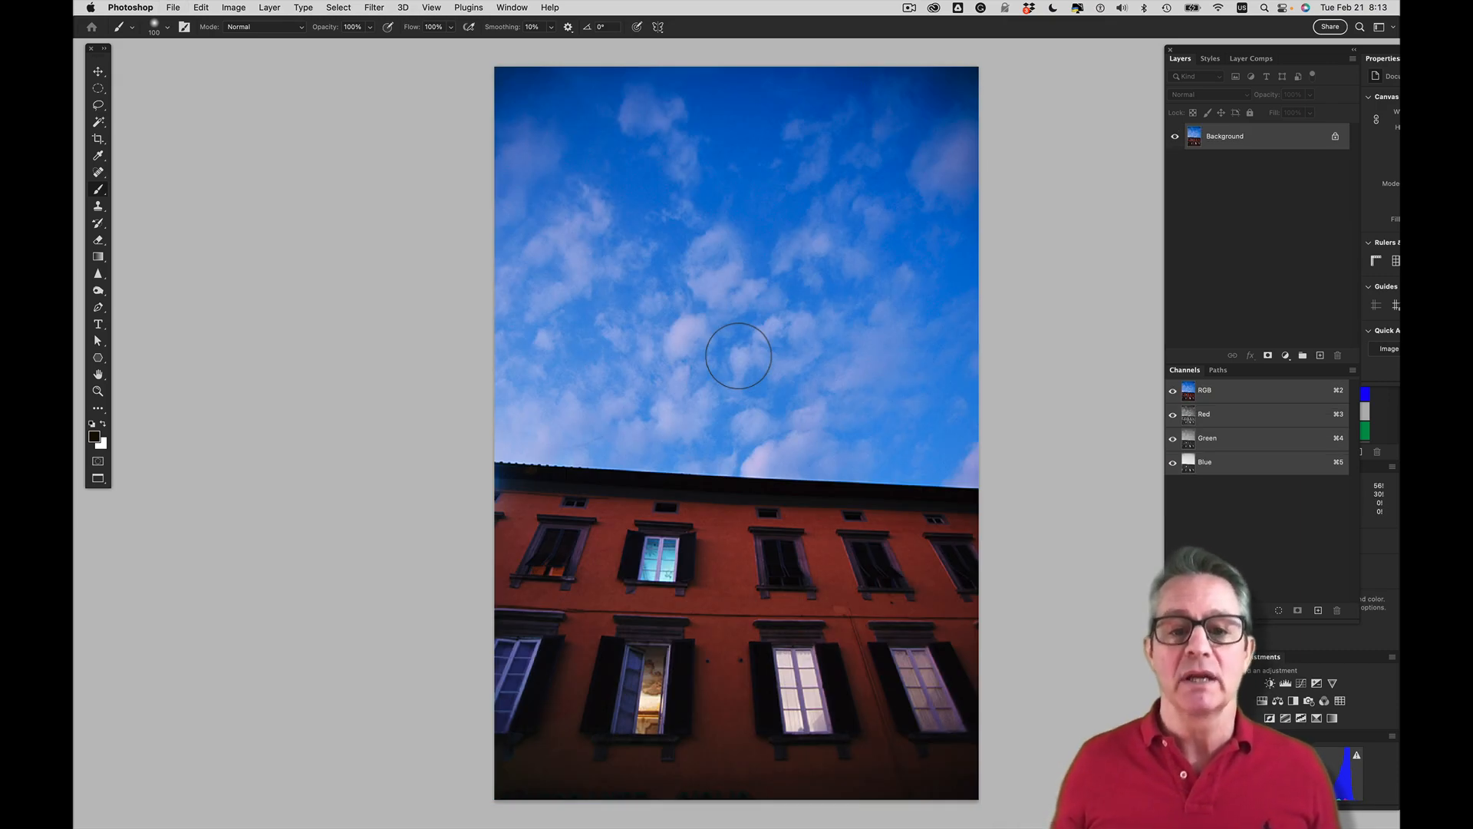
pyautogui.moveTo(507, 351); pyautogui.dragTo(736, 352)
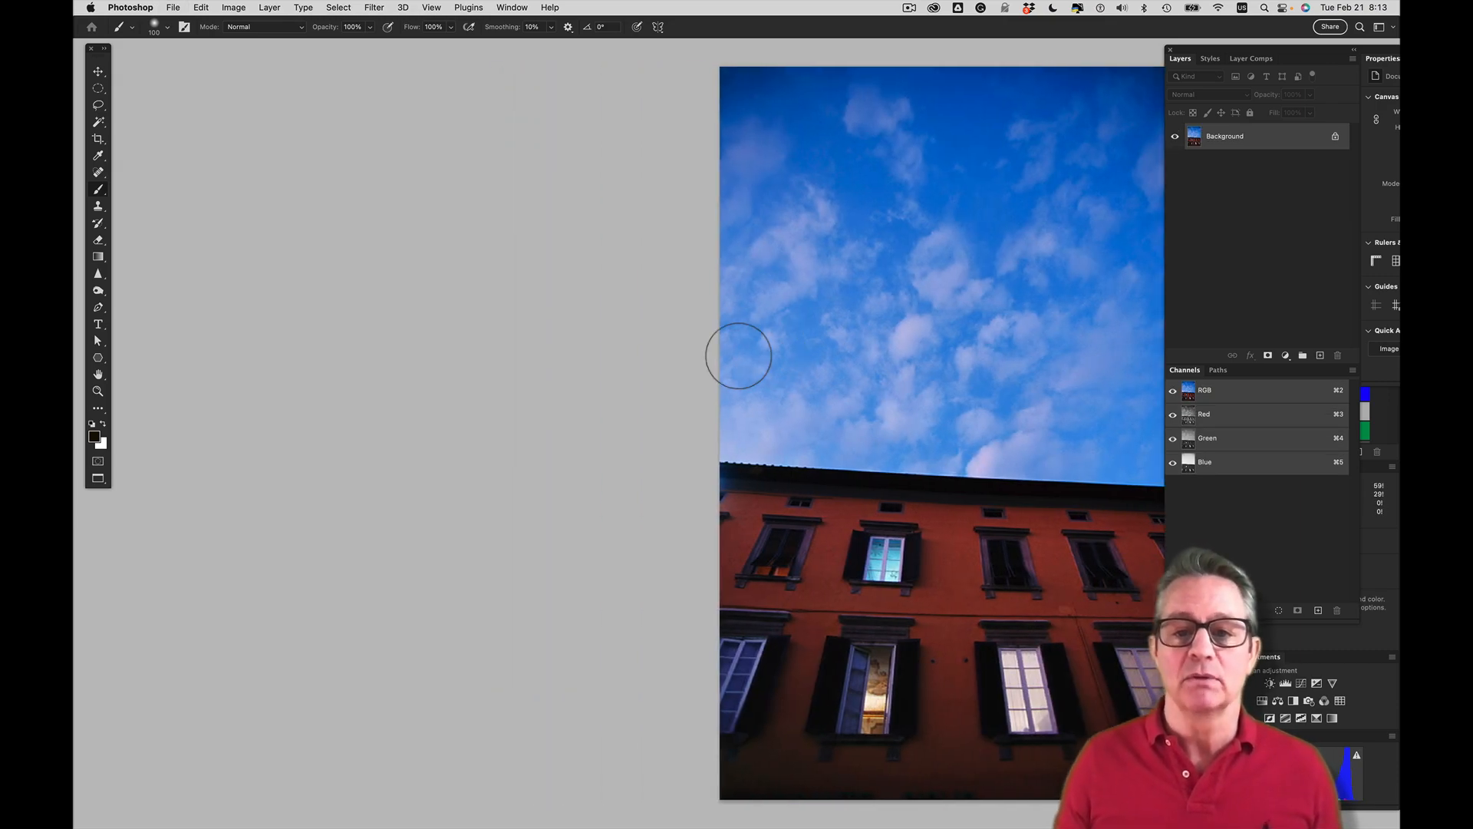
pyautogui.moveTo(892, 430); pyautogui.dragTo(629, 395)
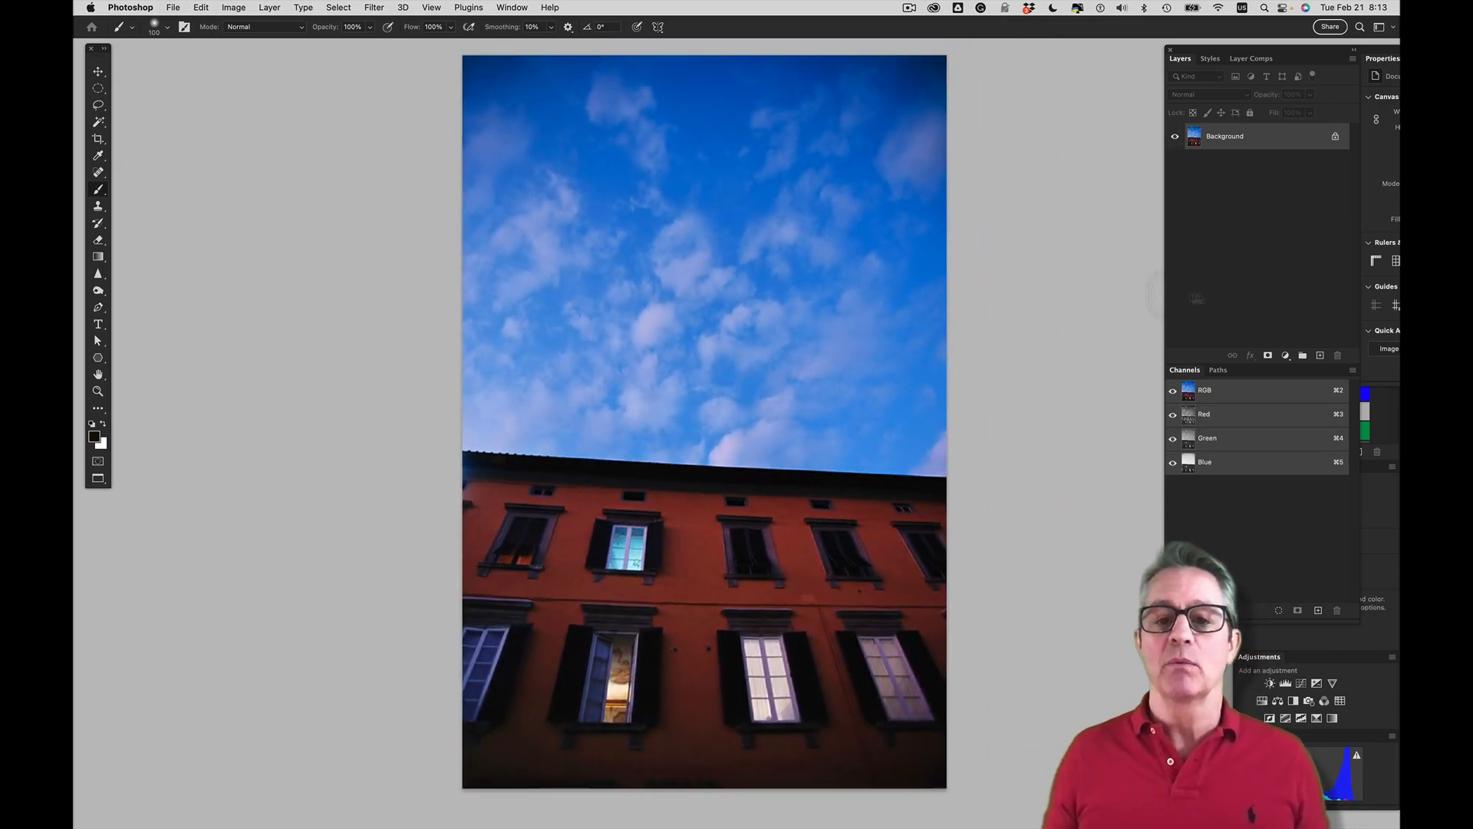
pyautogui.click(1320, 356)
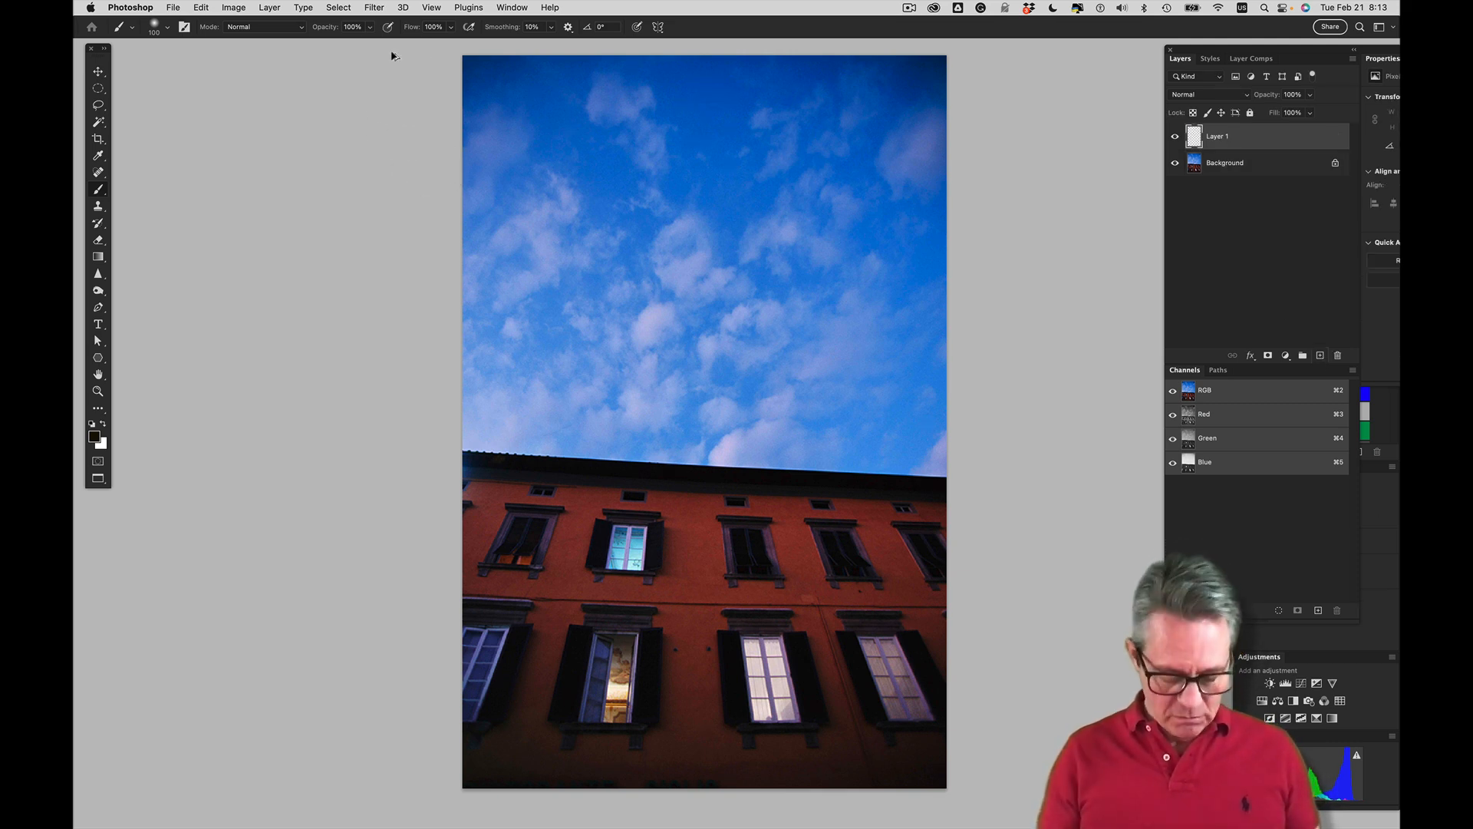
pyautogui.press('alt+super+v')
pyautogui.press('BackSpace')
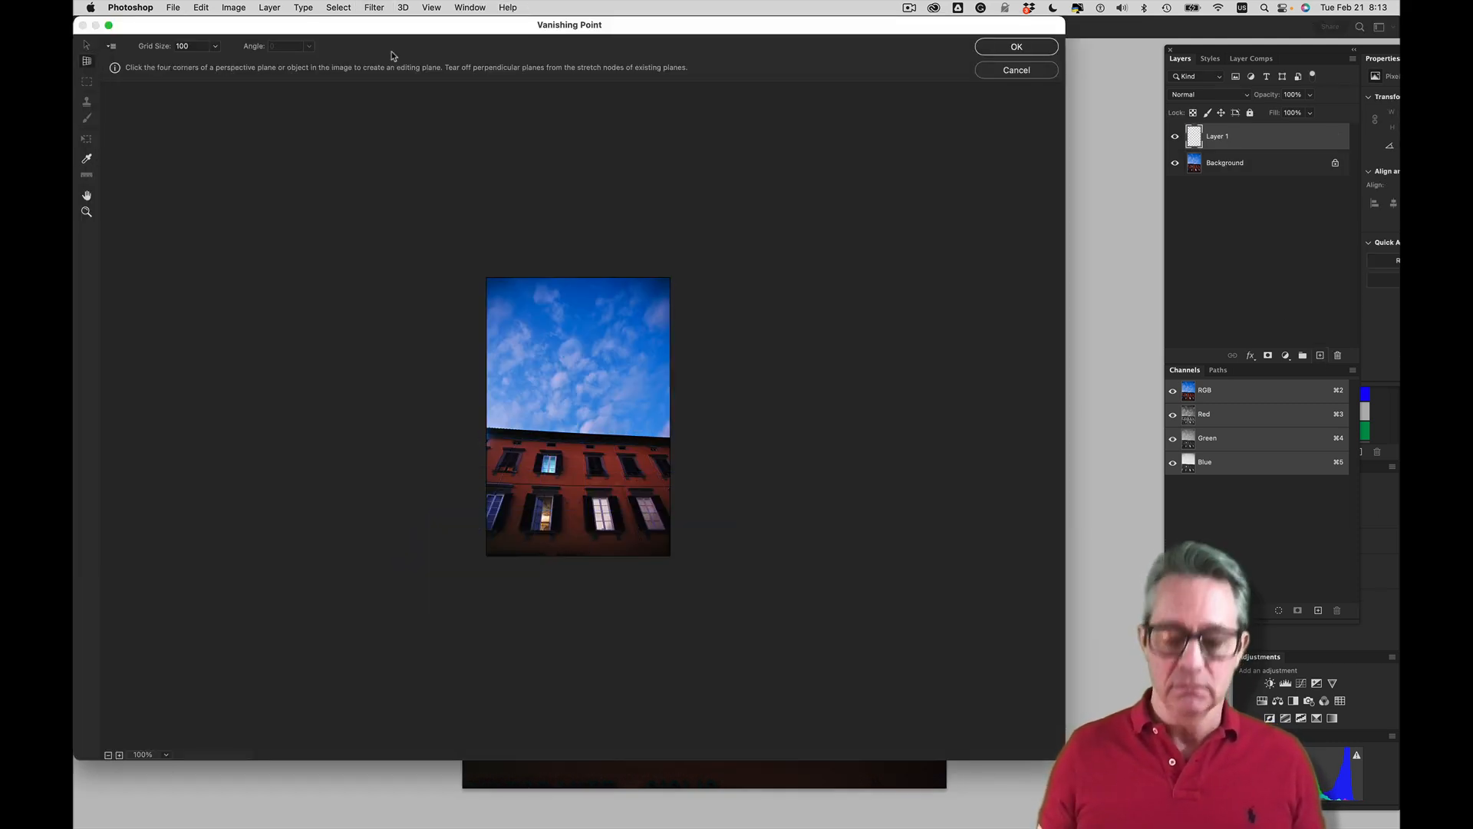
pyautogui.press('super+equal')
pyautogui.press('super+equal')
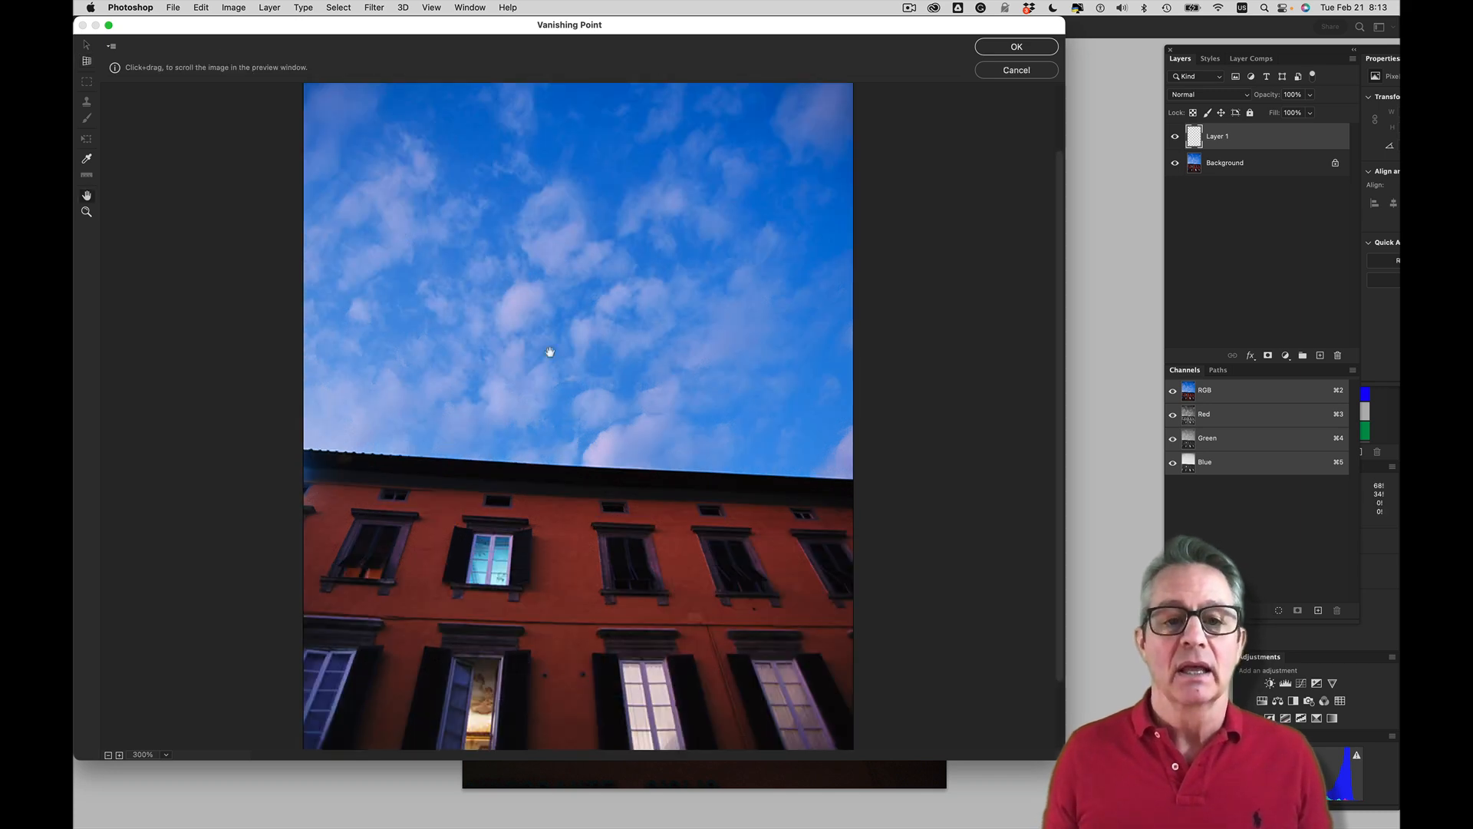
pyautogui.scroll(-3, 568, 249)
pyautogui.click(560, 252)
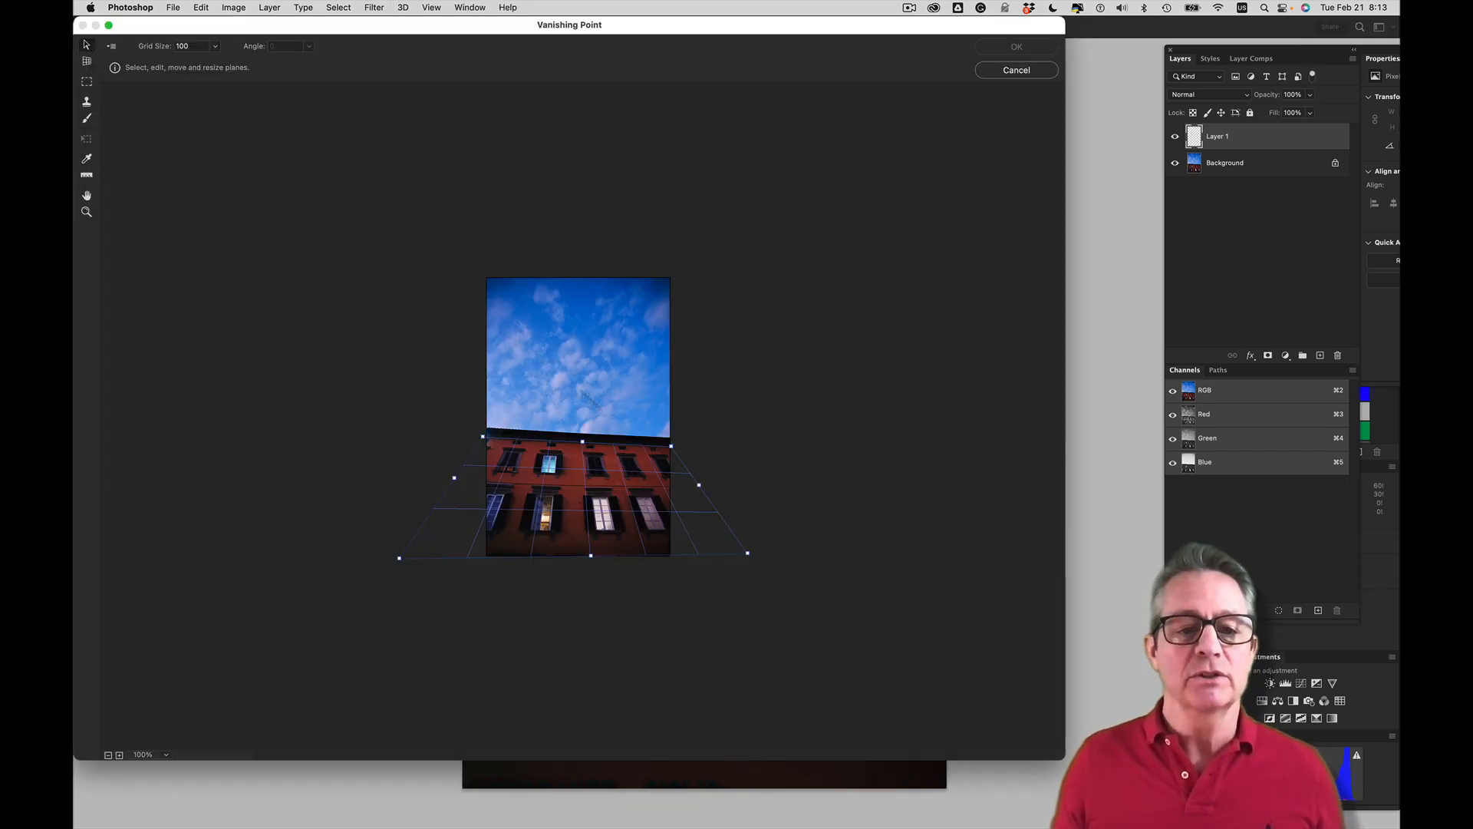
# Open Vanishing Point and draw a four-corner perspective plane across the facade, aligned to the tops of the upper windows and bases of the lower ones
pyautogui.press('BackSpace')
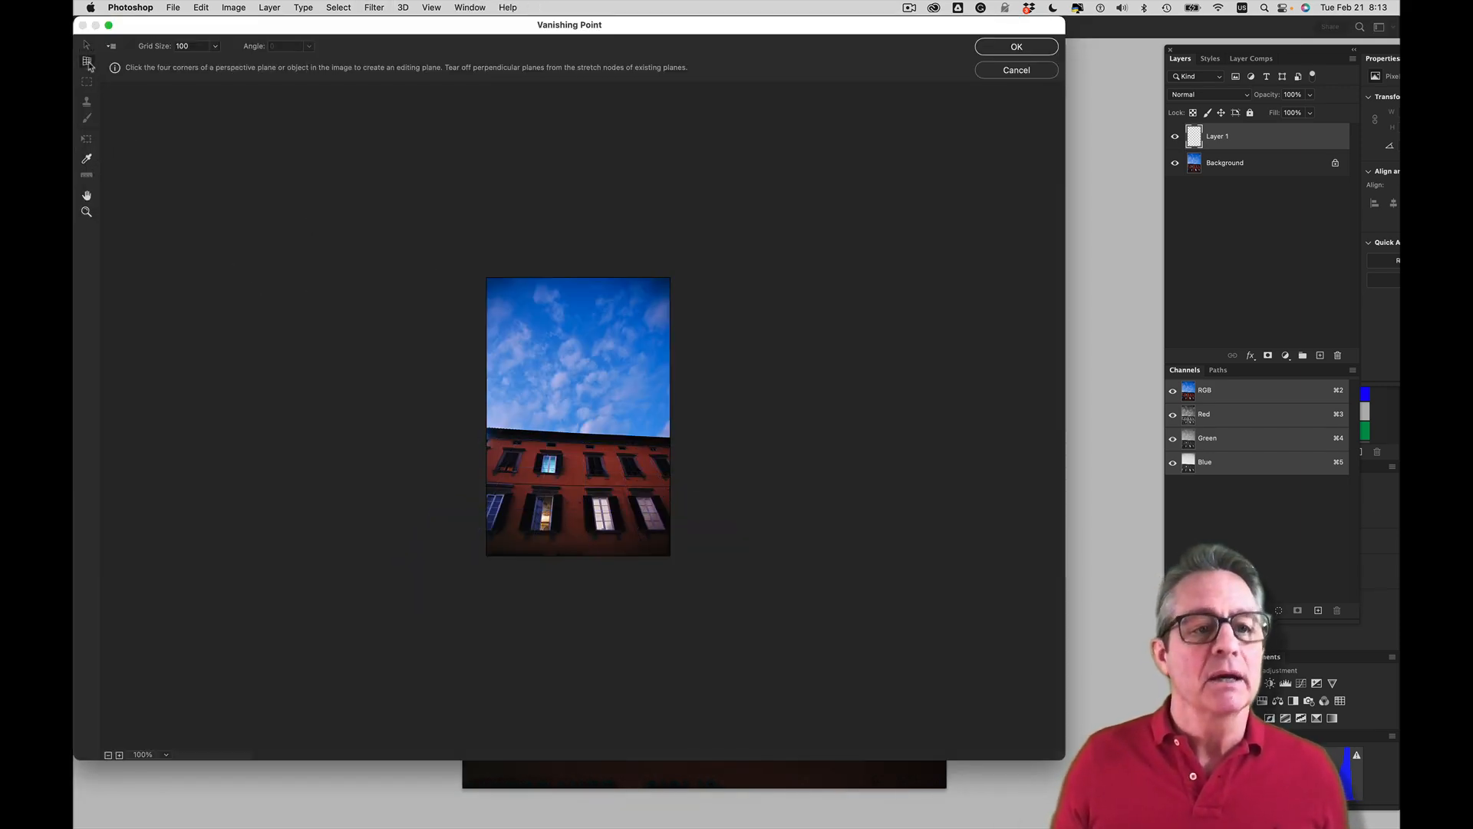
pyautogui.press('super+plus')
pyautogui.press('super+plus')
pyautogui.press('space')
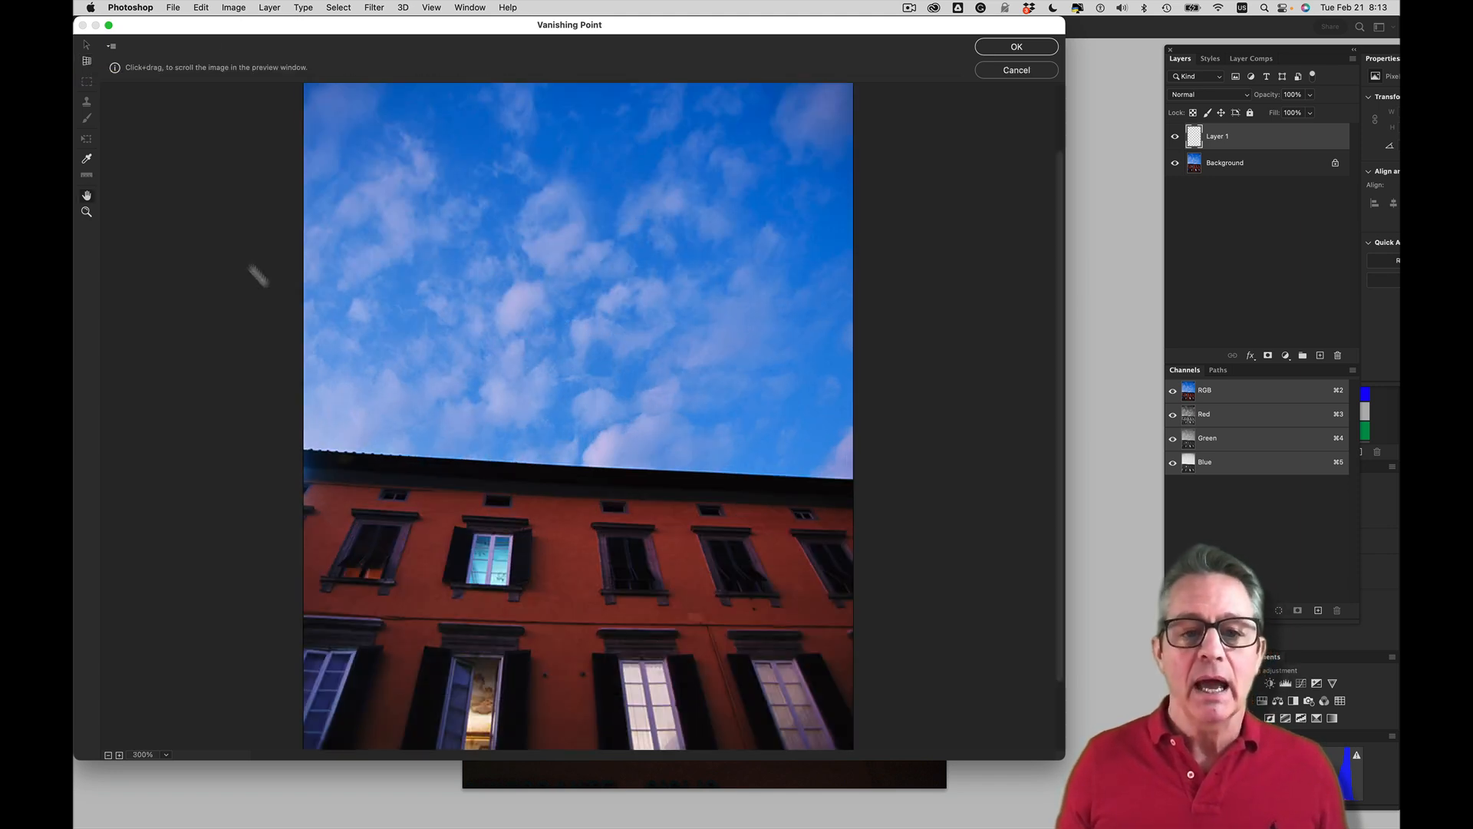
pyautogui.moveTo(495, 564); pyautogui.dragTo(485, 471)
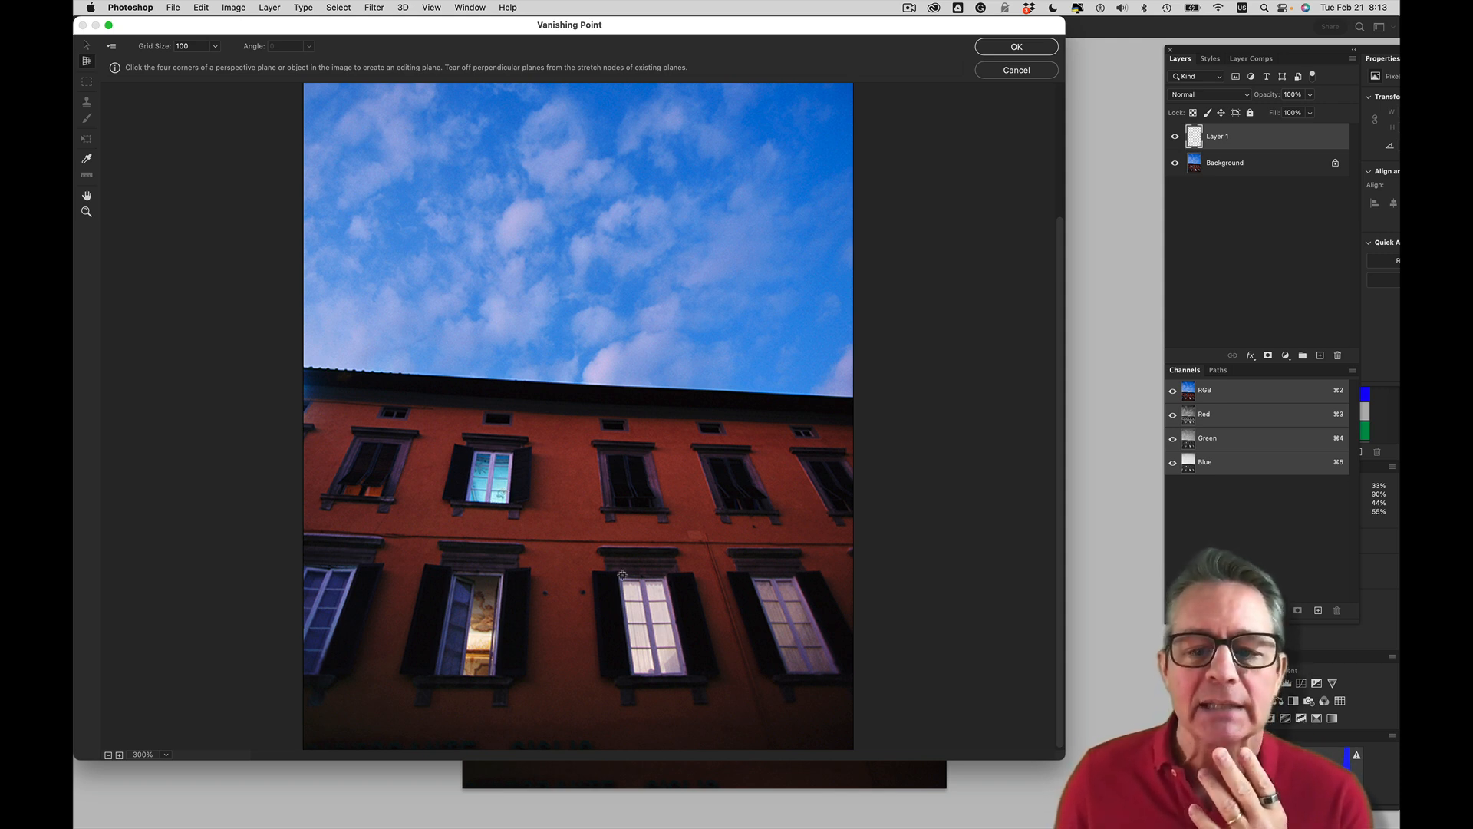
pyautogui.click(839, 673)
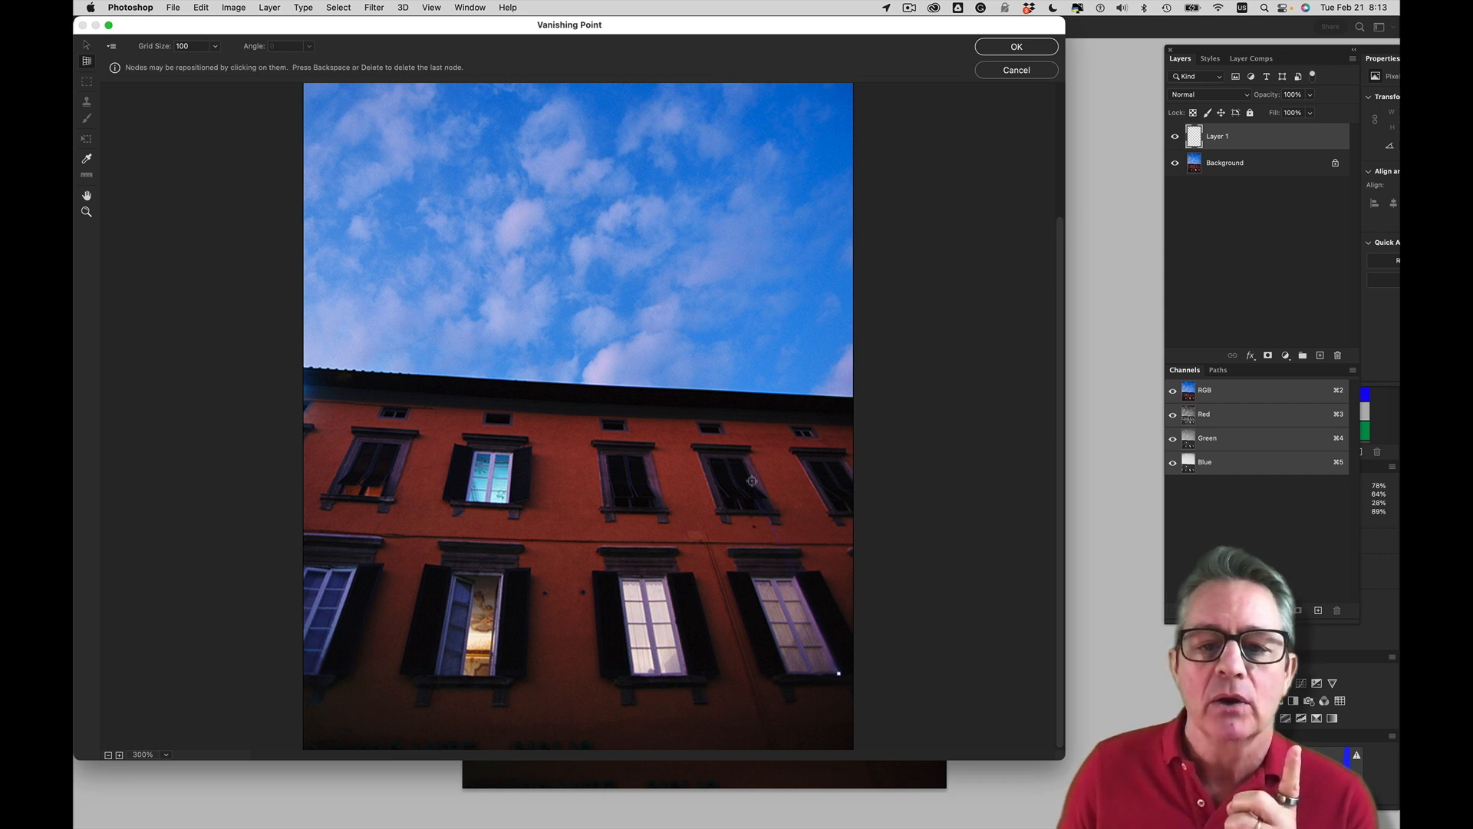
pyautogui.click(742, 457)
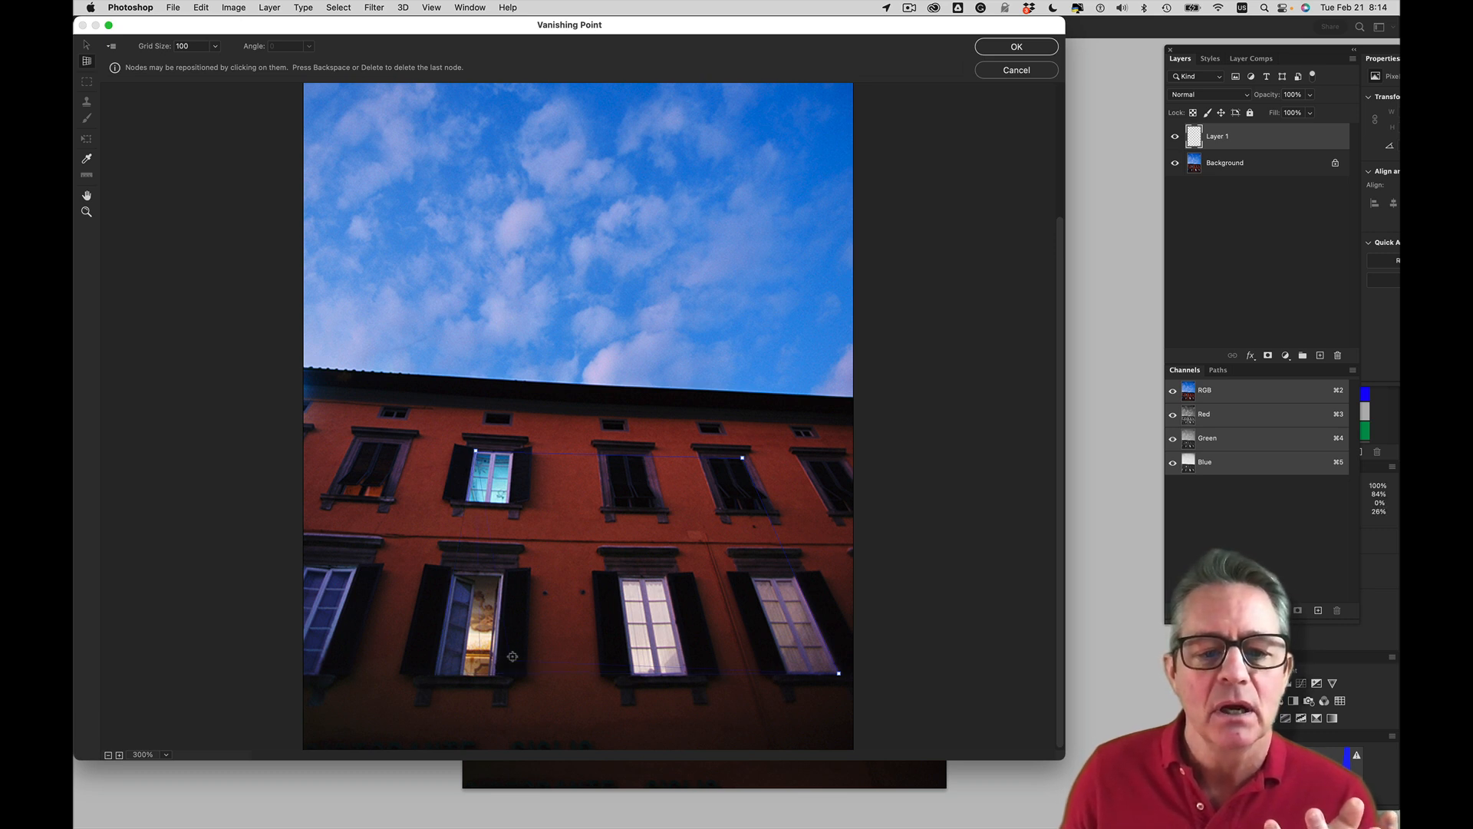
pyautogui.click(435, 673)
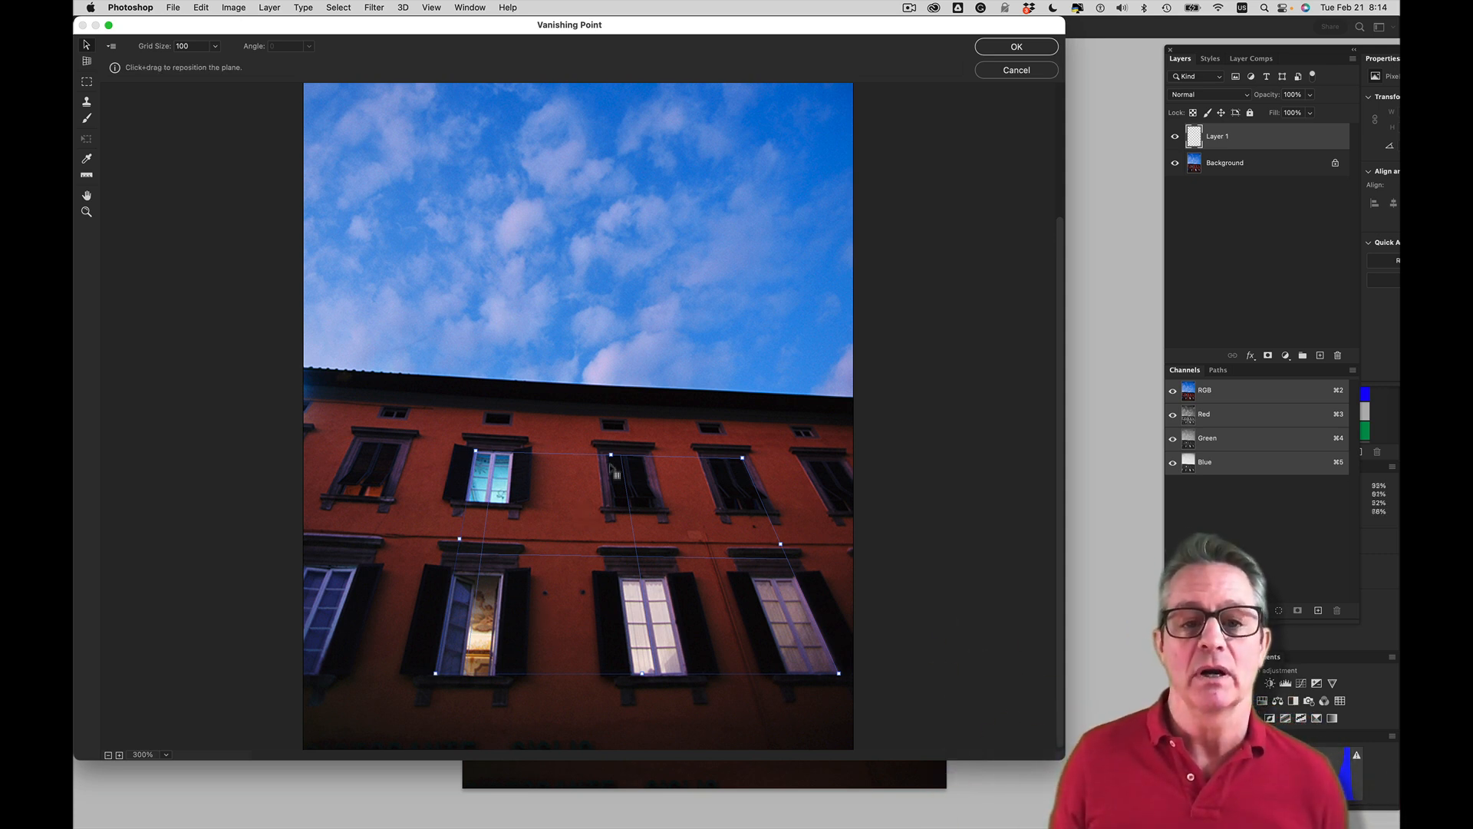
# Extend the plane up to just below the roofline, down past the photo's lower edge and sideways beyond both edges of the facade
pyautogui.moveTo(608, 450); pyautogui.dragTo(605, 413)
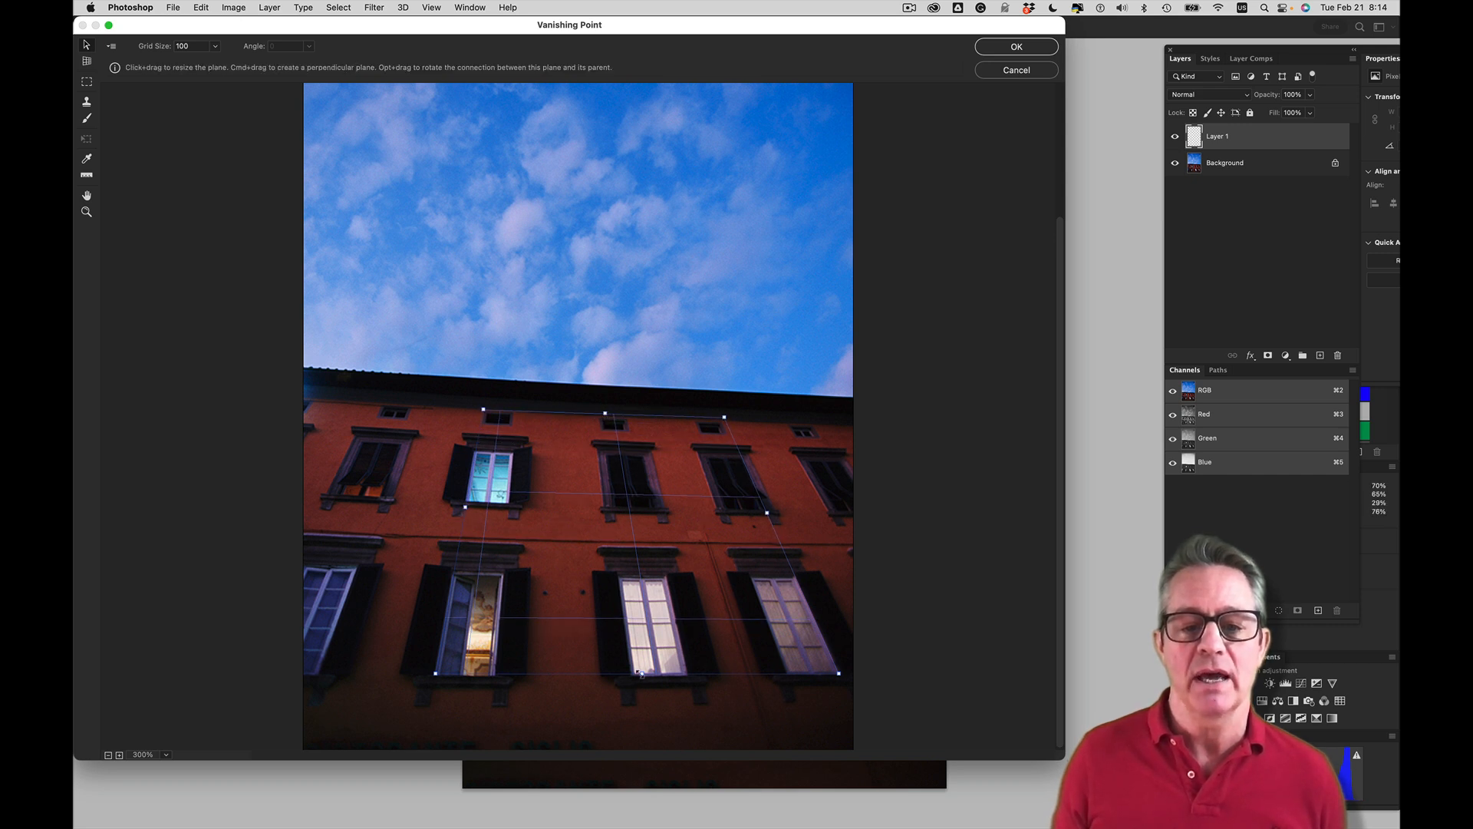
pyautogui.moveTo(640, 674); pyautogui.dragTo(641, 680)
pyautogui.moveTo(642, 683); pyautogui.dragTo(640, 760)
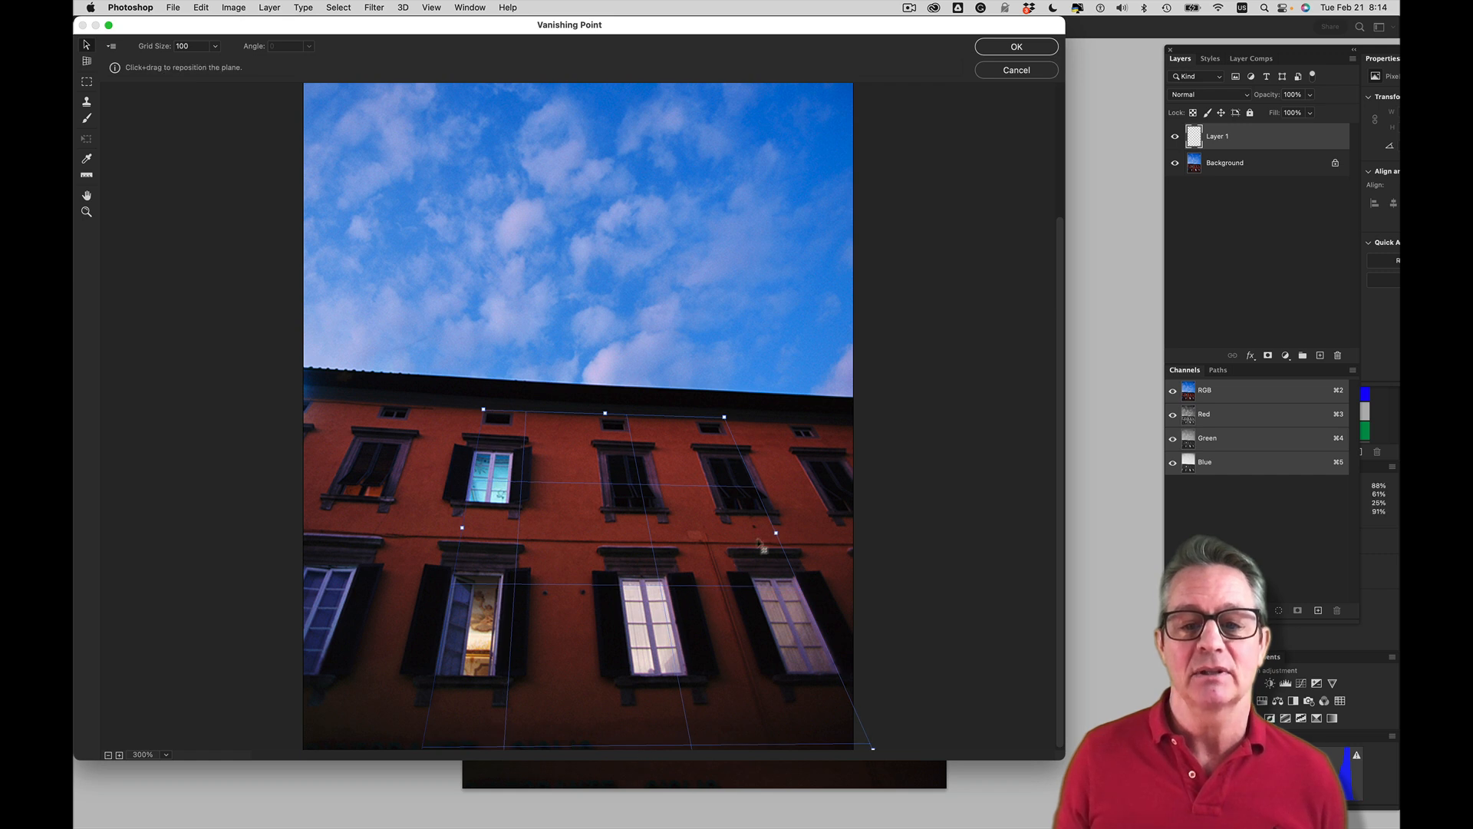
pyautogui.moveTo(776, 532); pyautogui.dragTo(954, 535)
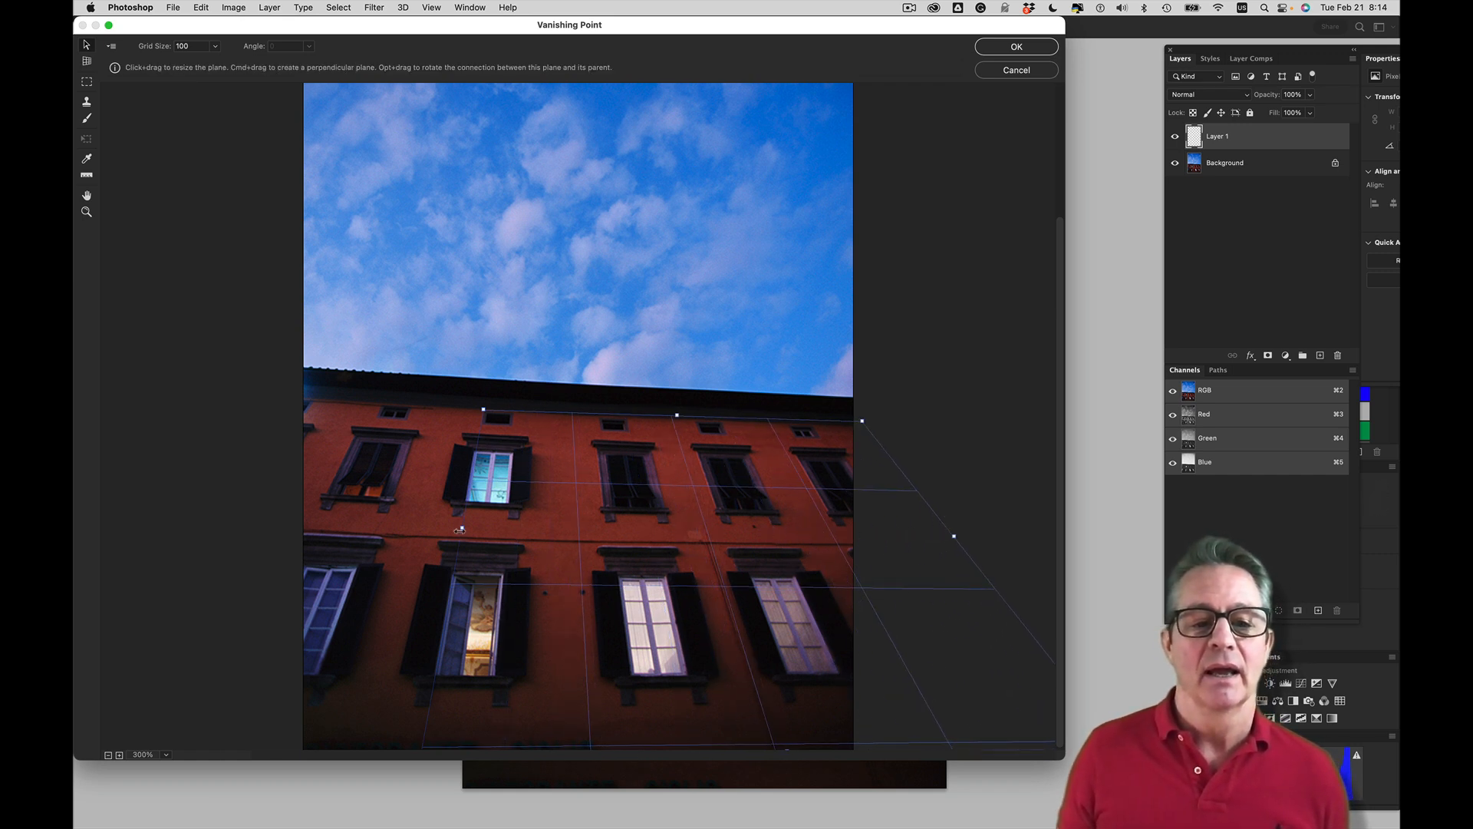
pyautogui.moveTo(460, 529); pyautogui.dragTo(175, 523)
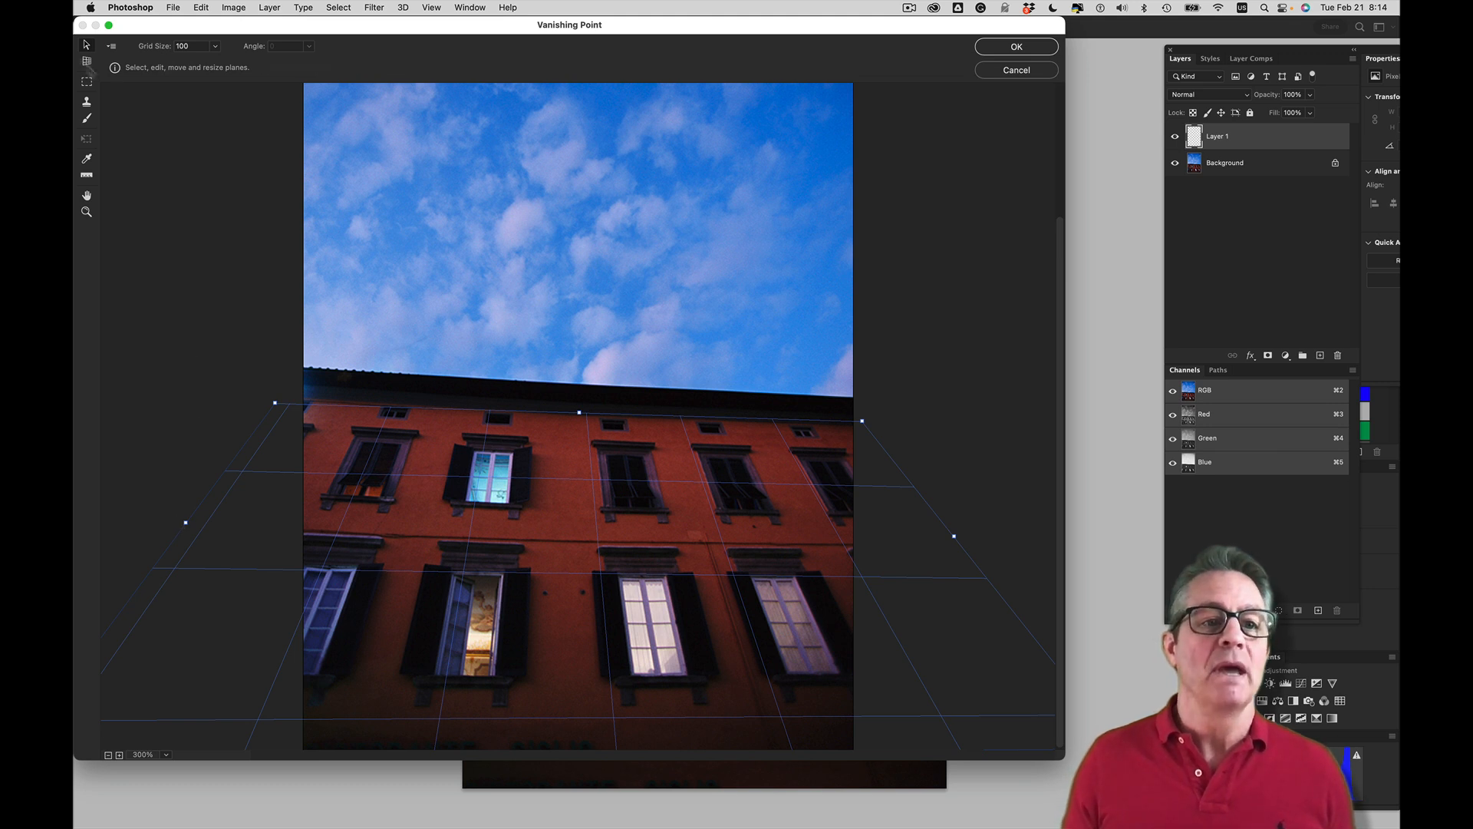
# Sample the base of the rightmost lower window with the Stamp tool and clone it over the dark window above
pyautogui.click(82, 107)
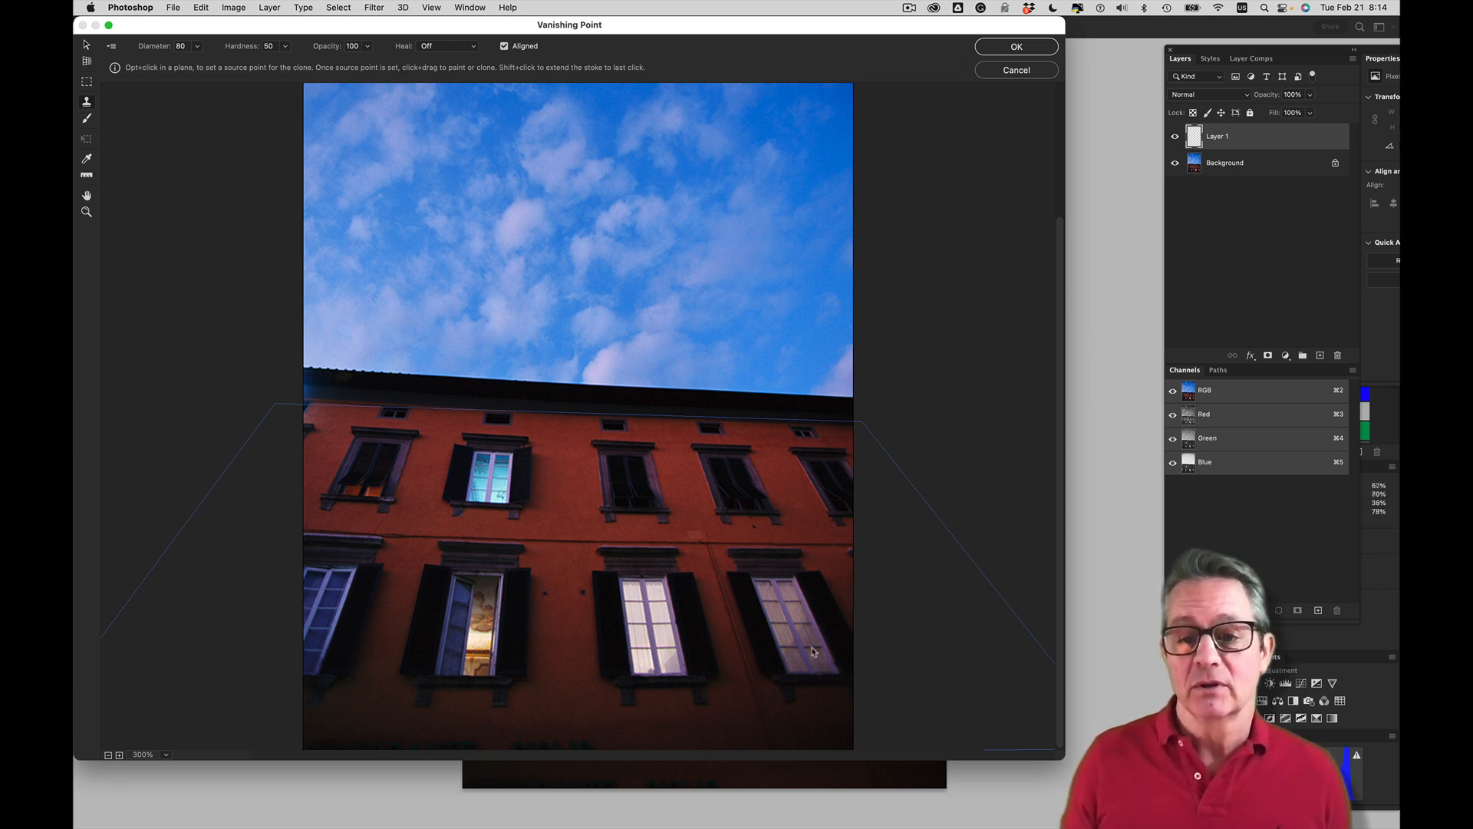
pyautogui.press('alt')
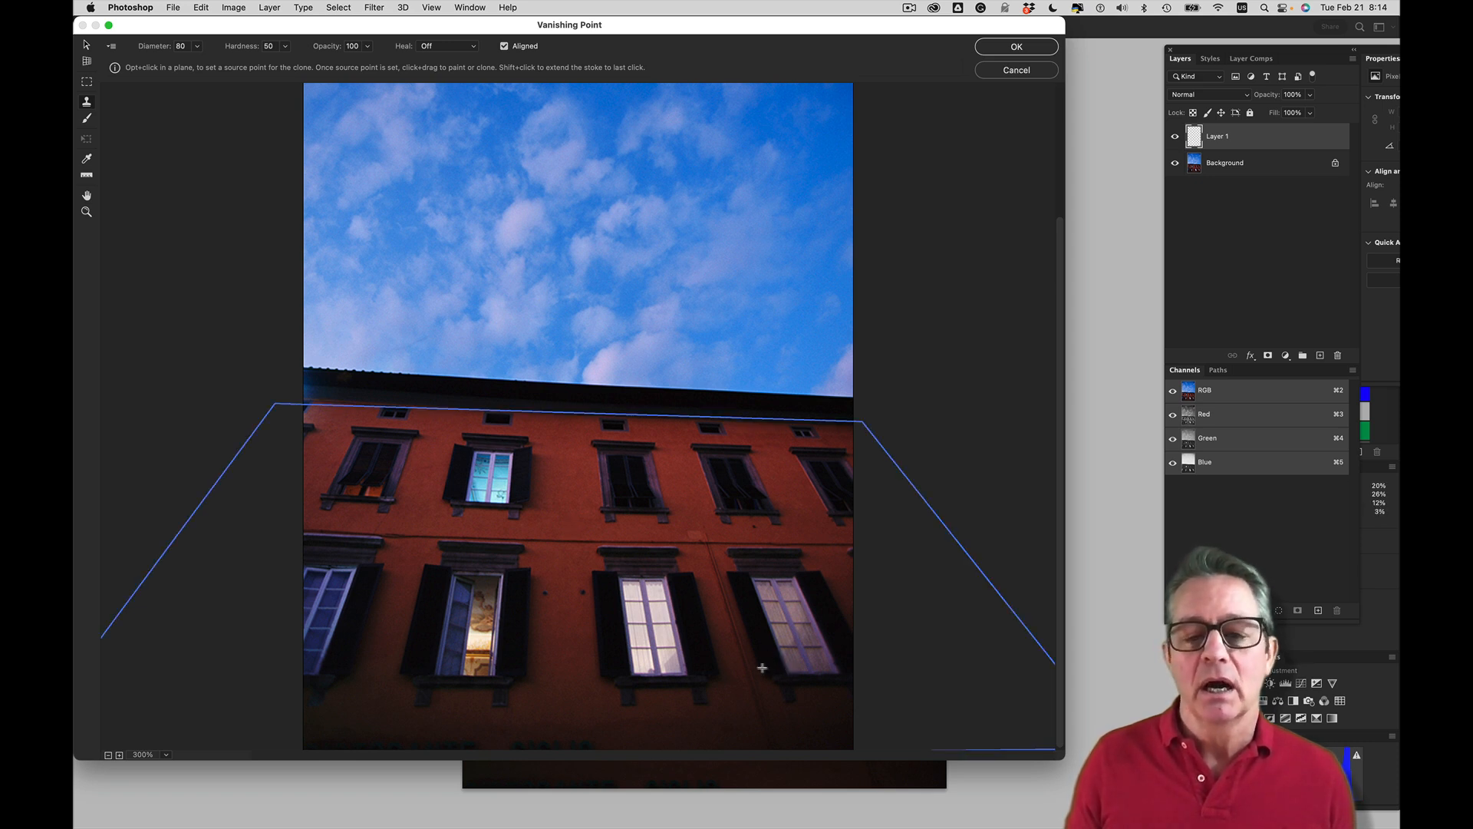
pyautogui.keyDown('alt'); pyautogui.click(790, 674); pyautogui.keyUp('alt')
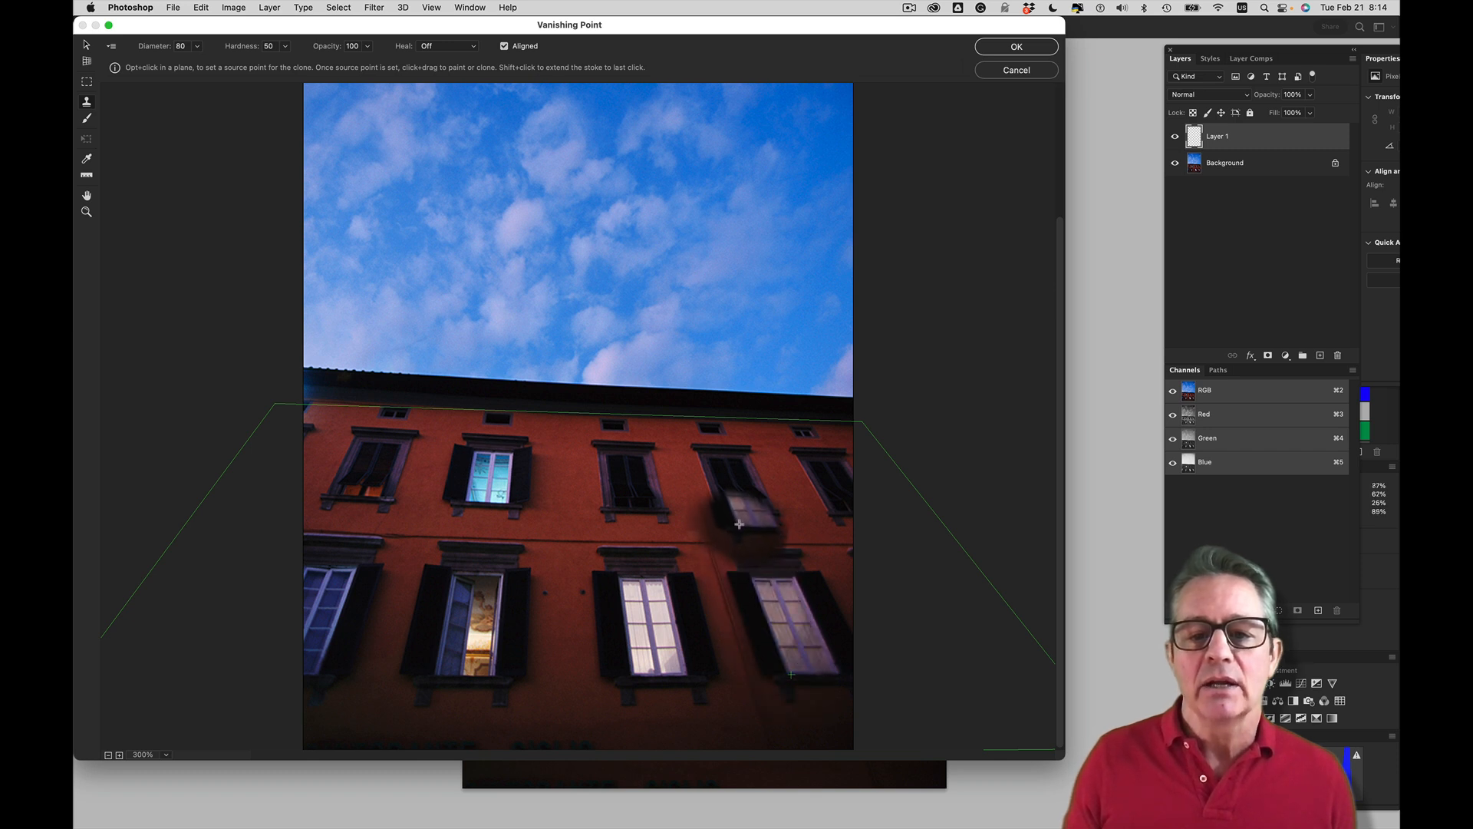
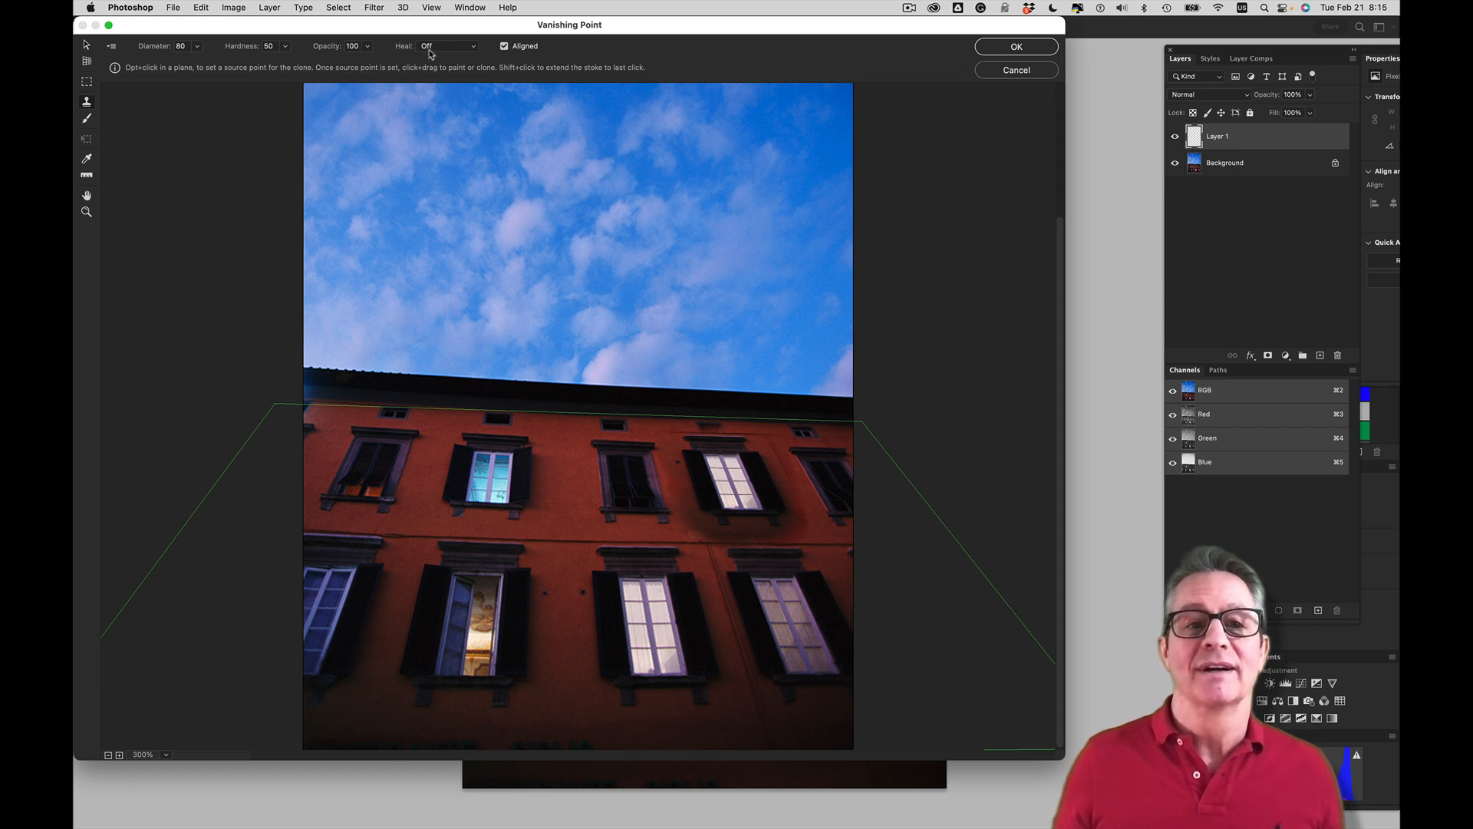
# Undo the last clone, turn healing on and clone the white lower window over the dark upper window up to its right
pyautogui.click(430, 48)
pyautogui.click(433, 74)
pyautogui.press('super+z')
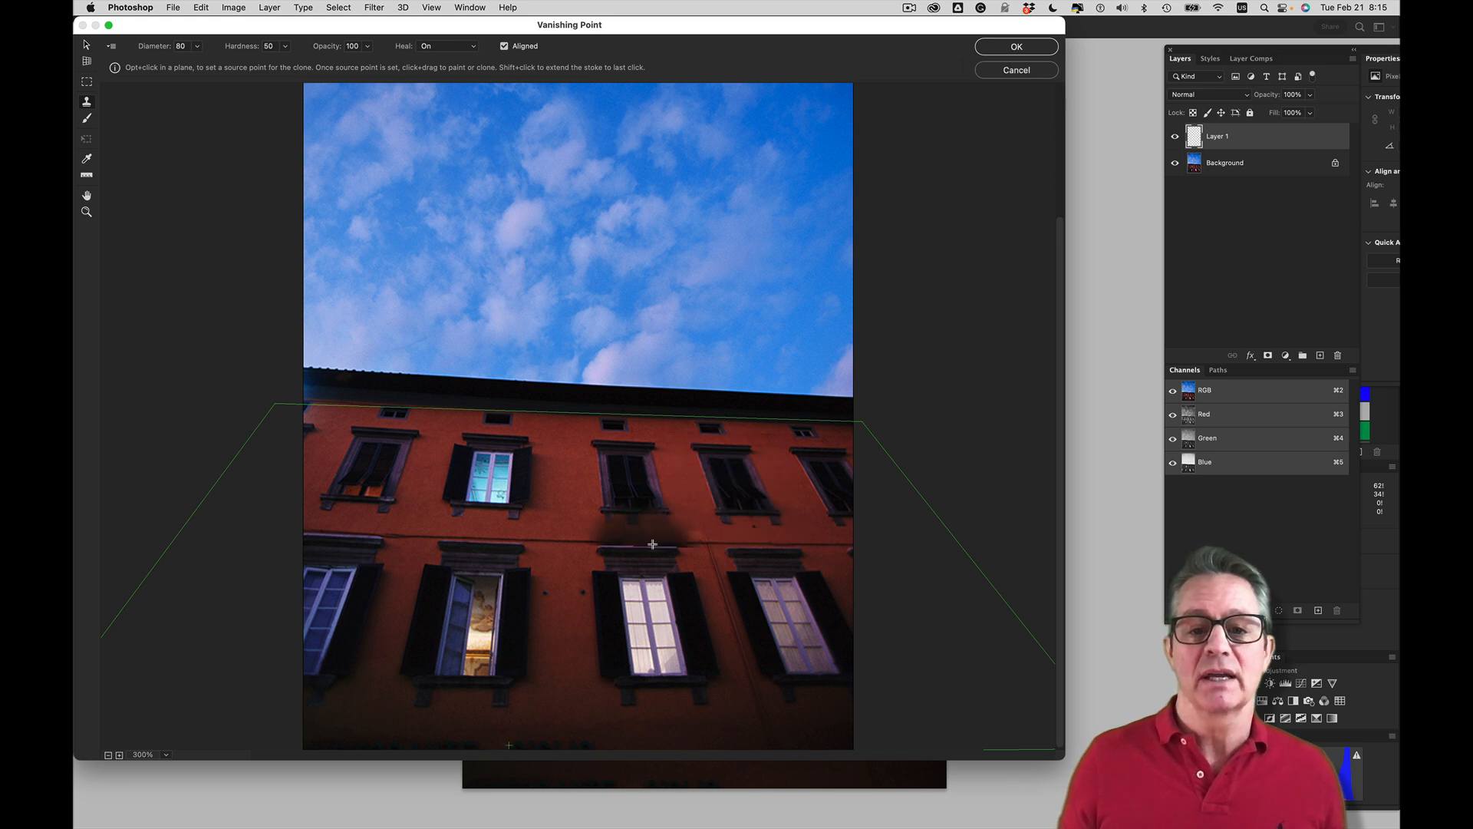
pyautogui.keyDown('alt'); pyautogui.click(634, 676); pyautogui.keyUp('alt')
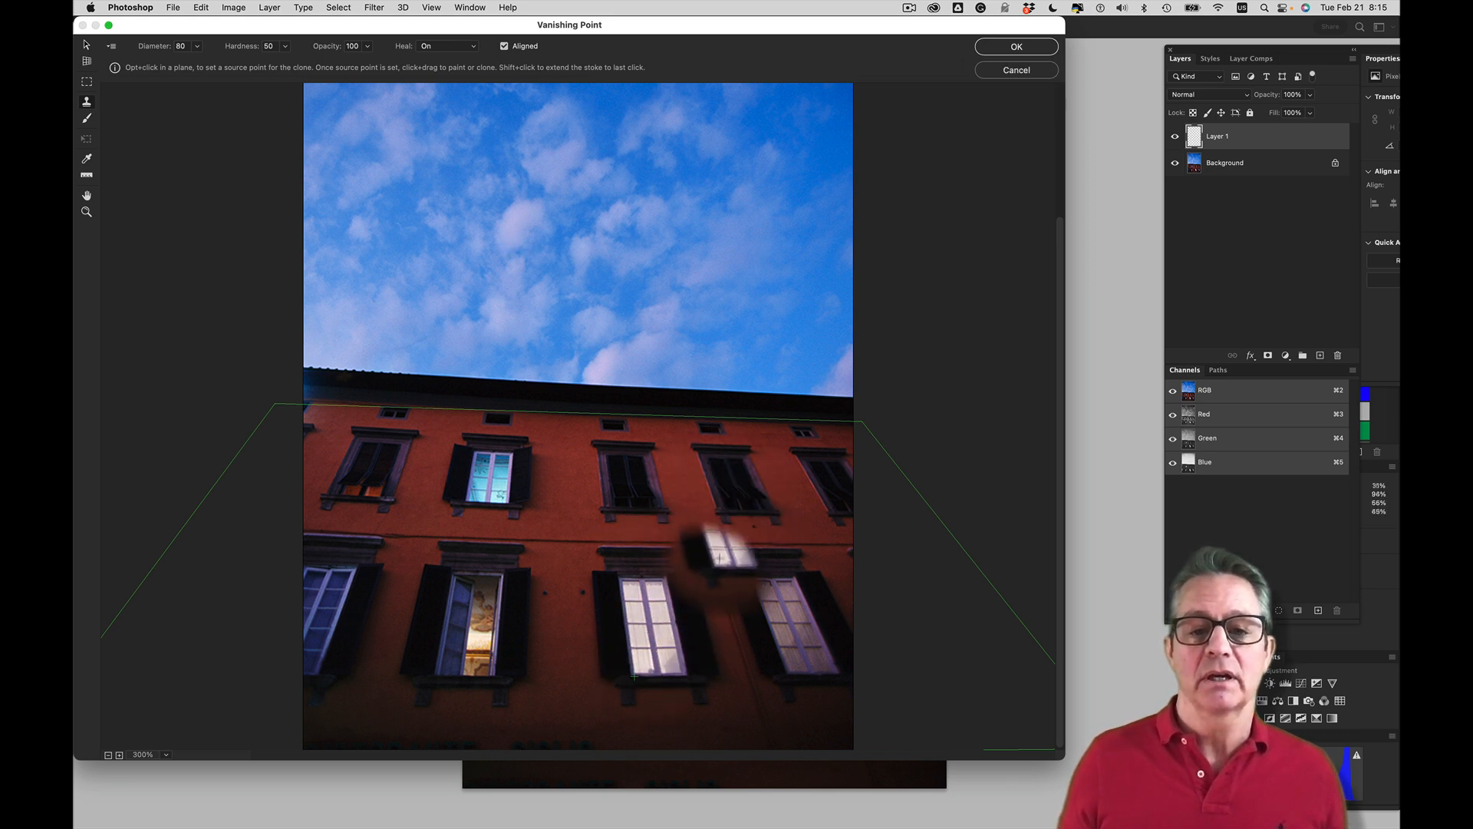
pyautogui.click(722, 504)
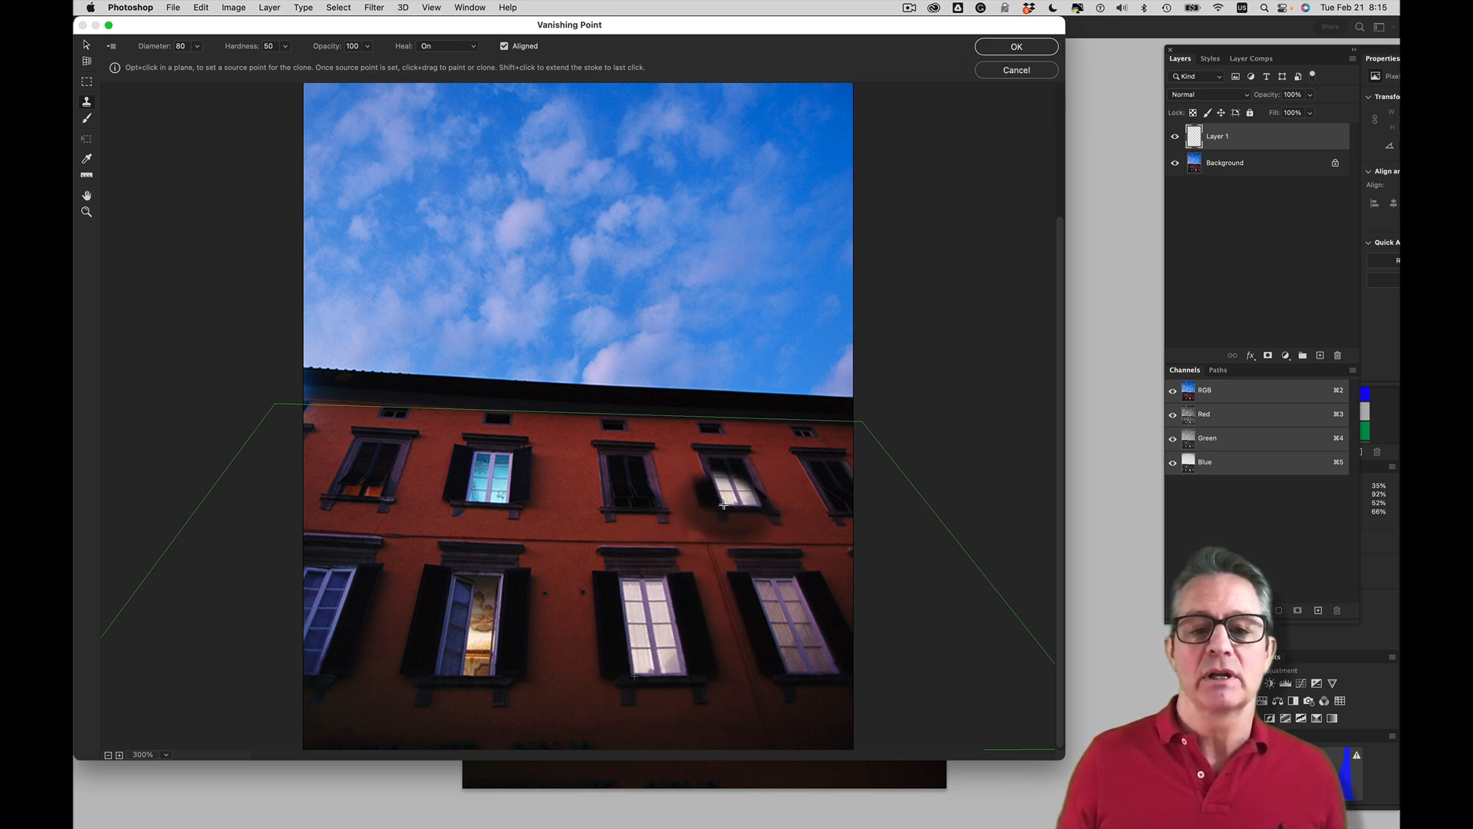
pyautogui.moveTo(724, 504)
pyautogui.mouseDown()
pyautogui.moveTo(708, 464)
pyautogui.moveTo(731, 456)
pyautogui.moveTo(756, 503)
pyautogui.mouseUp()
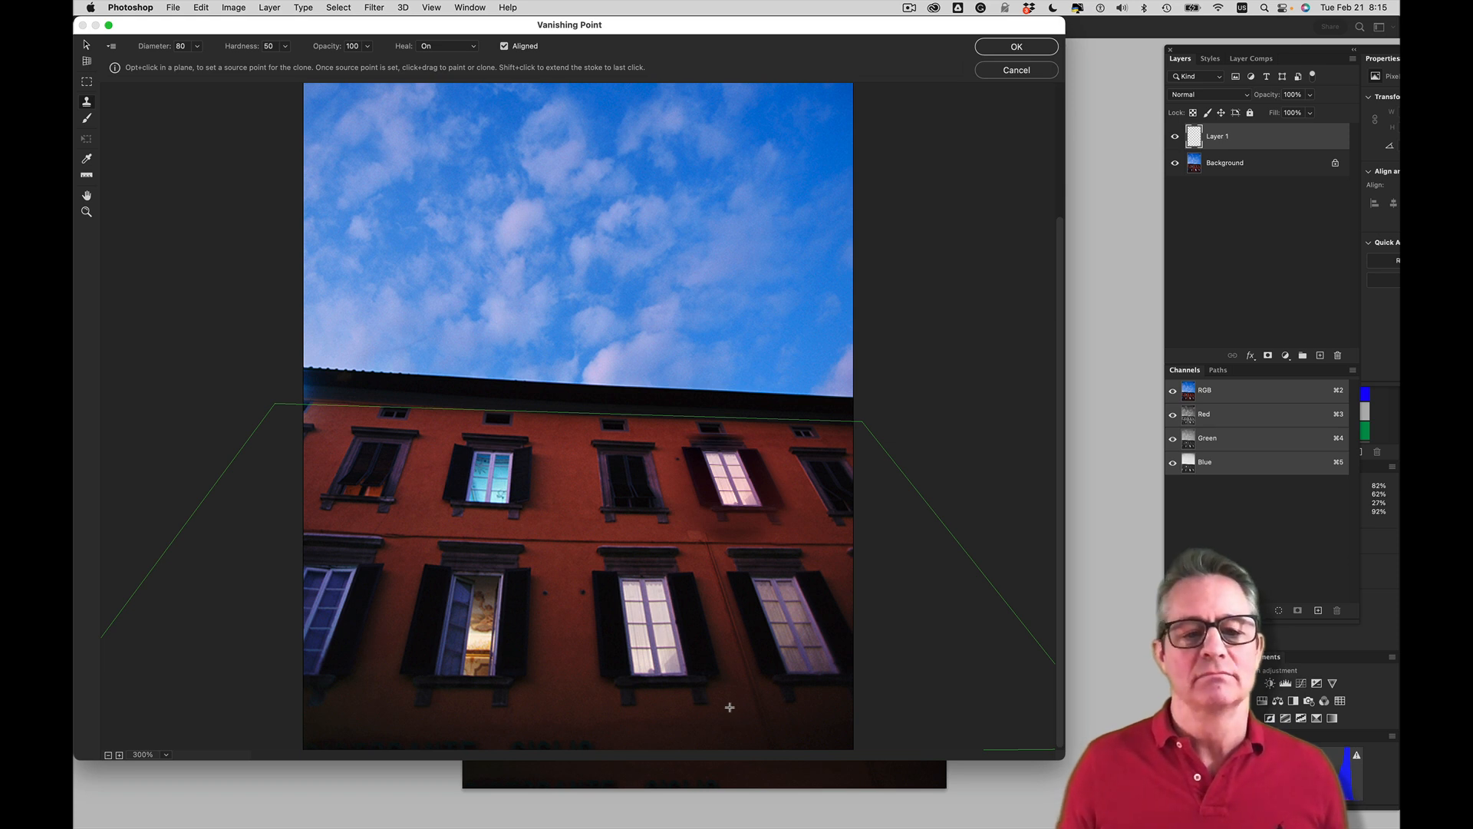
# Clone the open, lit lower window over the leftmost dark upper window and apply the filter
pyautogui.keyDown('alt'); pyautogui.click(494, 674); pyautogui.keyUp('alt')
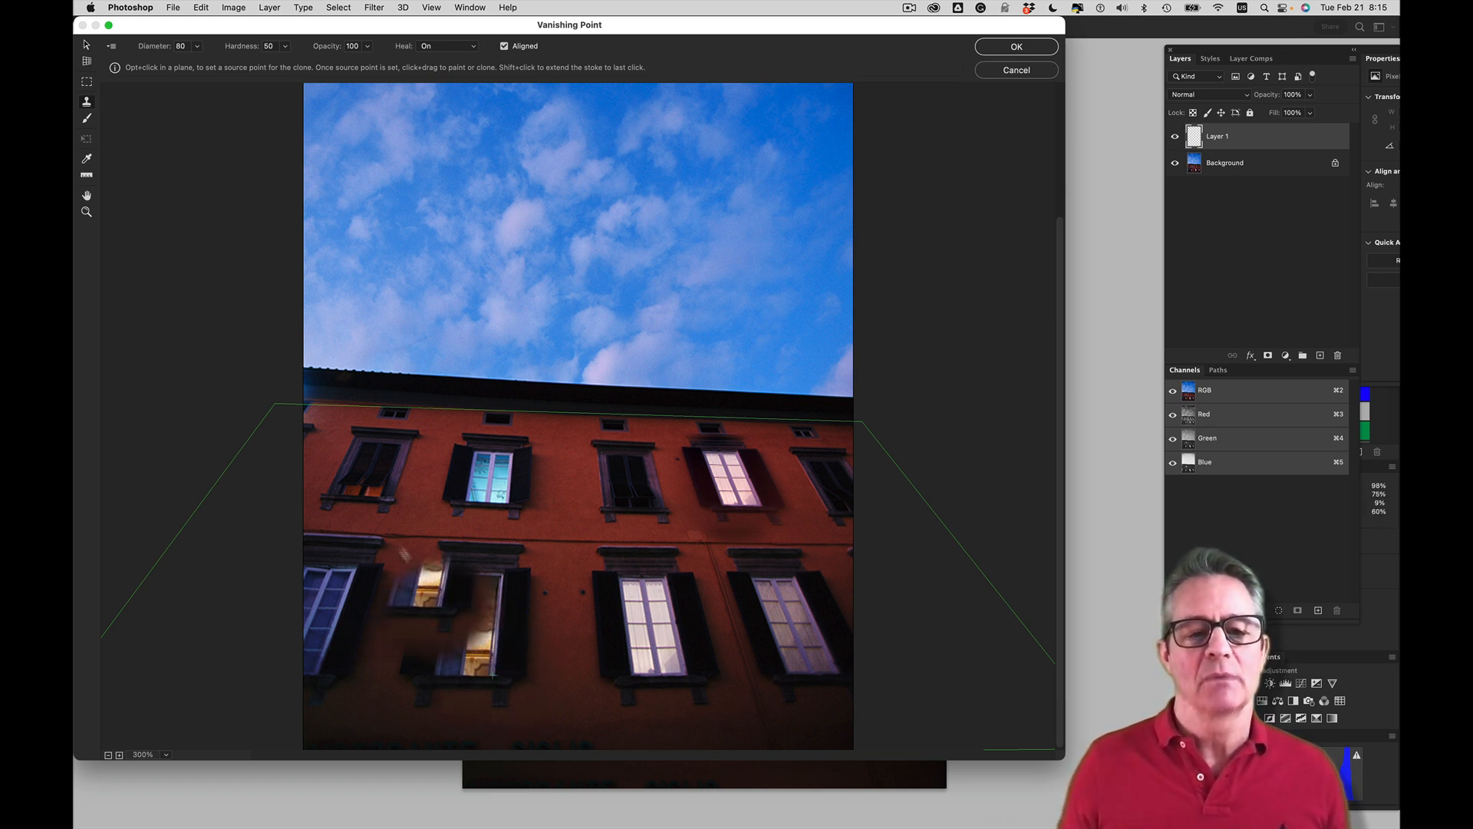
pyautogui.click(375, 496)
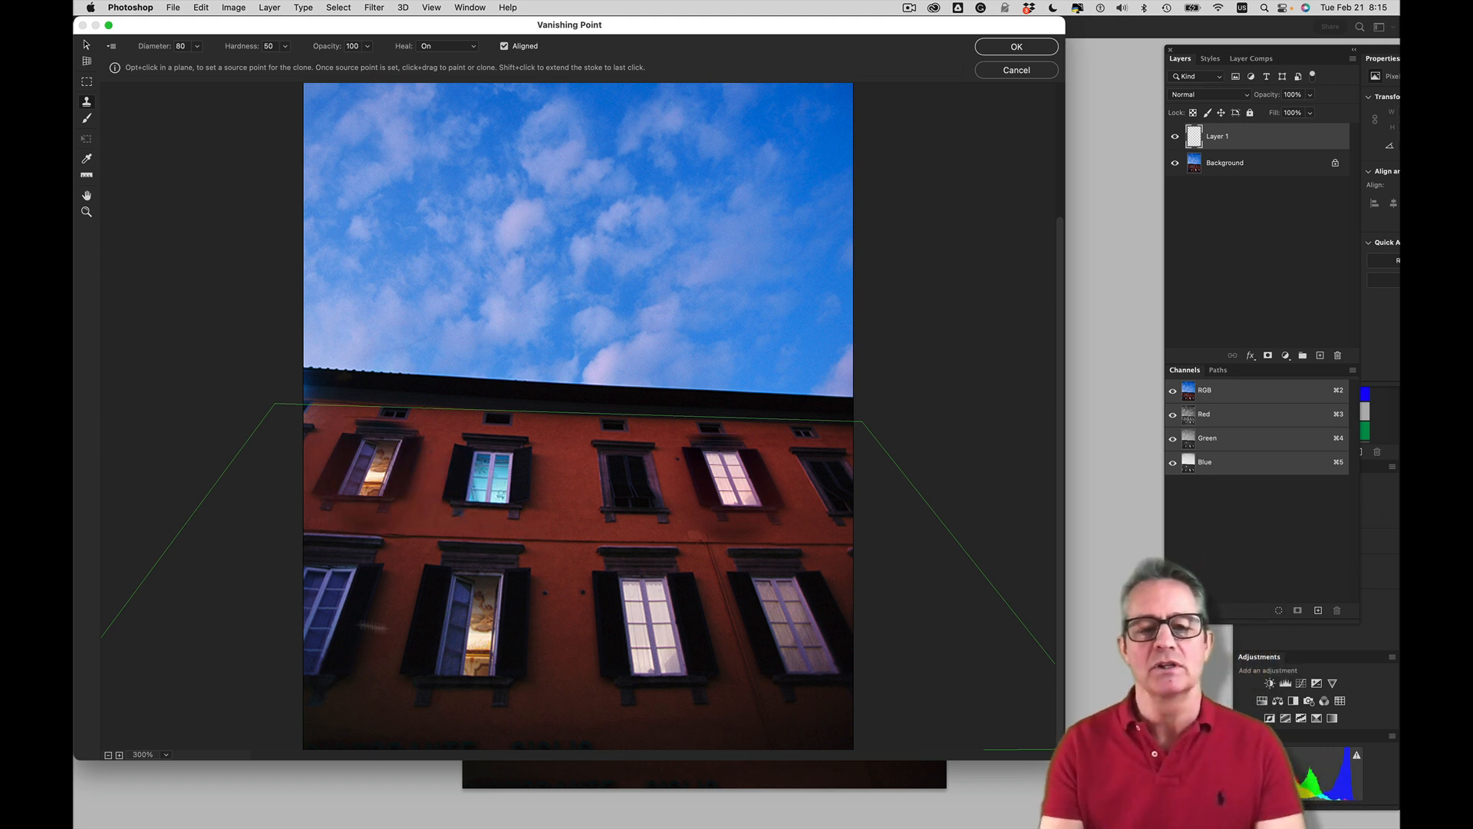
pyautogui.click(1035, 47)
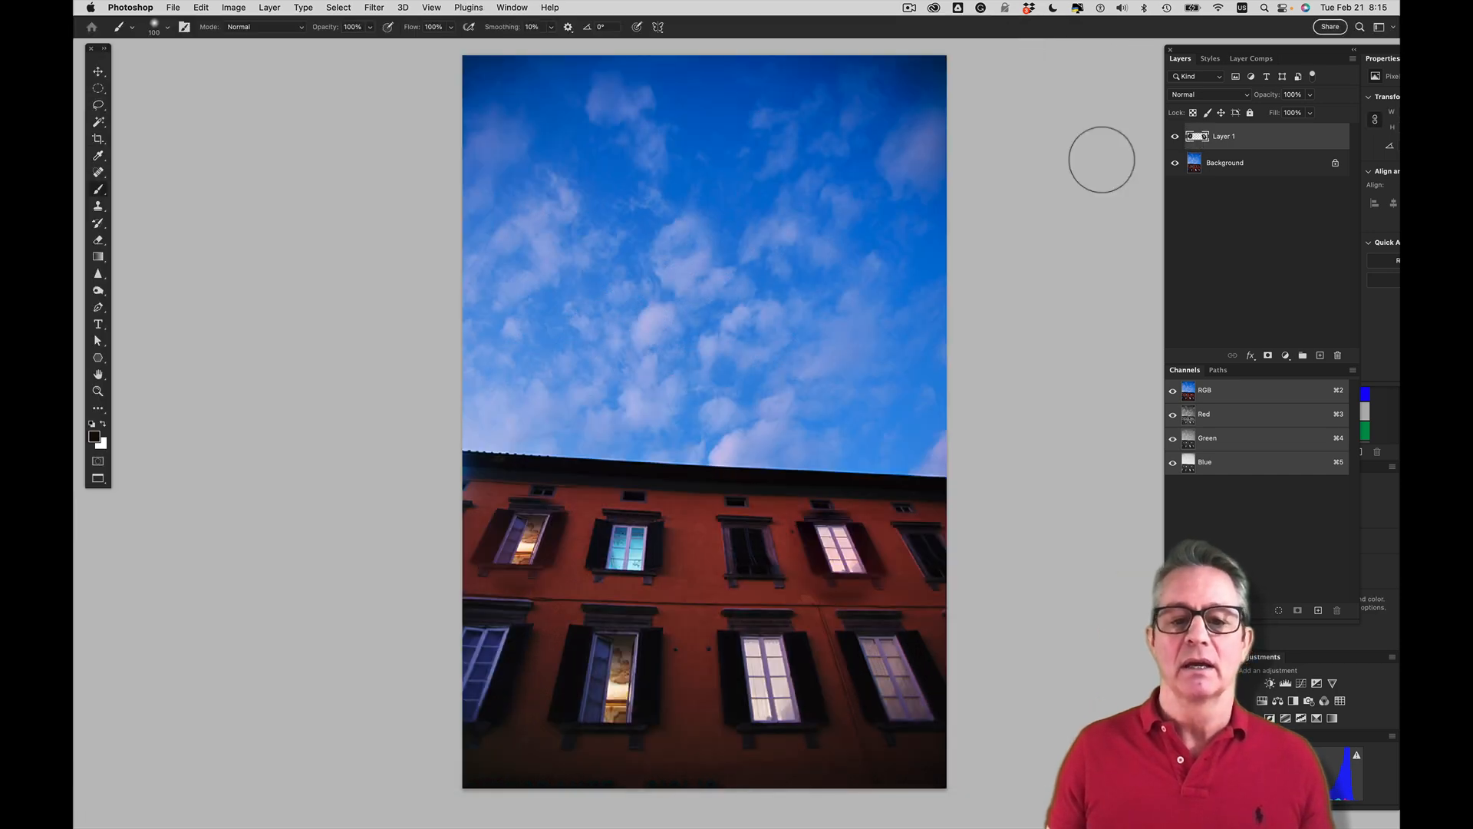
# Compare the facade with and without Layer 1 to check the cloned windows
pyautogui.click(1175, 136)
pyautogui.click(1175, 137)
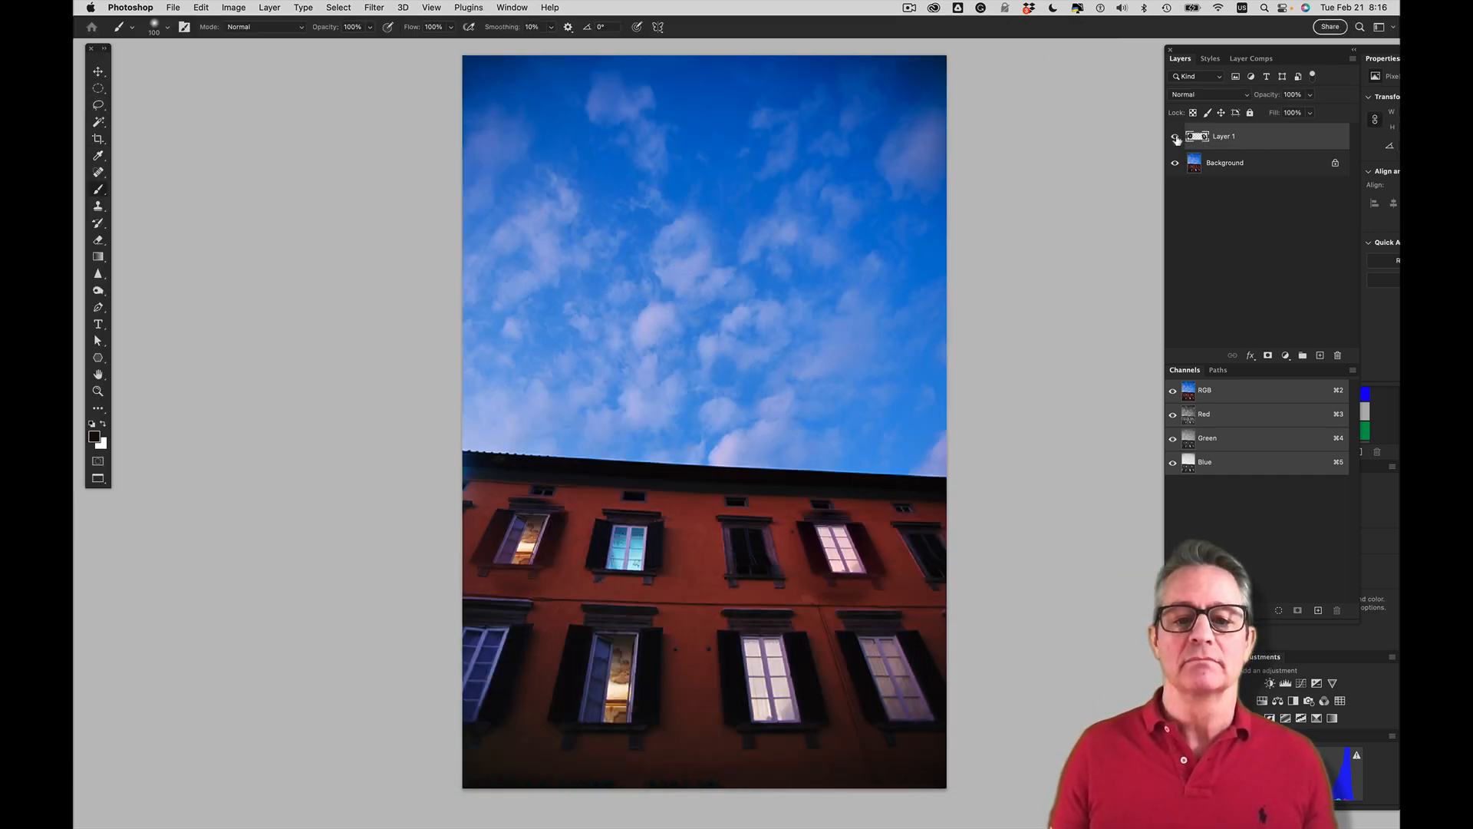
pyautogui.click(1175, 137)
pyautogui.click(1174, 137)
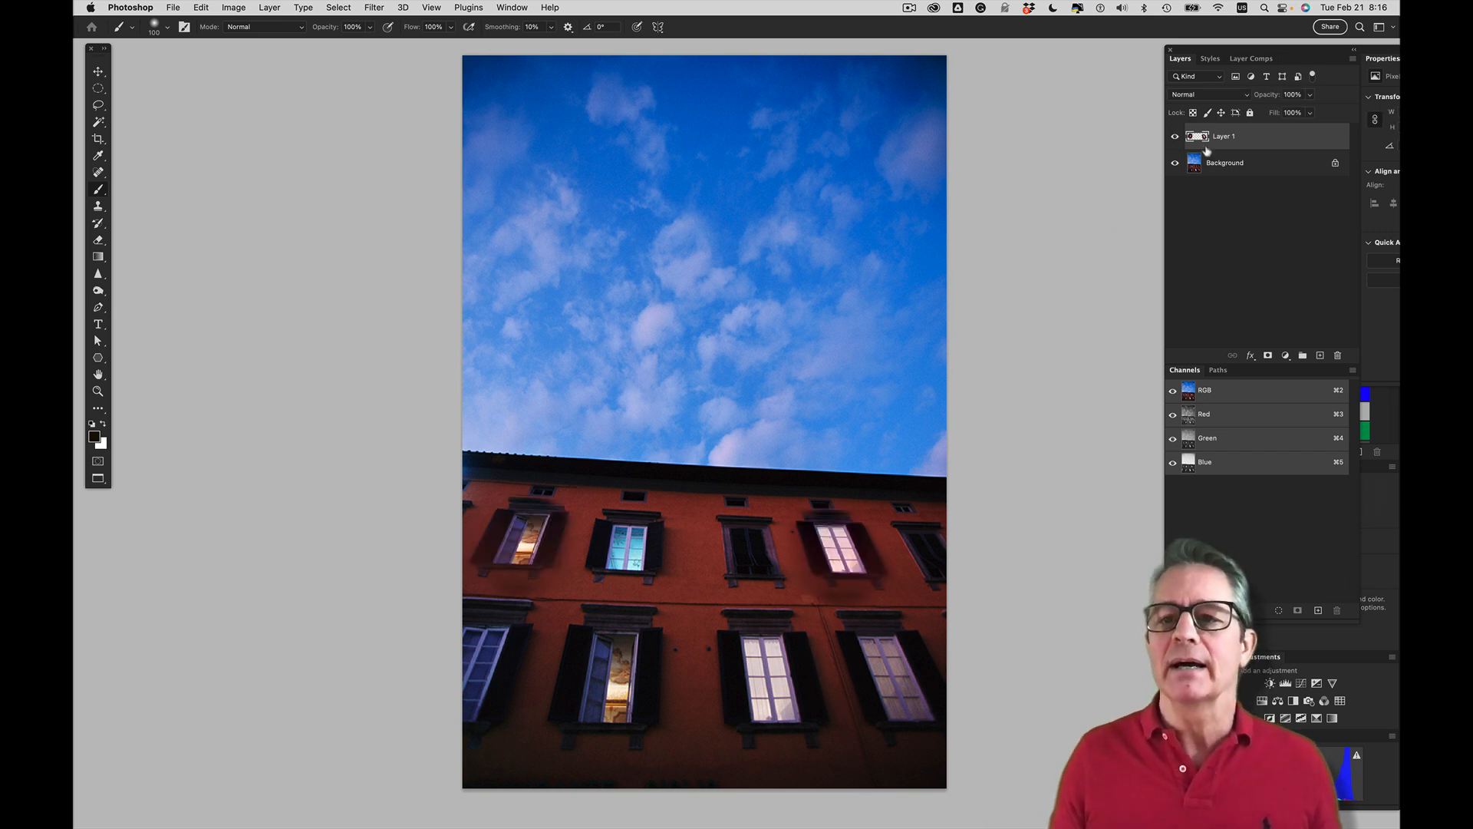
pyautogui.click(1175, 138)
pyautogui.click(1174, 138)
pyautogui.click(1174, 137)
pyautogui.click(1174, 137)
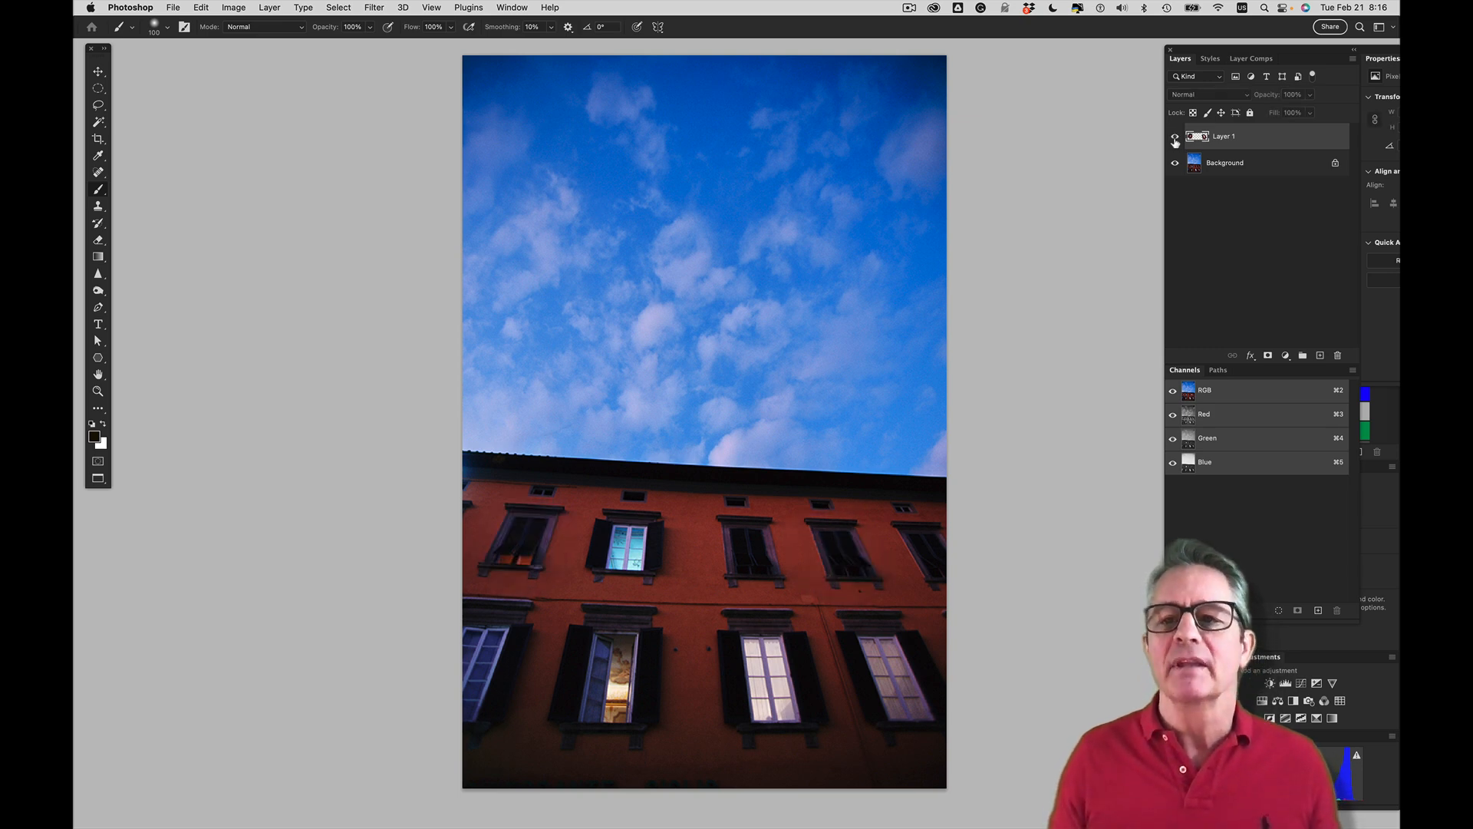
pyautogui.click(1175, 138)
# Add a mask to Layer 1 and paint it with a small black brush along the wall below the two cloned windows
pyautogui.click(1267, 355)
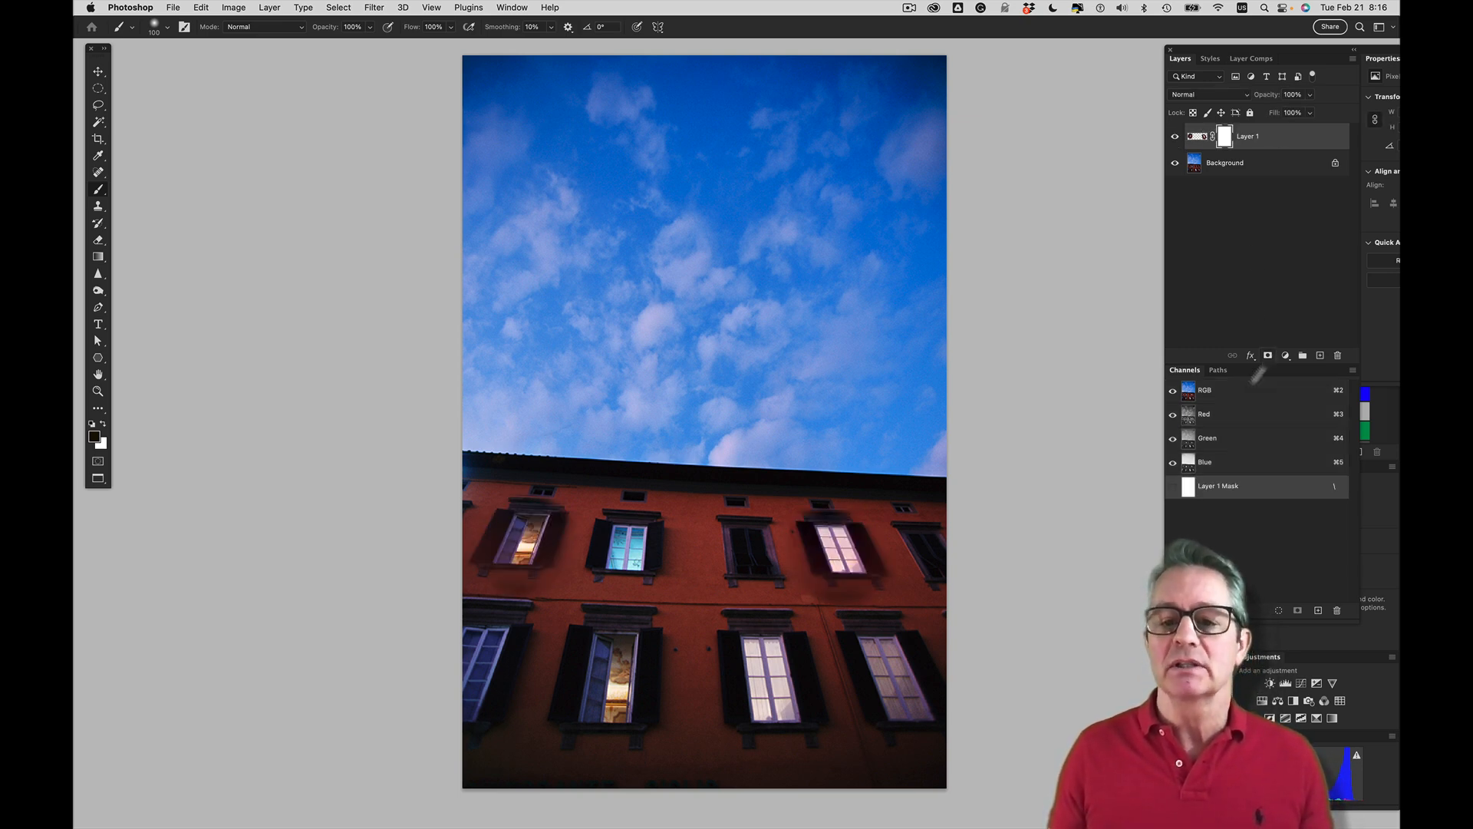
pyautogui.scroll(-2, 829, 605)
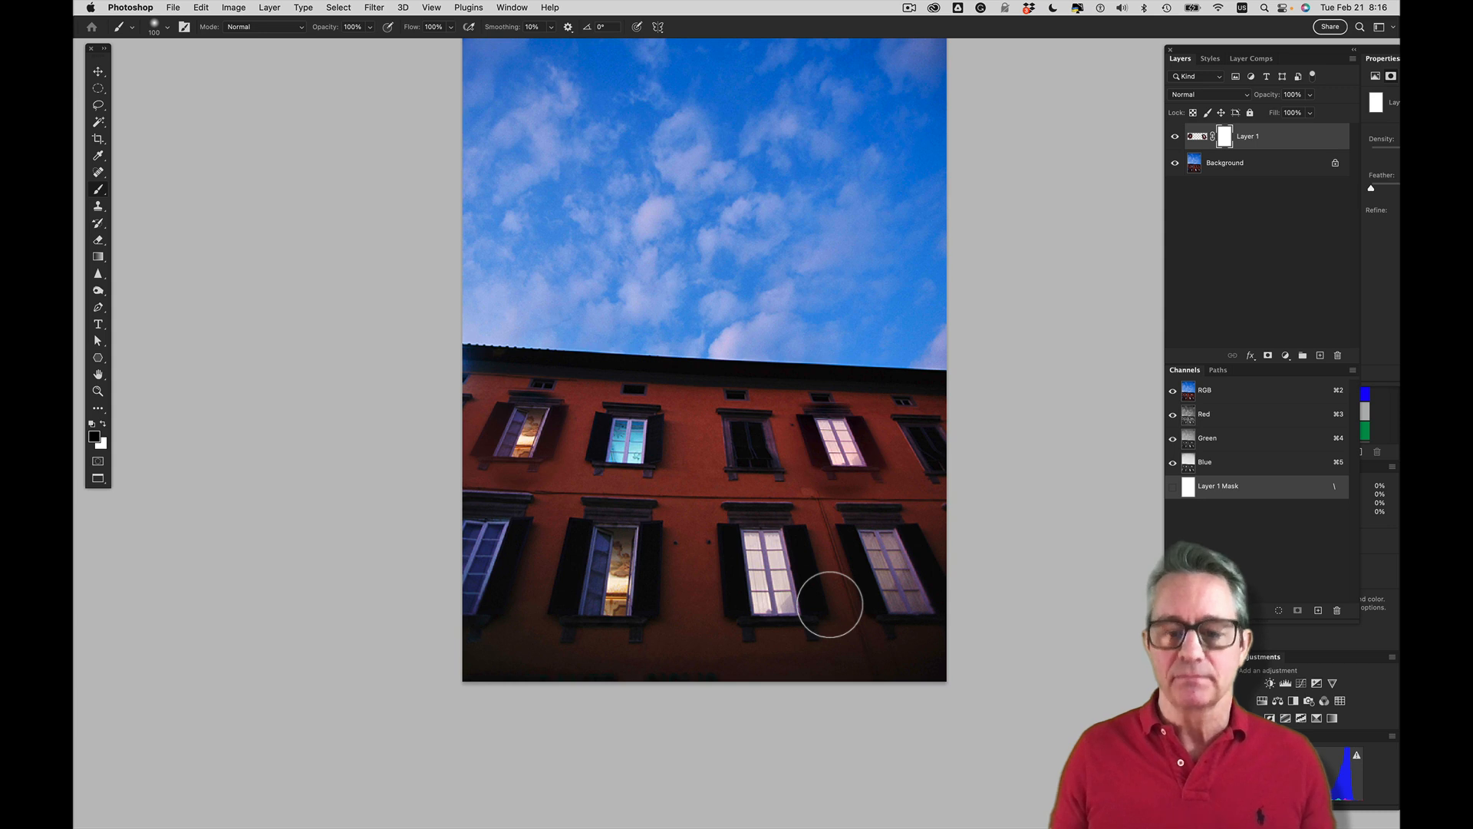
pyautogui.press('[')
pyautogui.press('[')
pyautogui.press('[')
pyautogui.press('[')
pyautogui.press('[')
pyautogui.press('[')
pyautogui.press('[')
pyautogui.moveTo(816, 510); pyautogui.dragTo(913, 530)
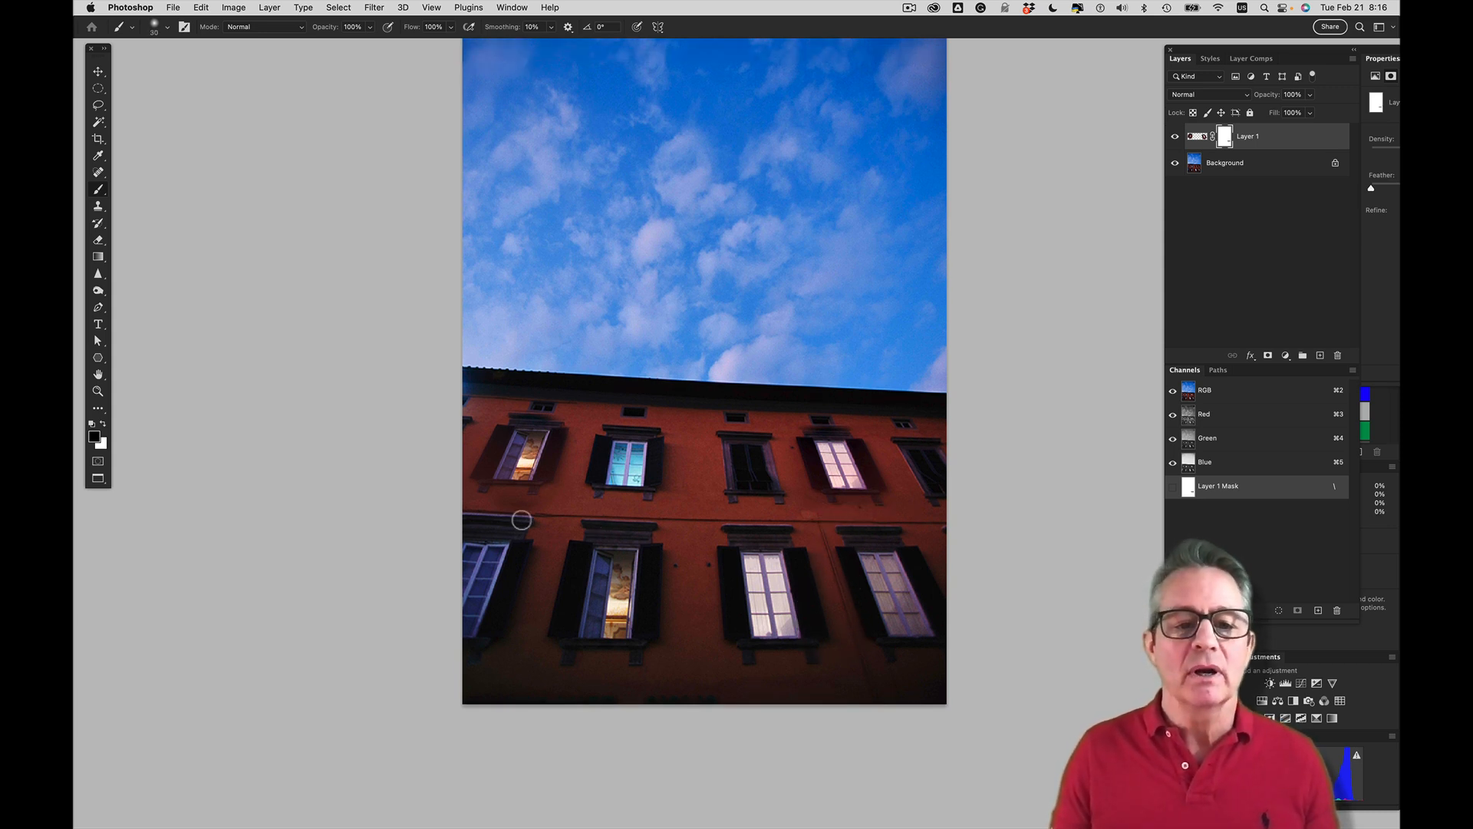
pyautogui.moveTo(597, 503); pyautogui.dragTo(544, 497)
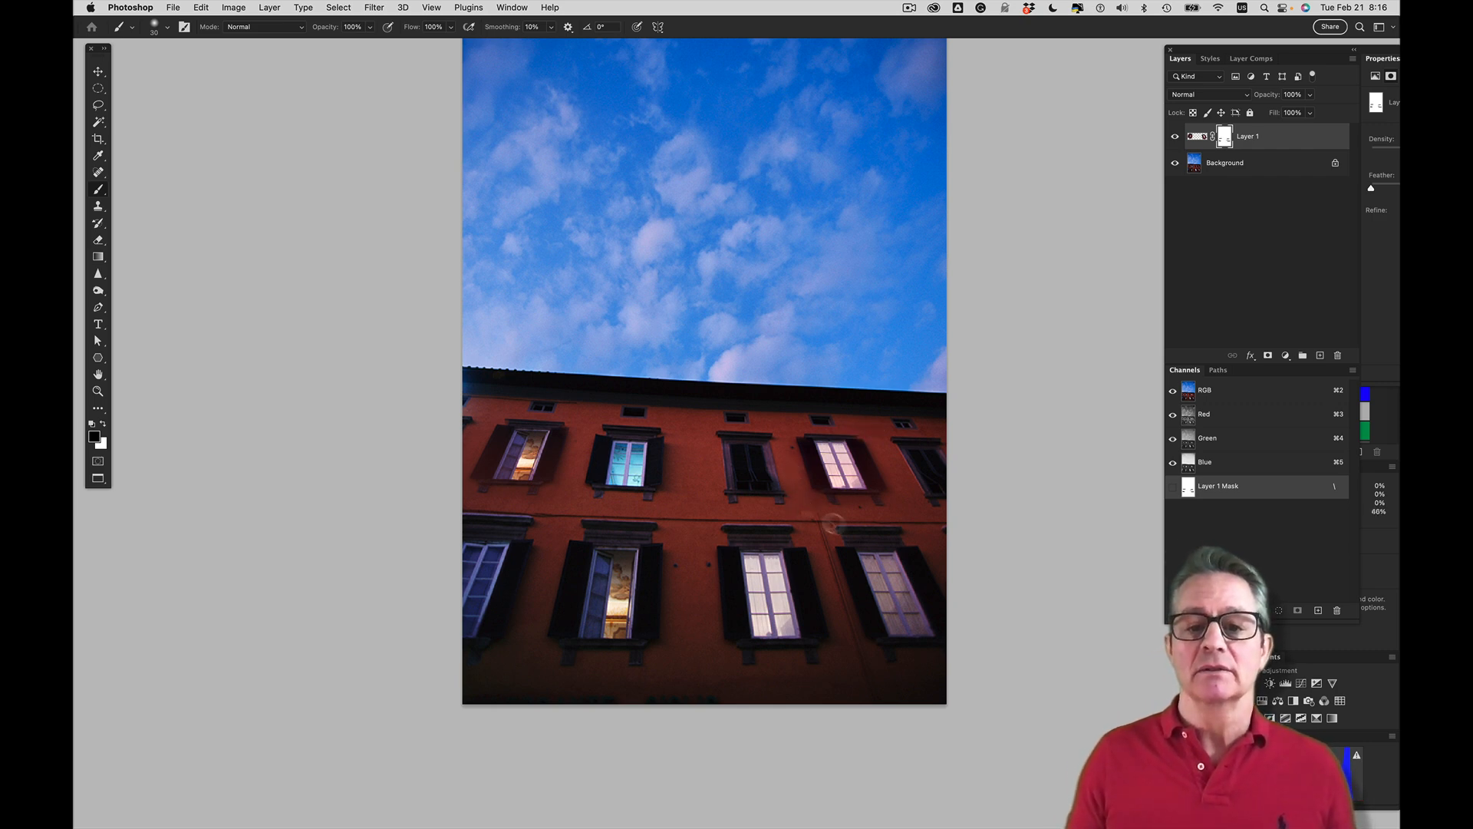
# Close the red building photo without saving it
pyautogui.press('super+w')
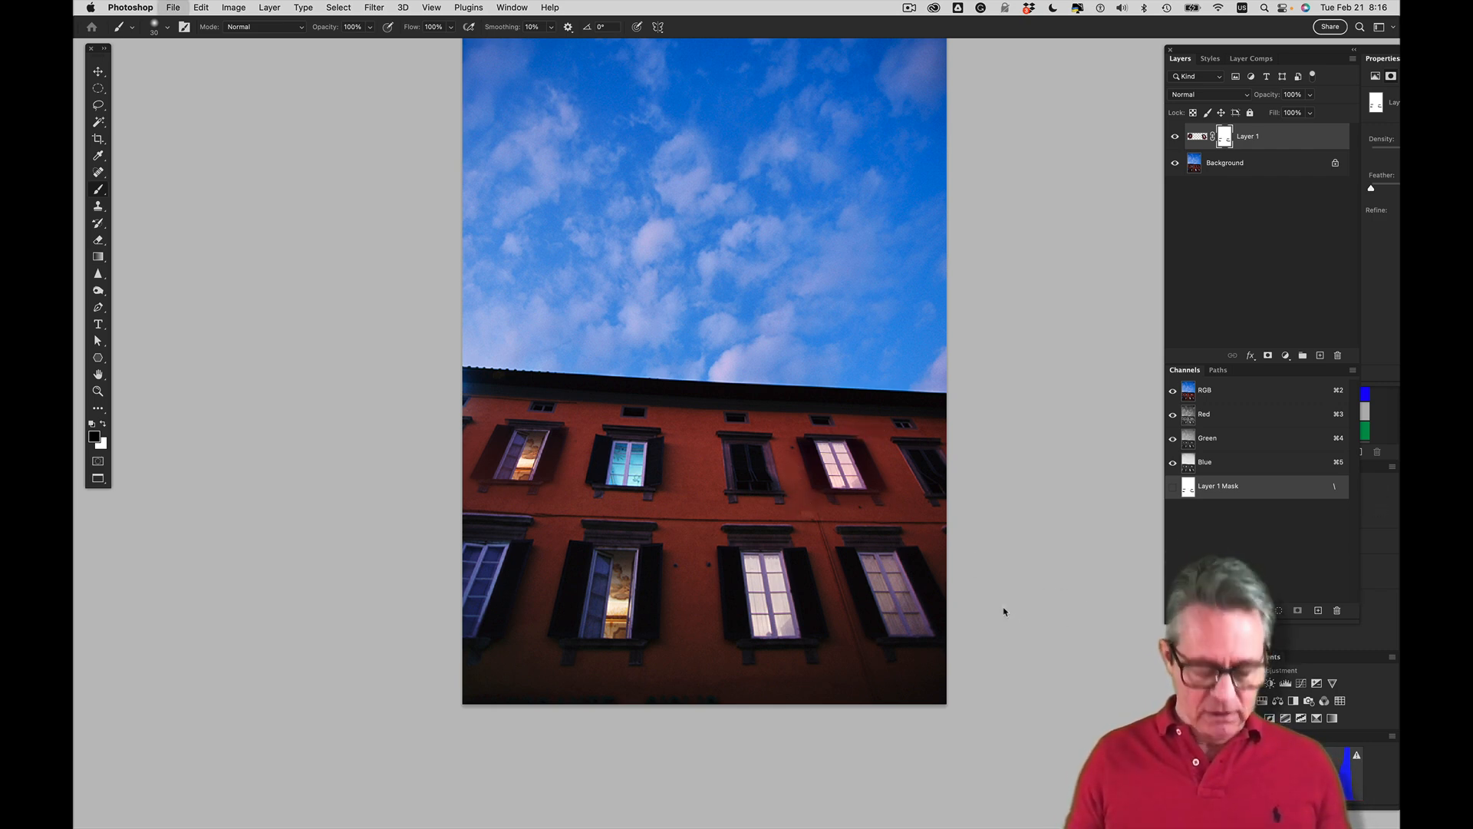
pyautogui.press('d')
pyautogui.press('super+w')
pyautogui.press('super+Tab')
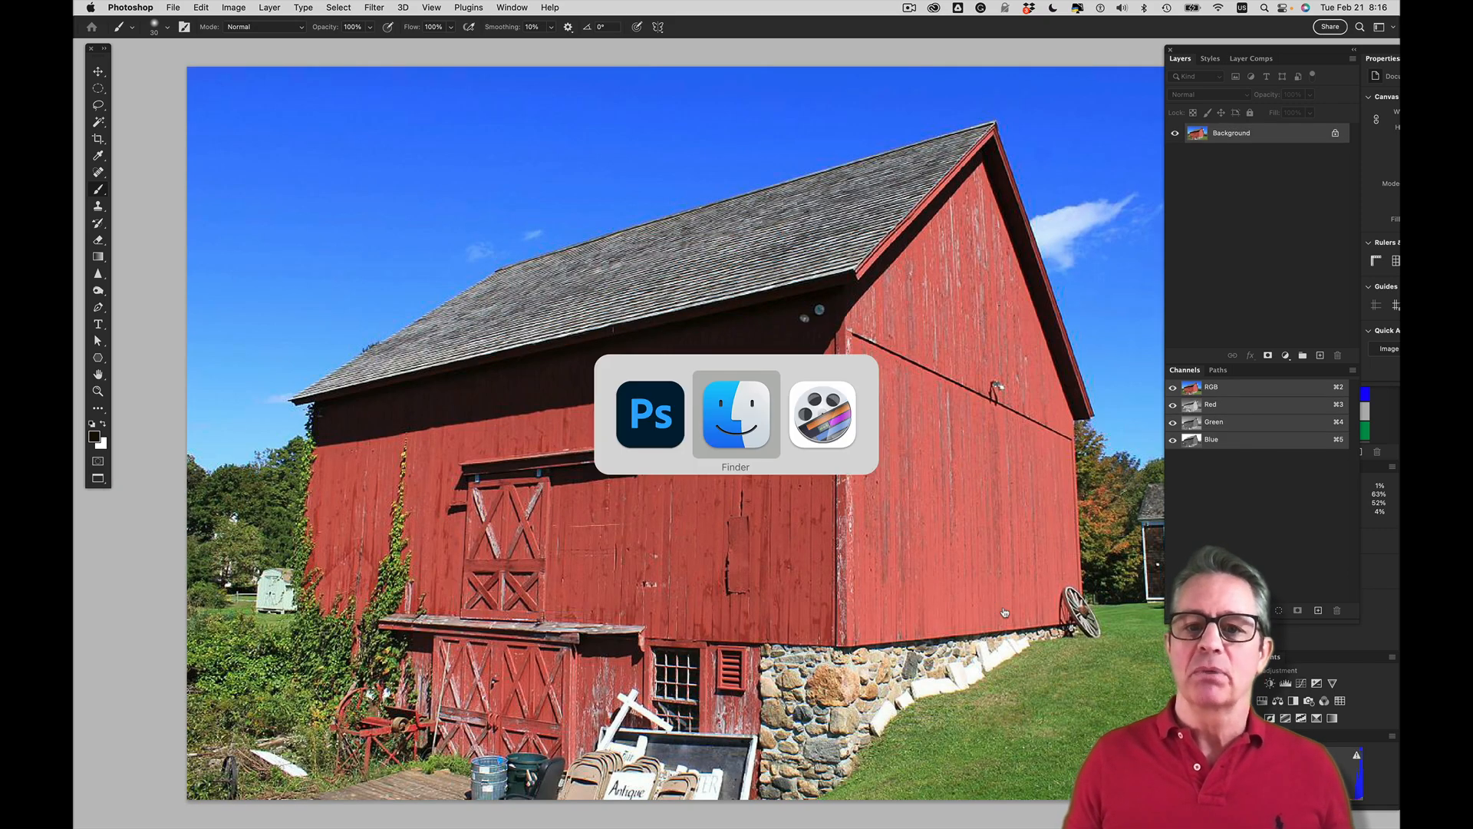
pyautogui.press('super+Tab')
pyautogui.press('super+Tab')
# Select and copy the whole Mail Pouch sign image, and bring the red barn photo to the front
pyautogui.press('super+w')
pyautogui.press('super+w')
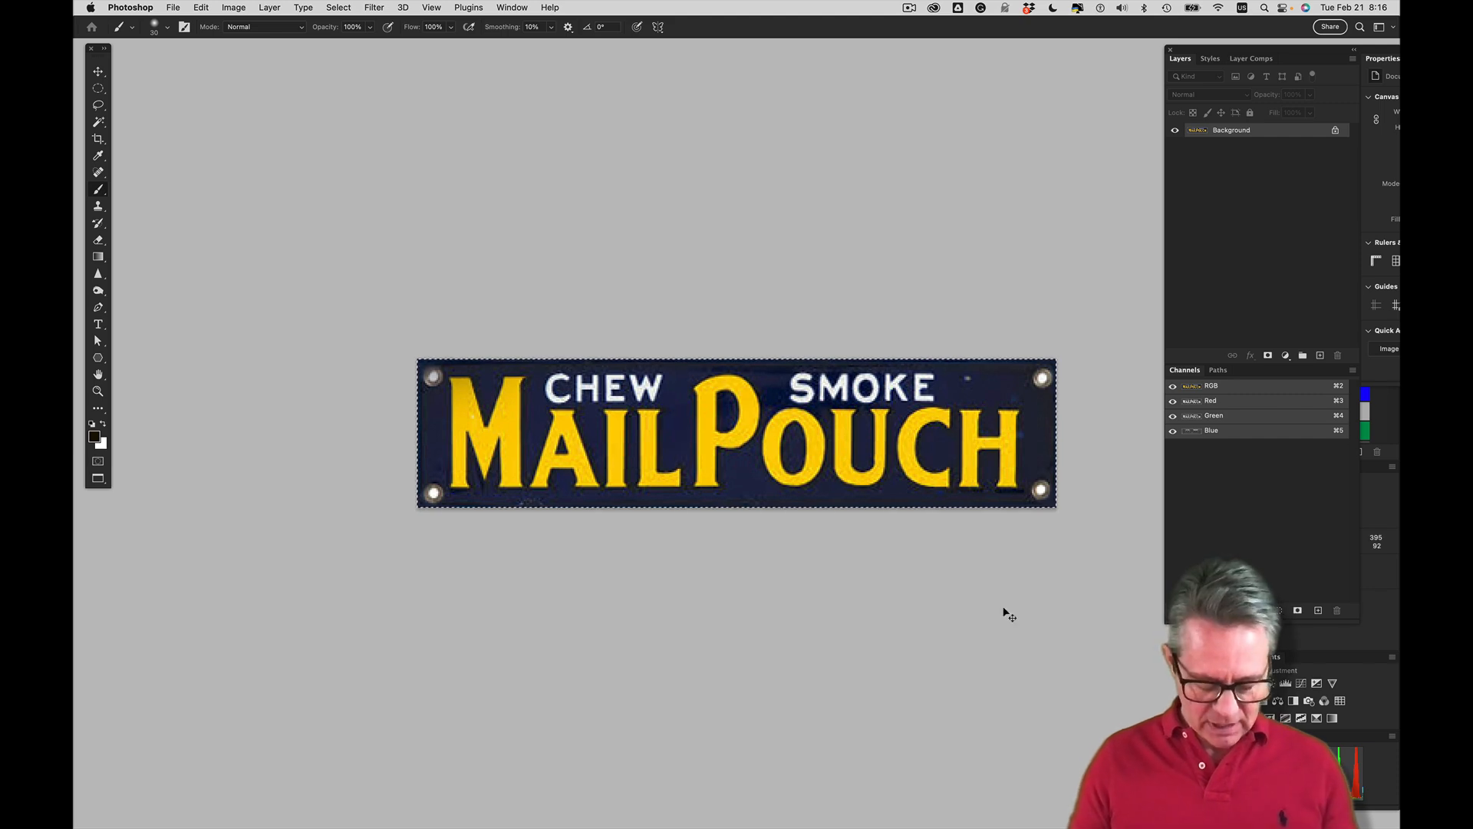
pyautogui.press('super+w')
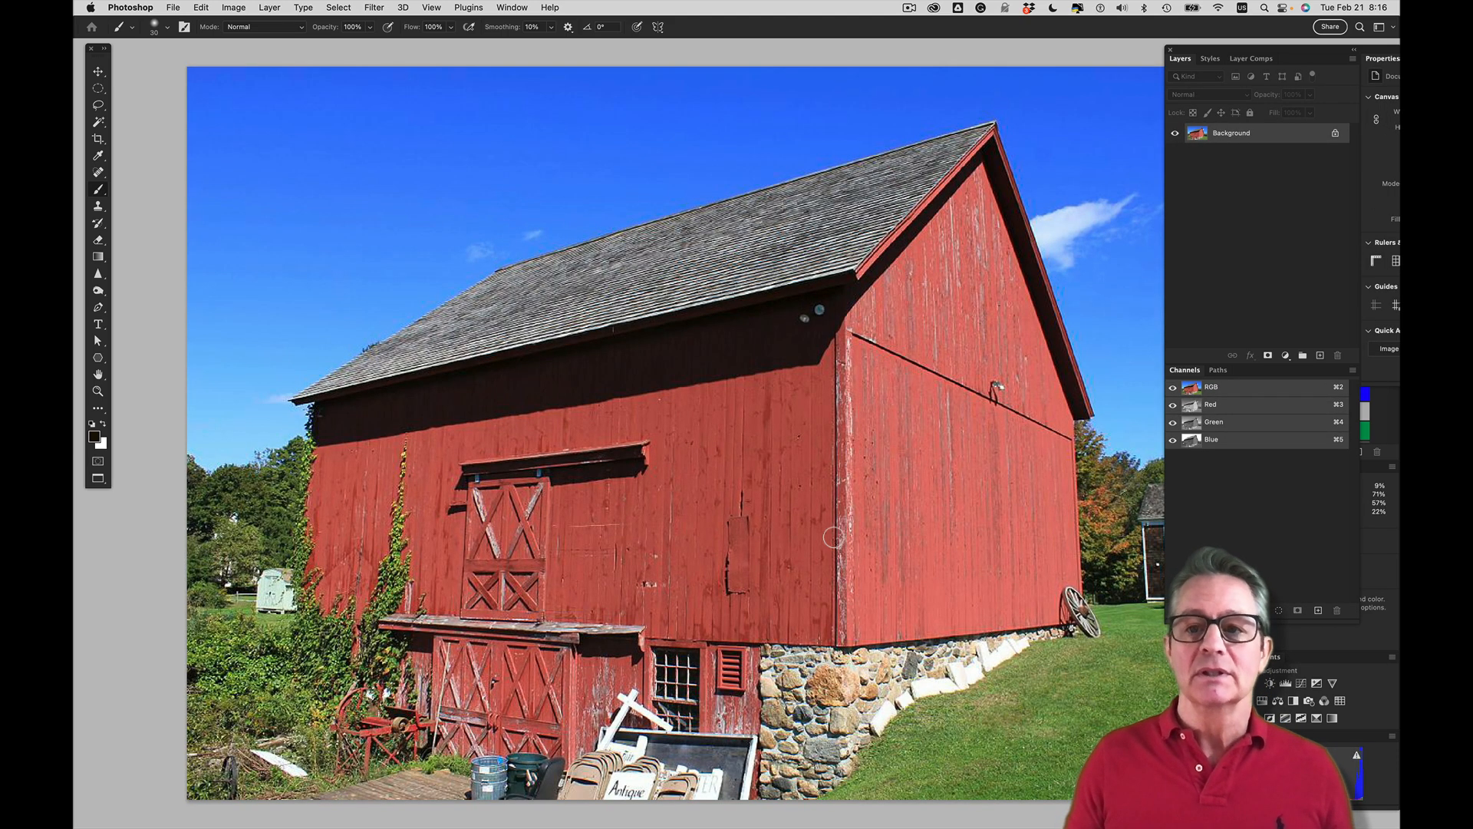
# Add a new empty layer above the barn photo's background and open Vanishing Point on it
pyautogui.click(1321, 356)
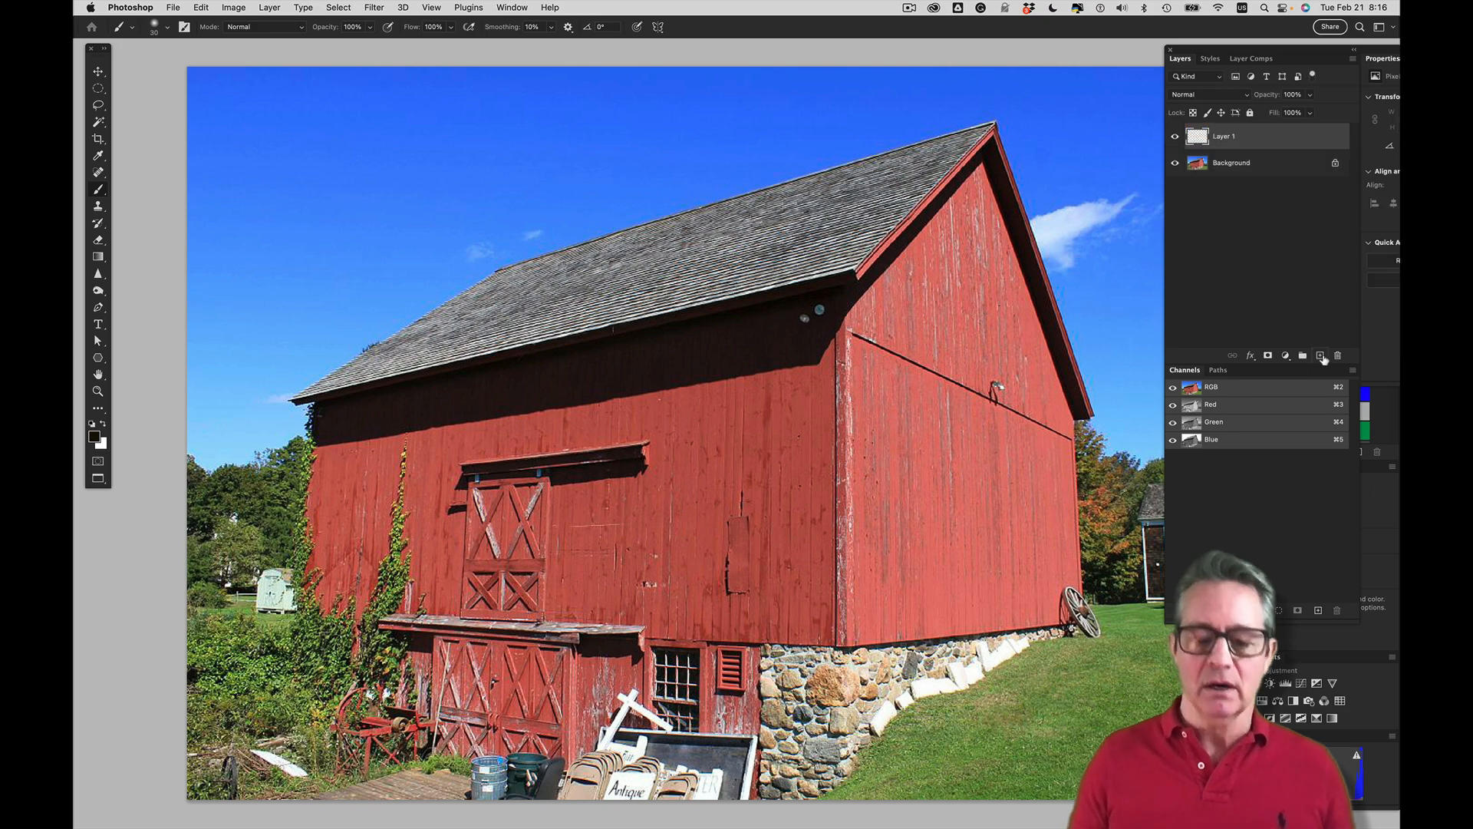
pyautogui.press('alt+super+v')
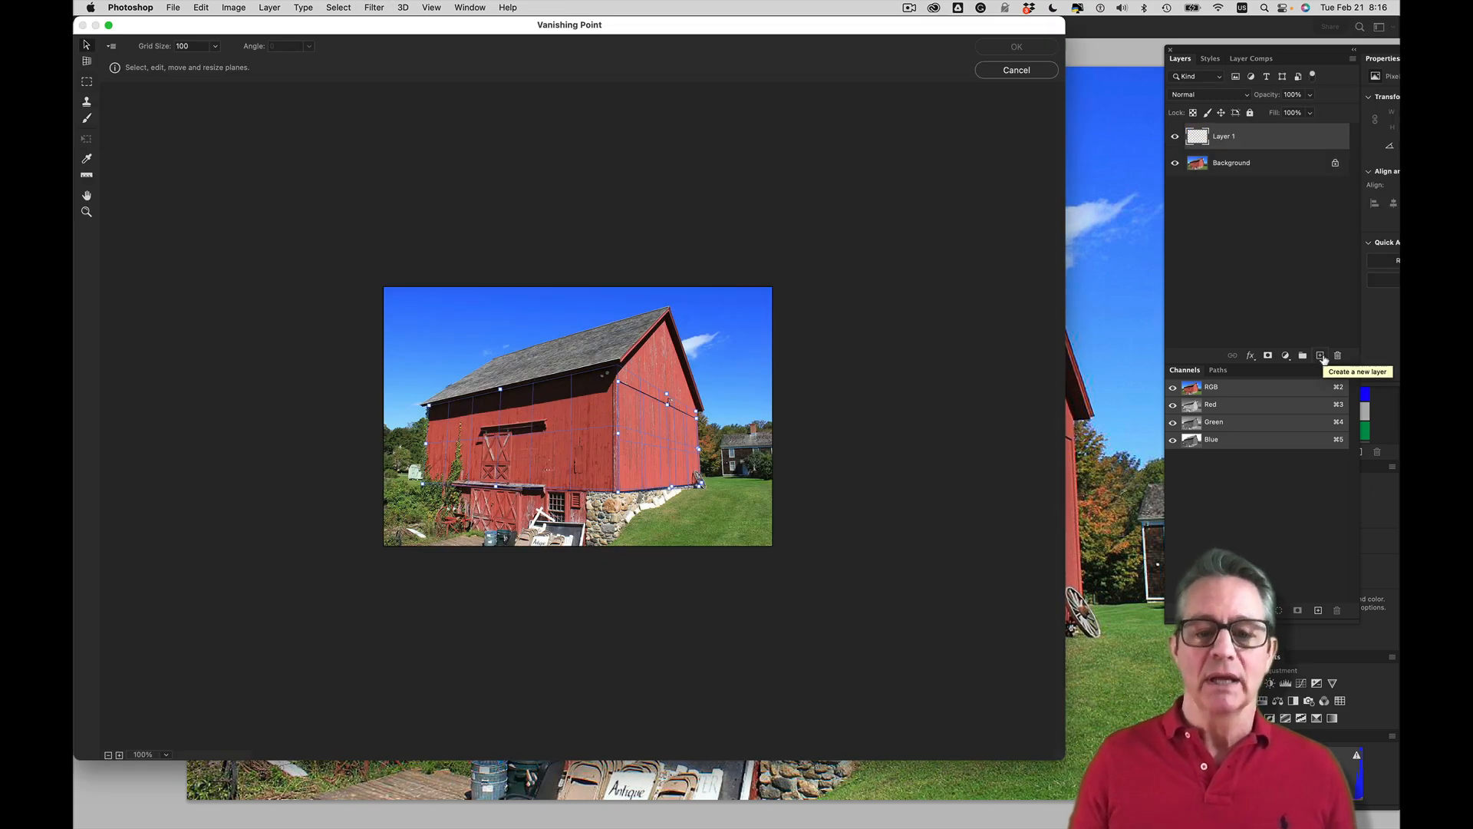
pyautogui.press('super+plus')
pyautogui.press('super+plus')
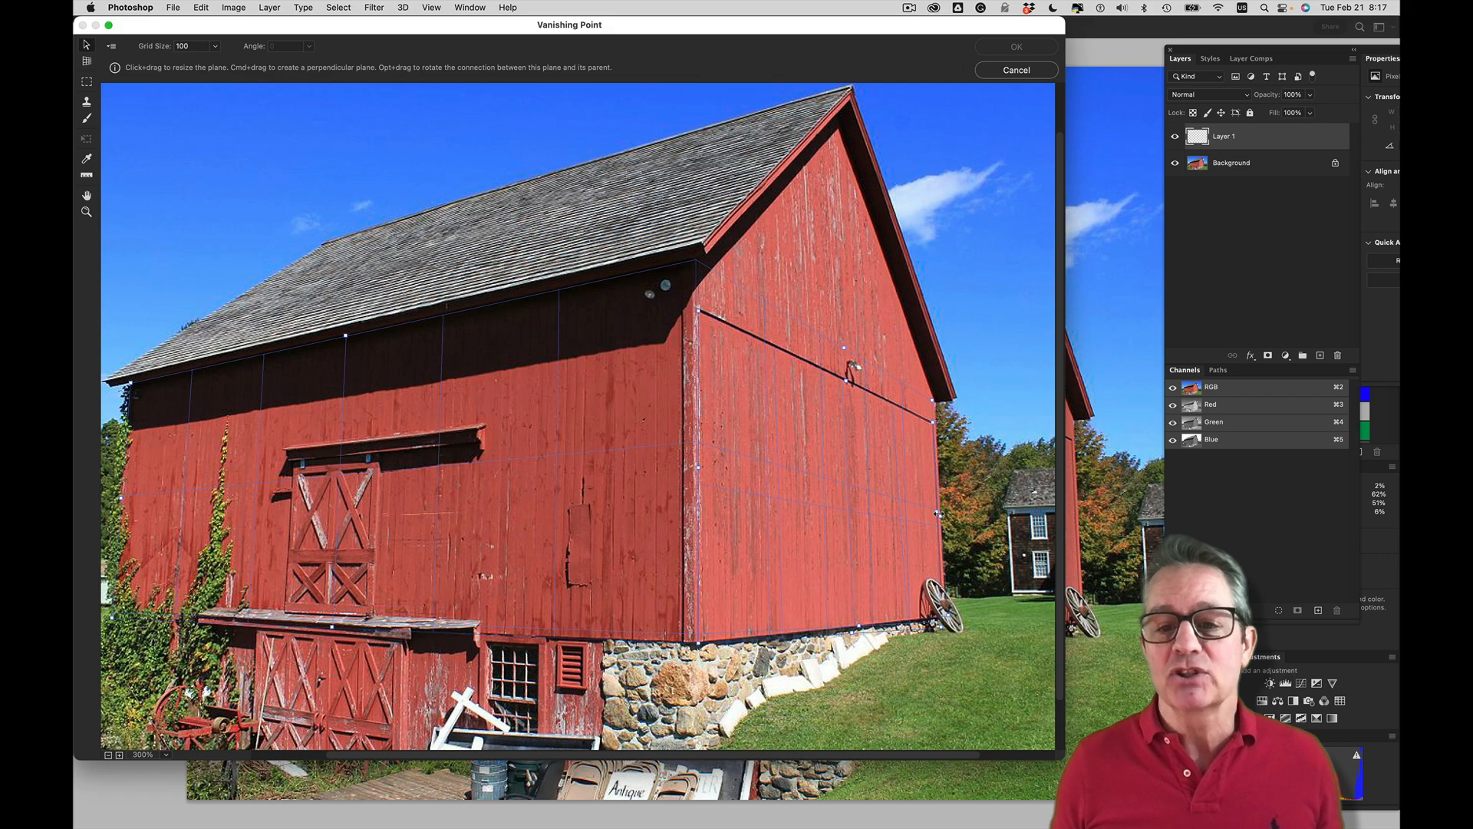
# Delete the existing perspective planes from both barn walls
pyautogui.press('alt')
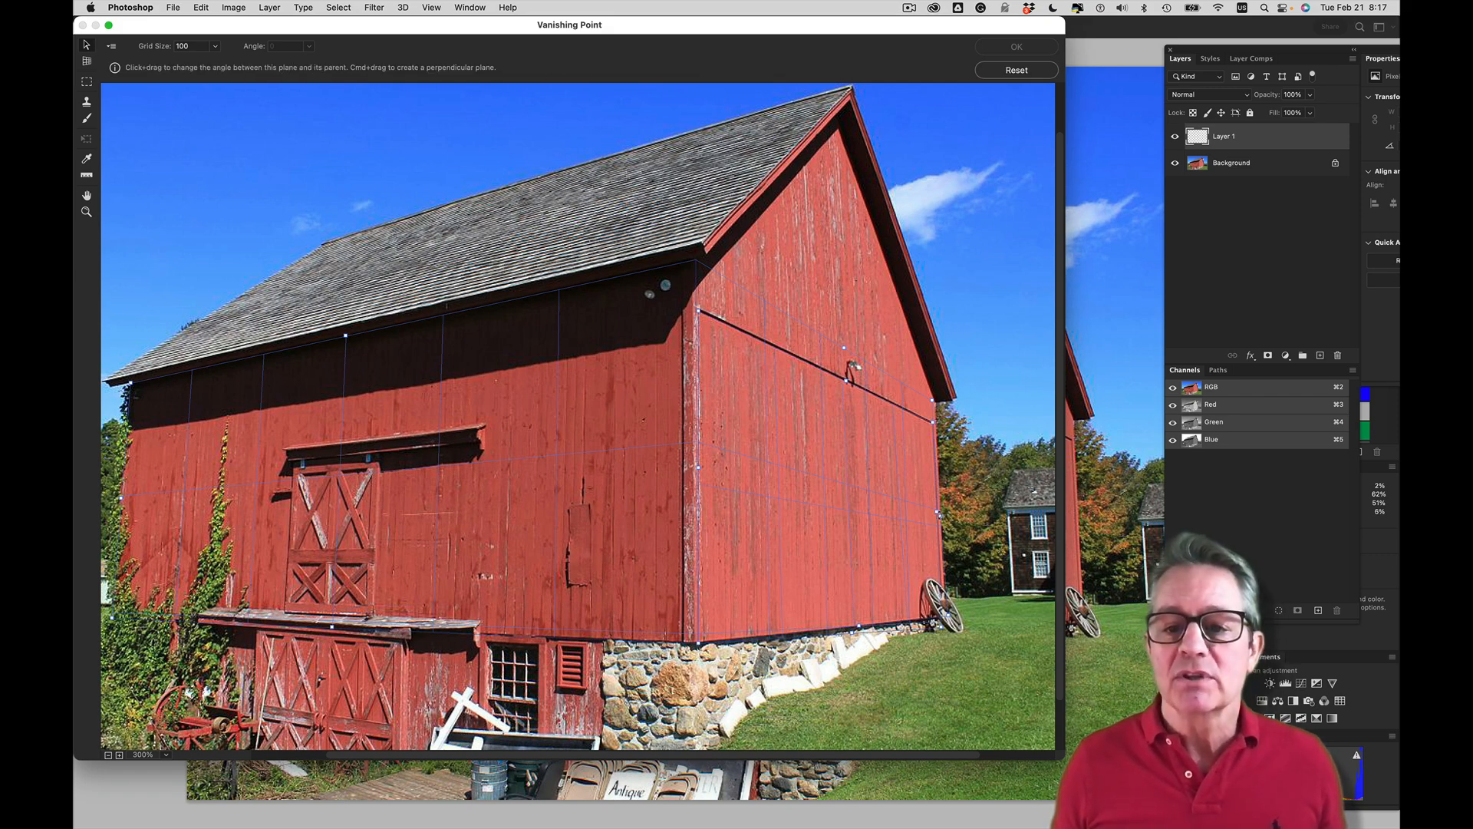
pyautogui.moveTo(846, 378); pyautogui.dragTo(858, 530)
pyautogui.moveTo(1055, 475); pyautogui.dragTo(828, 511)
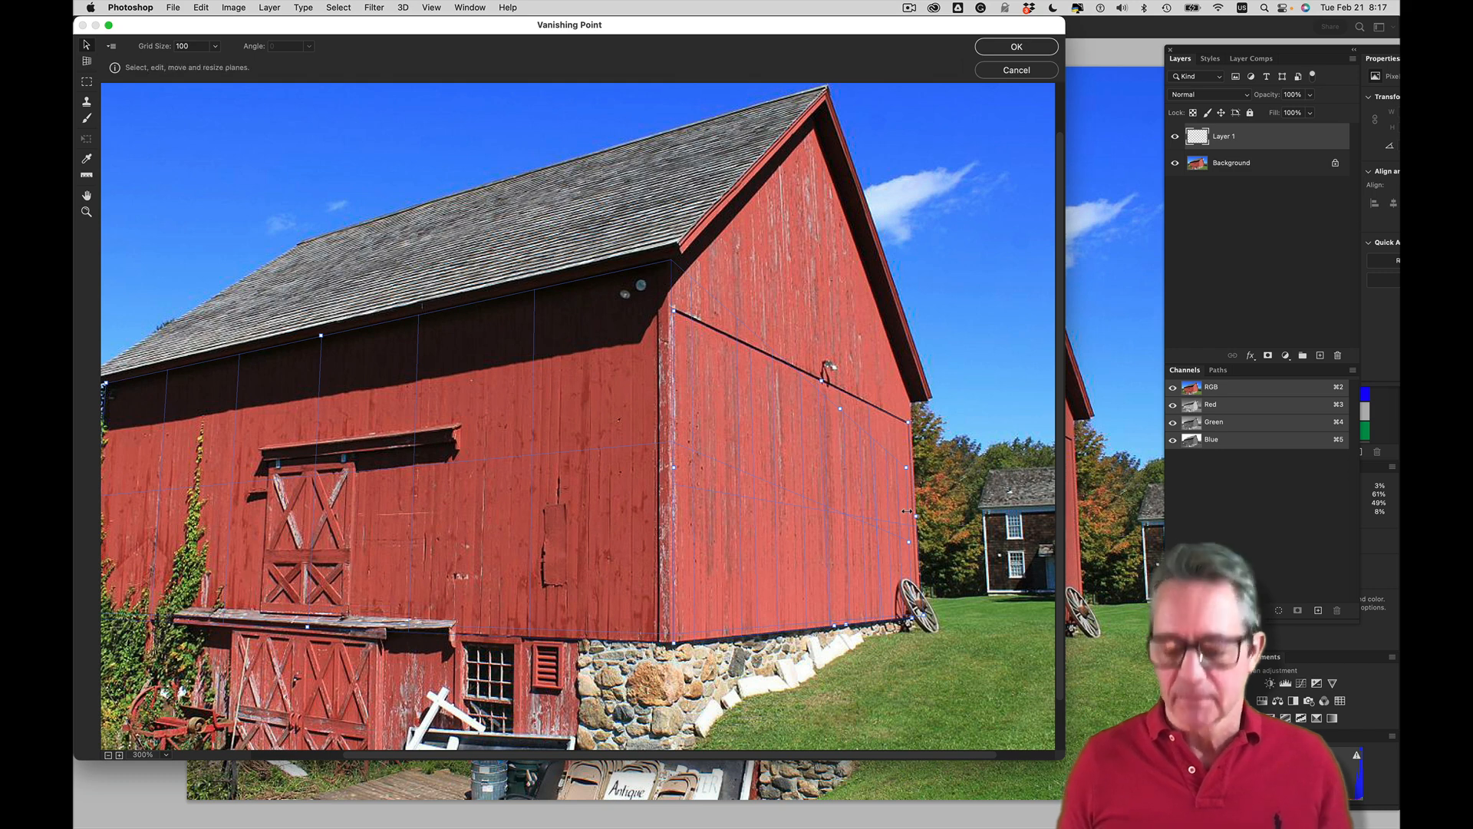
pyautogui.press('BackSpace')
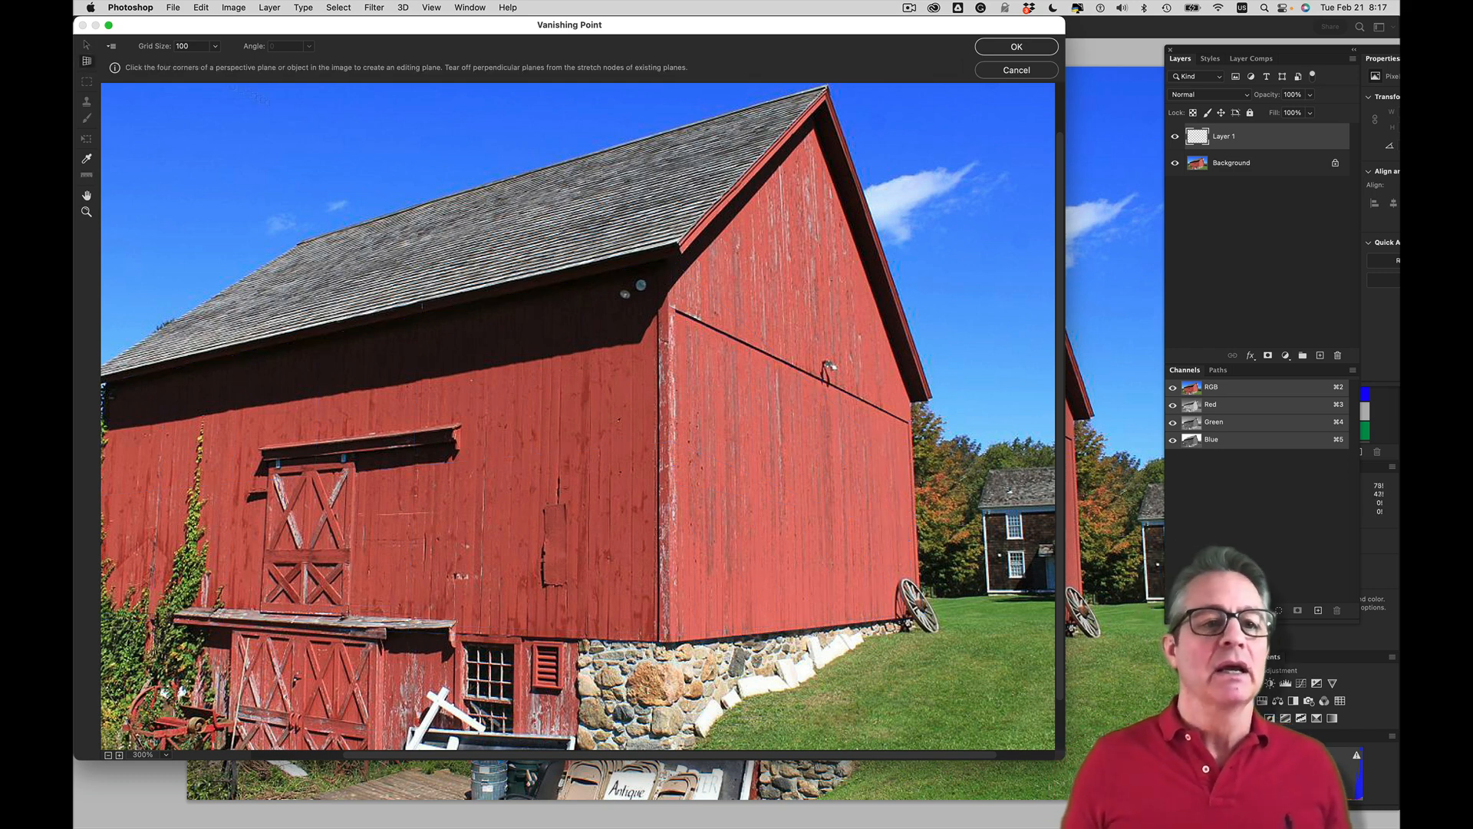
# Draw a four-corner perspective plane over the barn's long front wall, from under the eaves to above the stone foundation
pyautogui.press('space')
pyautogui.moveTo(460, 481); pyautogui.dragTo(535, 468)
pyautogui.click(184, 376)
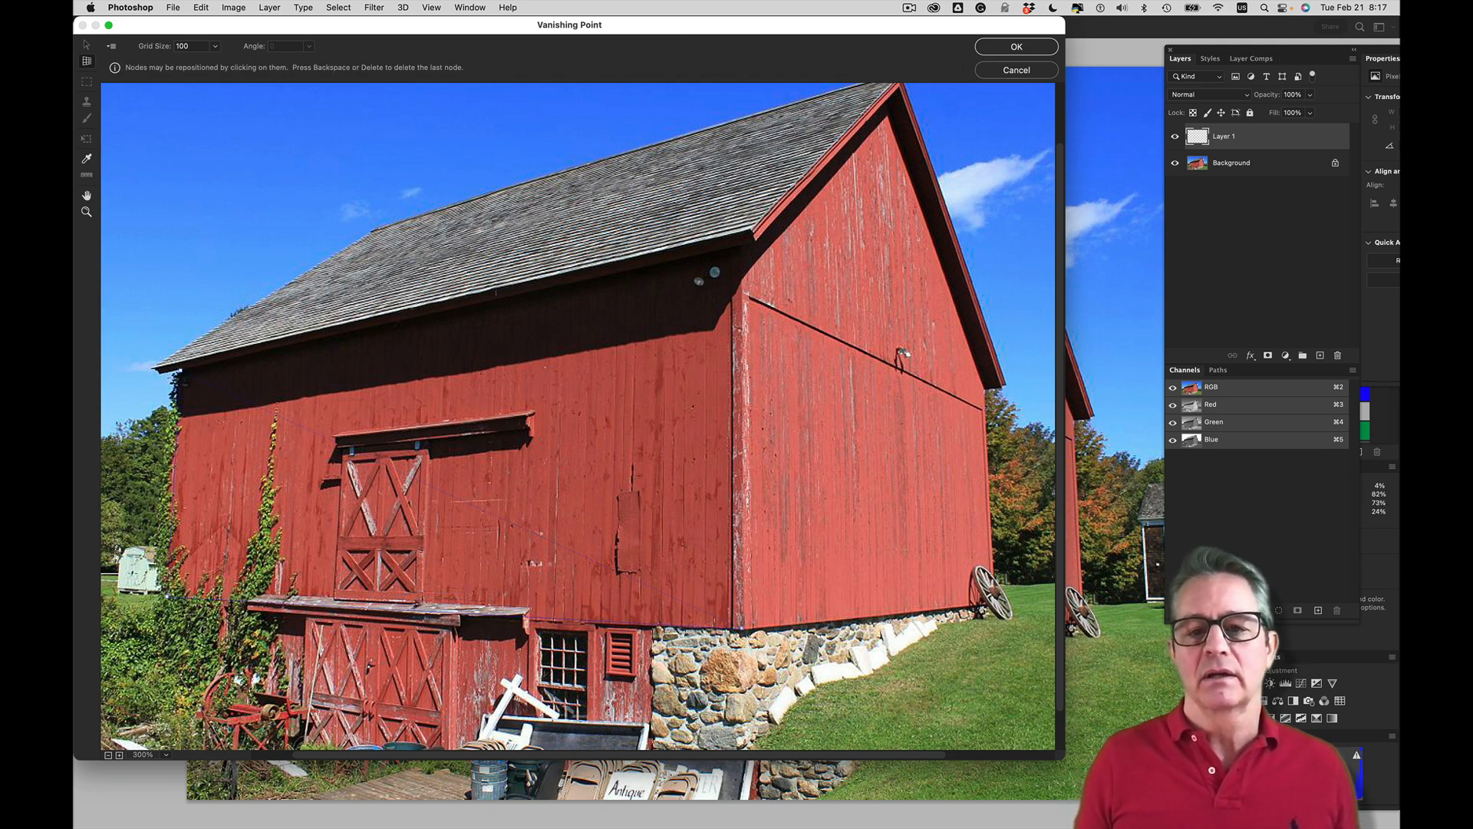
pyautogui.click(740, 247)
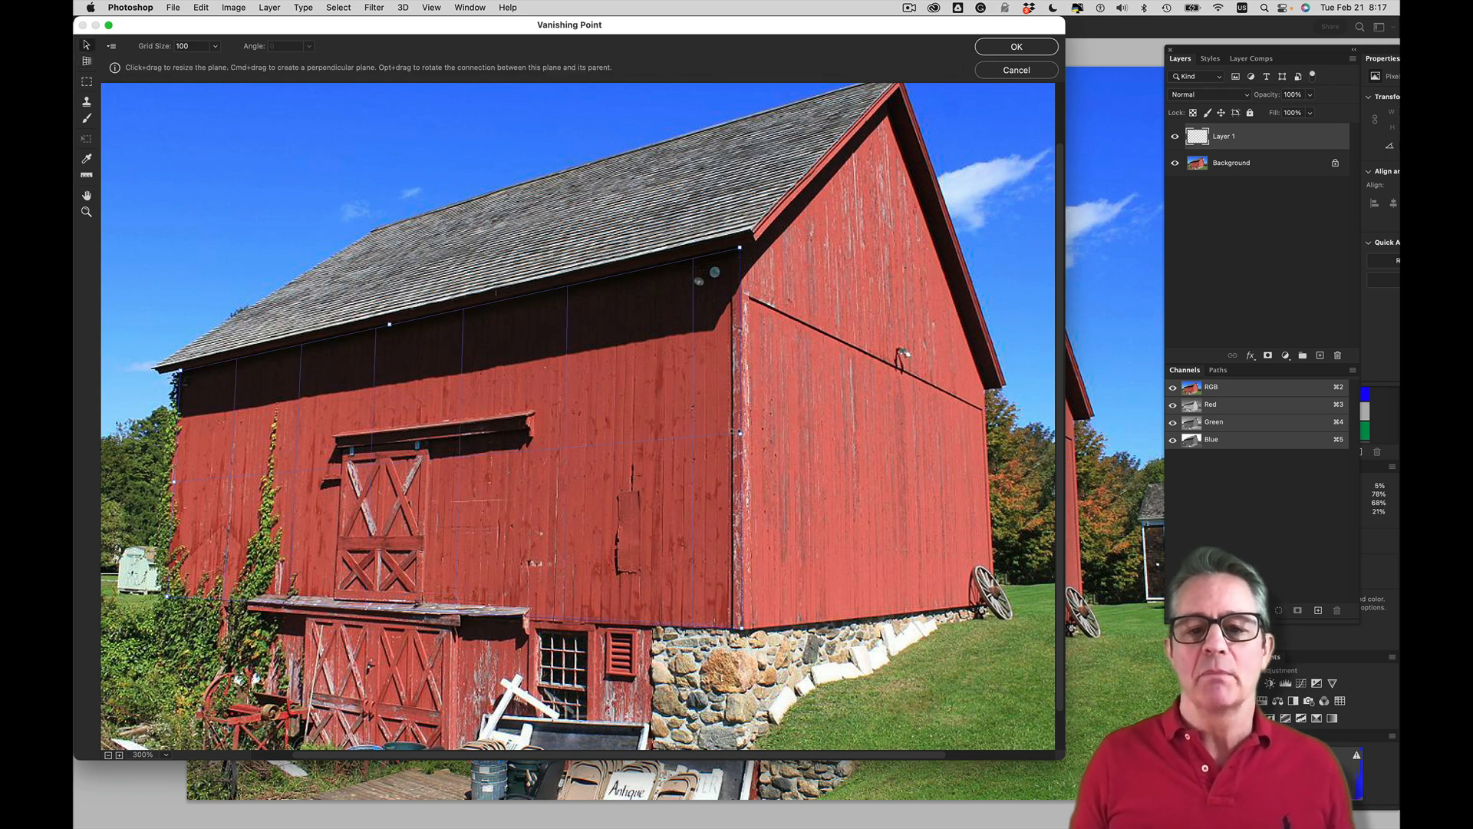
# Tear off a connected plane across the gable wall, rotate it to an angle of 280.81 and extend it to the wall's far edge
pyautogui.moveTo(740, 433); pyautogui.dragTo(991, 439)
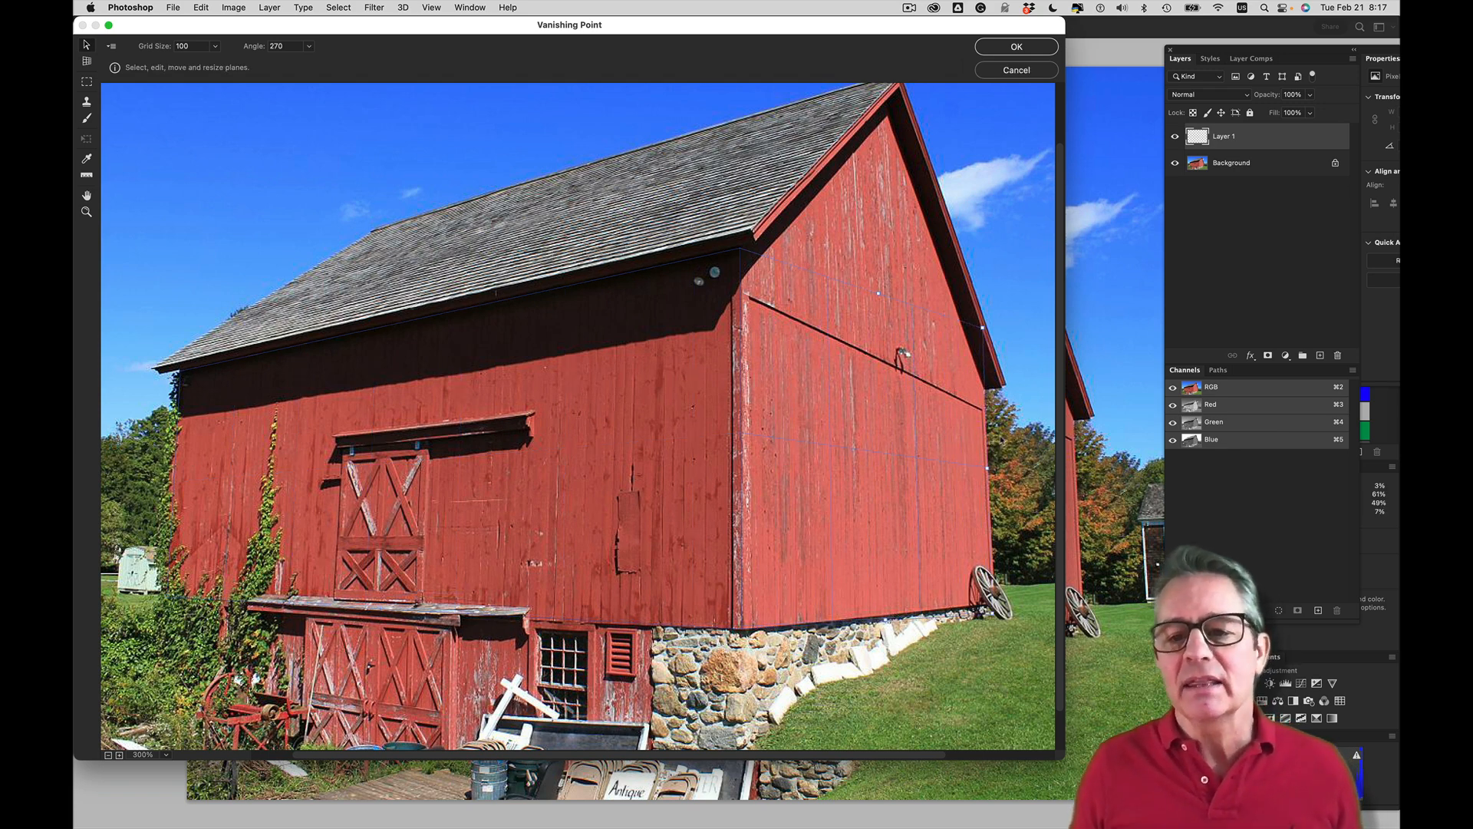
pyautogui.press('alt')
pyautogui.moveTo(975, 466); pyautogui.dragTo(894, 466)
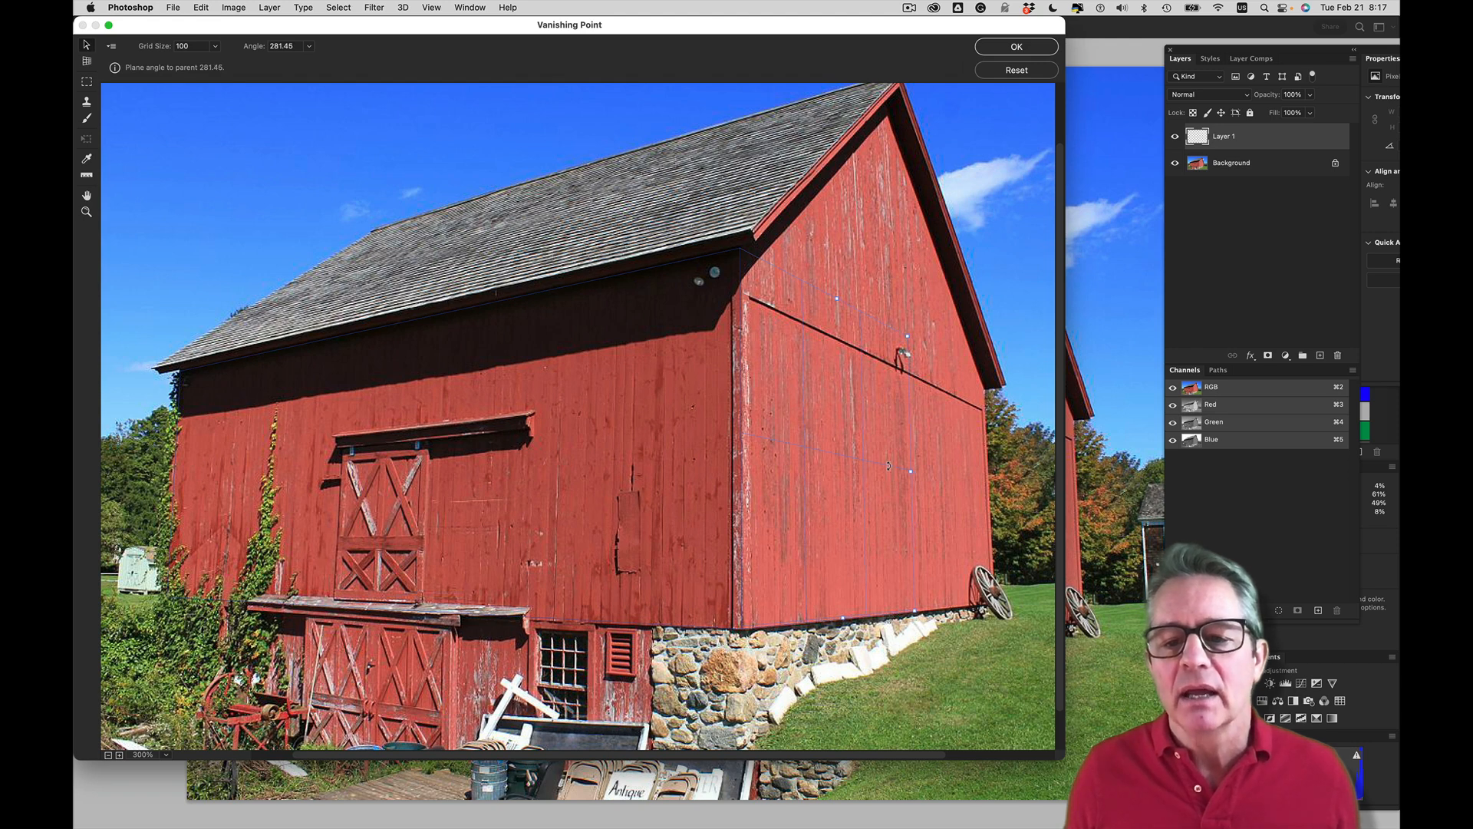
pyautogui.moveTo(889, 466); pyautogui.dragTo(891, 468)
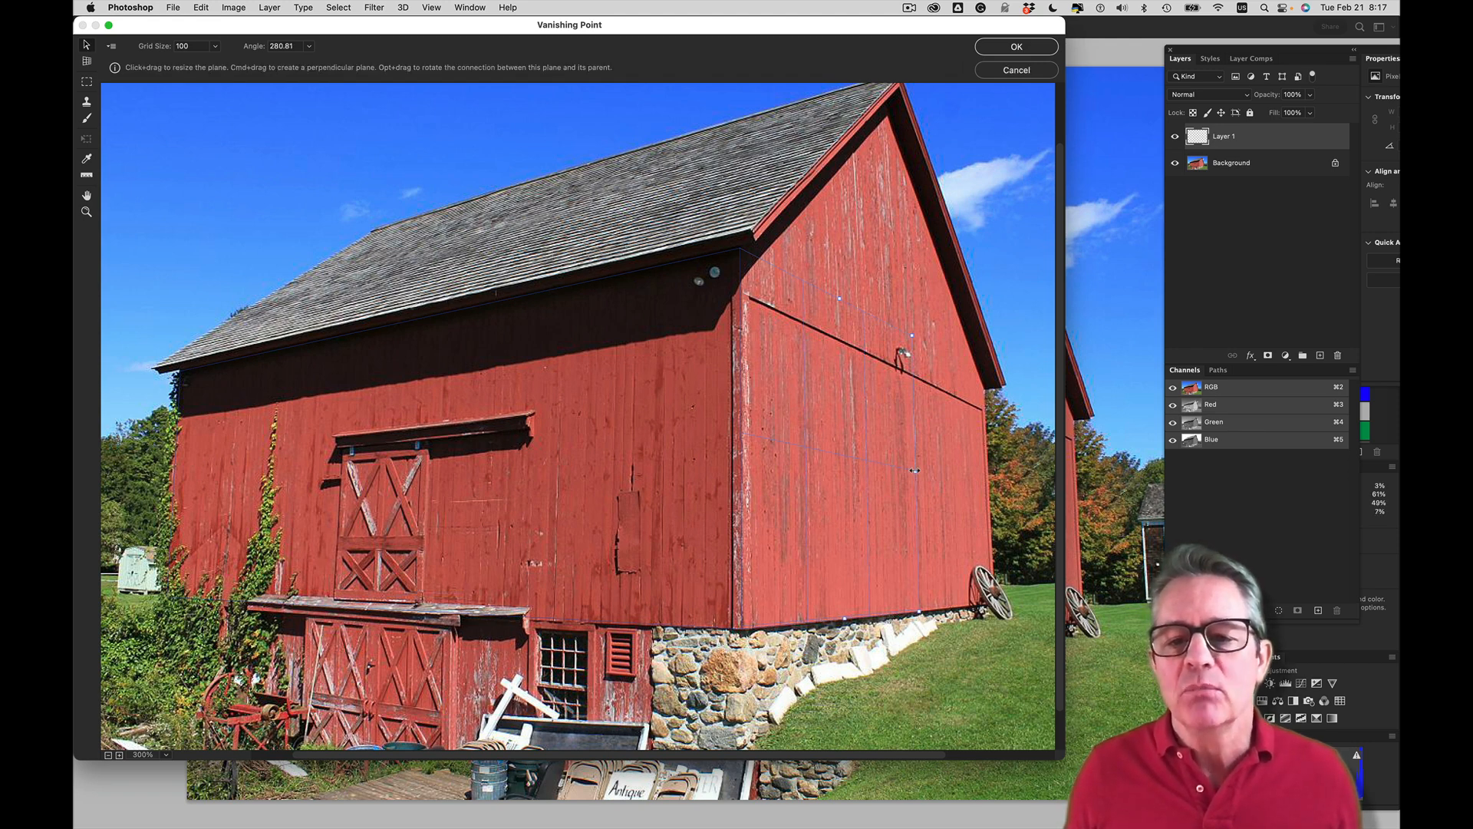
pyautogui.moveTo(915, 470); pyautogui.dragTo(984, 467)
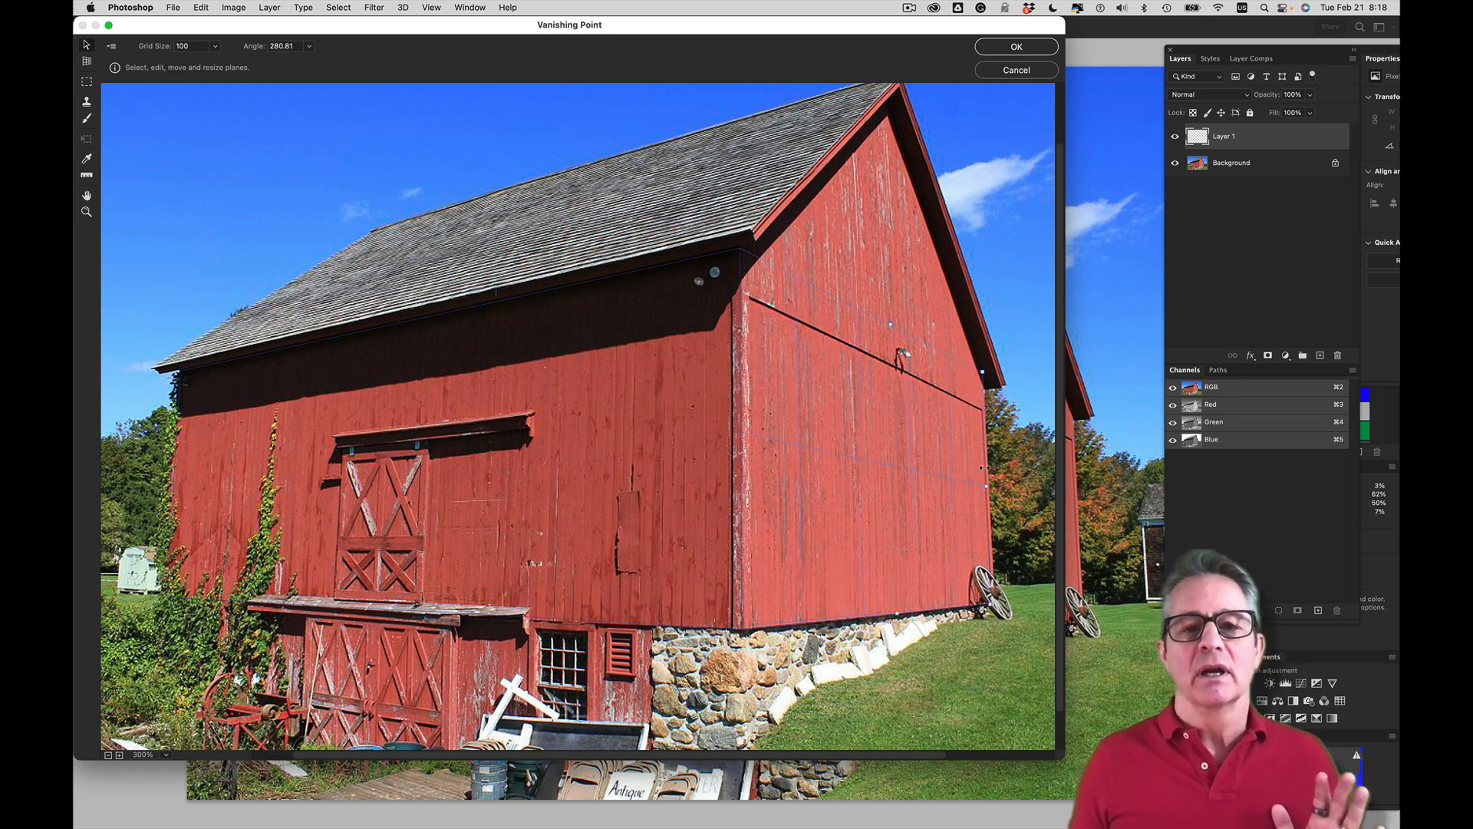
# Paste the copied Mail Pouch sign and move it onto the planes so that it wraps around the barn's corner
pyautogui.click(389, 202)
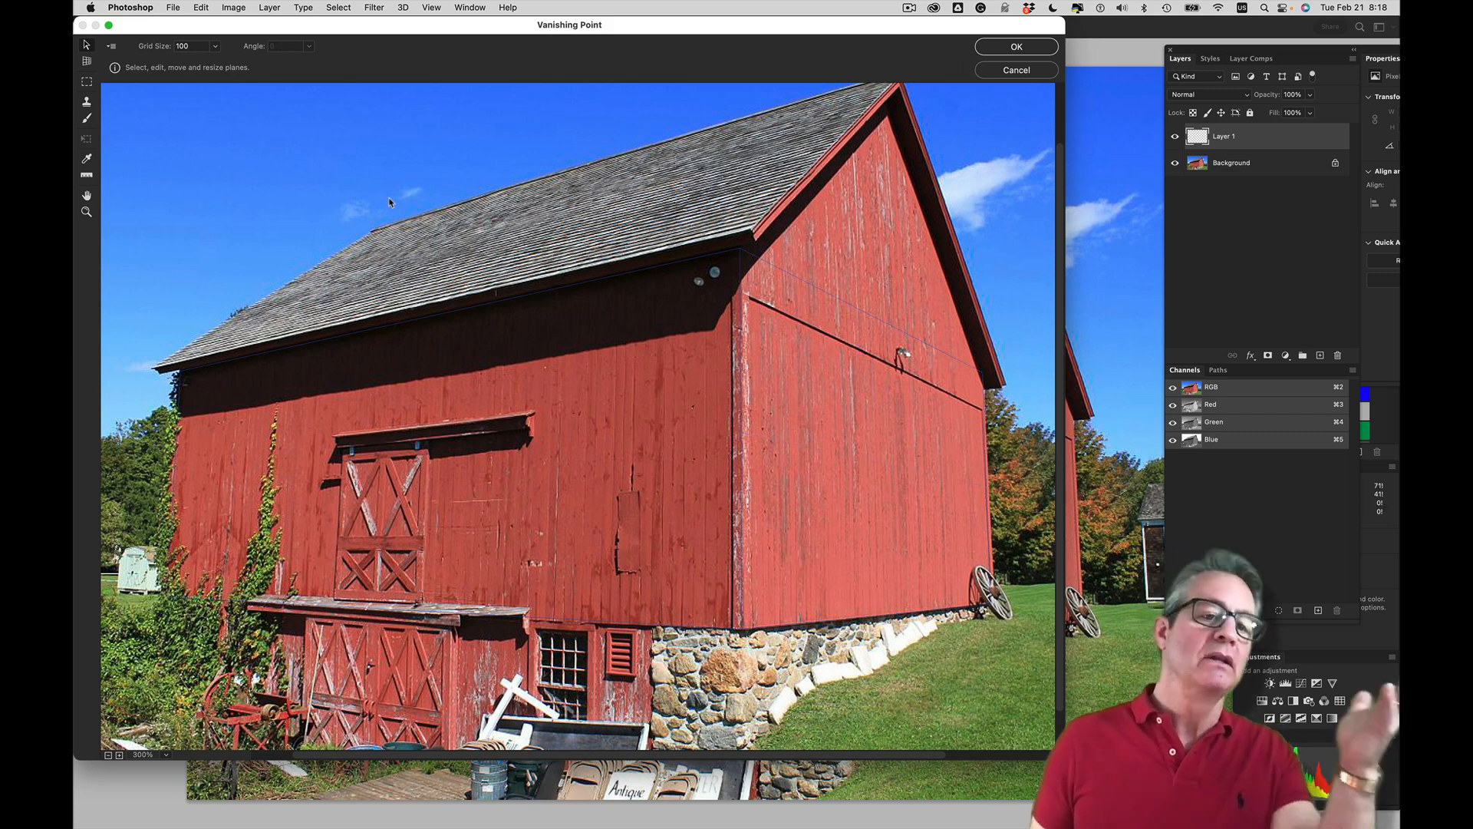
pyautogui.press('alt')
pyautogui.press('super+v')
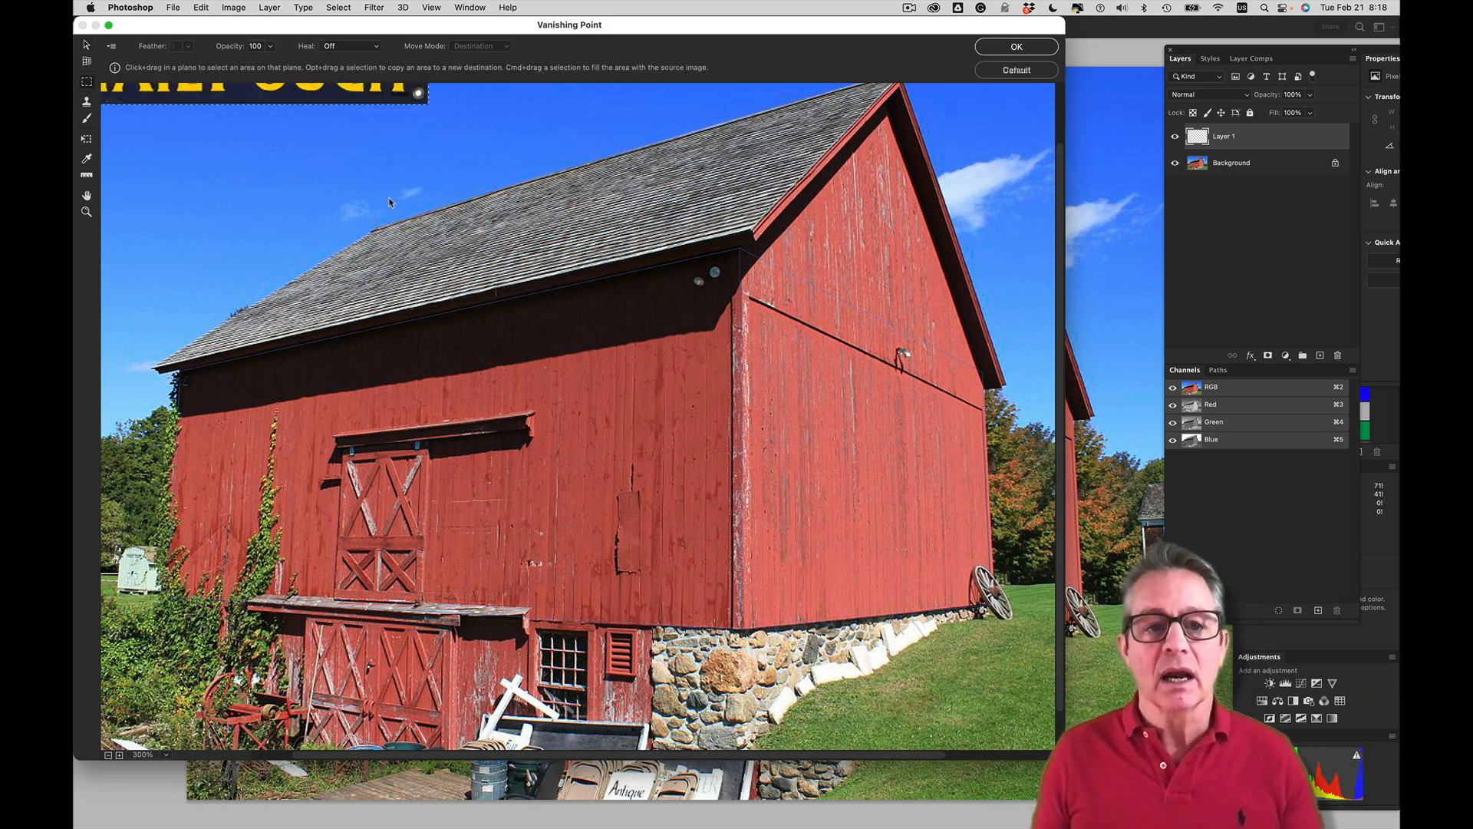
pyautogui.moveTo(392, 111); pyautogui.dragTo(889, 545)
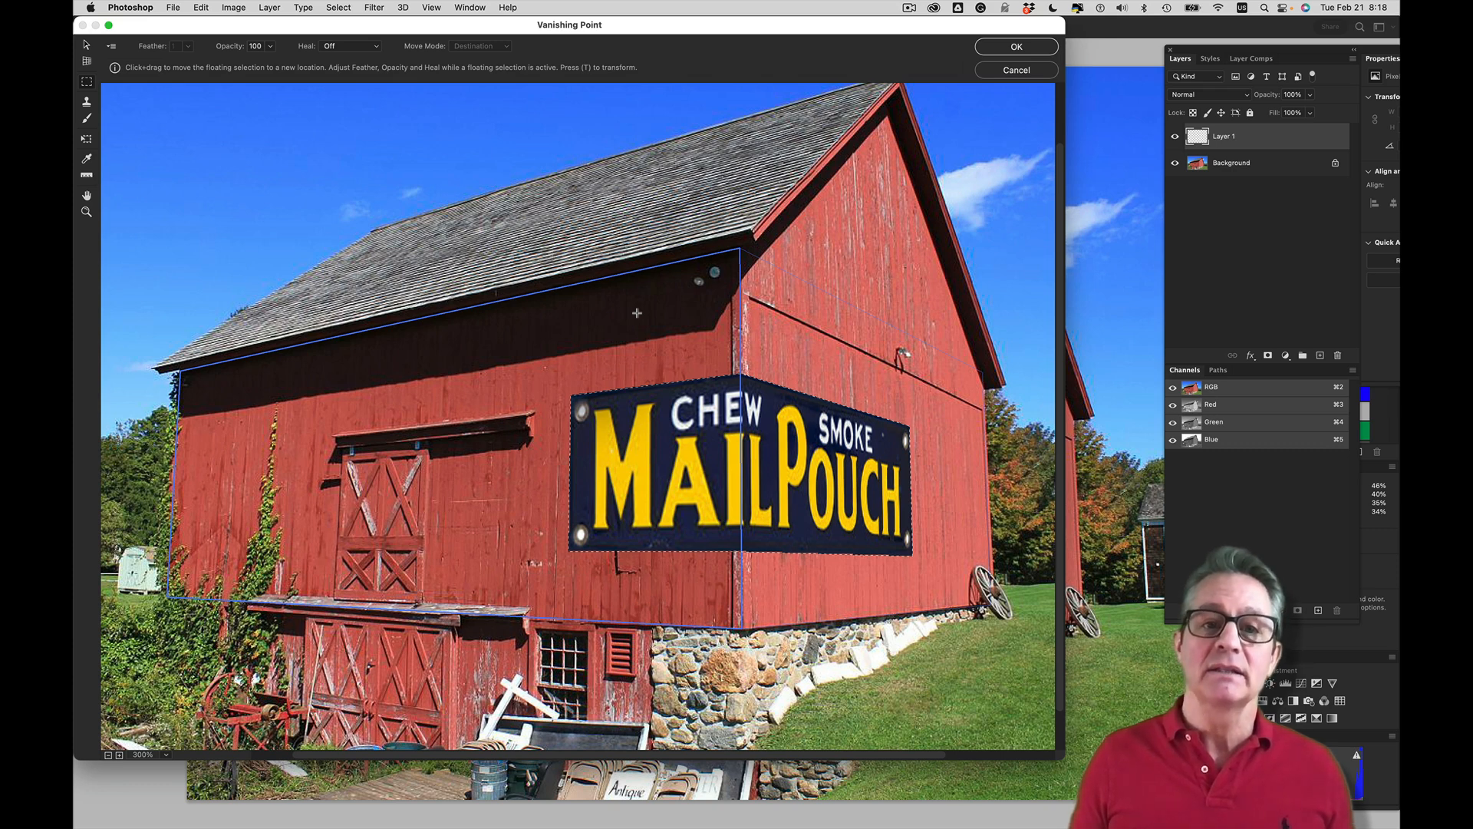
# Transform the sign, enlarging it up and across the gable wall almost to its far edge, and apply the filter
pyautogui.press('alt')
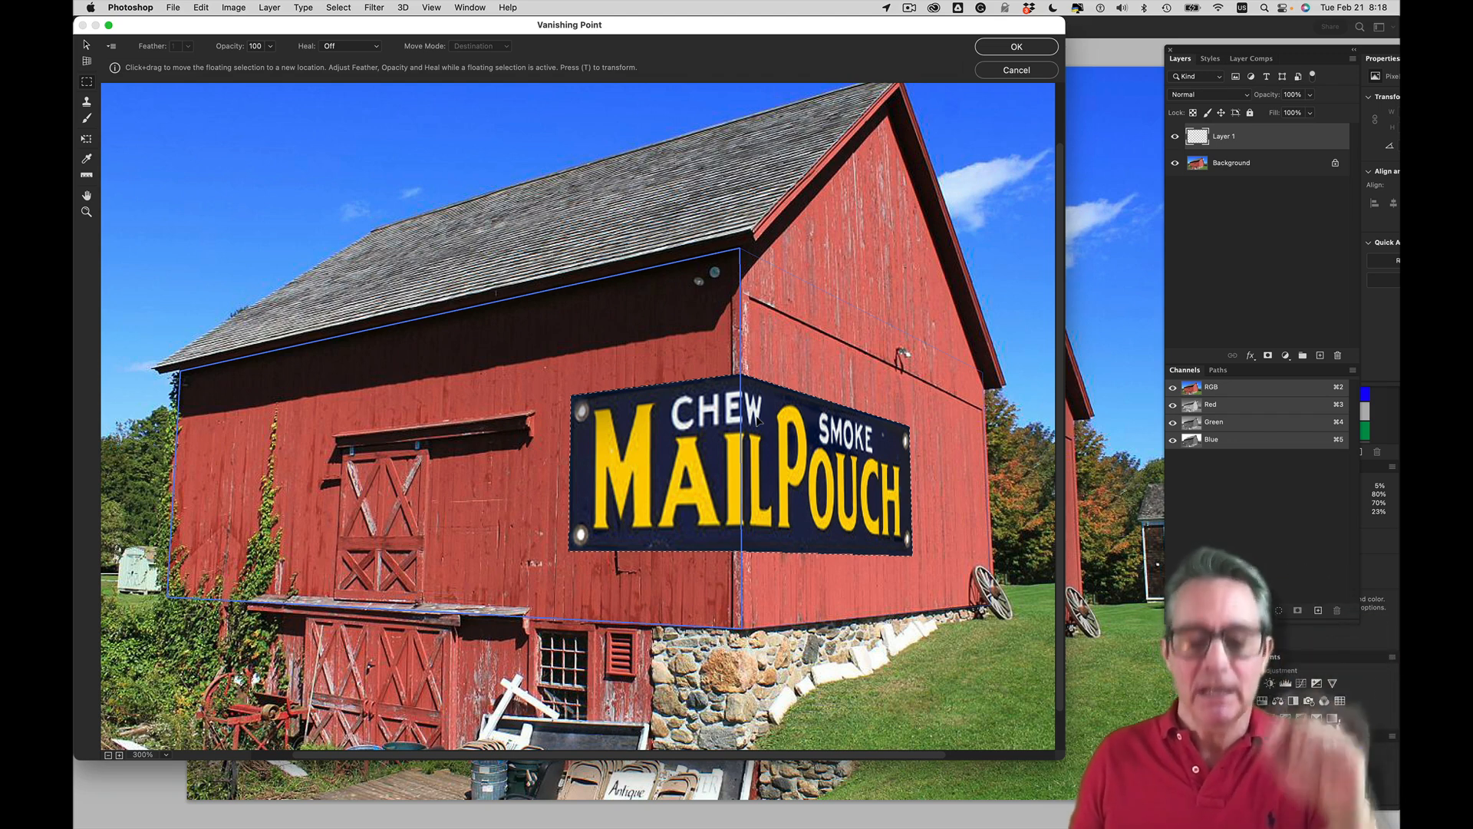
pyautogui.press('t')
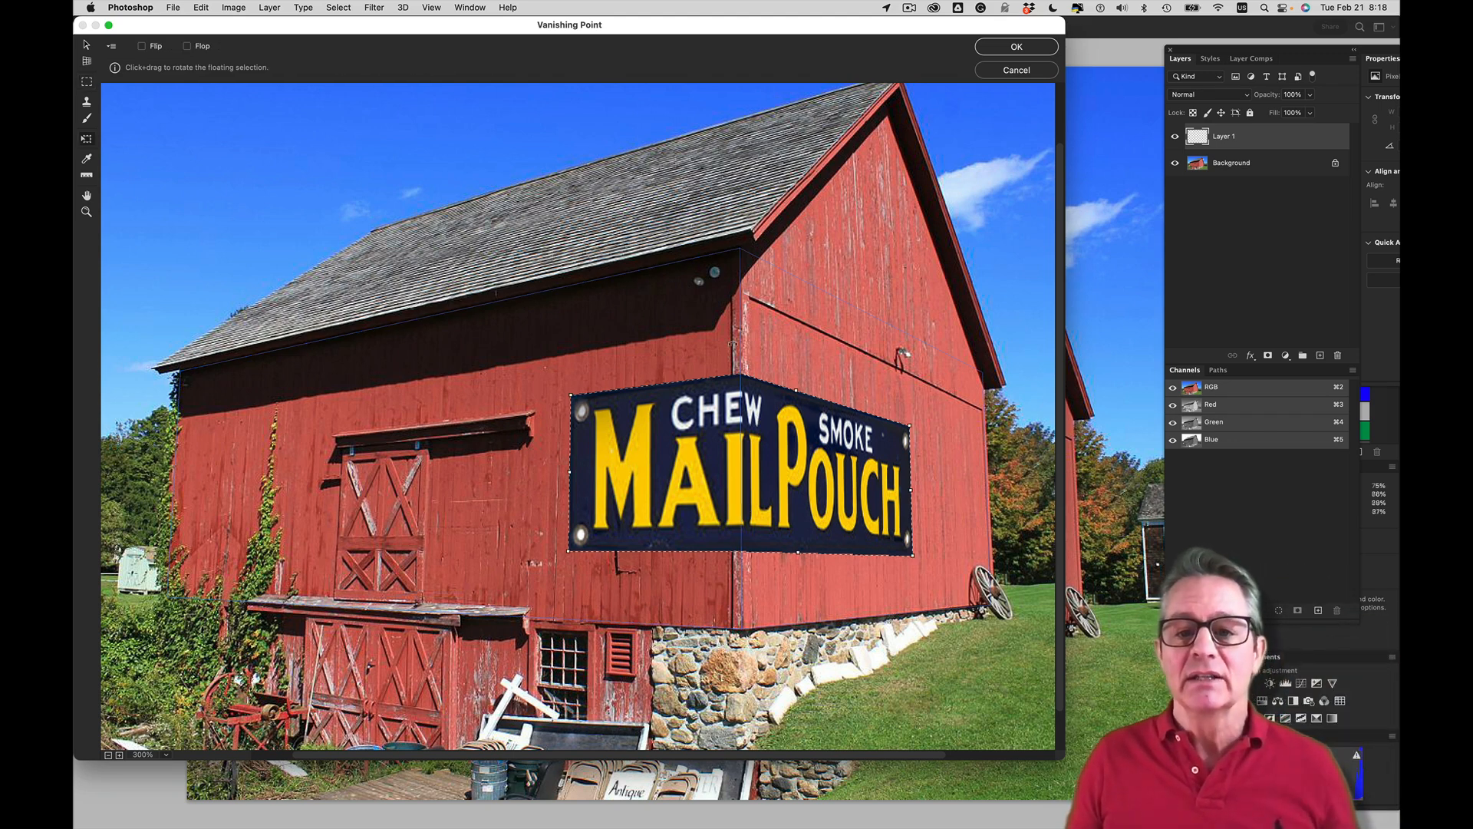
pyautogui.moveTo(911, 425); pyautogui.dragTo(968, 421)
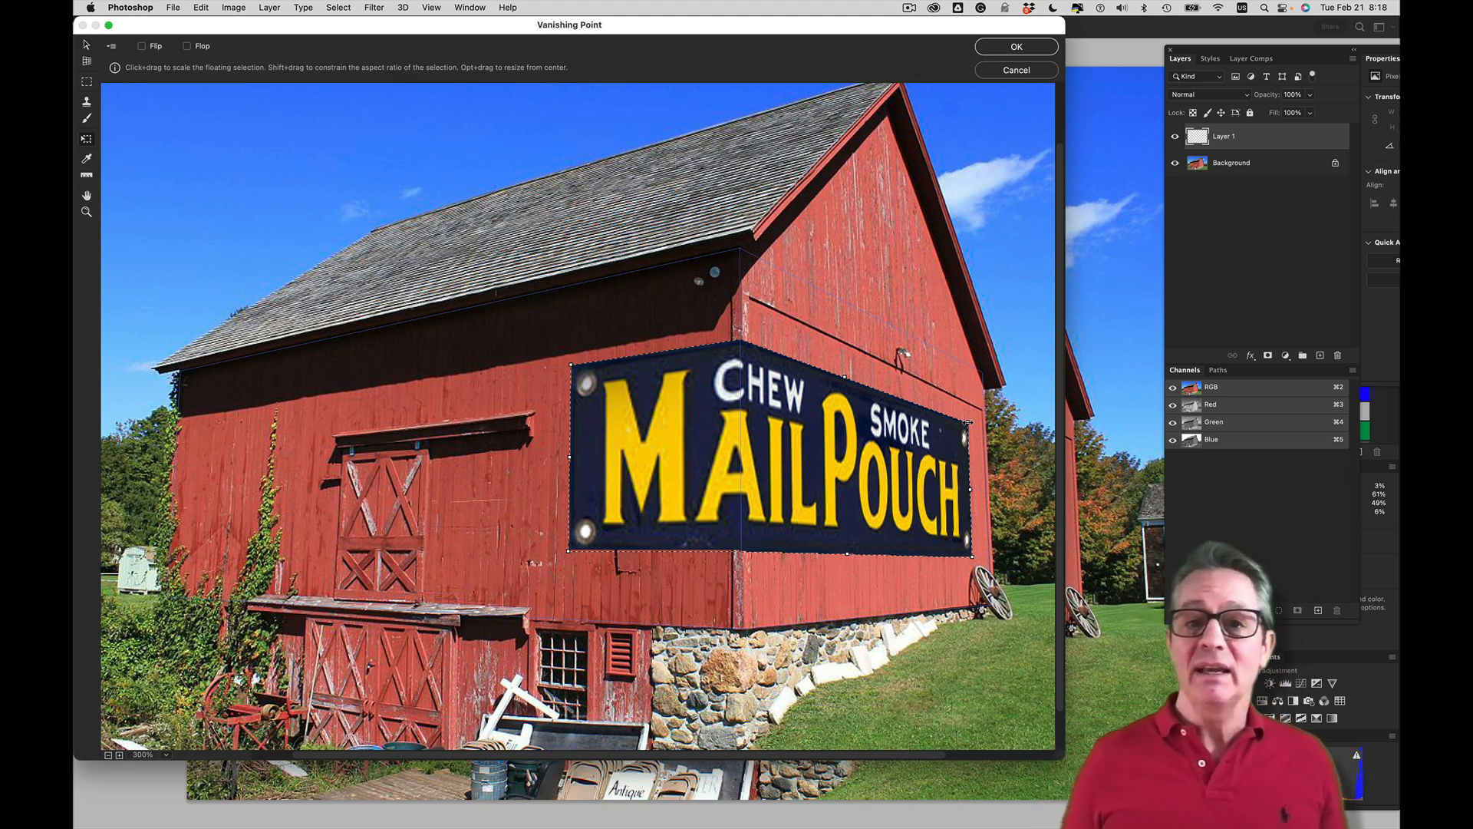
pyautogui.click(1013, 46)
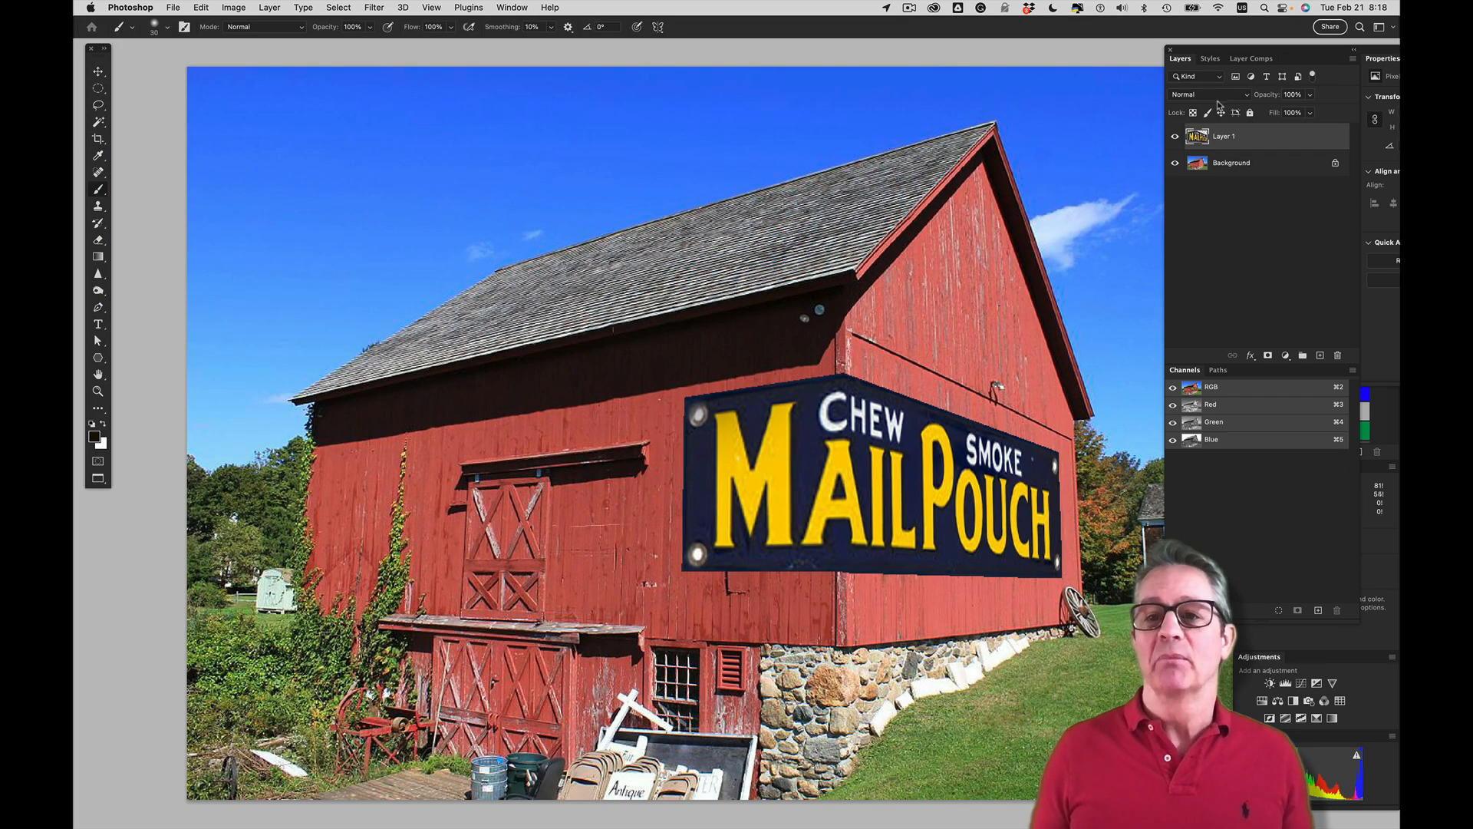
# Compare the barn with and without the sign layer
pyautogui.click(1177, 136)
pyautogui.click(1176, 136)
pyautogui.click(1176, 136)
pyautogui.click(1176, 136)
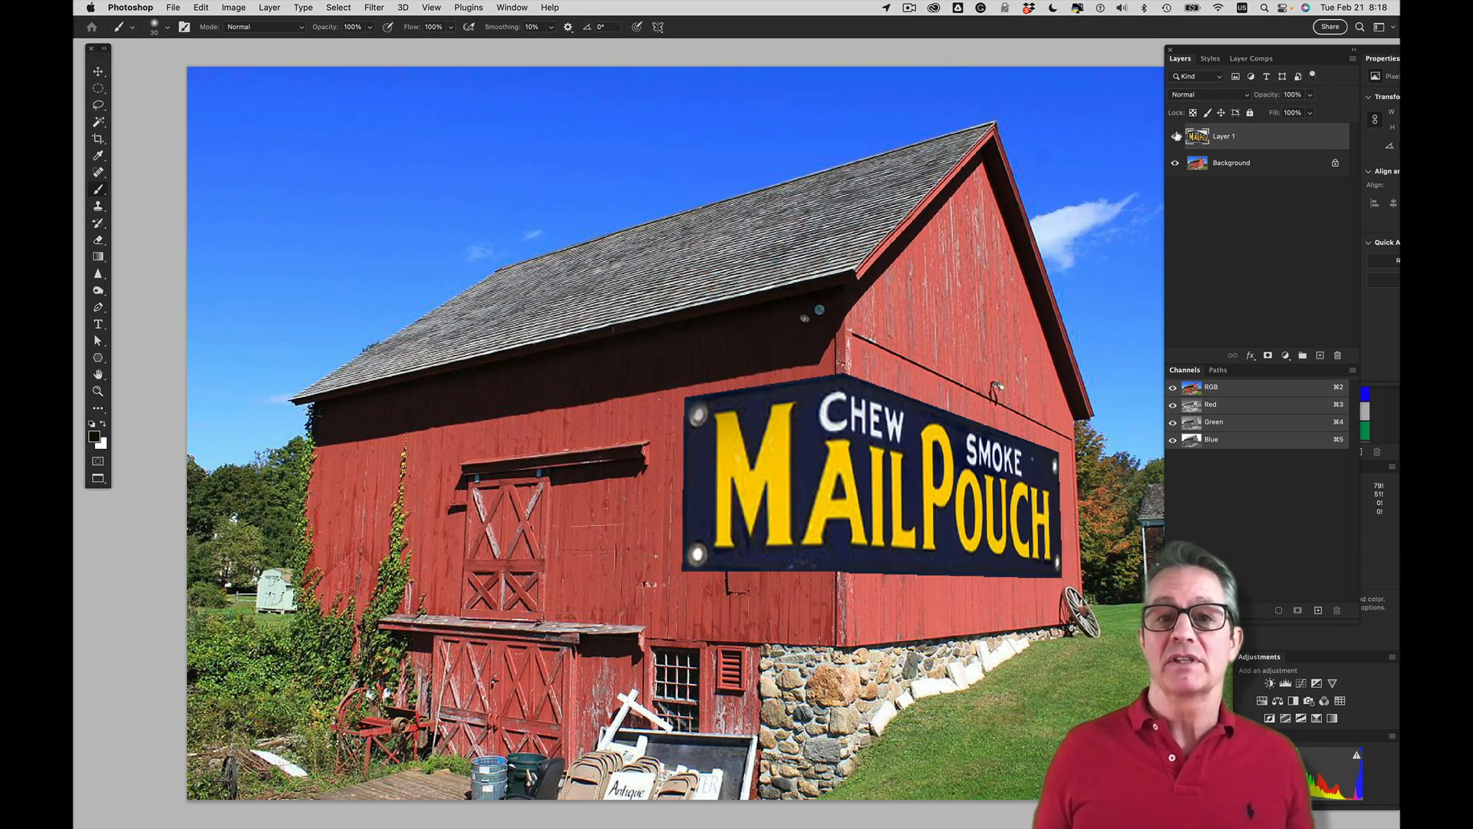
# Set Layer 1's blend mode to Overlay and its opacity to 93%
pyautogui.click(1208, 95)
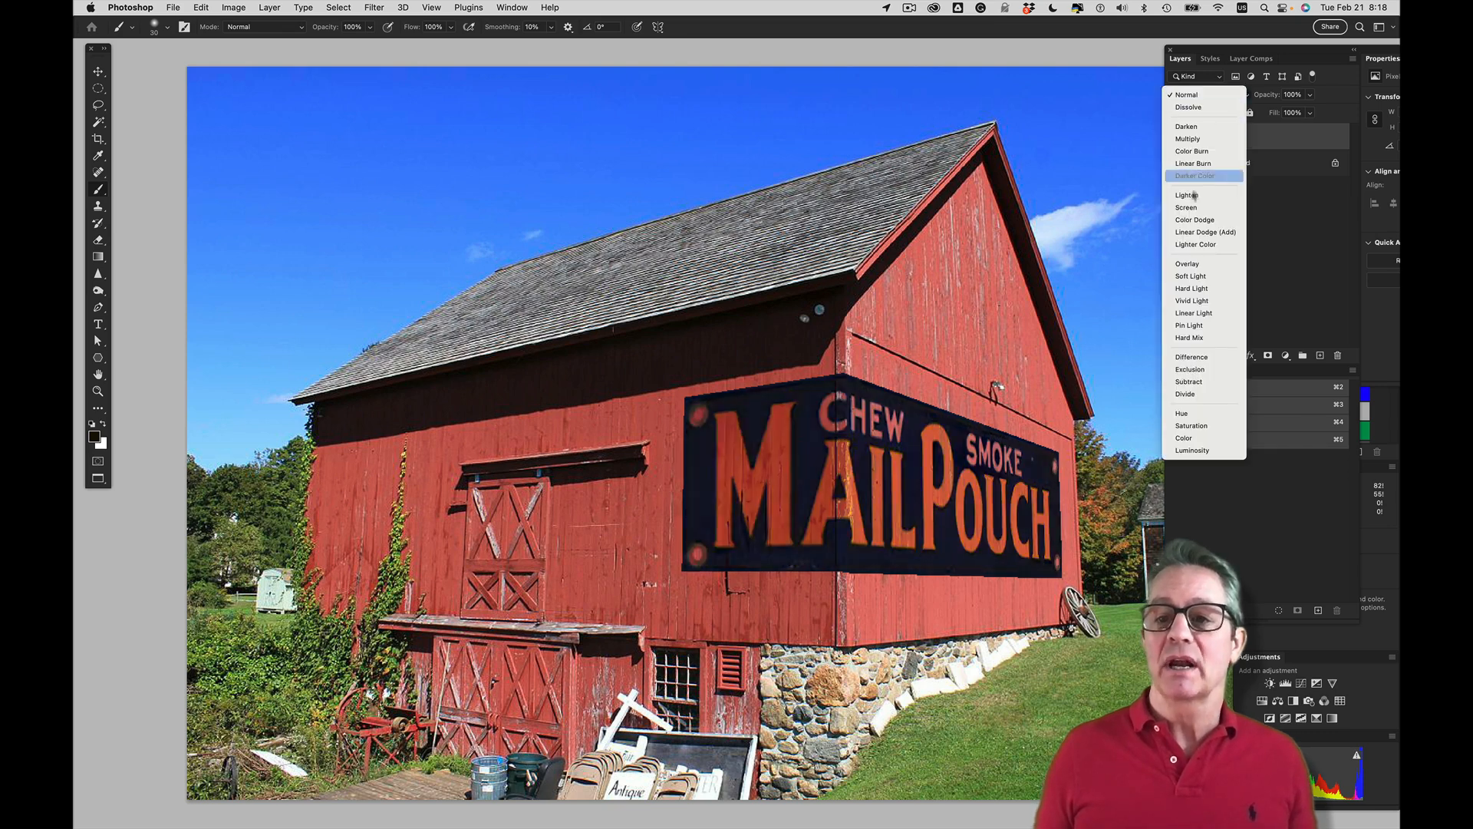
pyautogui.click(1191, 265)
pyautogui.moveTo(1268, 95); pyautogui.dragTo(1243, 100)
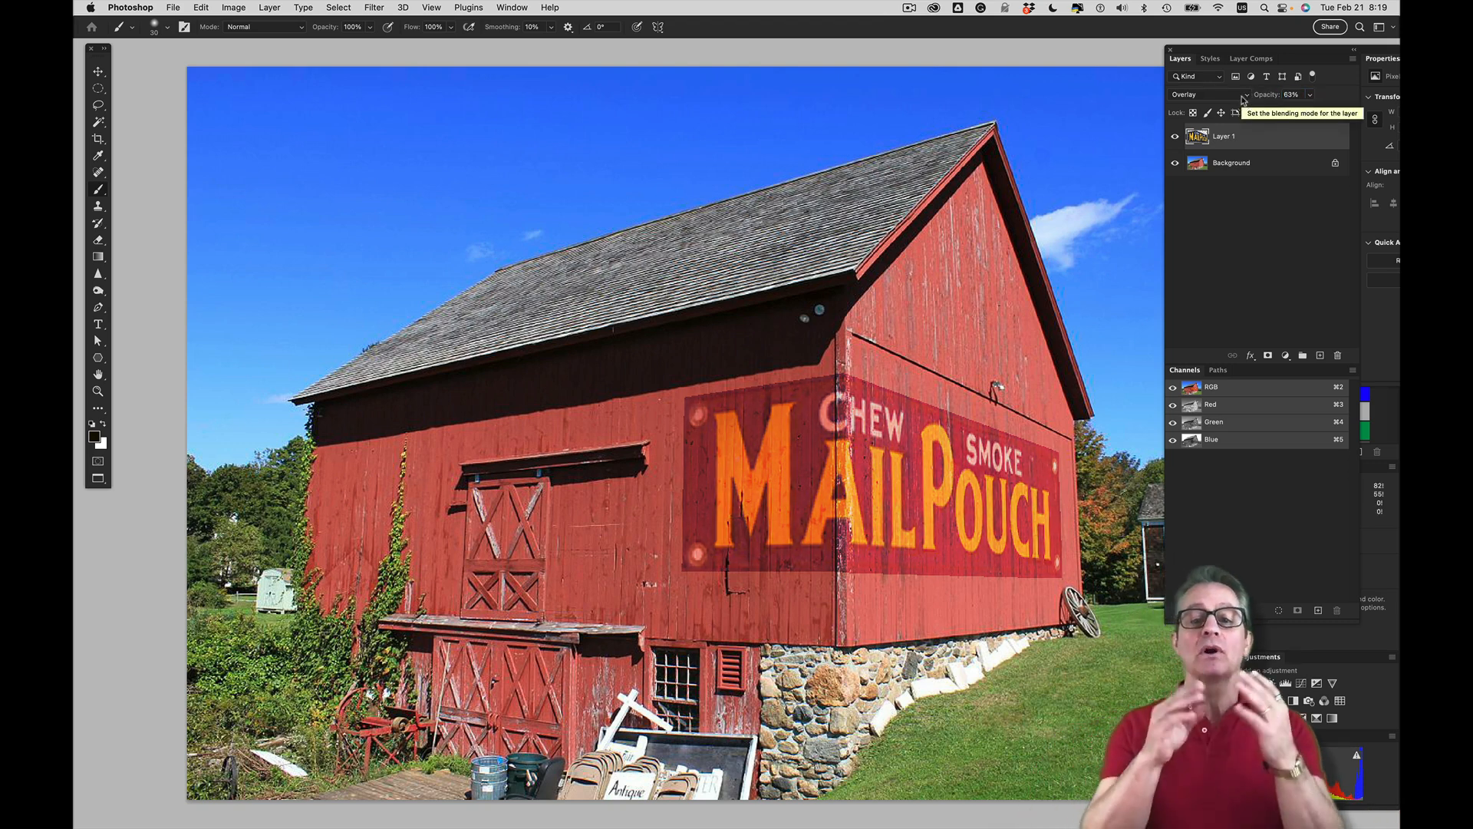